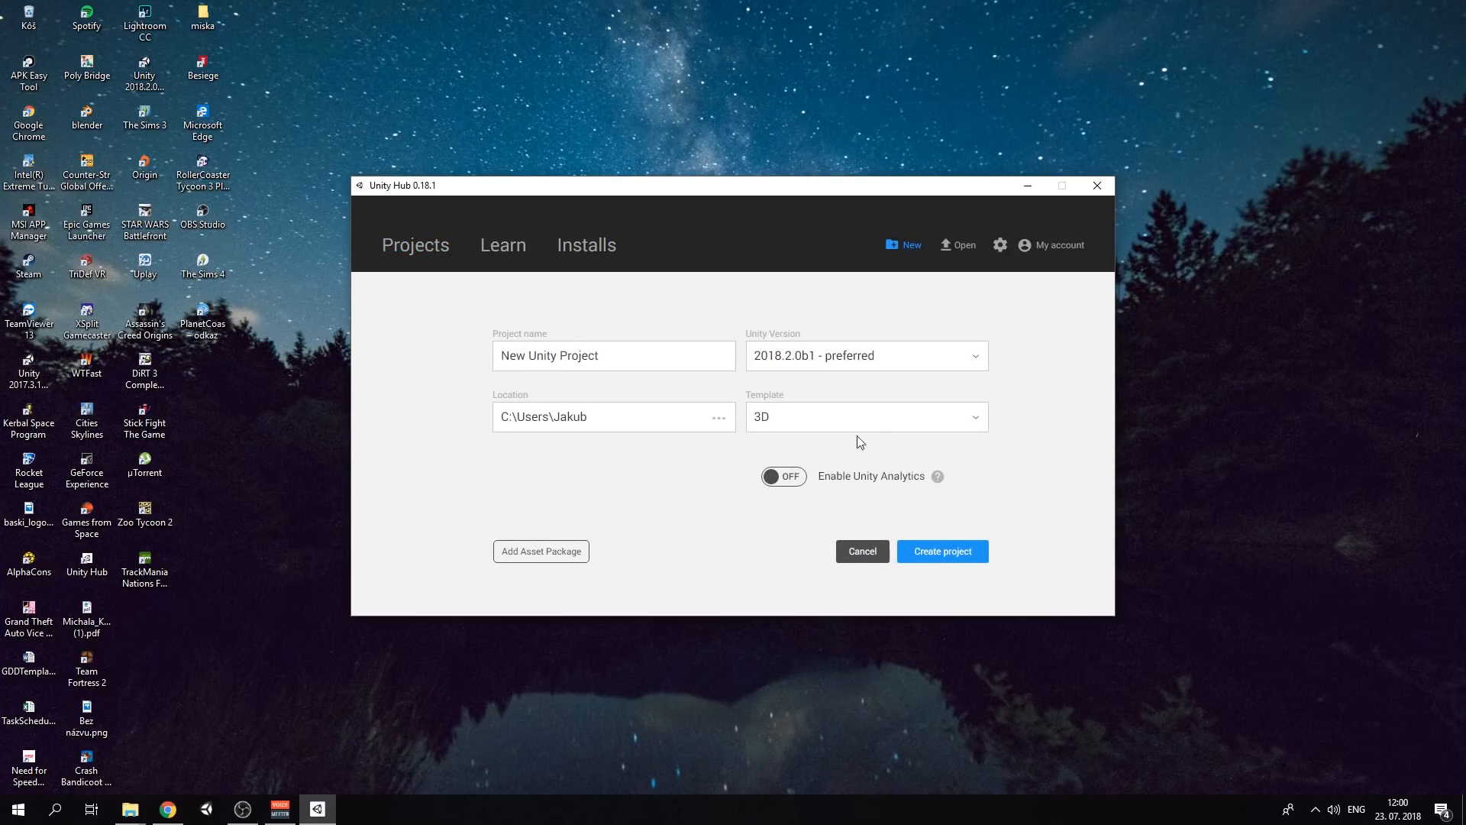
# Start a new project from the Lightweight RP (Preview) template and name it ShaderGraphTutorial
pyautogui.click(890, 425)
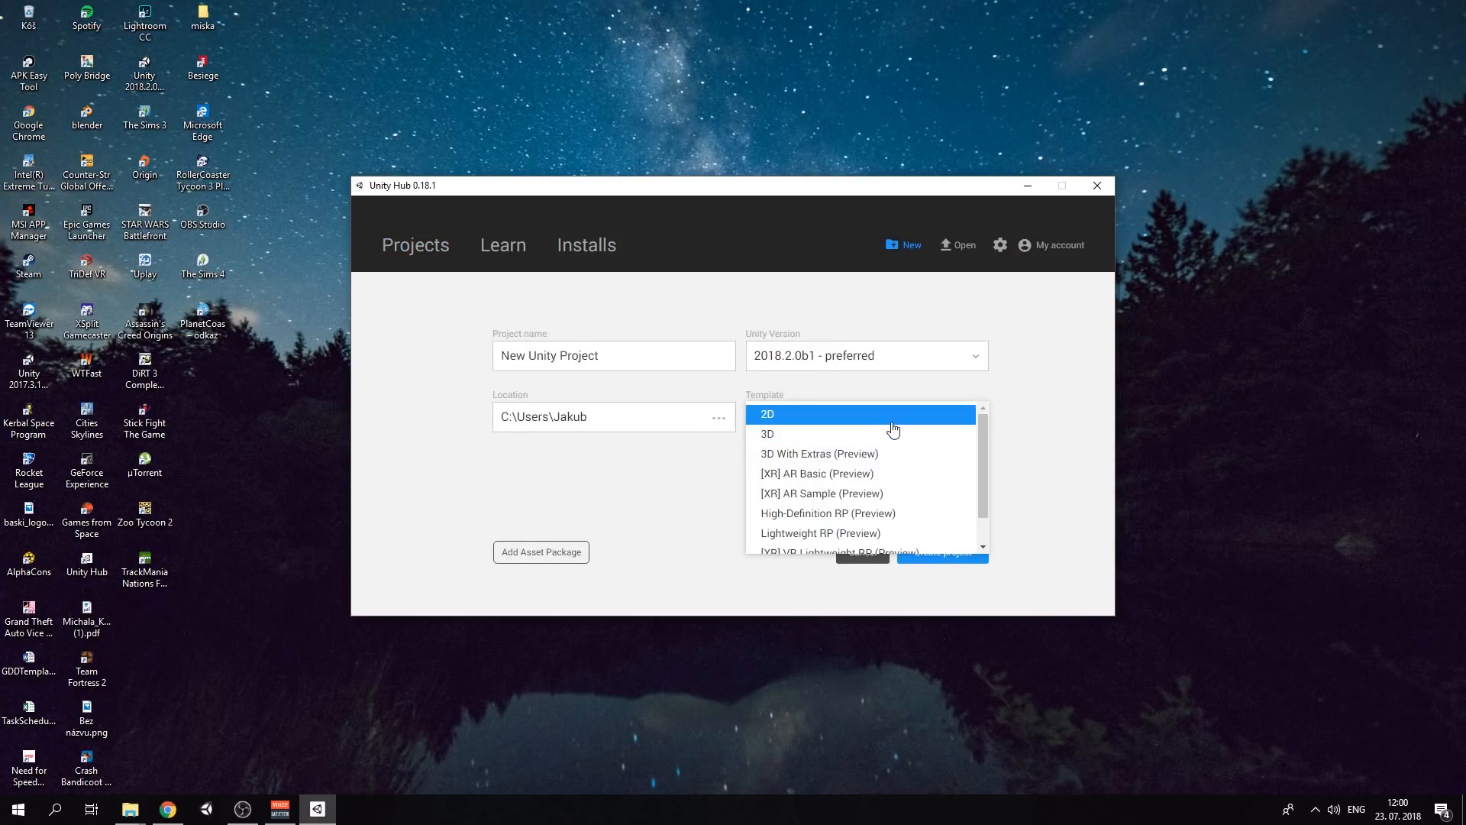
pyautogui.click(856, 537)
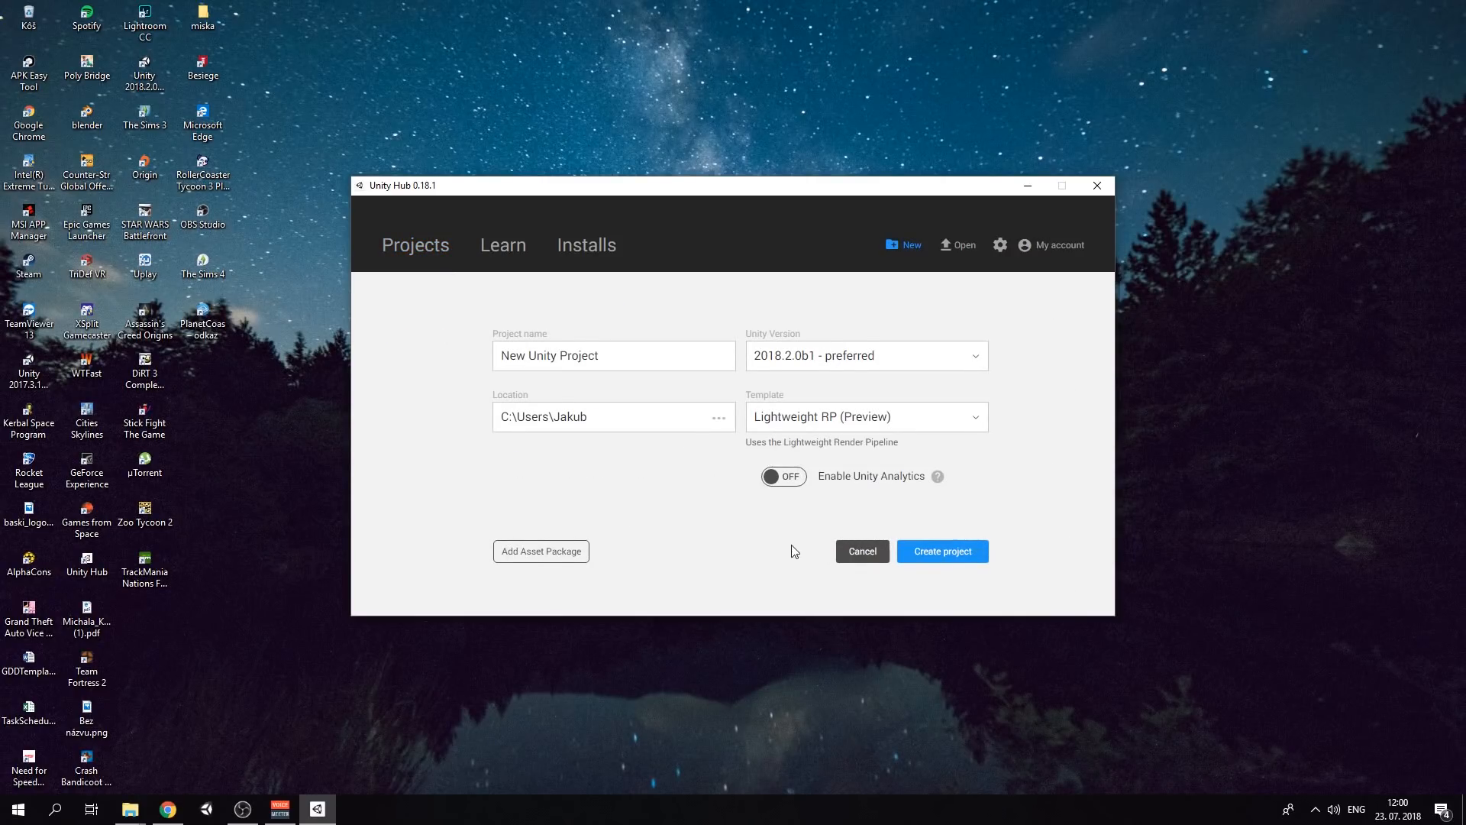
pyautogui.tripleClick(619, 353)
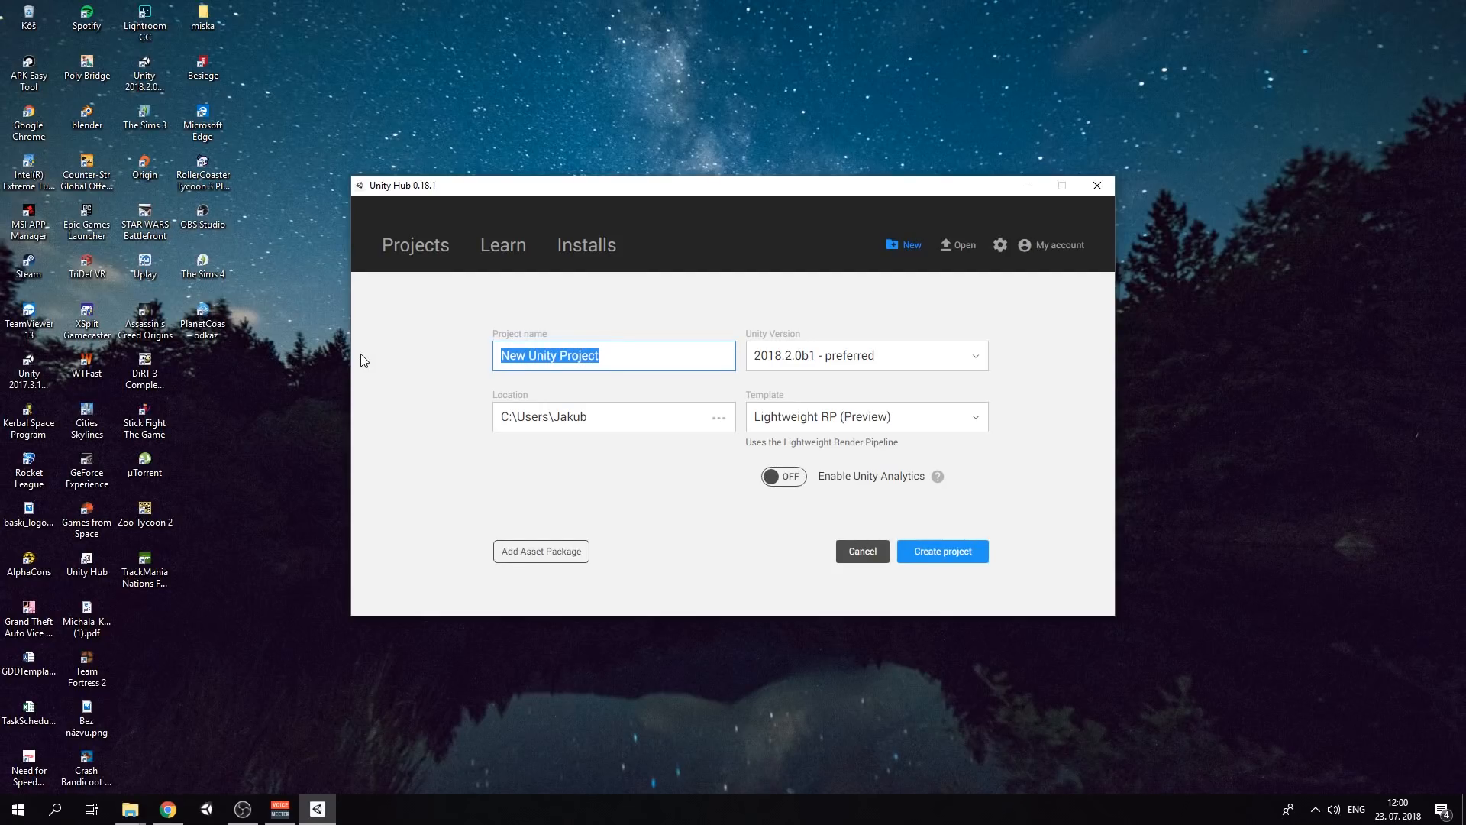
pyautogui.write('Shader')
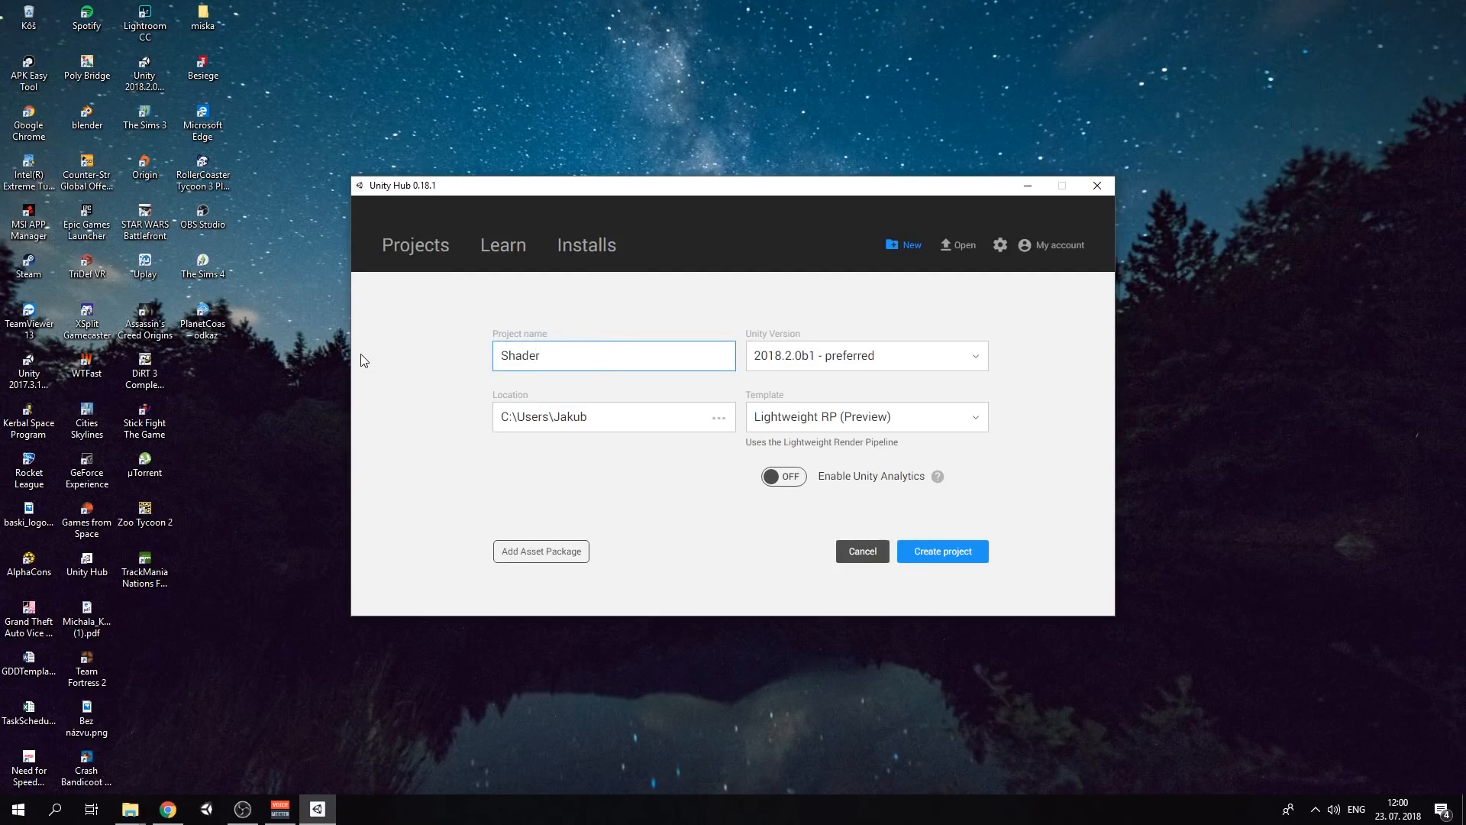
pyautogui.write('Grapgh')
pyautogui.press('BackSpace')
pyautogui.press('BackSpace')
pyautogui.write('hTutorial')
# Create the ShaderGraphTutorial project and open its Demo scene
pyautogui.click(942, 551)
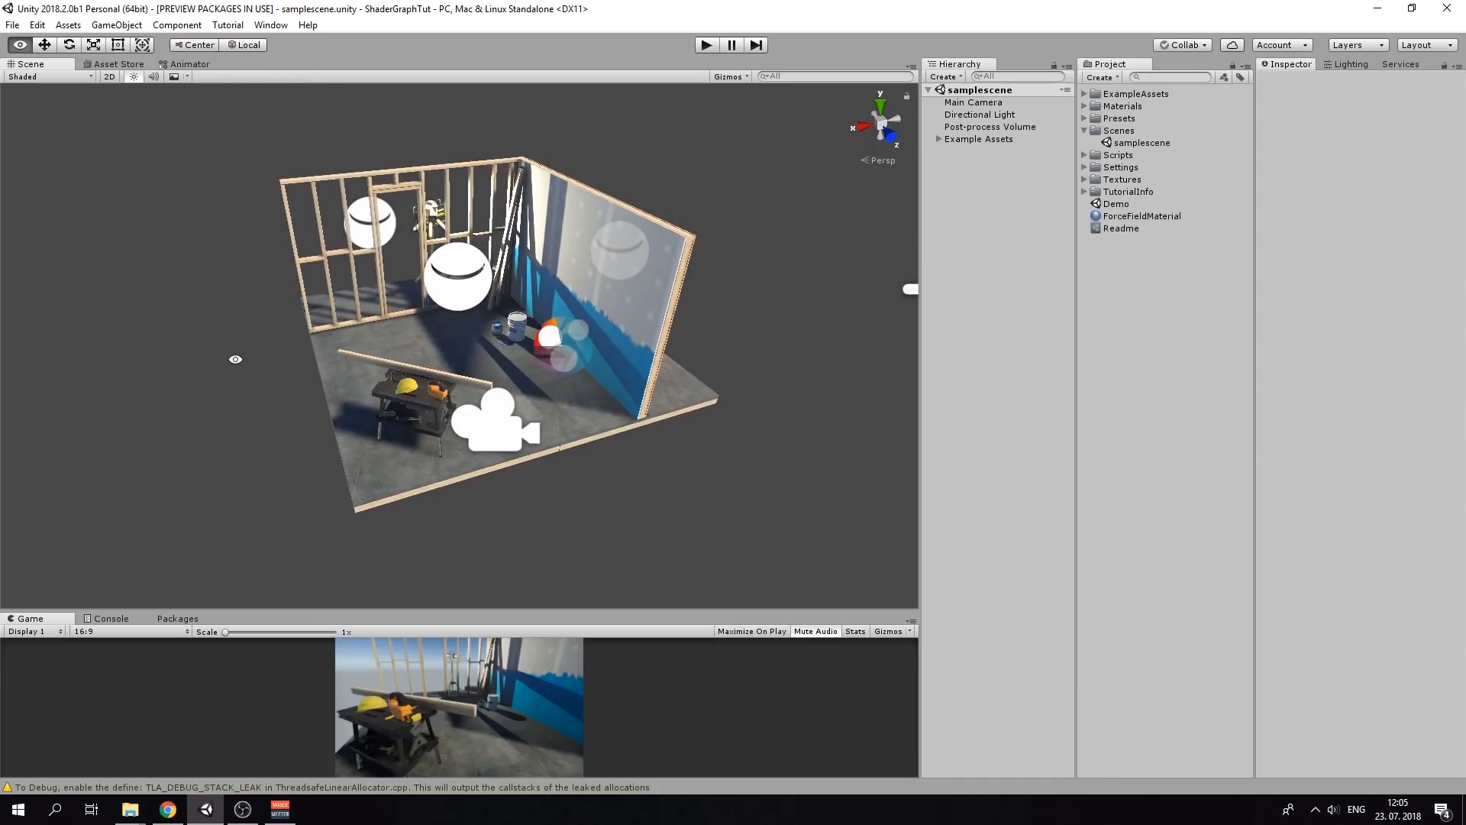
pyautogui.keyDown('alt'); pyautogui.moveTo(317, 357); pyautogui.dragTo(263, 252); pyautogui.keyUp('alt')
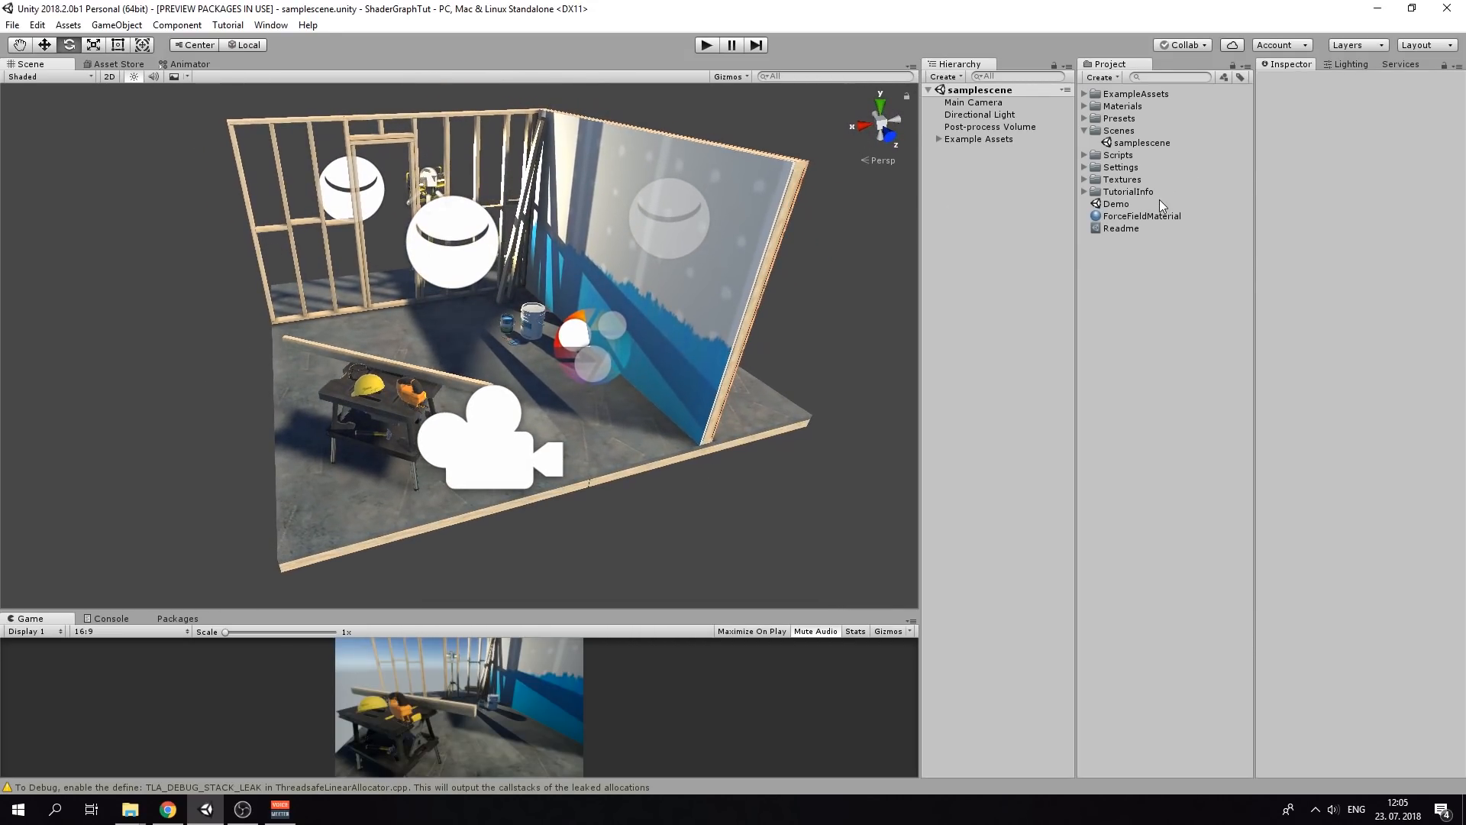
pyautogui.doubleClick(1121, 203)
# Orbit around the white sphere and inspect ForceFieldMaterial's LightweightPipeline/Standard settings
pyautogui.keyDown('alt'); pyautogui.moveTo(359, 340); pyautogui.dragTo(639, 380); pyautogui.keyUp('alt')
pyautogui.scroll(10, 415, 359)
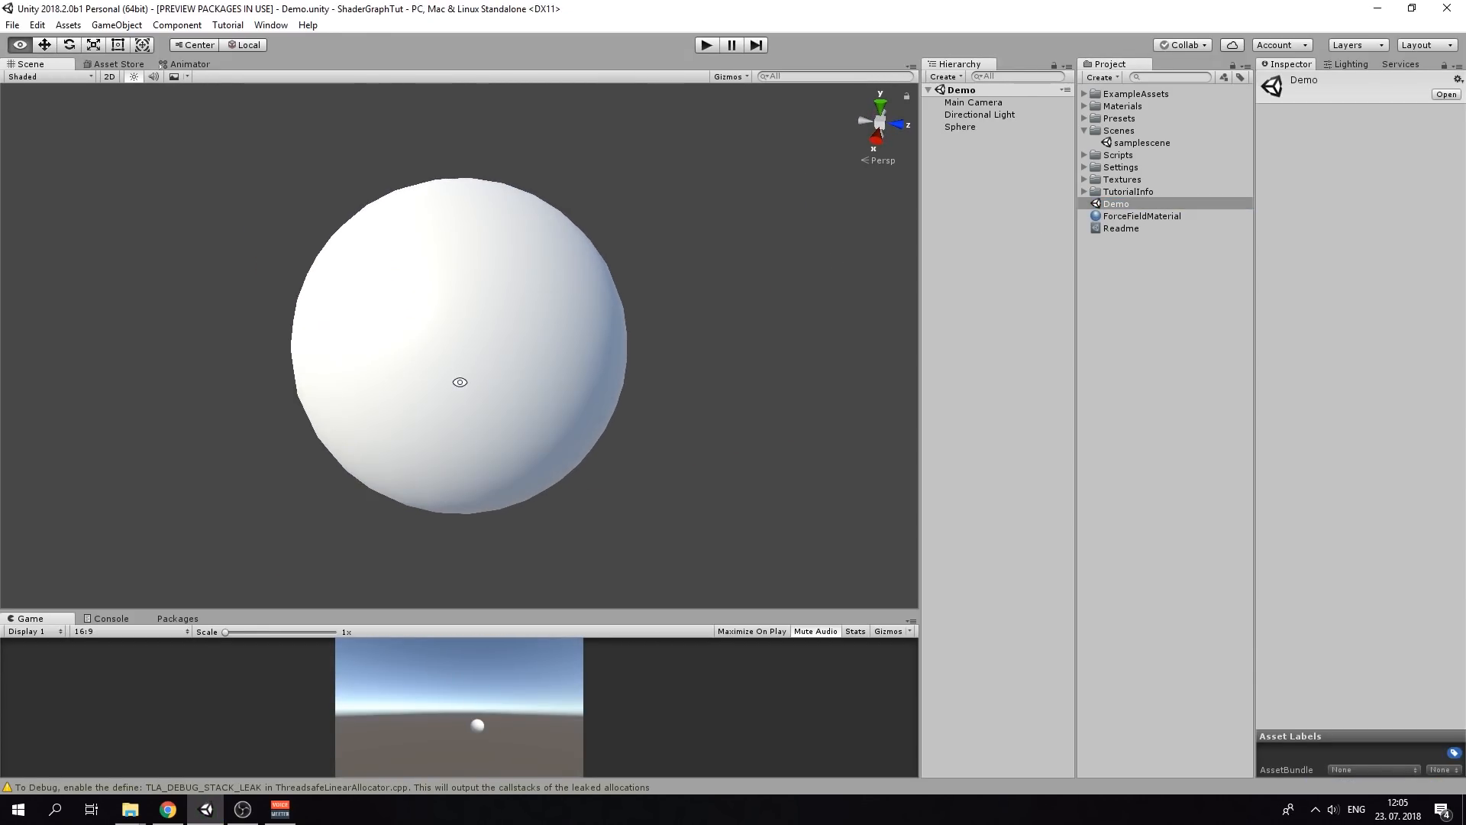
pyautogui.keyDown('alt'); pyautogui.moveTo(458, 381); pyautogui.dragTo(458, 310); pyautogui.keyUp('alt')
pyautogui.click(1153, 215)
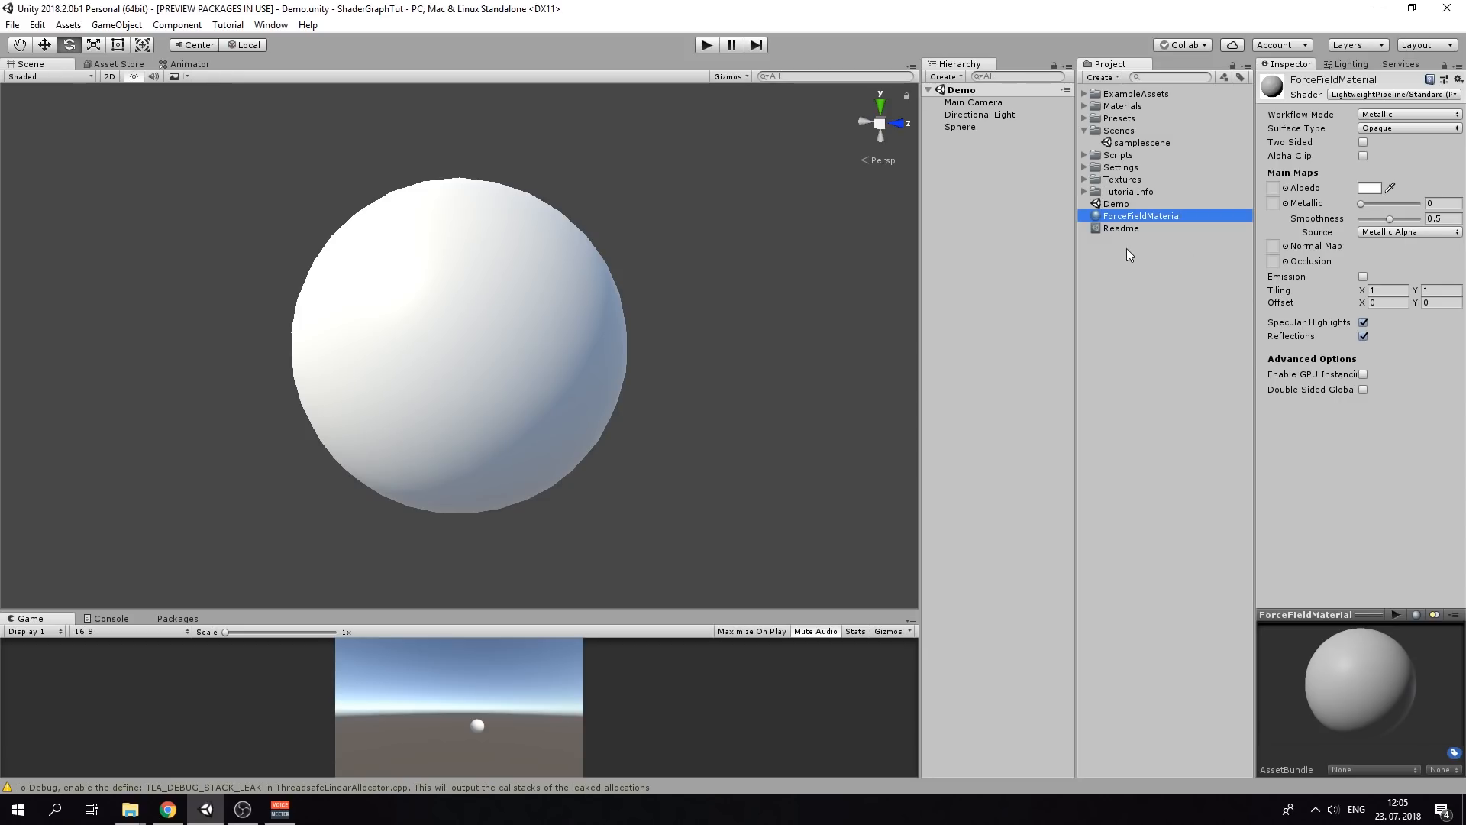
# Create a PBR Graph shader asset named ForceFieldShader in the Project window
pyautogui.rightClick(1109, 326)
pyautogui.moveTo(1170, 341)
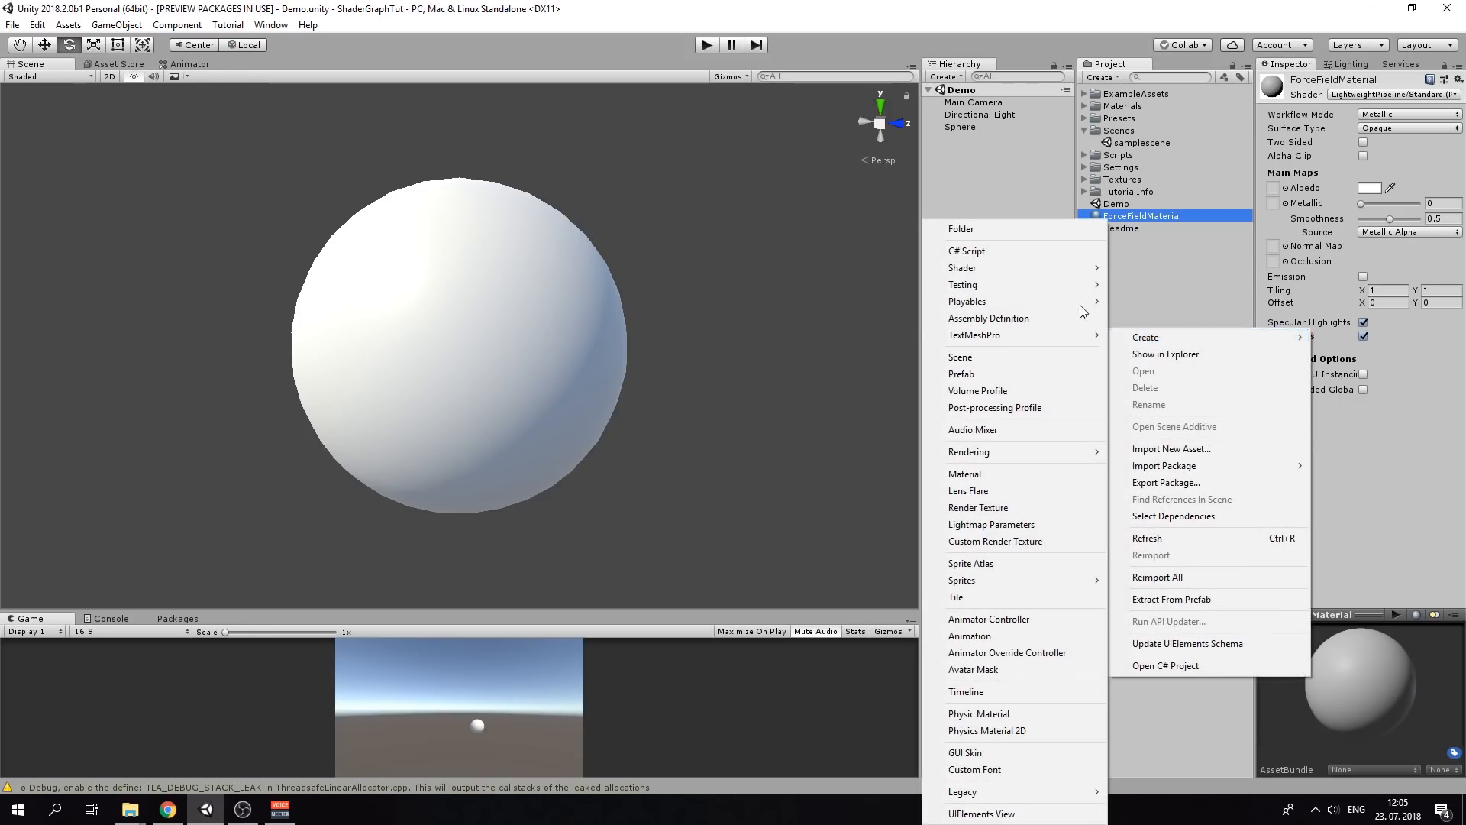
pyautogui.moveTo(1024, 271)
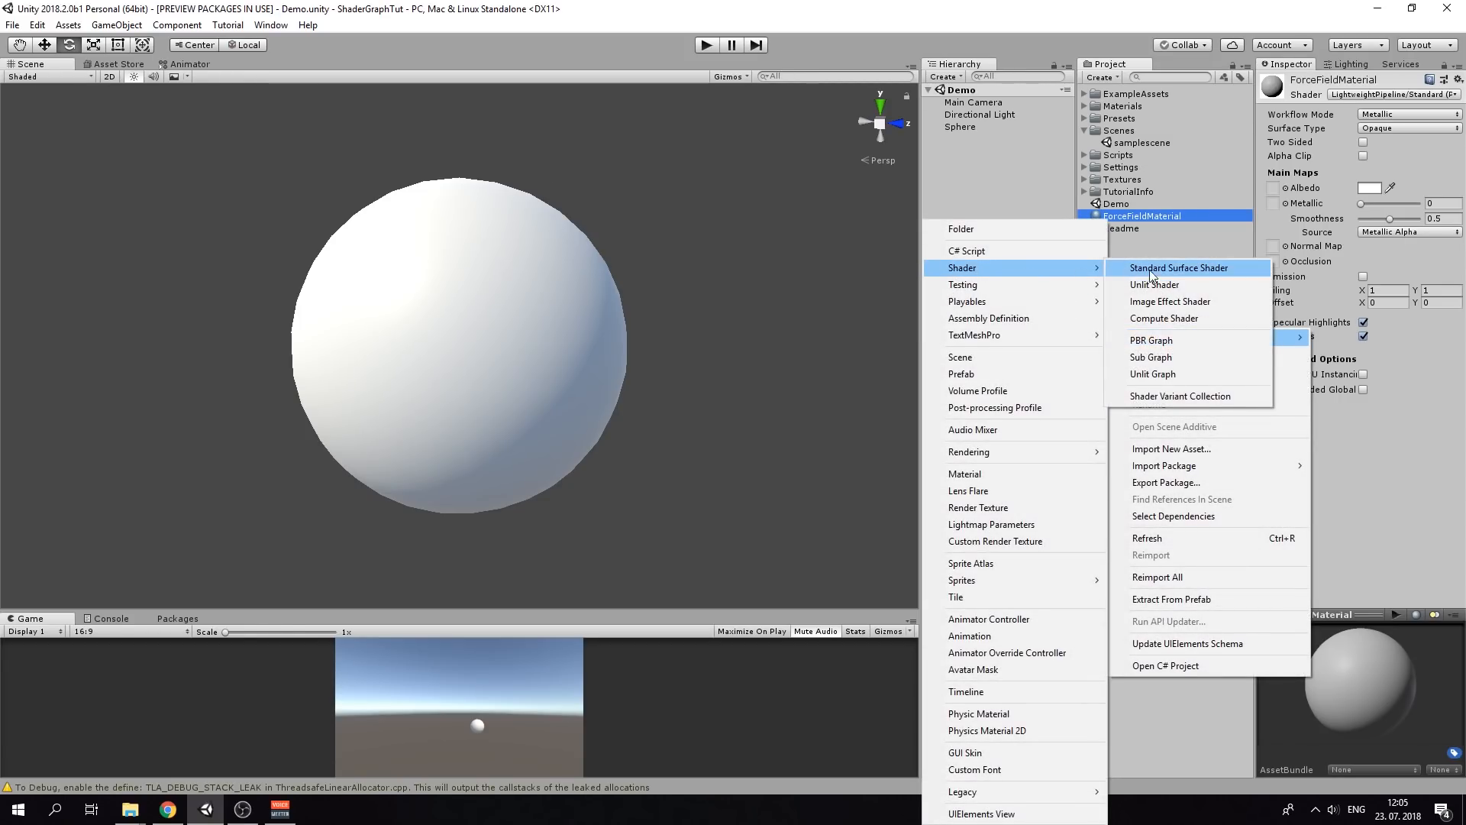
pyautogui.click(1190, 340)
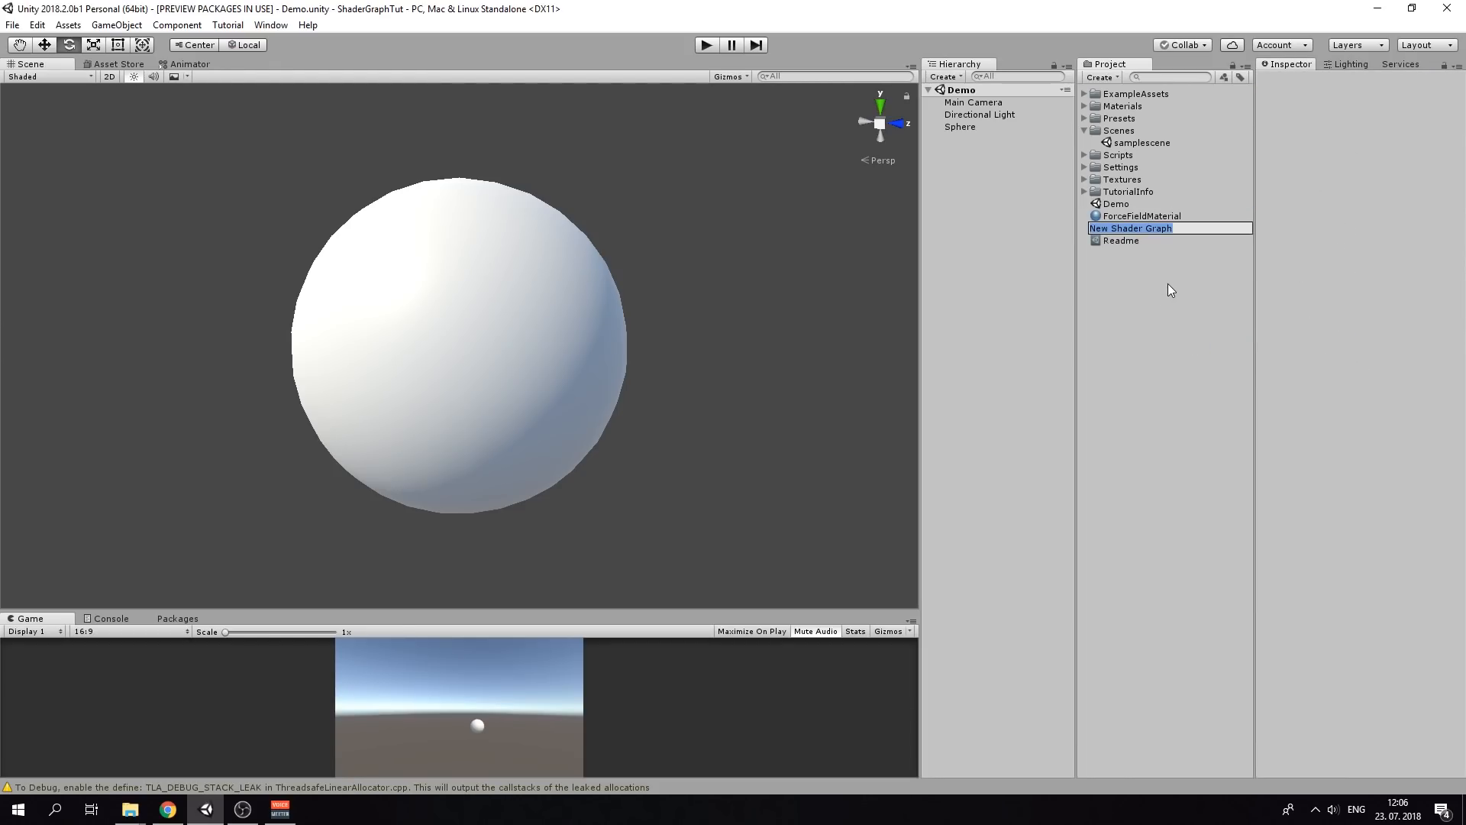
pyautogui.write('ForceFieldShader')
pyautogui.press('Return')
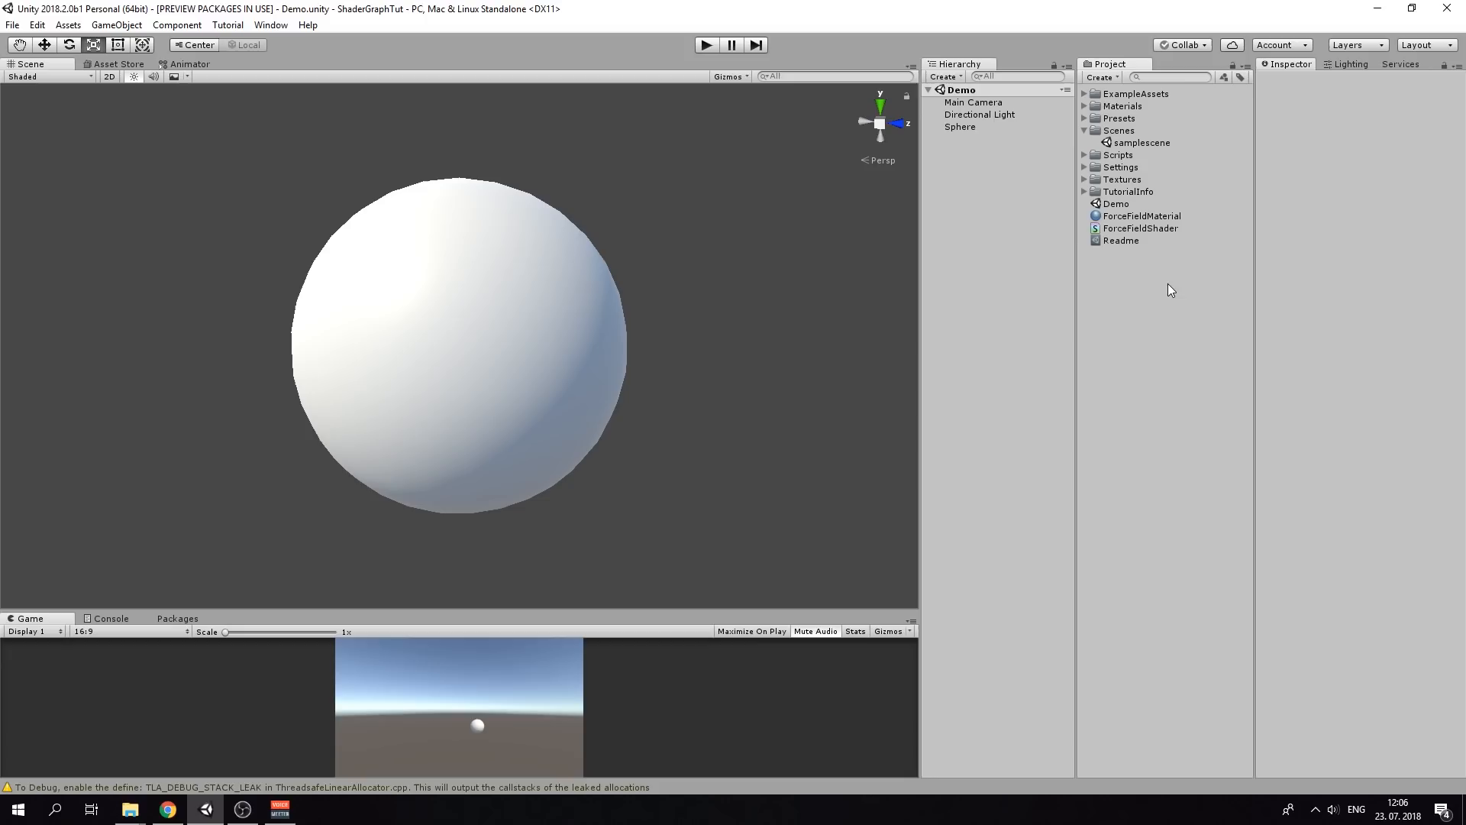
# Open ForceFieldShader in Shader Graph and dock its tab beside the Scene view
pyautogui.doubleClick(1177, 227)
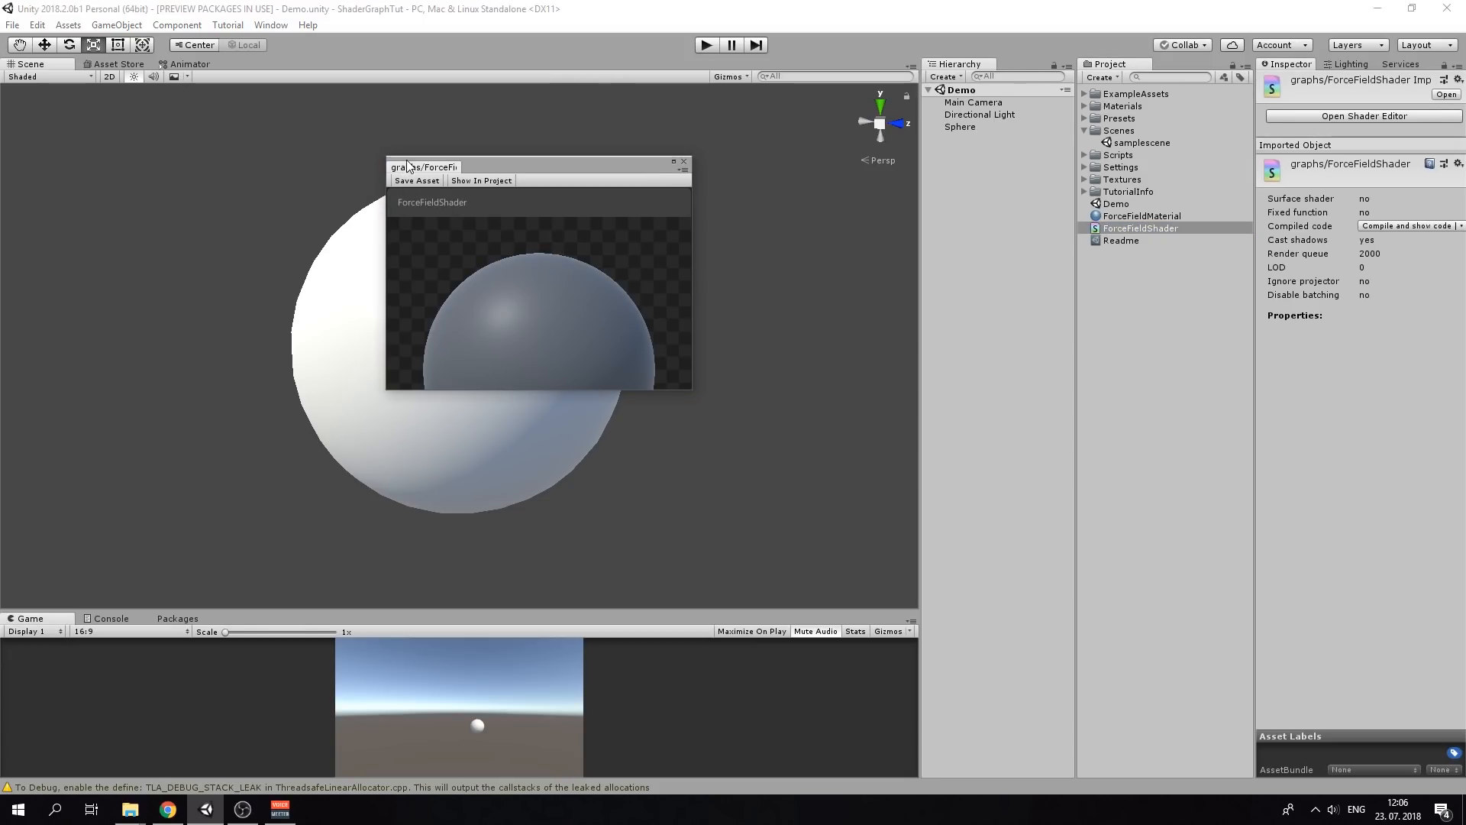
pyautogui.moveTo(408, 166); pyautogui.dragTo(144, 99)
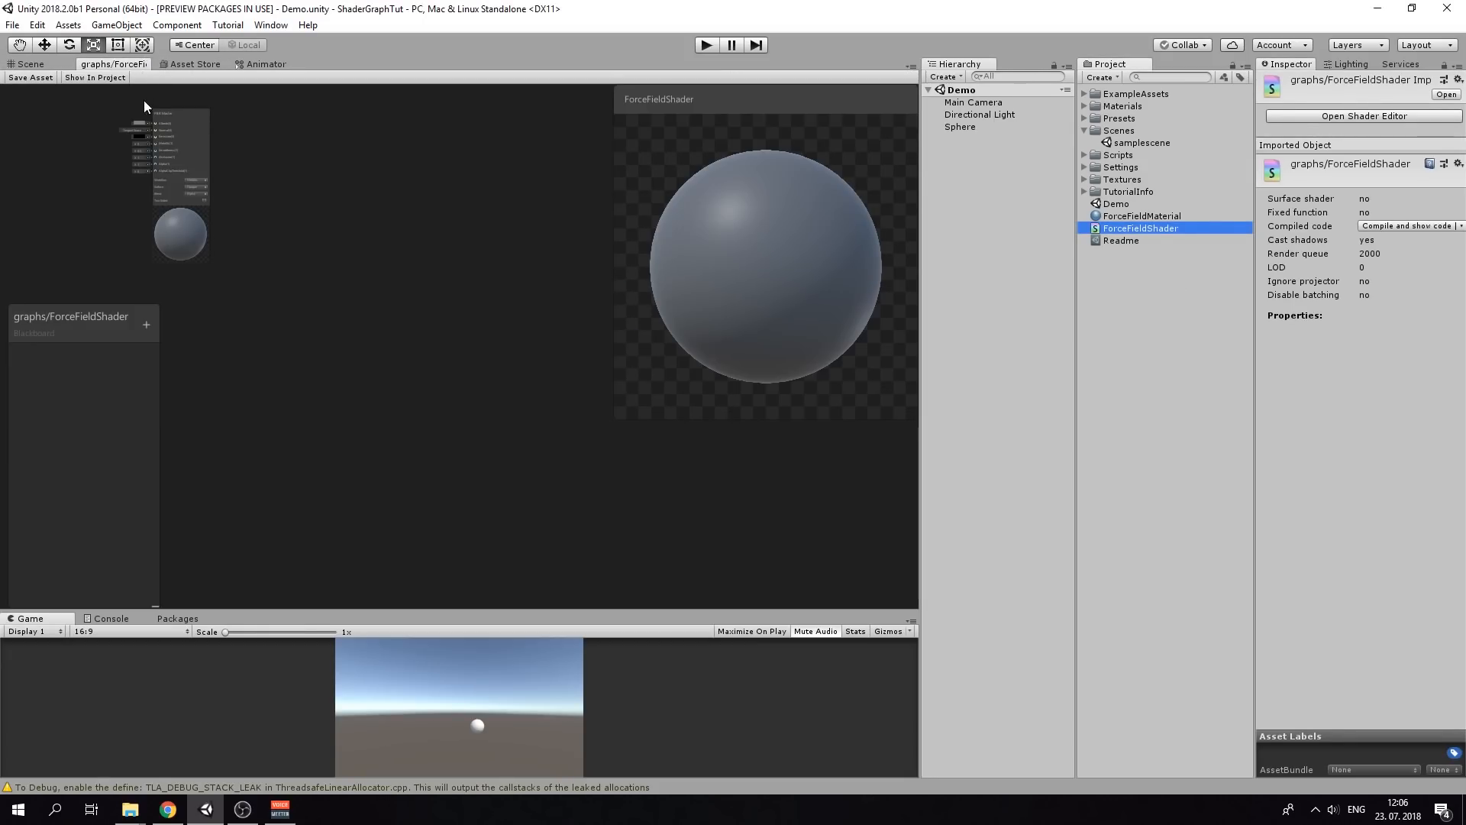
pyautogui.scroll(-5, 388, 283)
pyautogui.scroll(8, 298, 258)
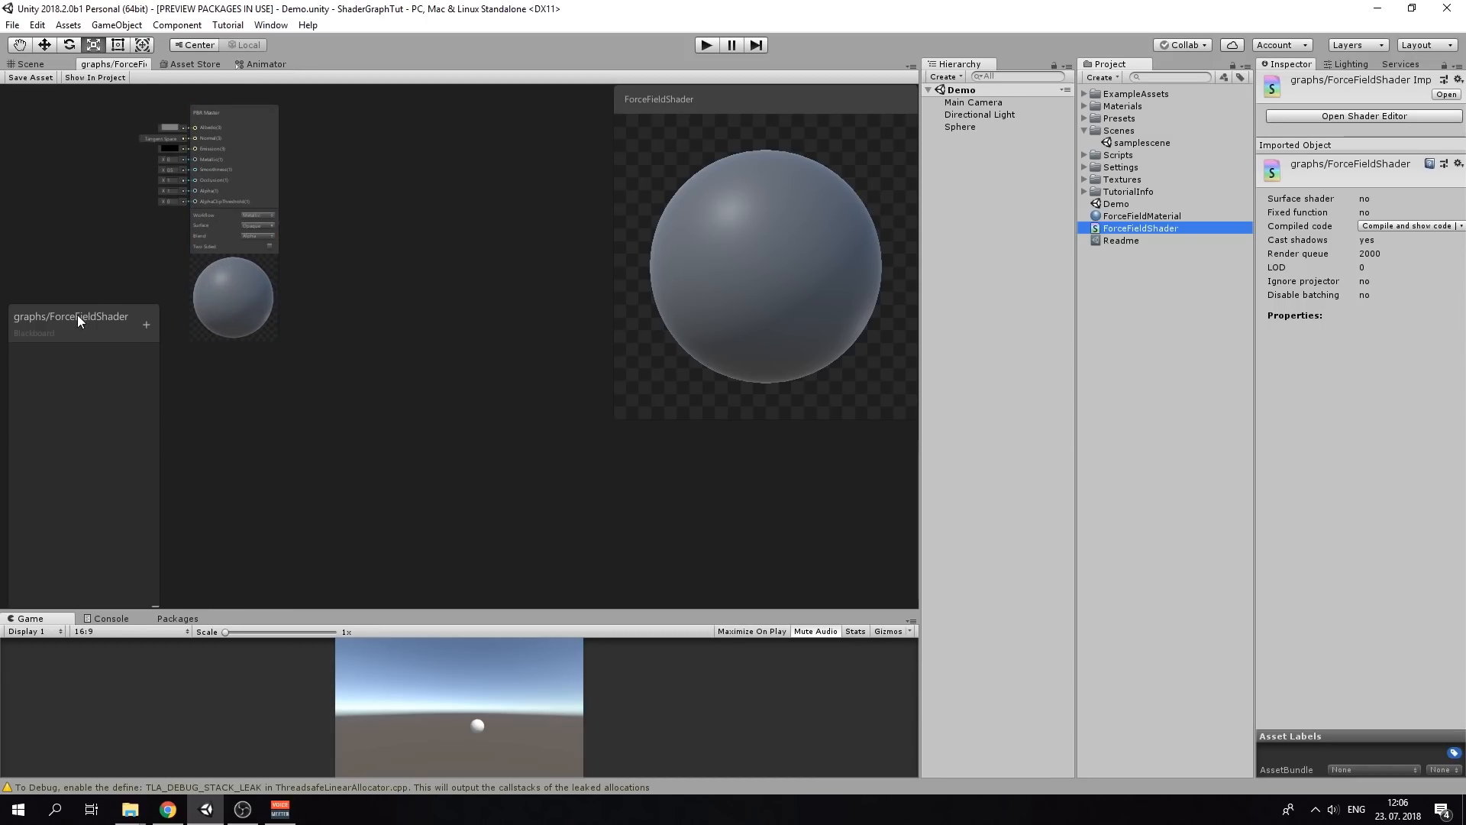
# Arrange the Blackboard, PBR Master node and preview window on the graph canvas
pyautogui.moveTo(76, 314); pyautogui.dragTo(38, 86)
pyautogui.moveTo(237, 122); pyautogui.dragTo(343, 248)
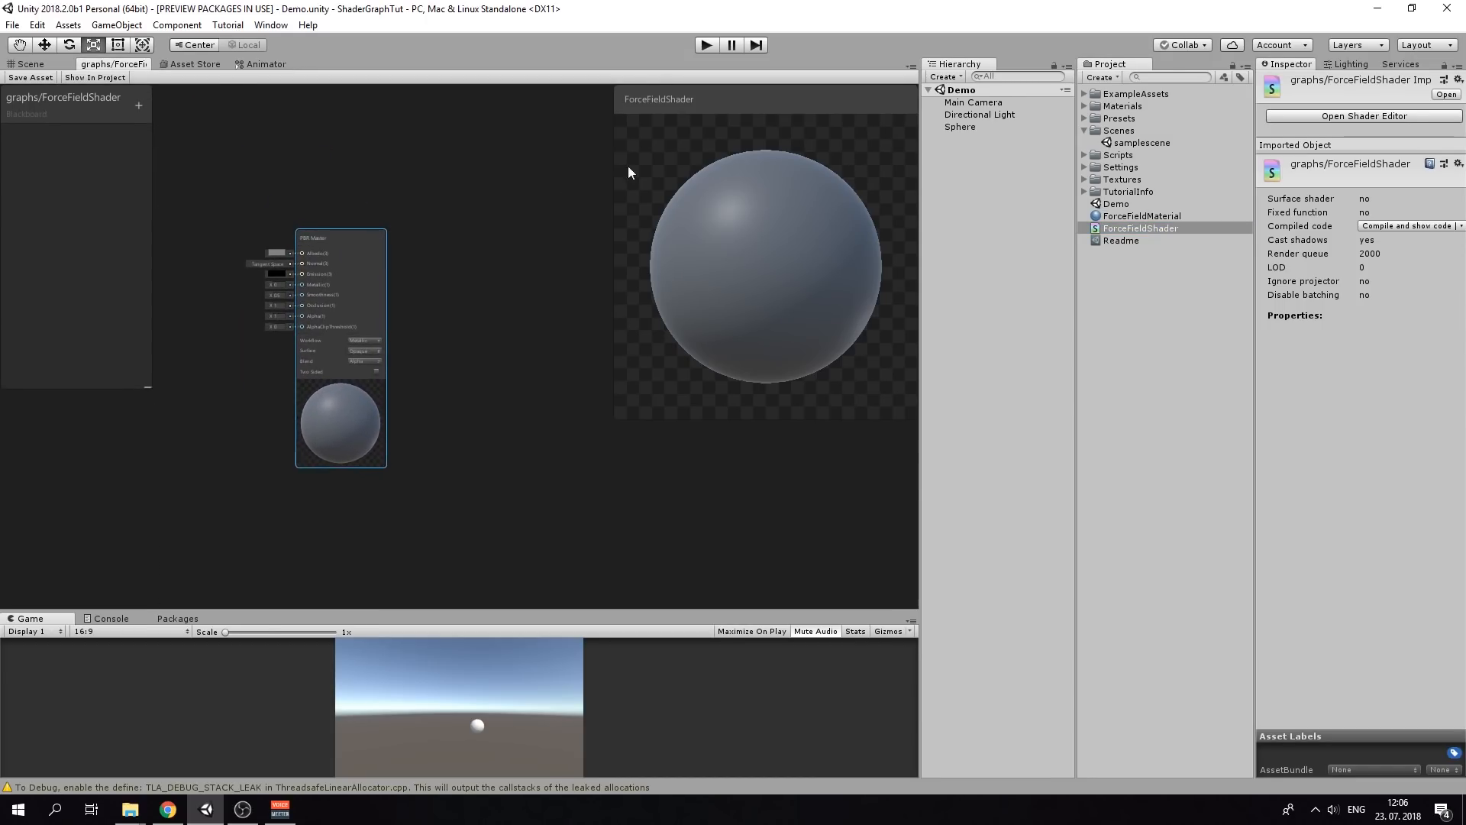
pyautogui.moveTo(771, 106); pyautogui.dragTo(800, 320)
pyautogui.scroll(-3, 788, 403)
pyautogui.scroll(4, 767, 409)
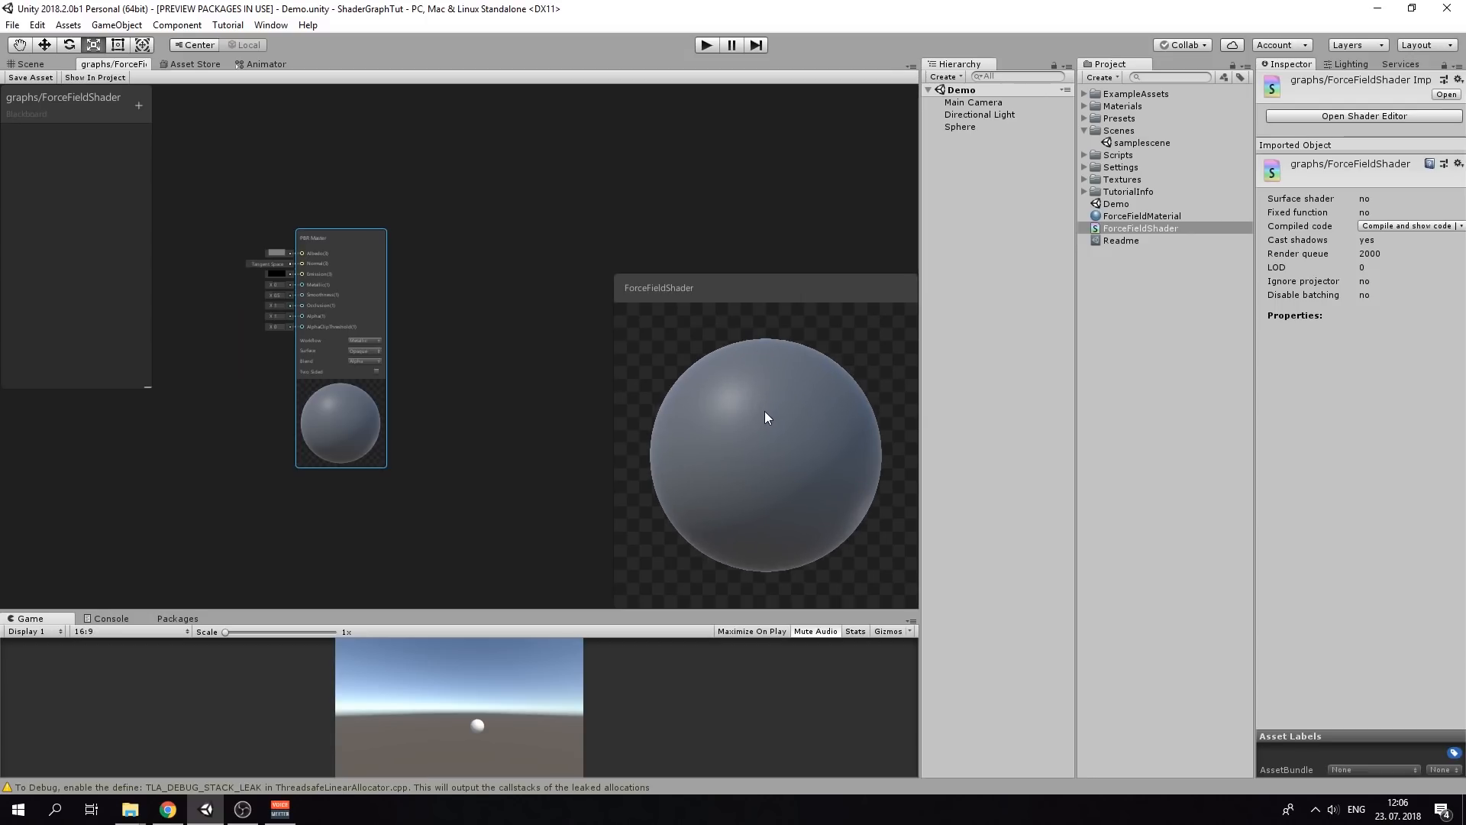
pyautogui.moveTo(321, 255); pyautogui.dragTo(437, 213)
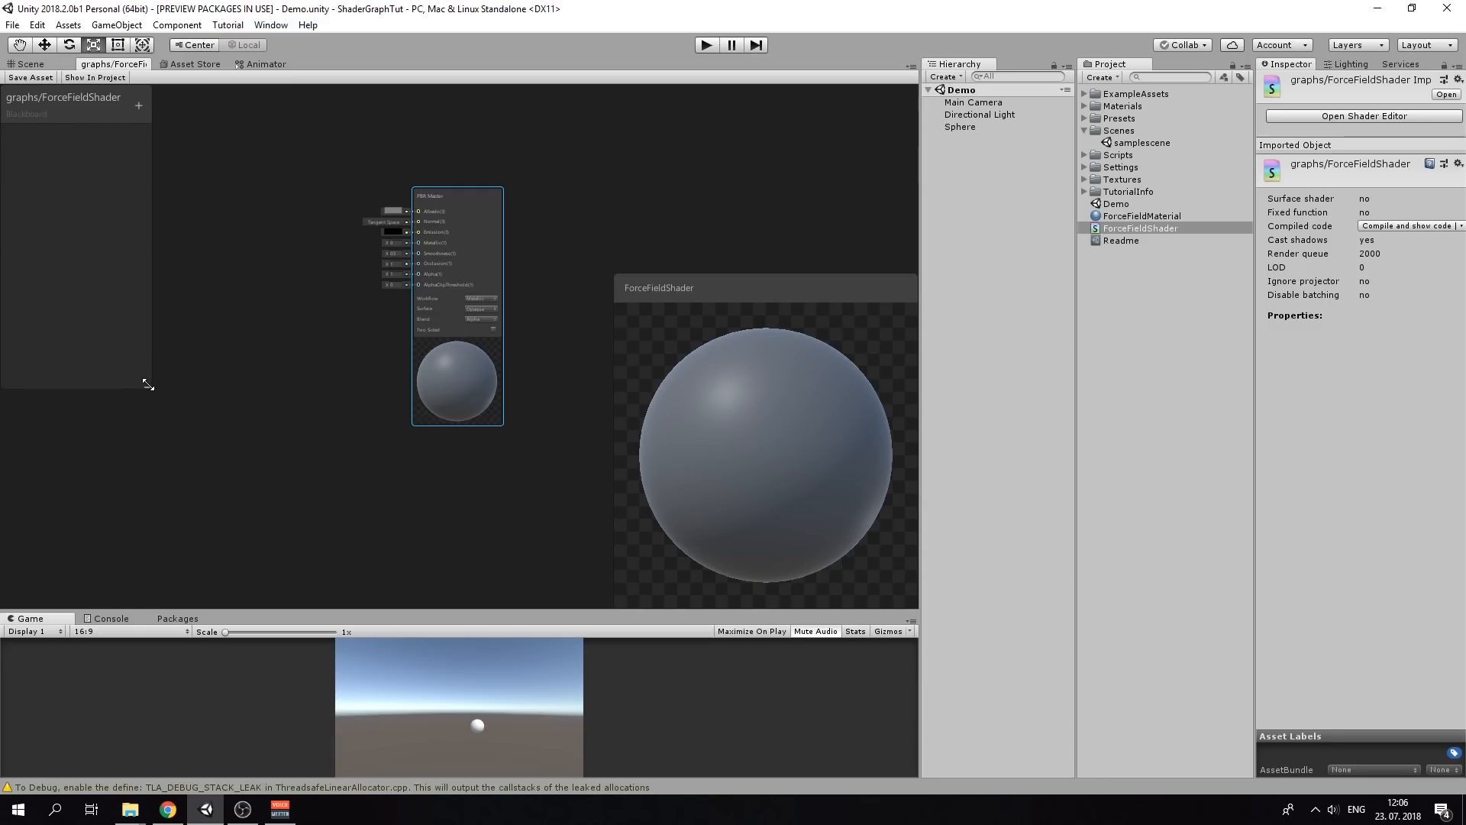
pyautogui.moveTo(146, 385); pyautogui.dragTo(136, 331)
# Maximize the graph editor, enlarge the Blackboard, and add a Texture property named ForceFieldTexture
pyautogui.hotkey('shift', 'space')
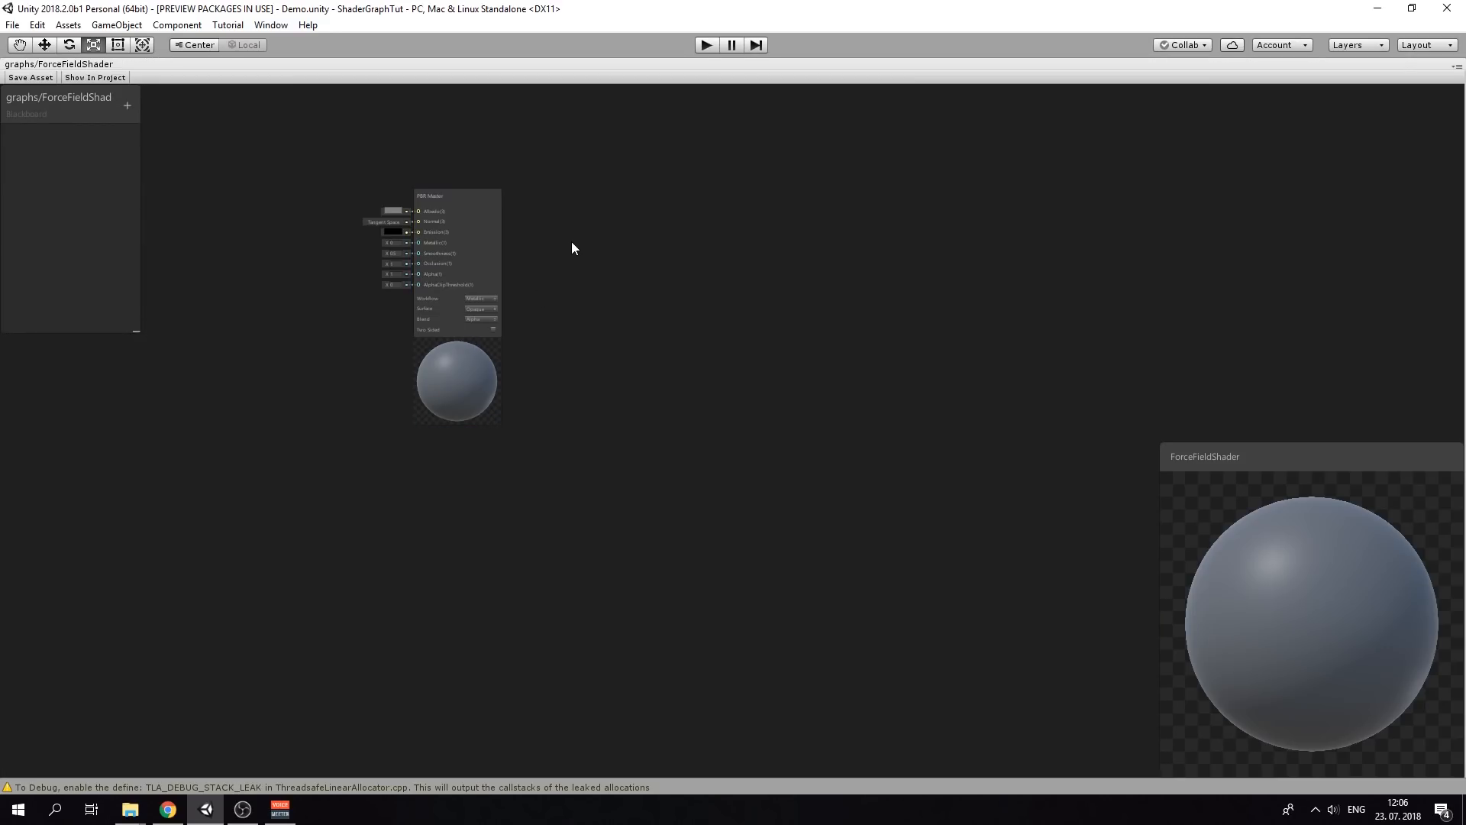
pyautogui.moveTo(147, 205); pyautogui.dragTo(428, 358, button='middle')
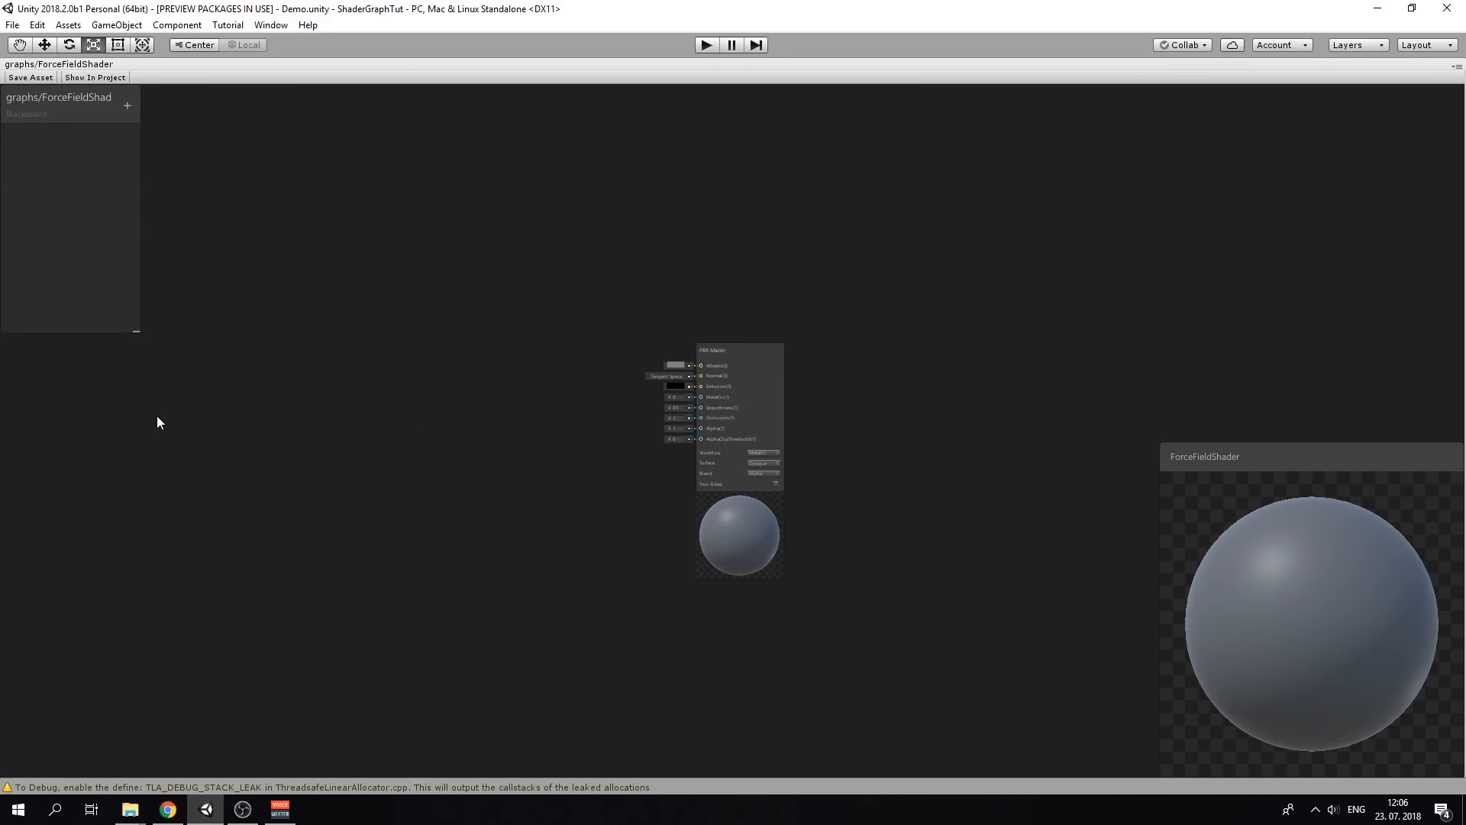
pyautogui.scroll(1, 130, 252)
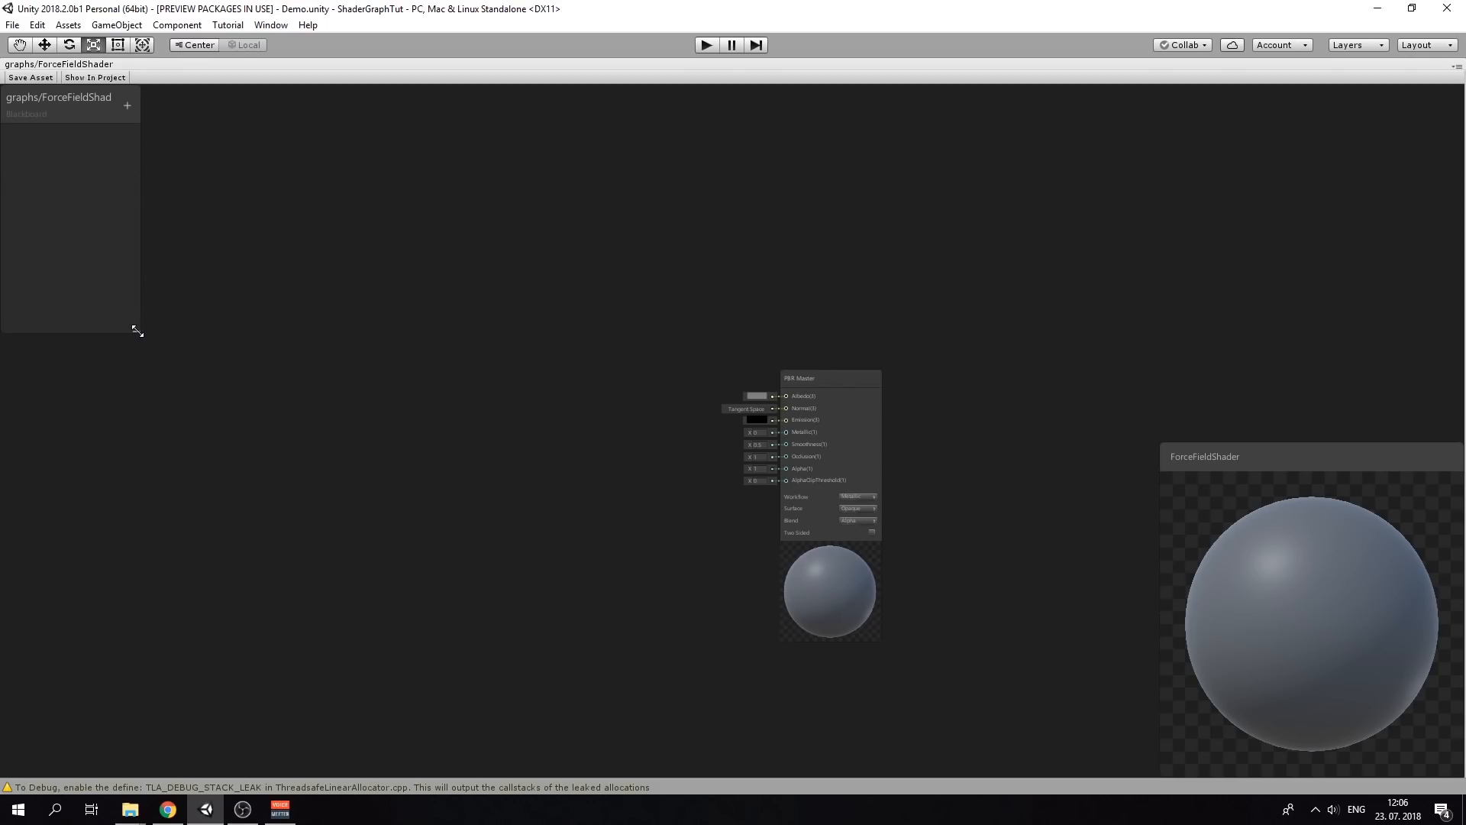
pyautogui.moveTo(135, 330); pyautogui.dragTo(236, 540)
pyautogui.click(228, 106)
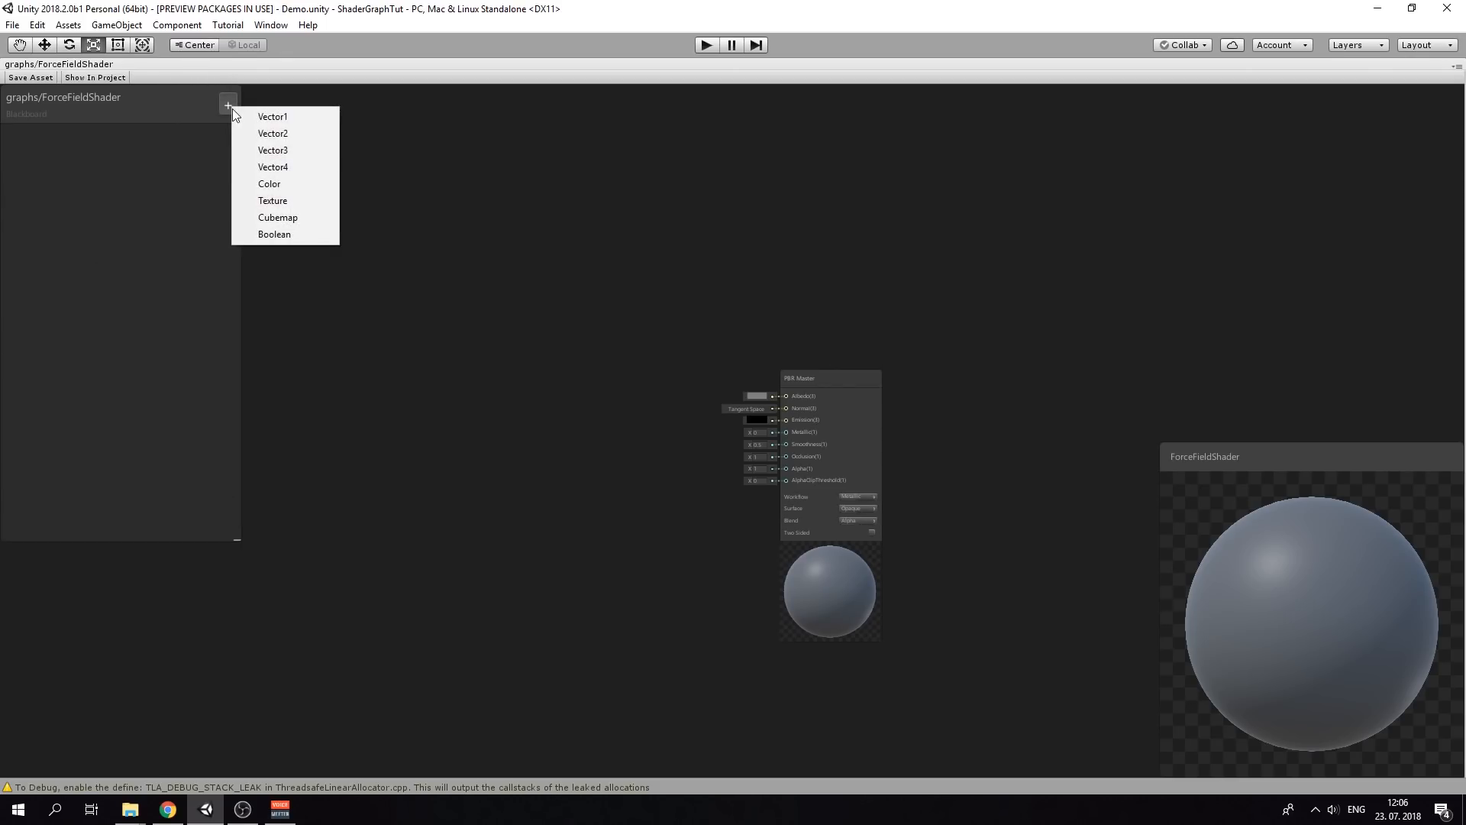
pyautogui.click(304, 200)
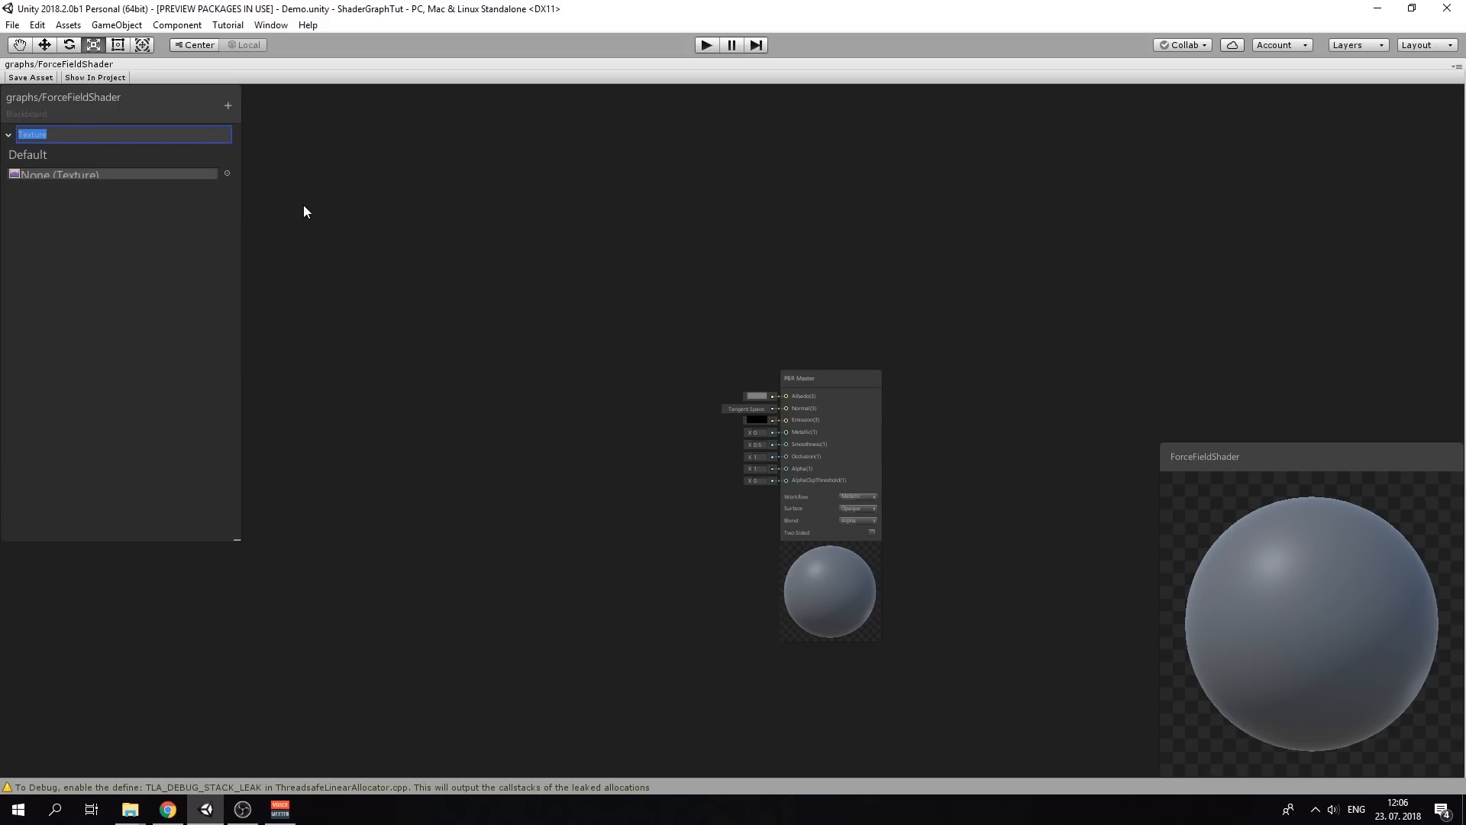
pyautogui.write('ForceFieldTexture')
pyautogui.press('Return')
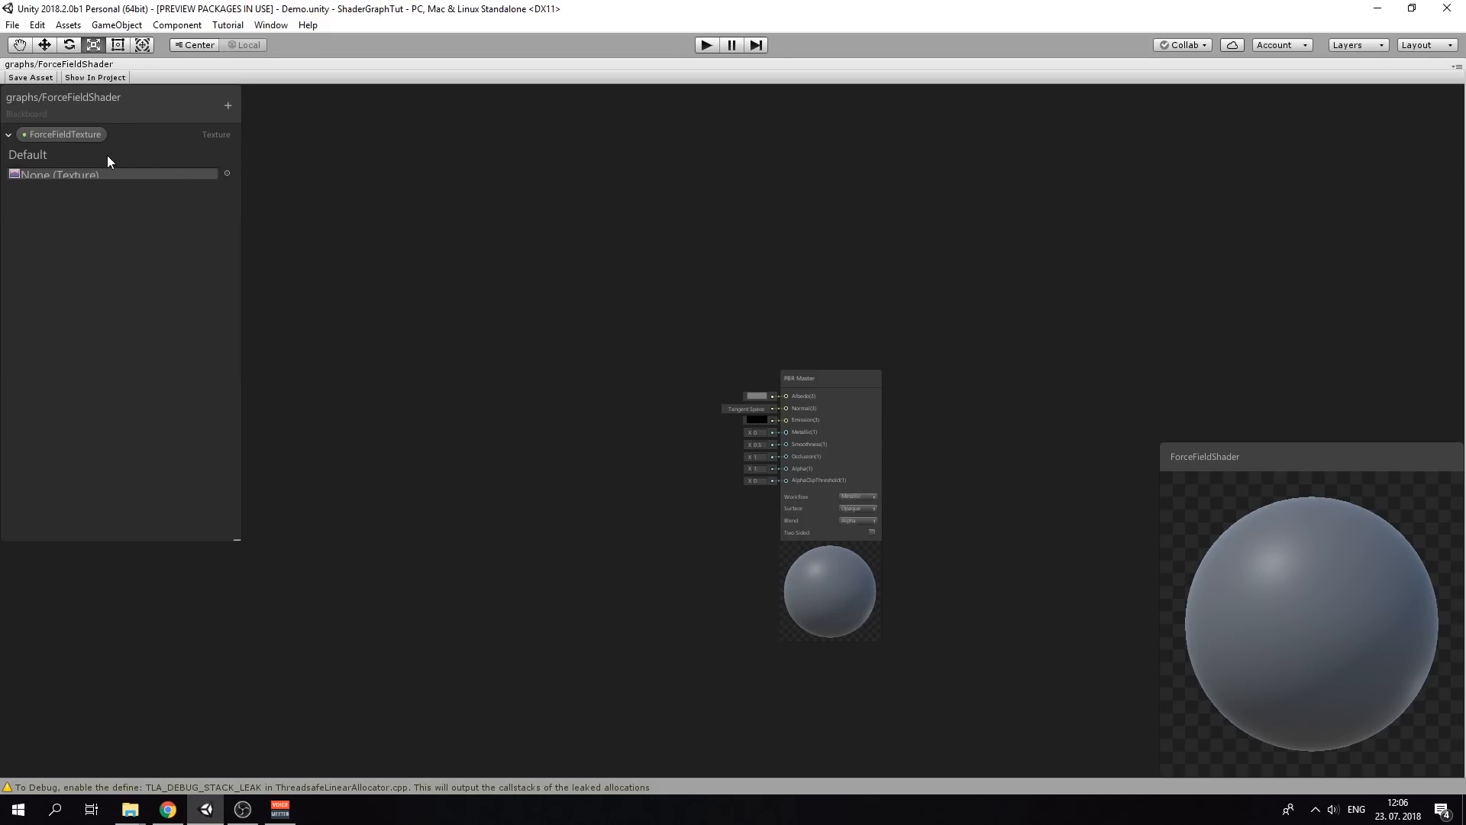
# Set ForceFieldTexture's default texture to honeycomb
pyautogui.click(226, 173)
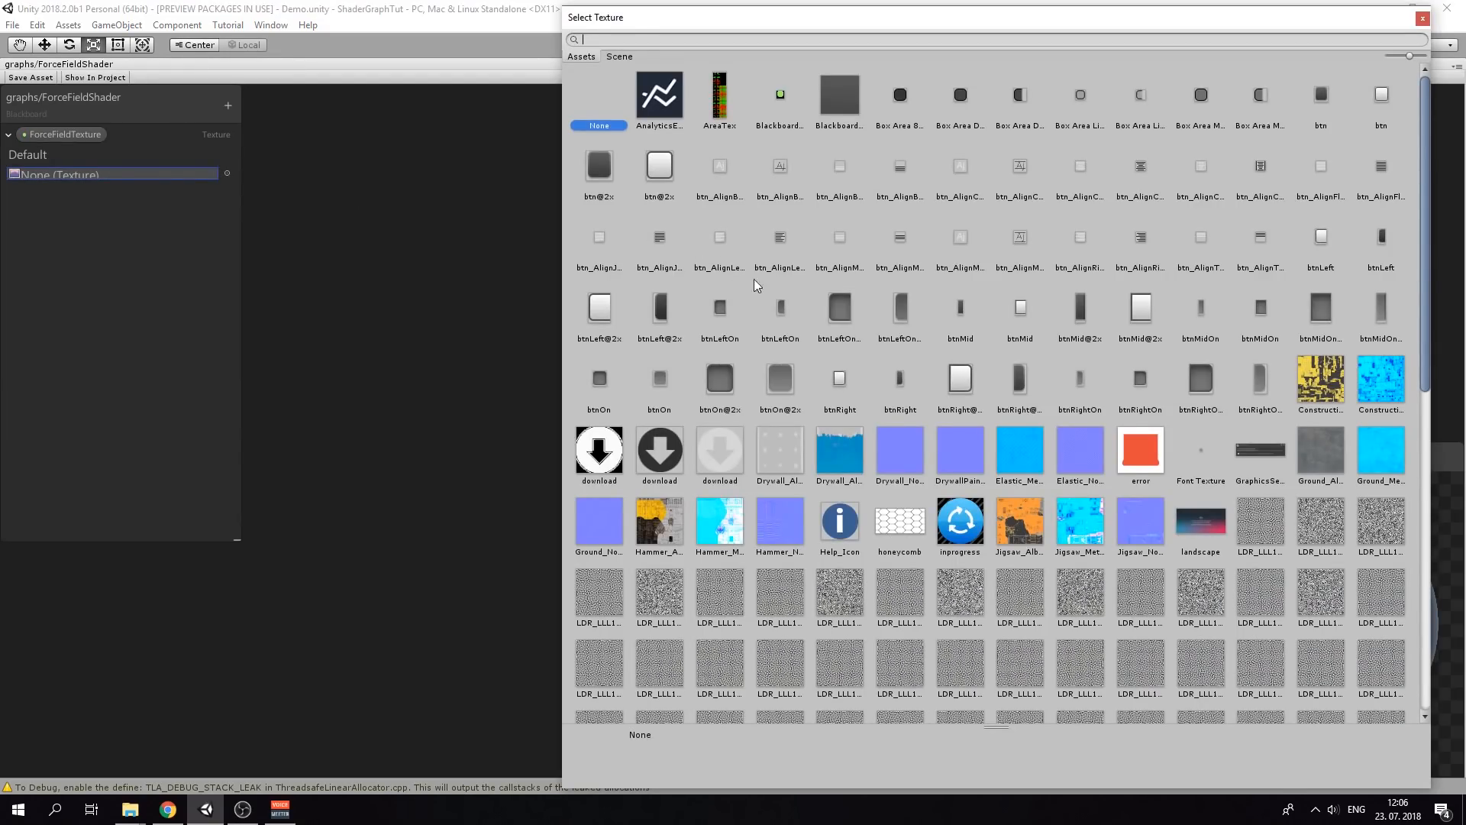
pyautogui.write('h')
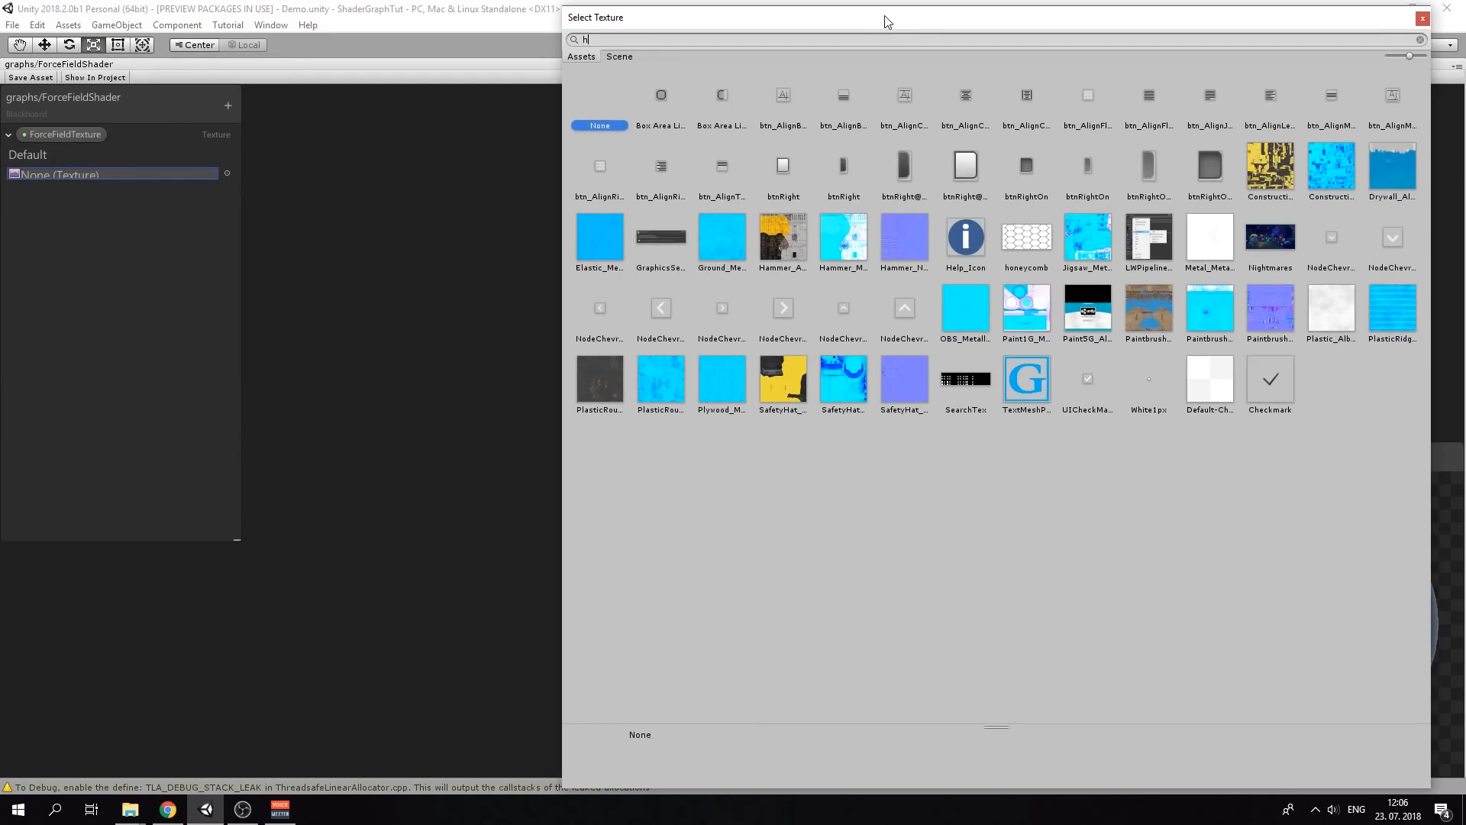
pyautogui.write('oen')
pyautogui.press('BackSpace')
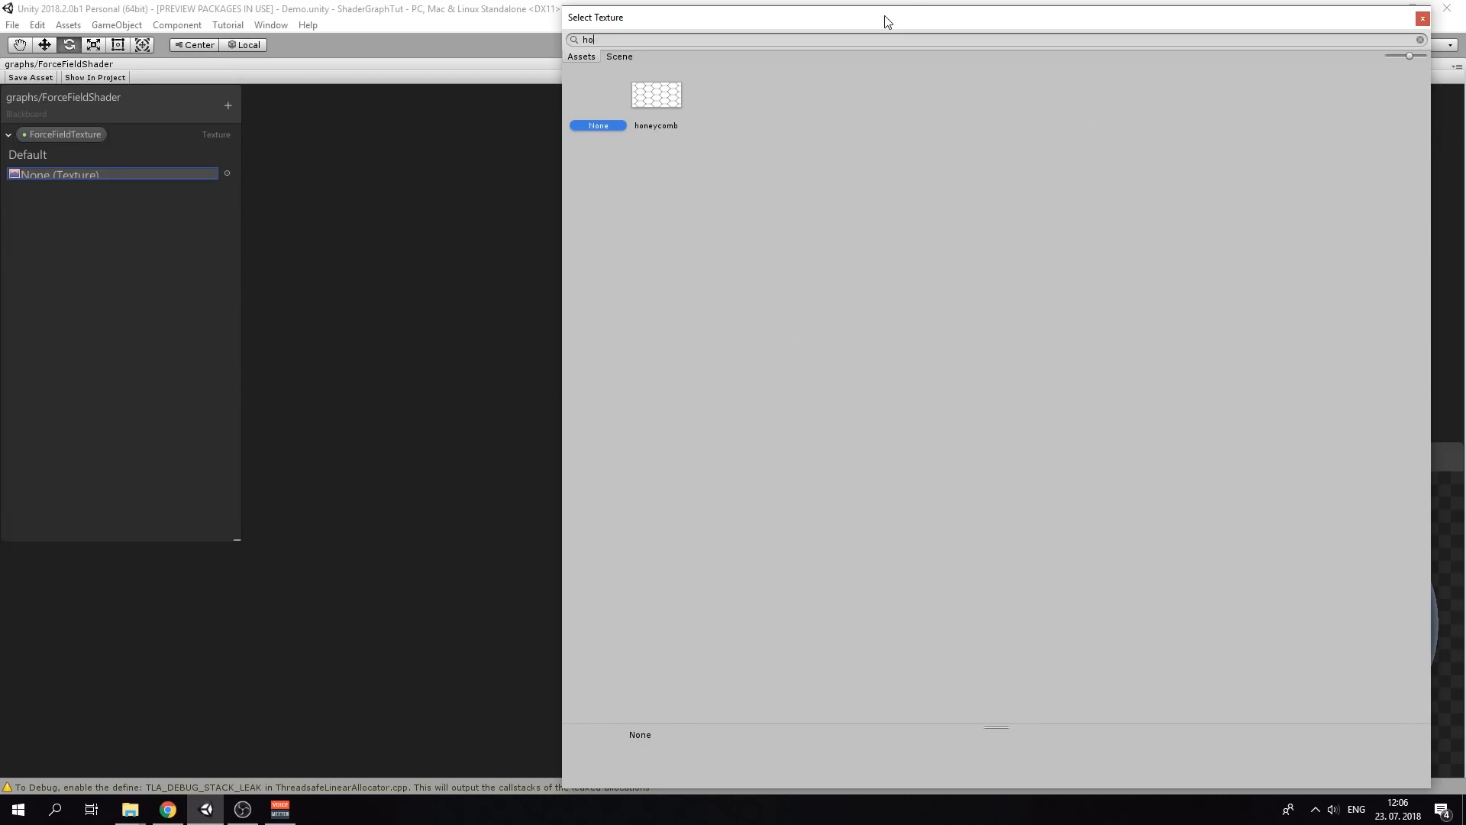
pyautogui.doubleClick(657, 126)
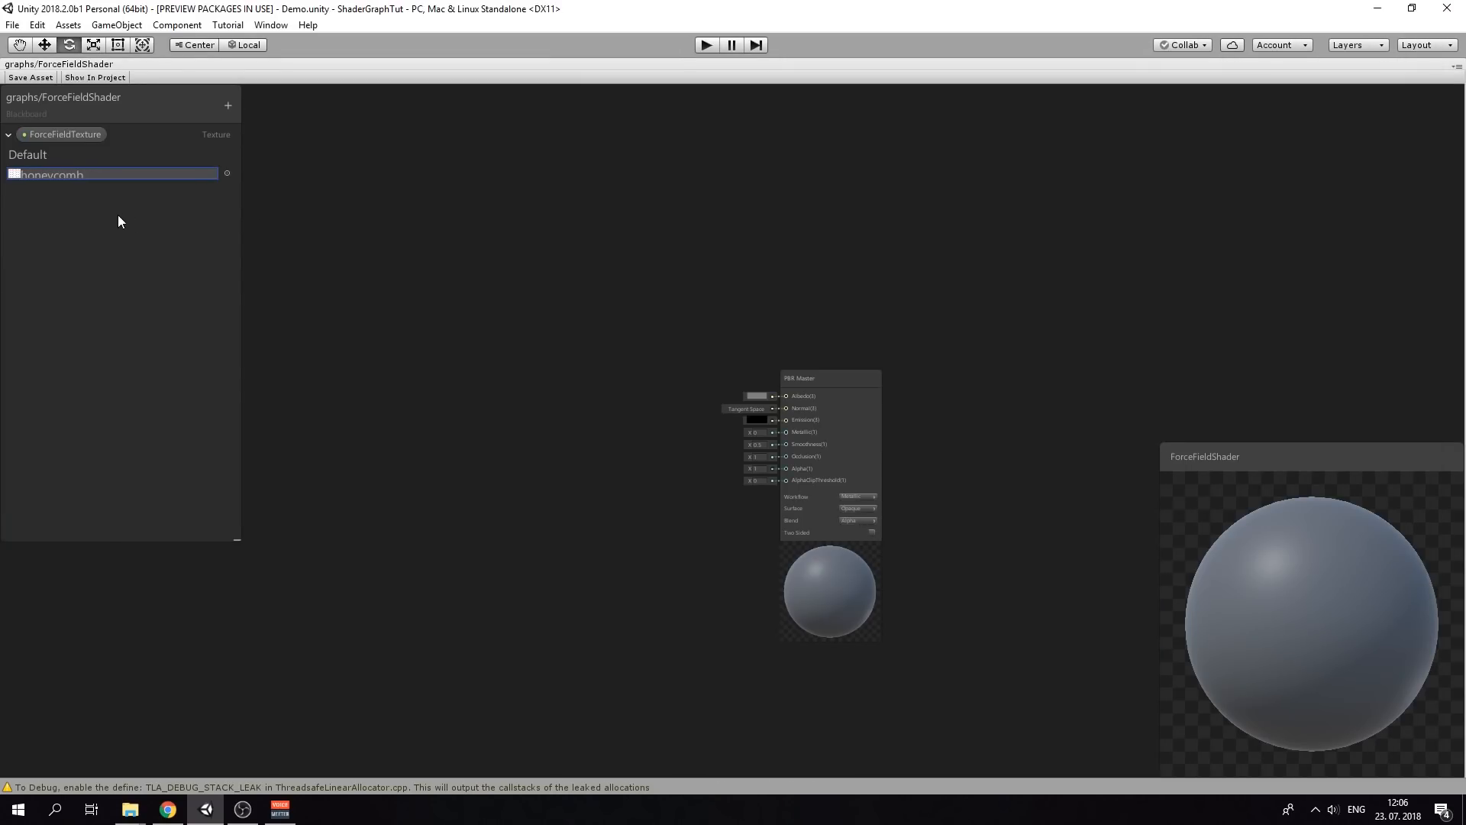
# Add a Color property named ForceFieldColor with a bright cyan default
pyautogui.click(97, 271)
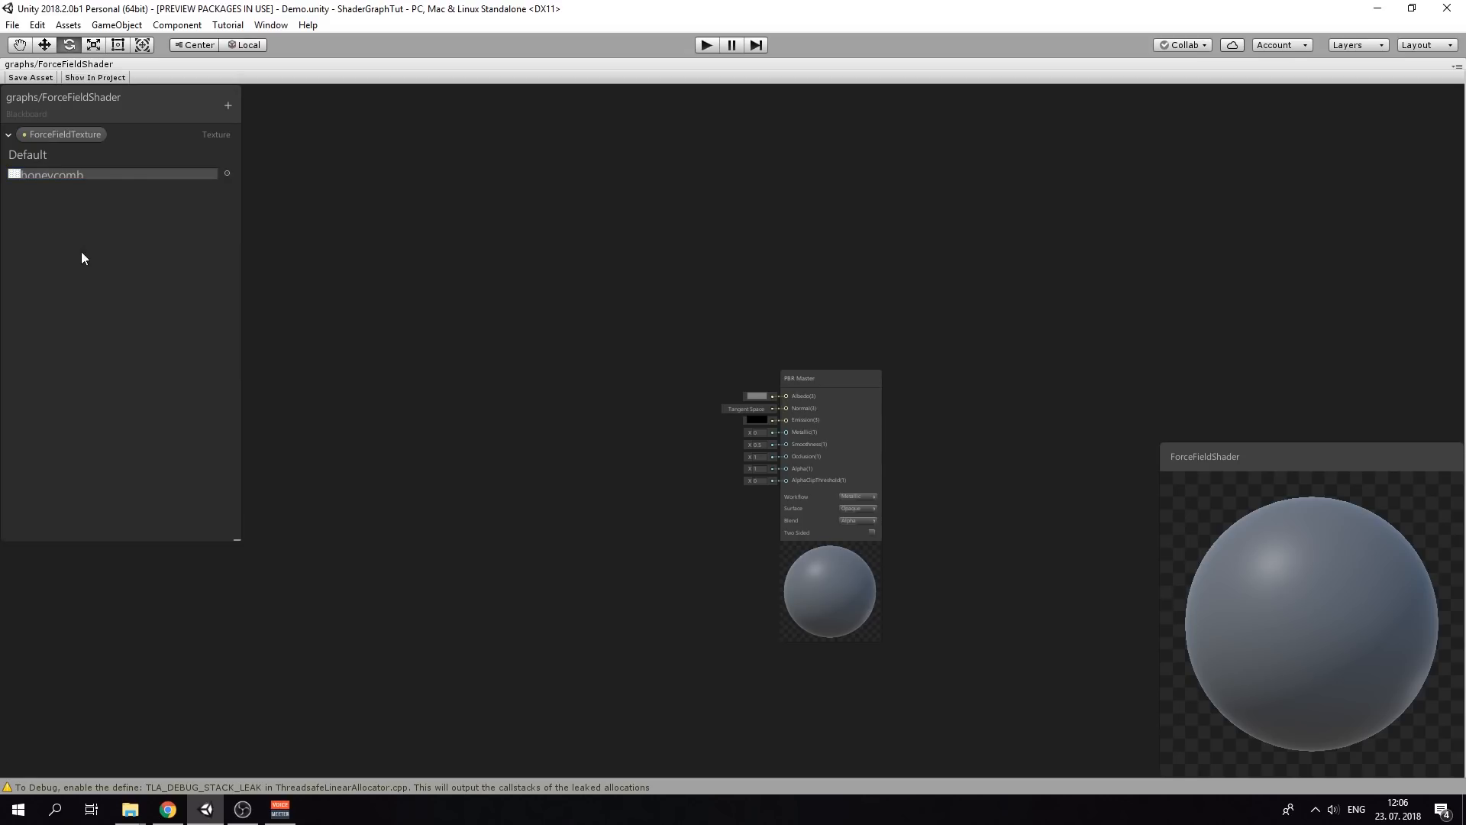
pyautogui.click(227, 103)
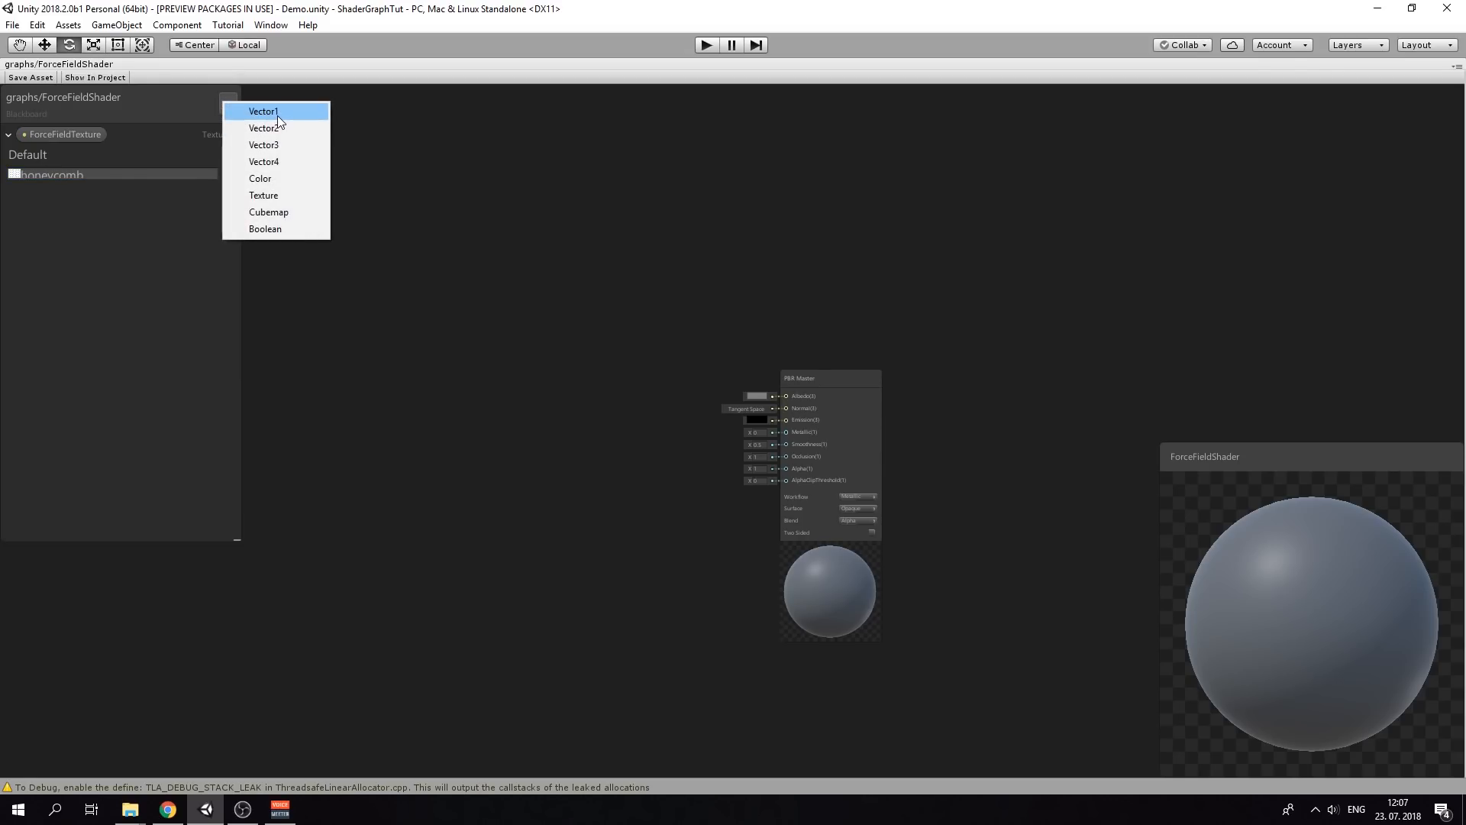
pyautogui.click(271, 178)
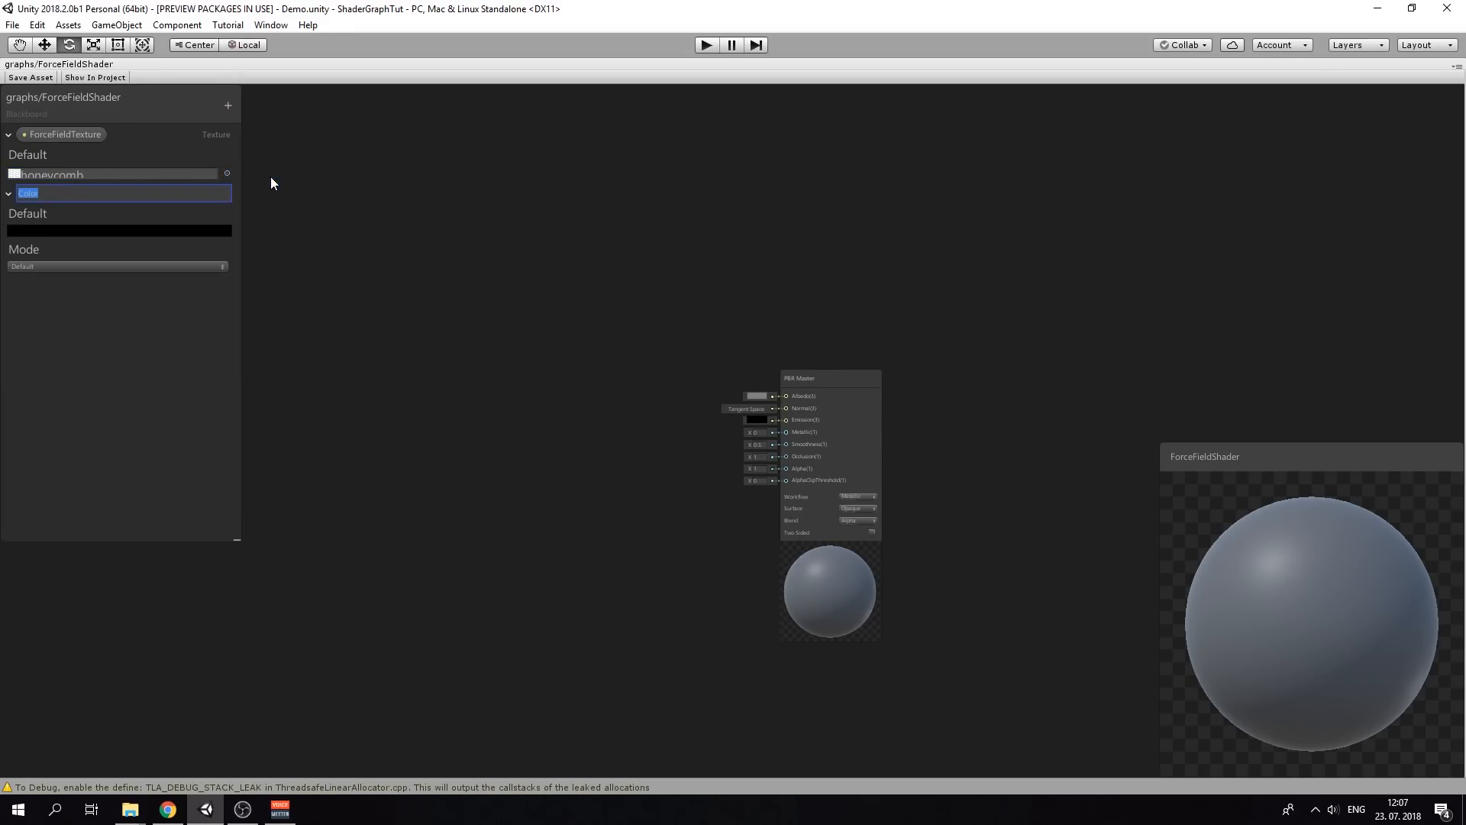
pyautogui.write('ForceFieldColor')
pyautogui.press('Return')
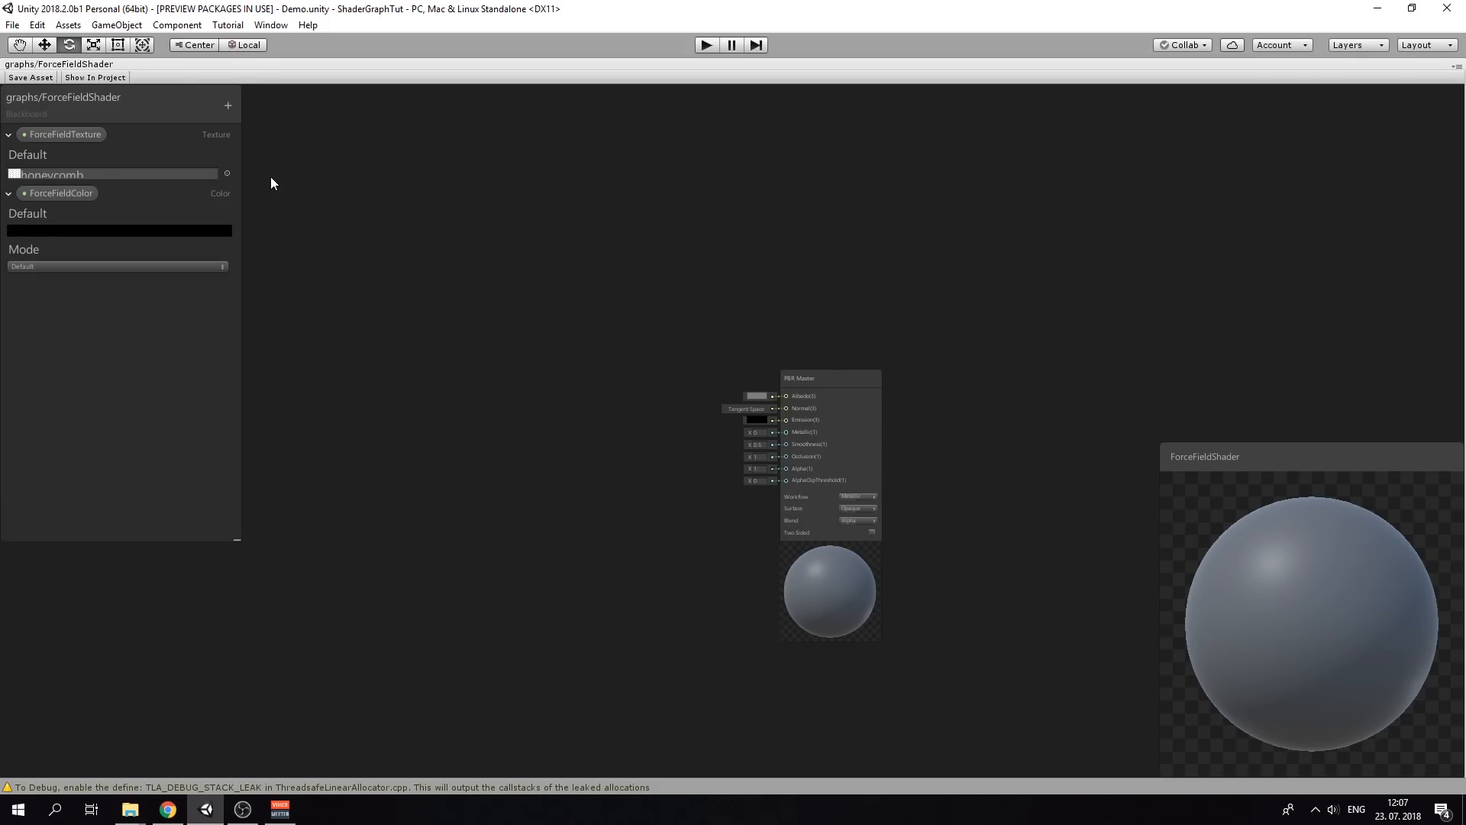
pyautogui.click(173, 230)
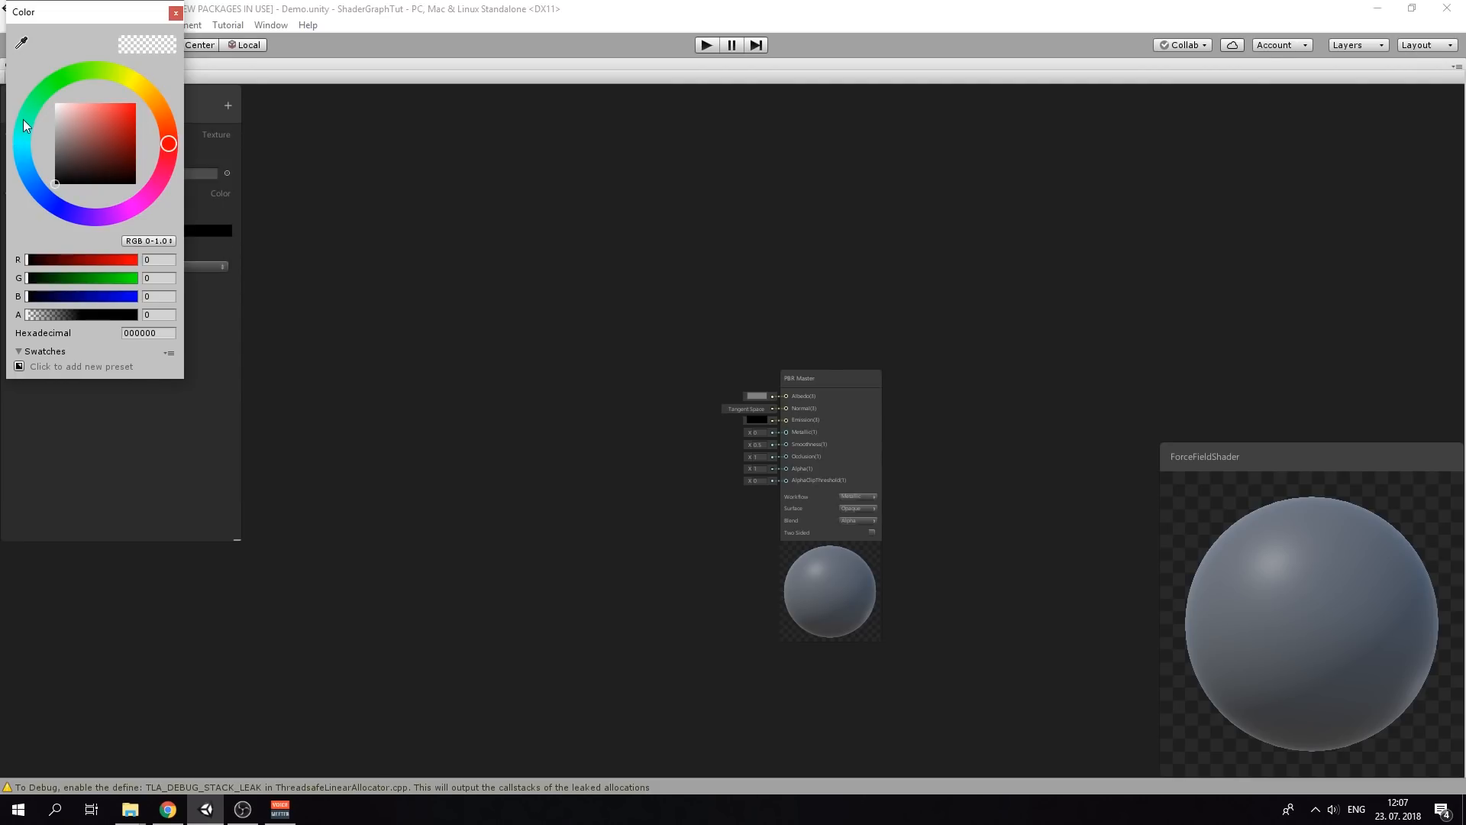
pyautogui.moveTo(23, 119); pyautogui.dragTo(125, 103)
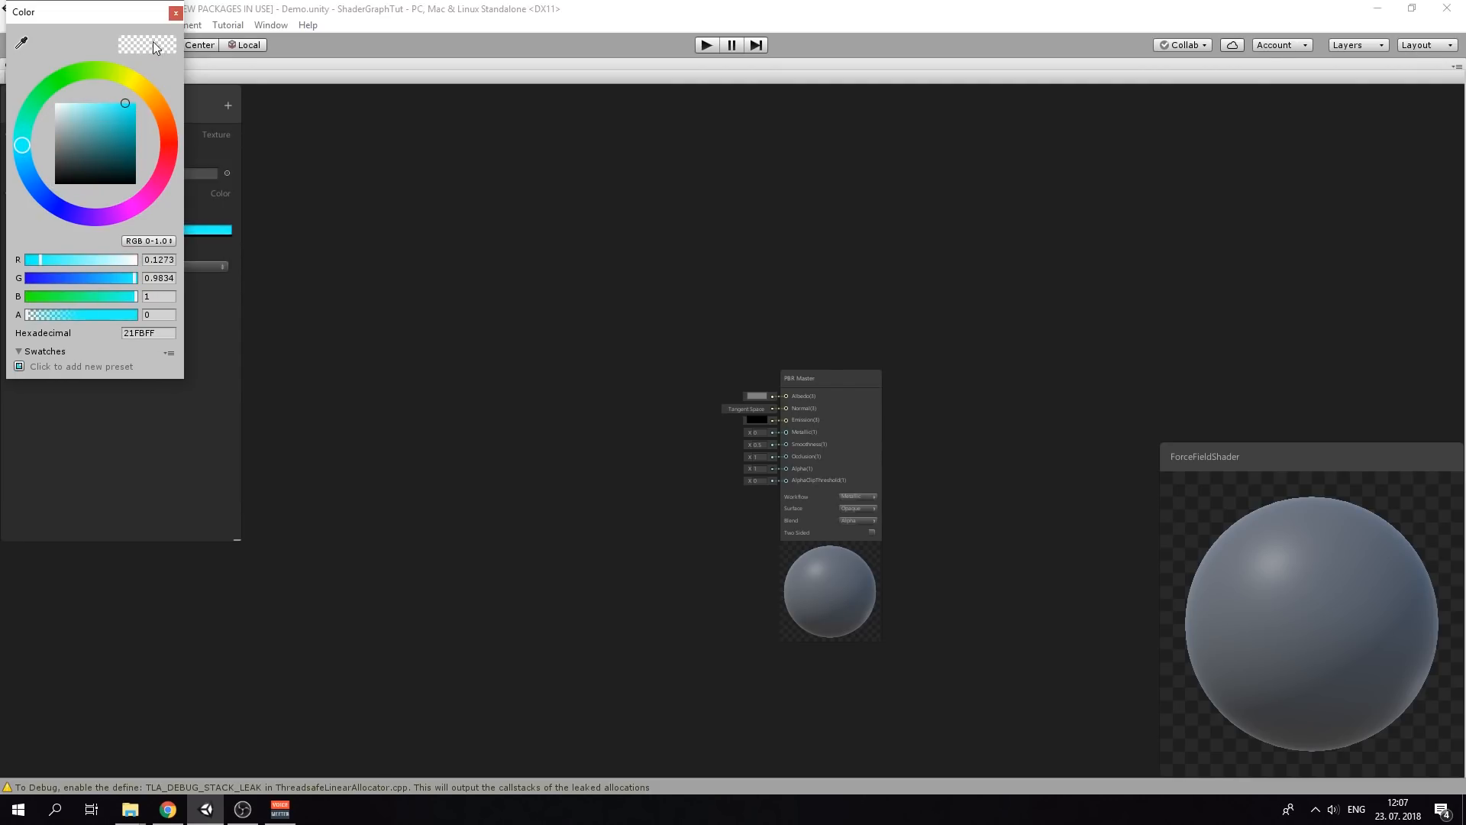
pyautogui.click(176, 12)
# Add a Vector1 property named HorizontalMovement, fixing the misspelled name
pyautogui.click(227, 106)
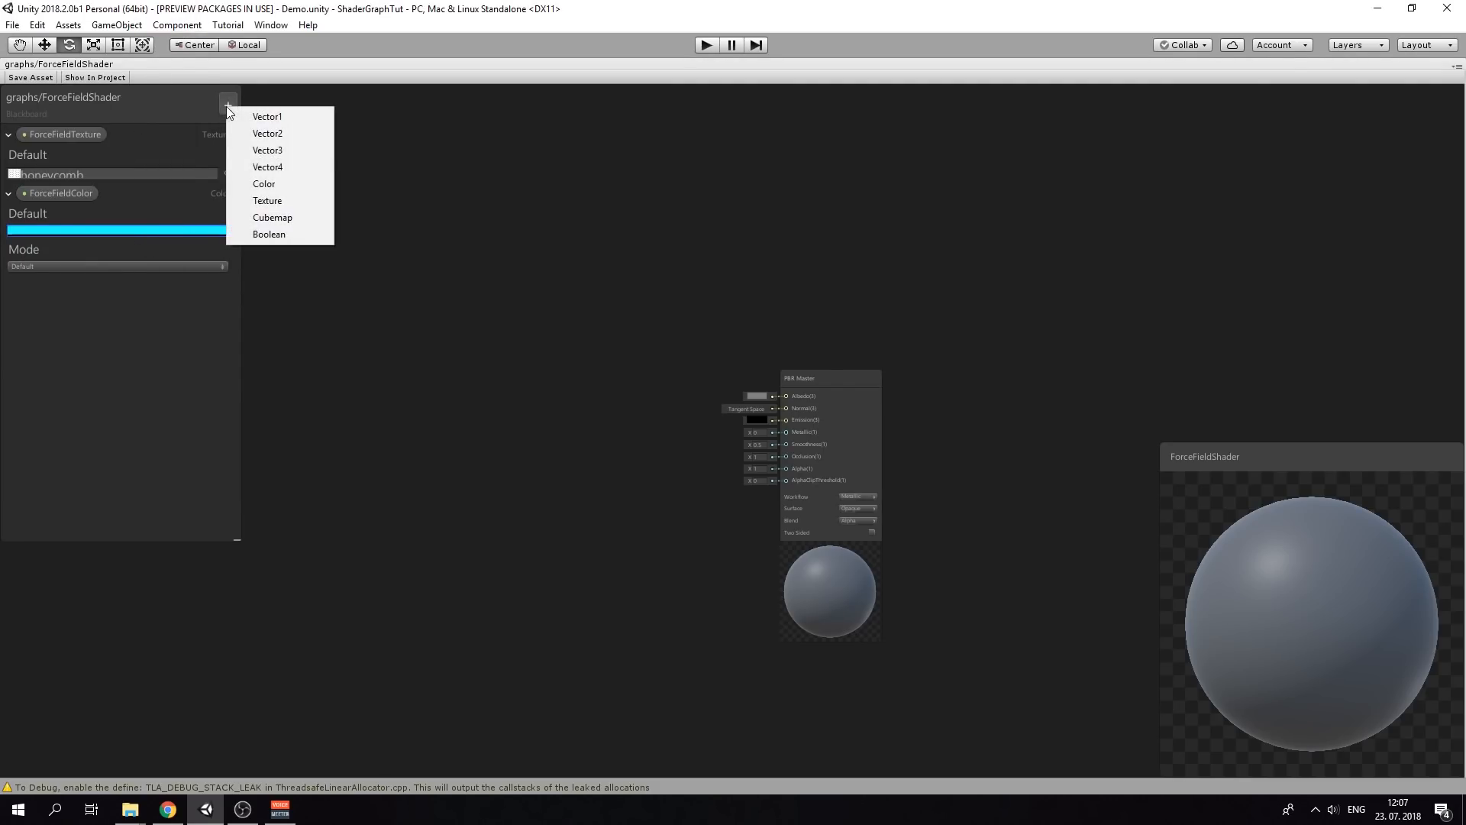
pyautogui.click(307, 117)
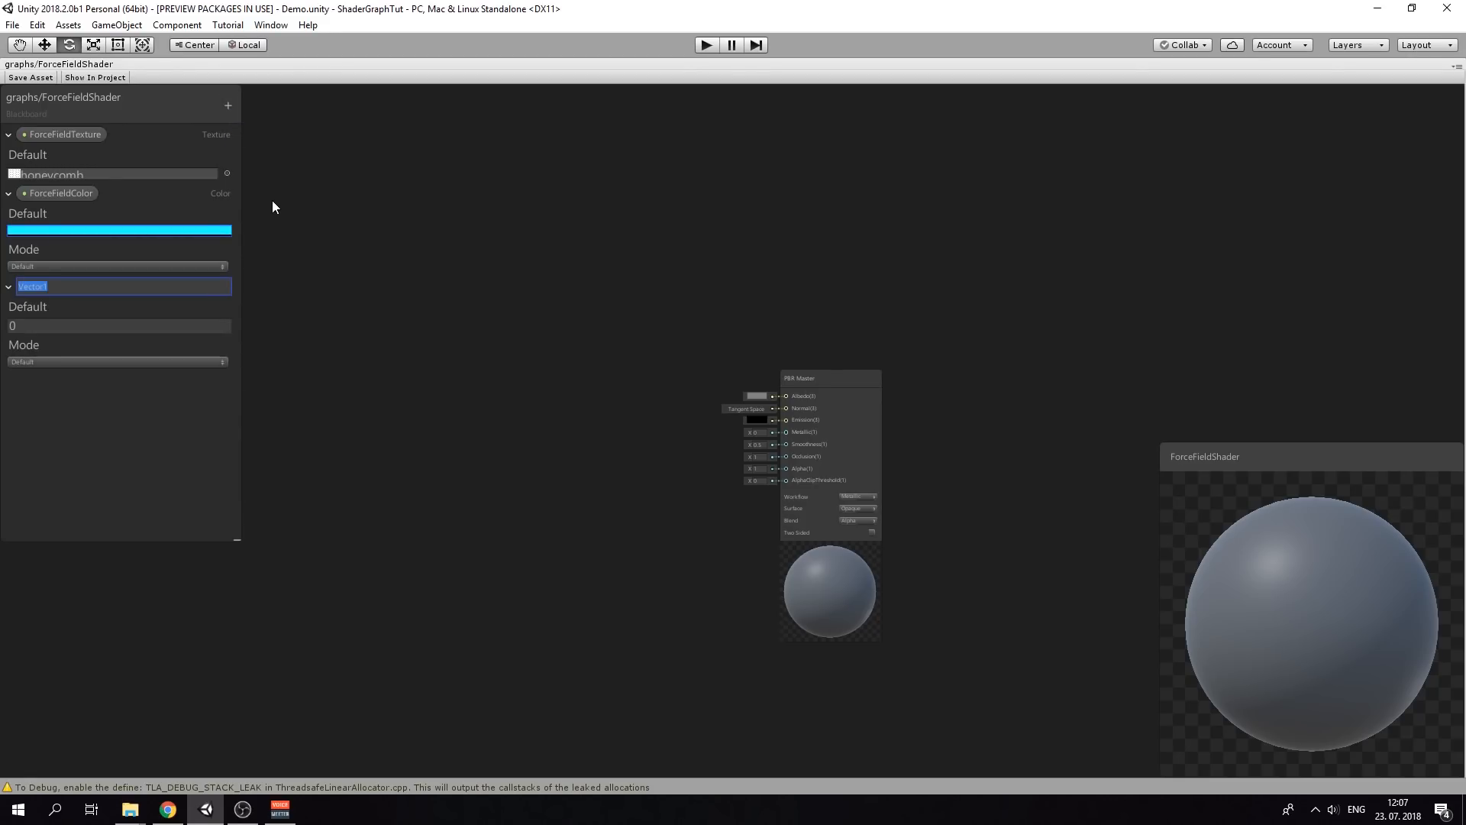
pyautogui.write('HorizontalMvoement')
pyautogui.press('Return')
pyautogui.rightClick(66, 289)
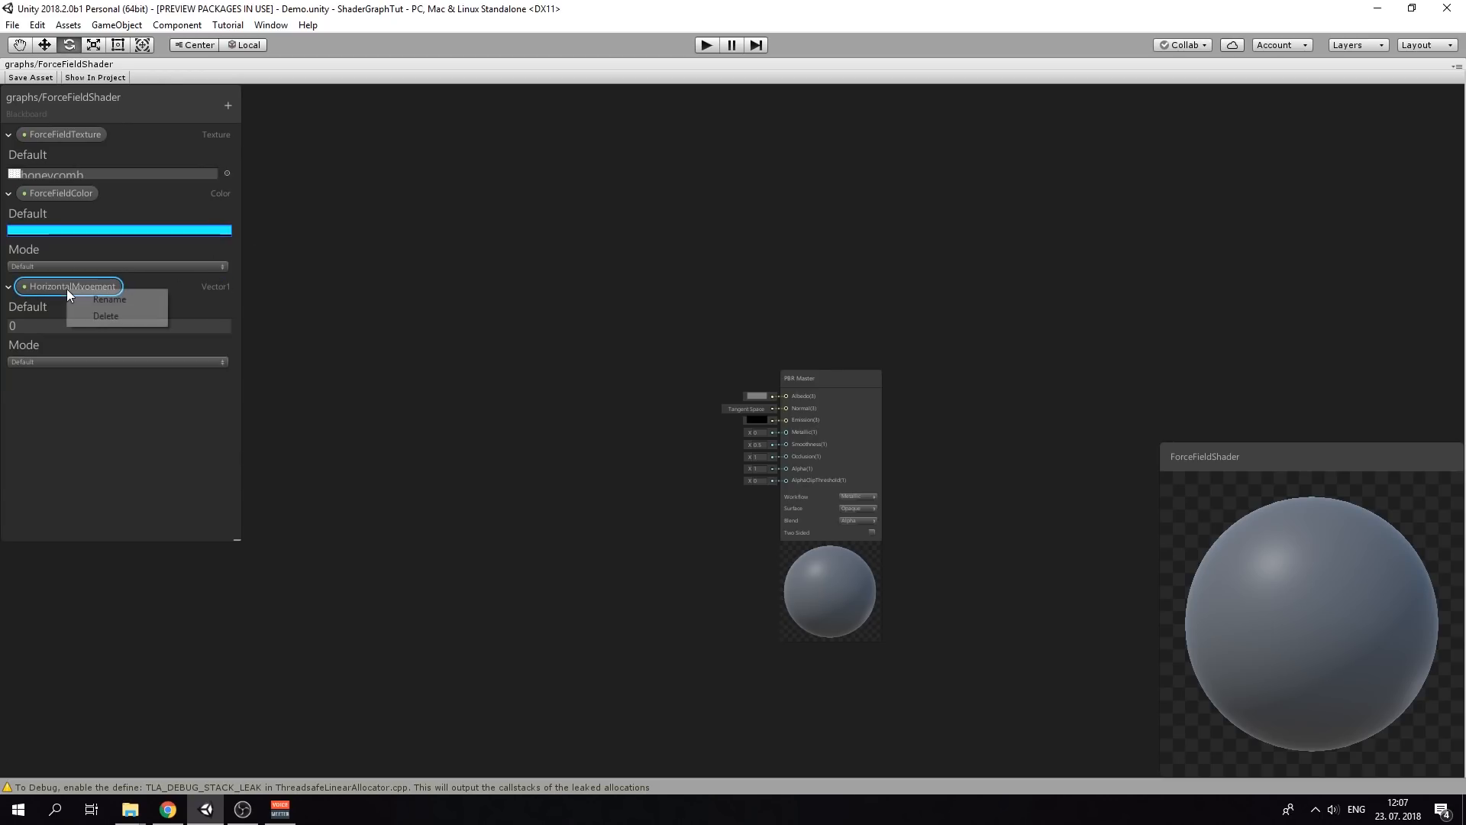
pyautogui.click(141, 299)
pyautogui.click(75, 283)
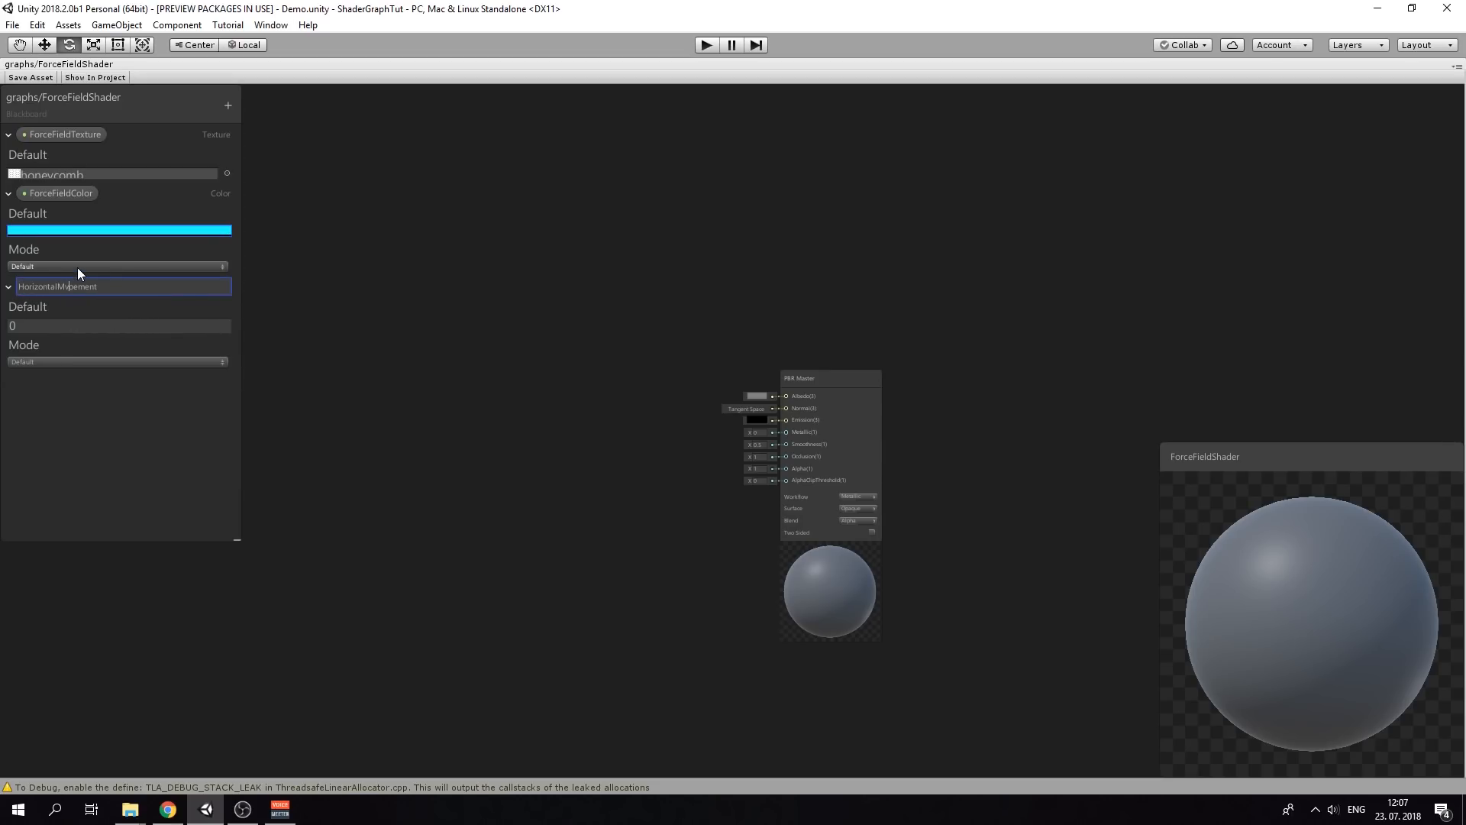
pyautogui.press('BackSpace')
pyautogui.press('BackSpace')
pyautogui.write('ovb')
pyautogui.press('BackSpace')
pyautogui.press('Return')
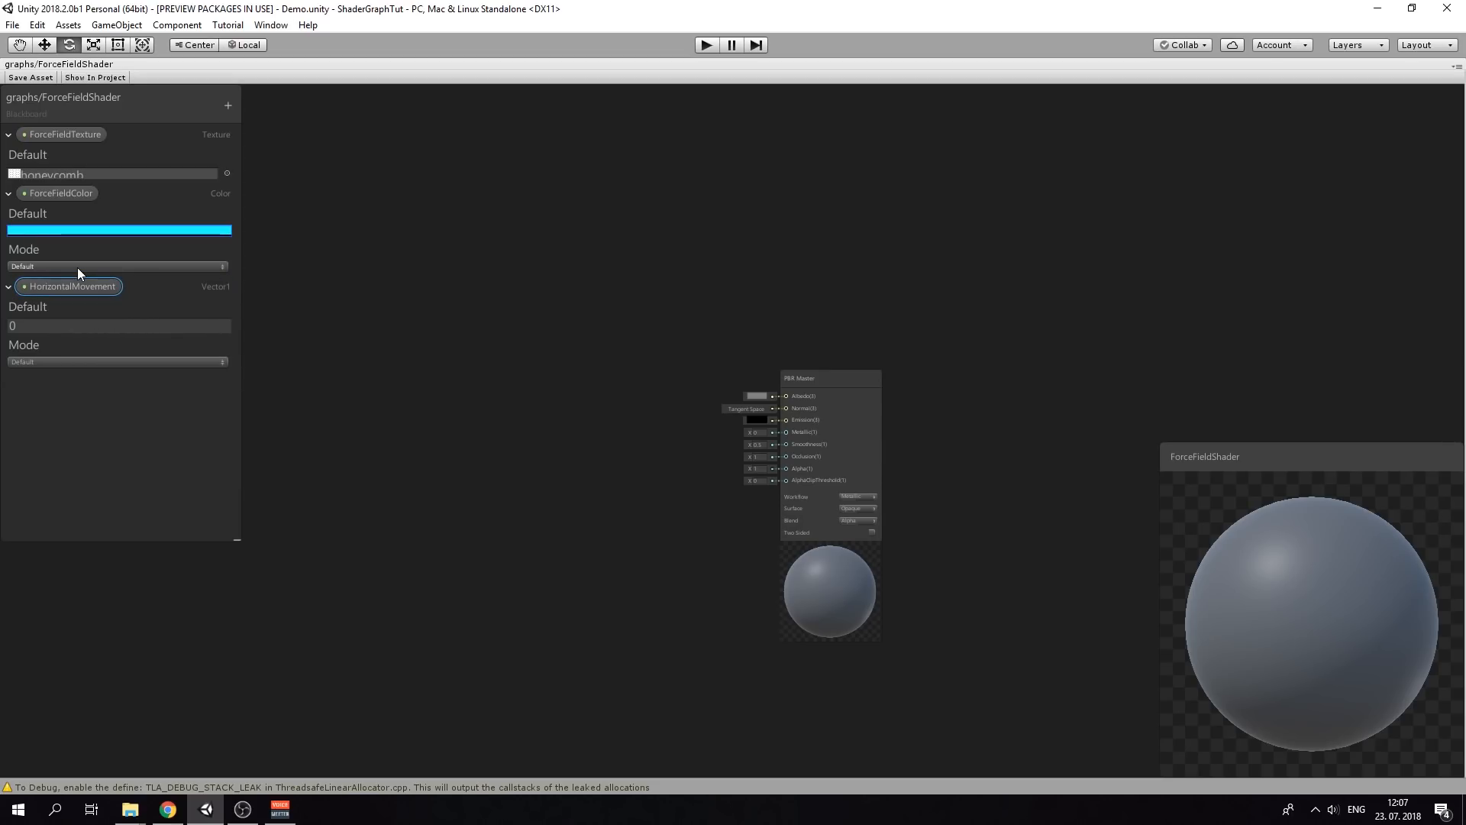
# Add another Vector1 property named VerticalMovement
pyautogui.click(228, 107)
pyautogui.click(259, 117)
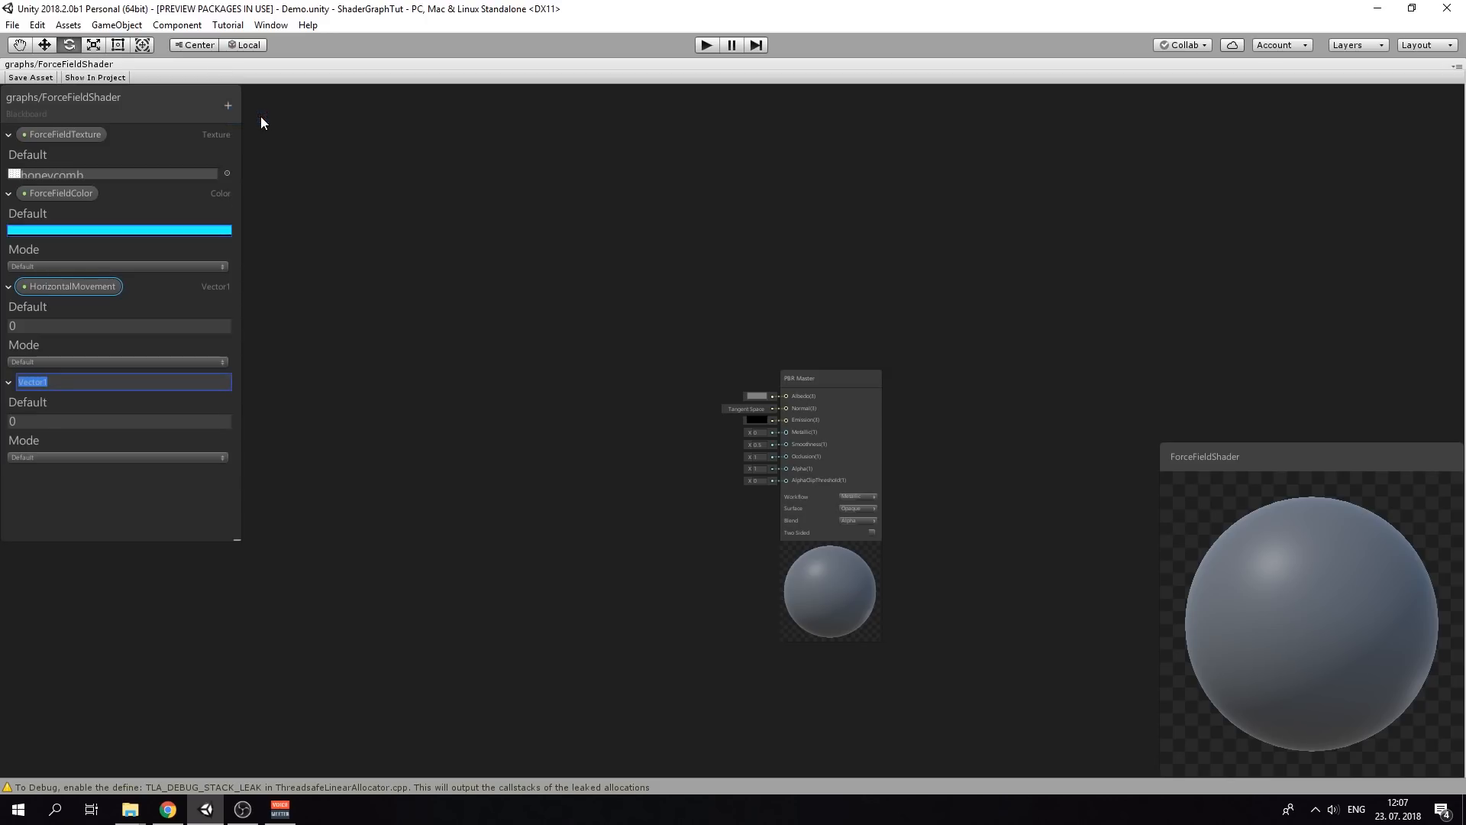
pyautogui.write('VerticalMovement')
pyautogui.press('Return')
# Set the movement defaults: HorizontalMovement 0.1 and VerticalMovement 0.5
pyautogui.click(29, 325)
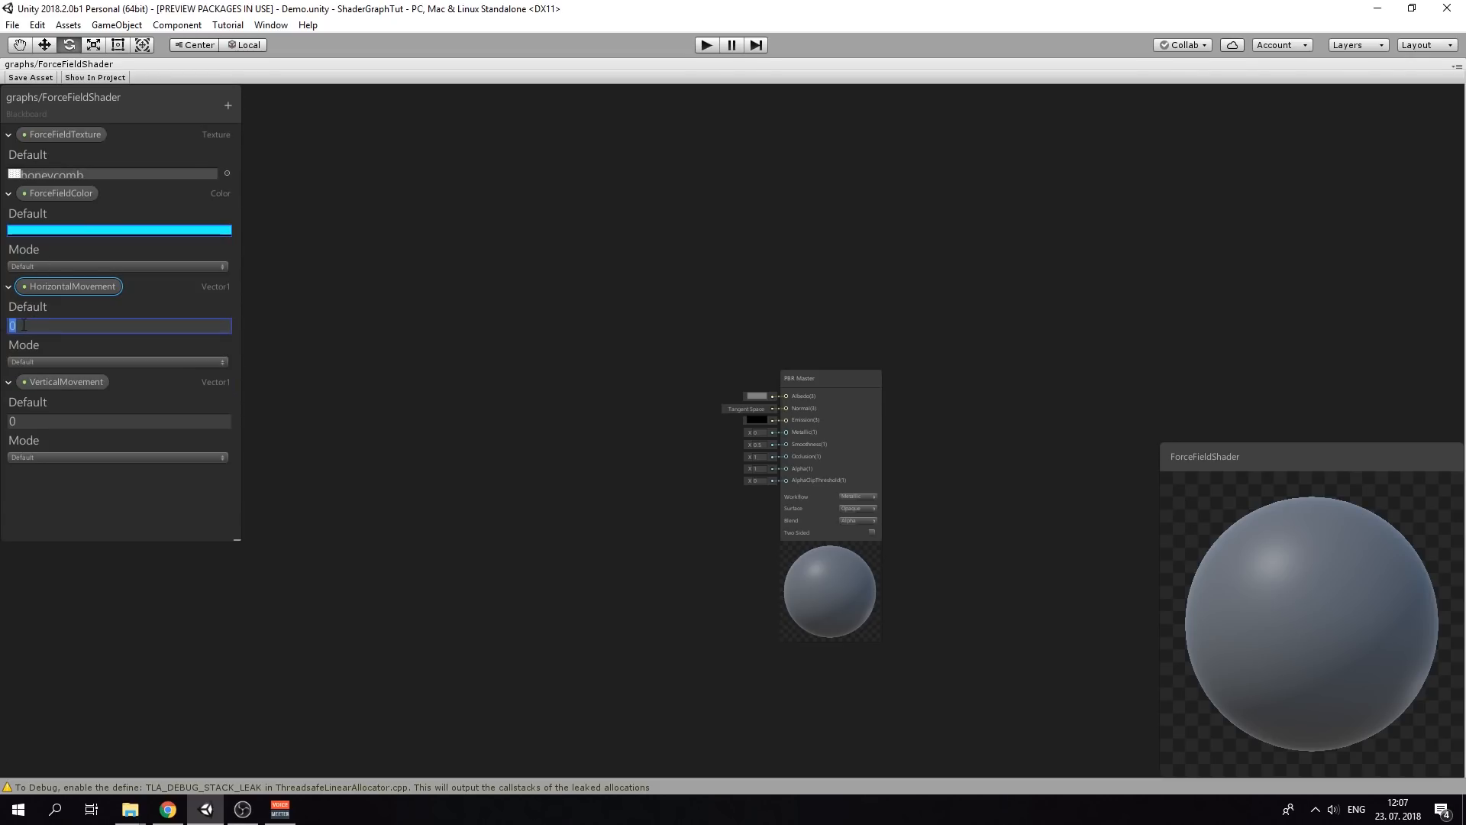
pyautogui.scroll(2, 6, 345)
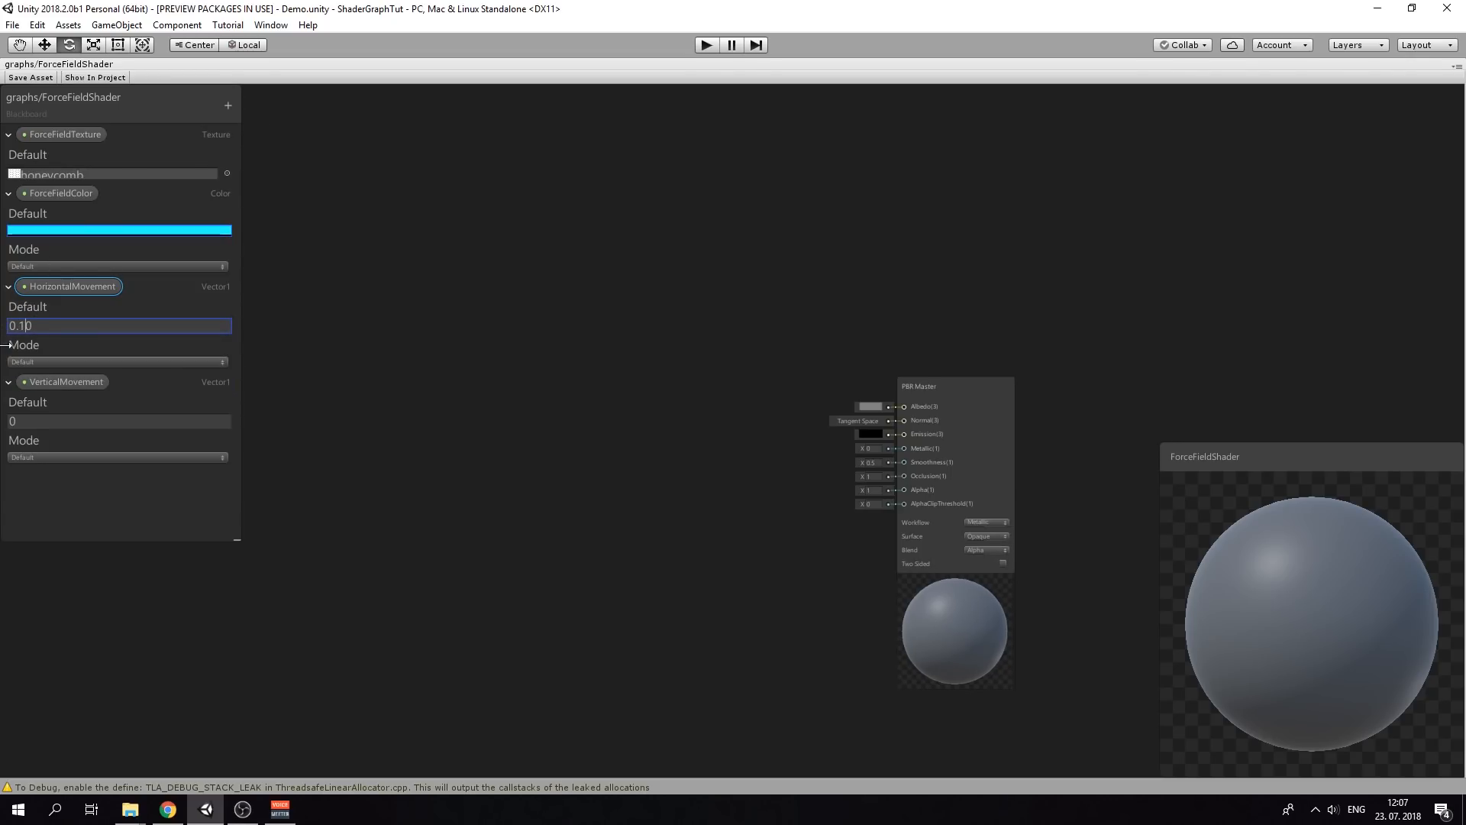
pyautogui.click(6, 423)
pyautogui.write('20.5')
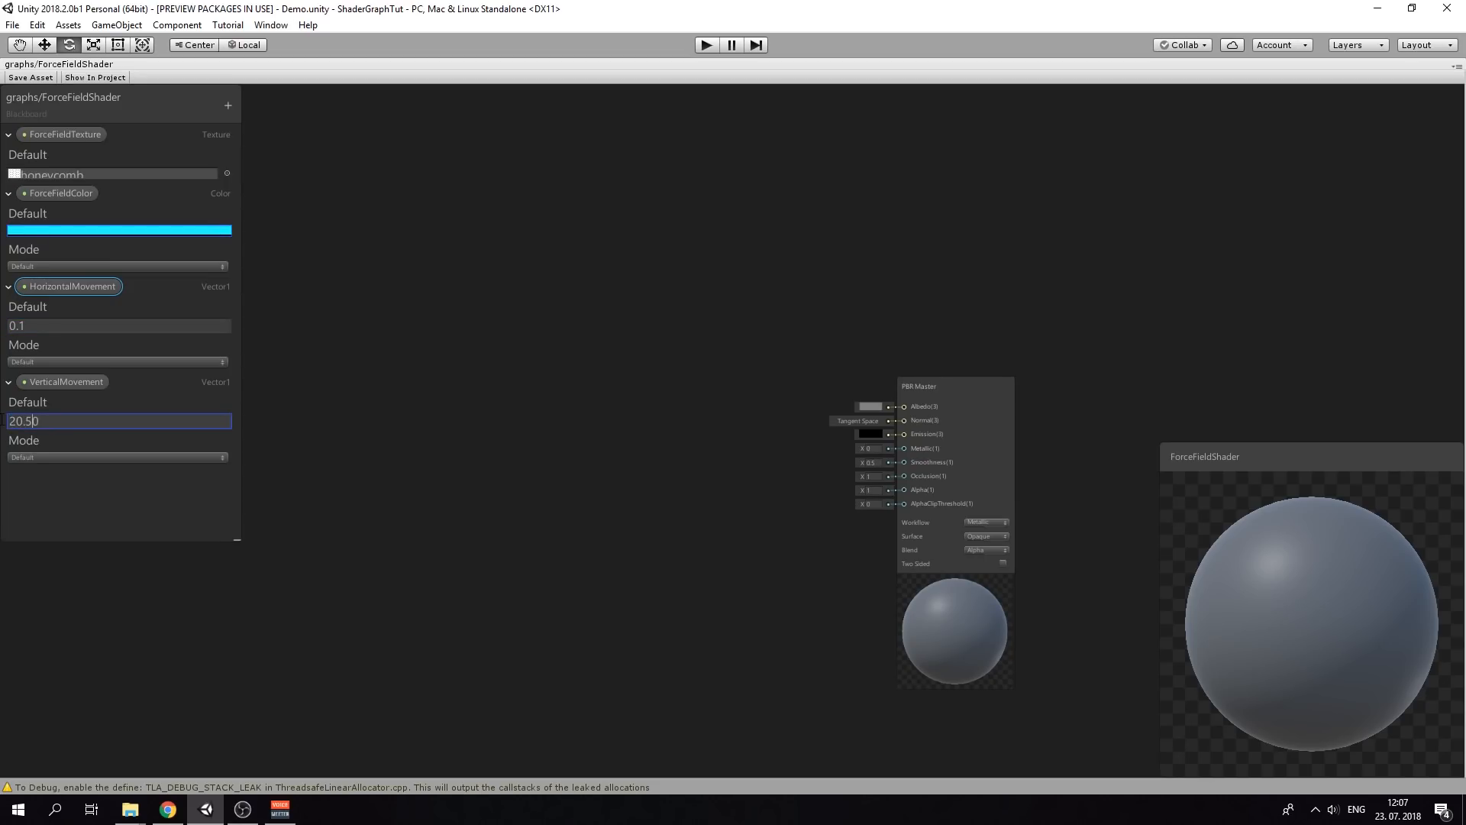
pyautogui.hotkey('ctrl', 'a')
pyautogui.write('0/5')
pyautogui.press('BackSpace')
pyautogui.press('BackSpace')
pyautogui.write('.5')
pyautogui.press('BackSpace')
pyautogui.write('5')
# Collapse the existing properties and add a Vector1 ForceFieldPower property defaulting to 1
pyautogui.click(8, 287)
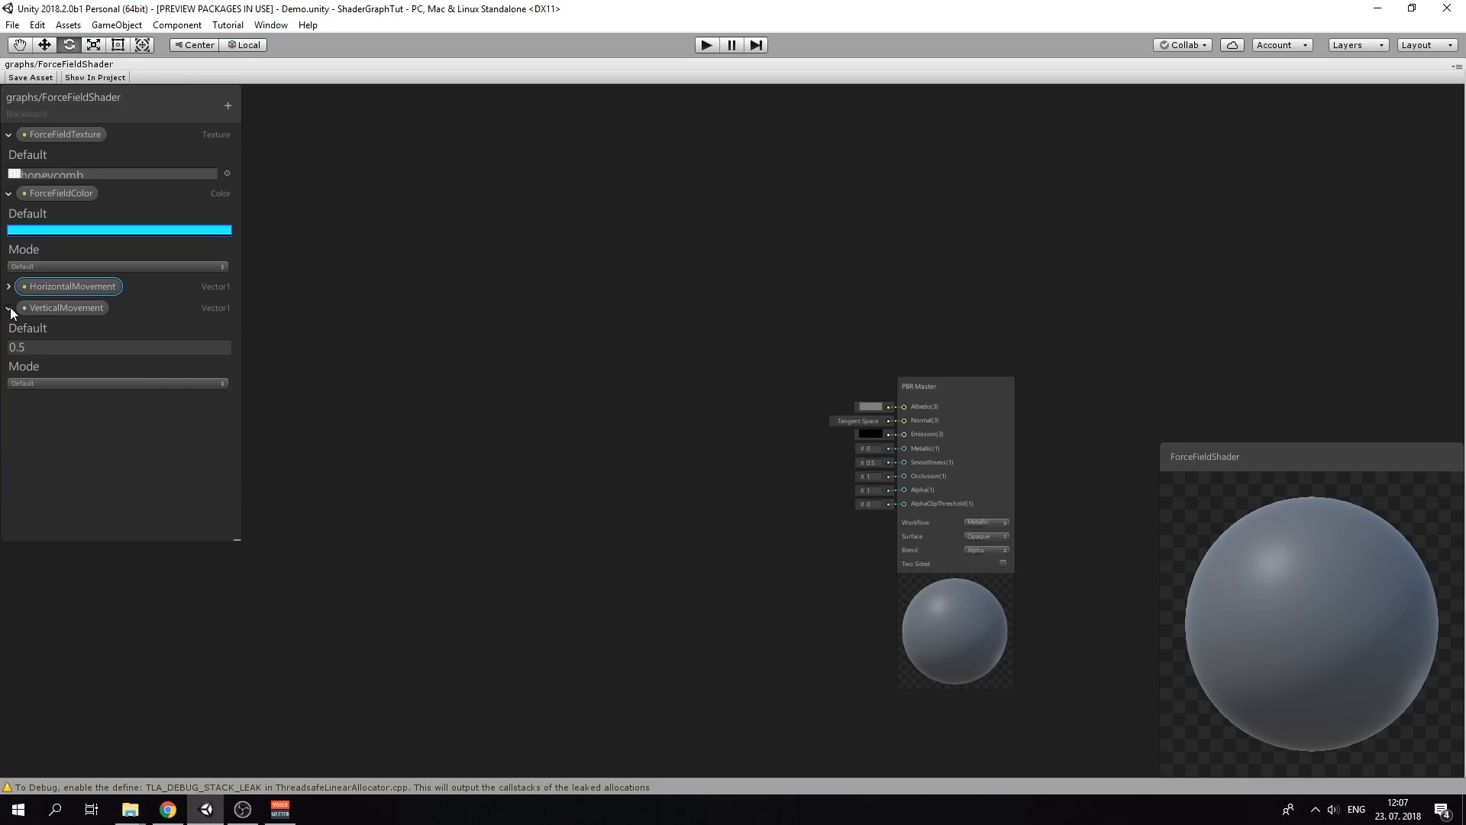
pyautogui.click(8, 308)
pyautogui.click(9, 136)
pyautogui.click(8, 156)
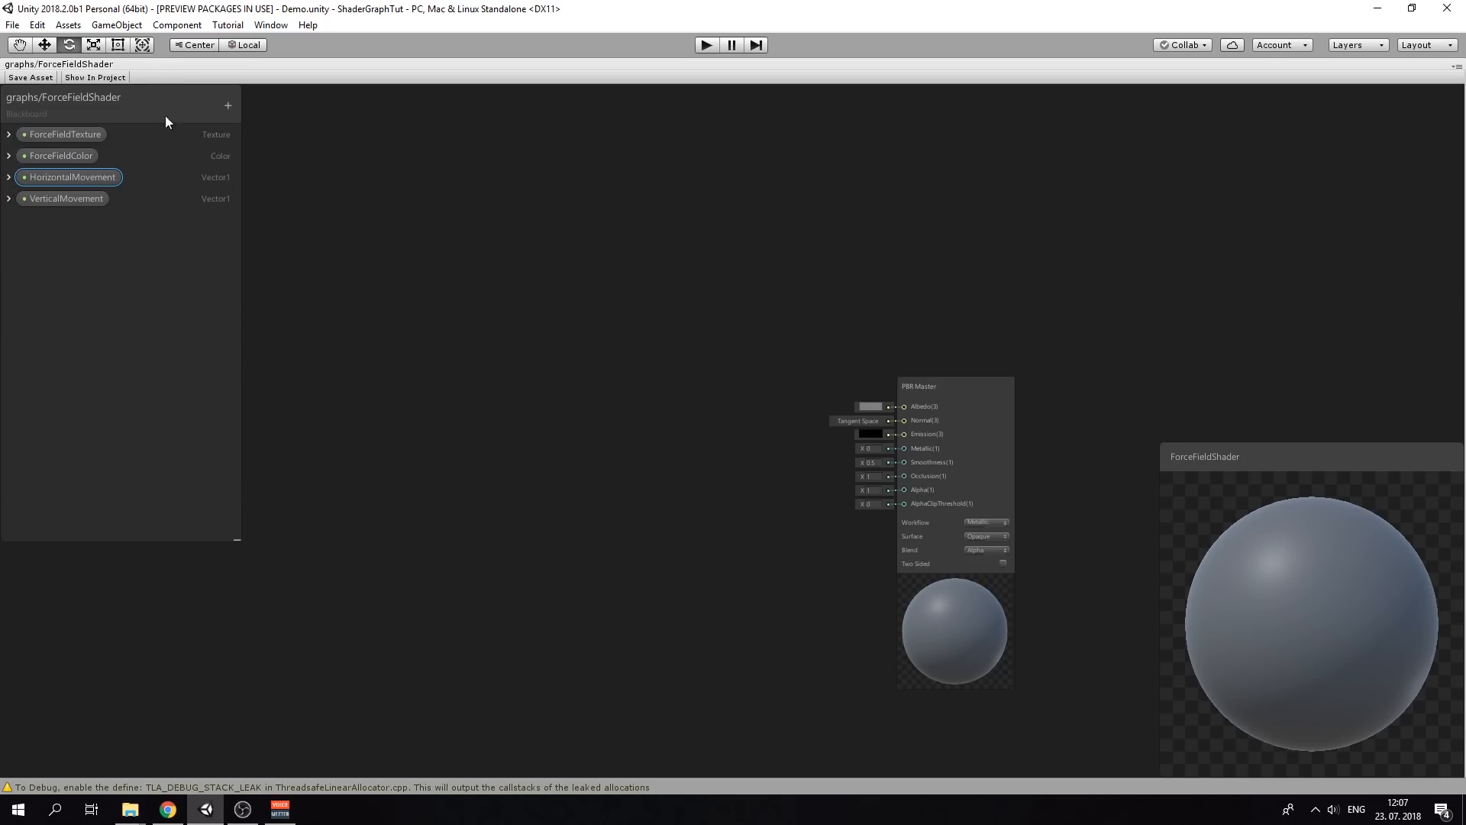
pyautogui.click(227, 105)
pyautogui.click(319, 117)
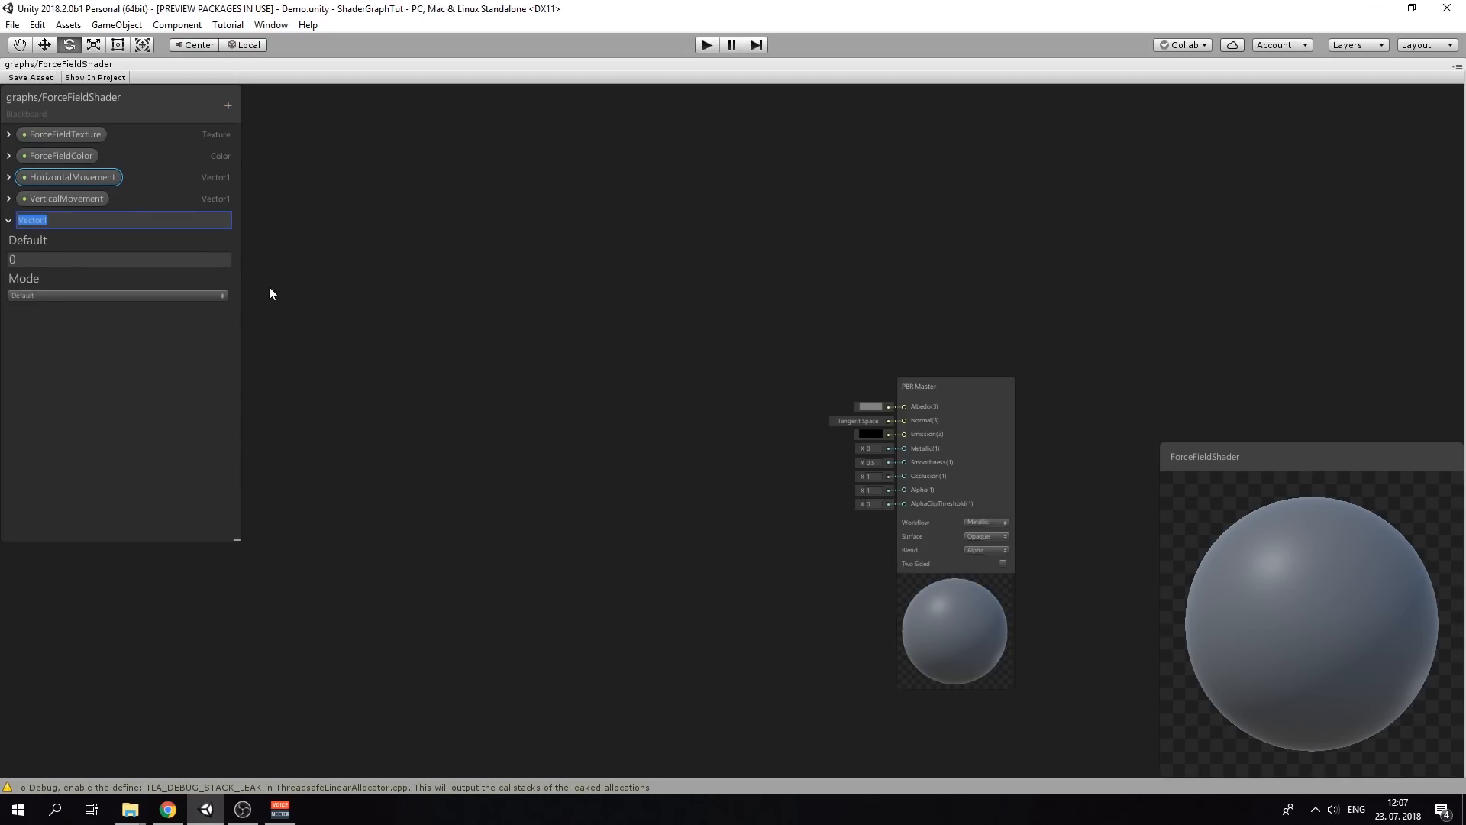
pyautogui.write('ForceFieldPower')
pyautogui.click(28, 260)
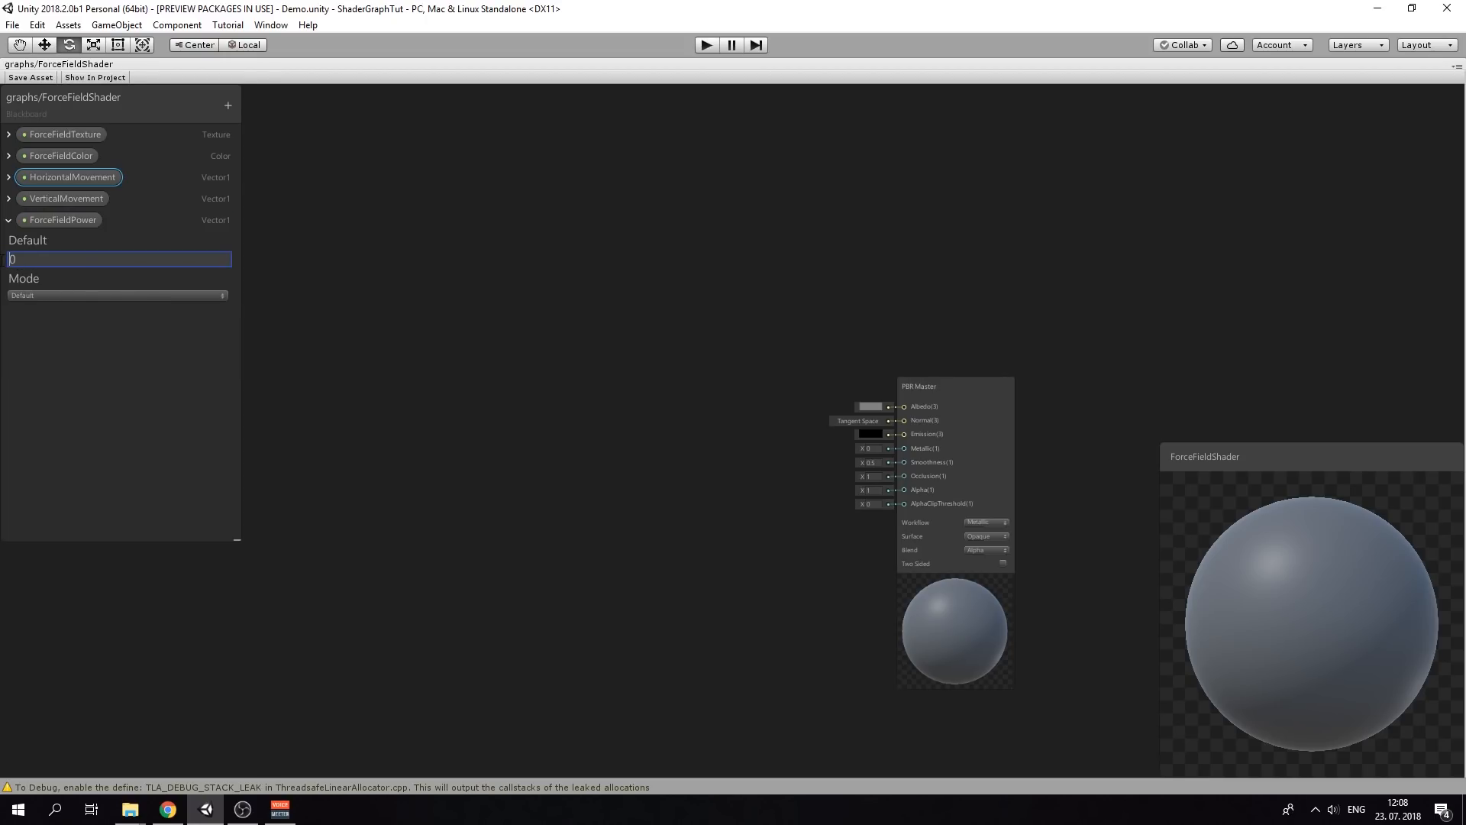
pyautogui.write('1')
pyautogui.click(137, 340)
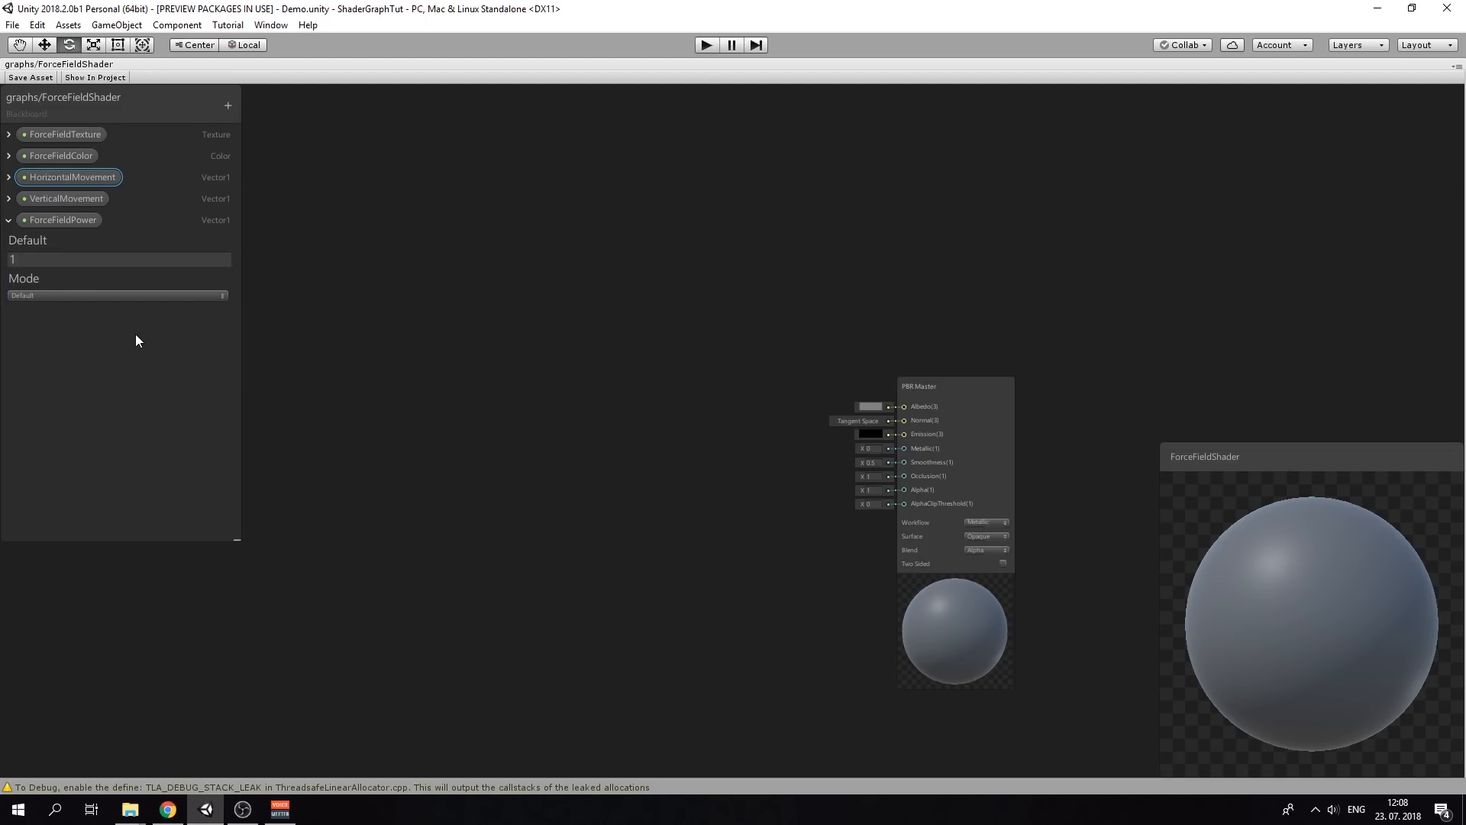
# Add a Vector2 property named MinManTransparency with default (0.2, 4)
pyautogui.click(223, 110)
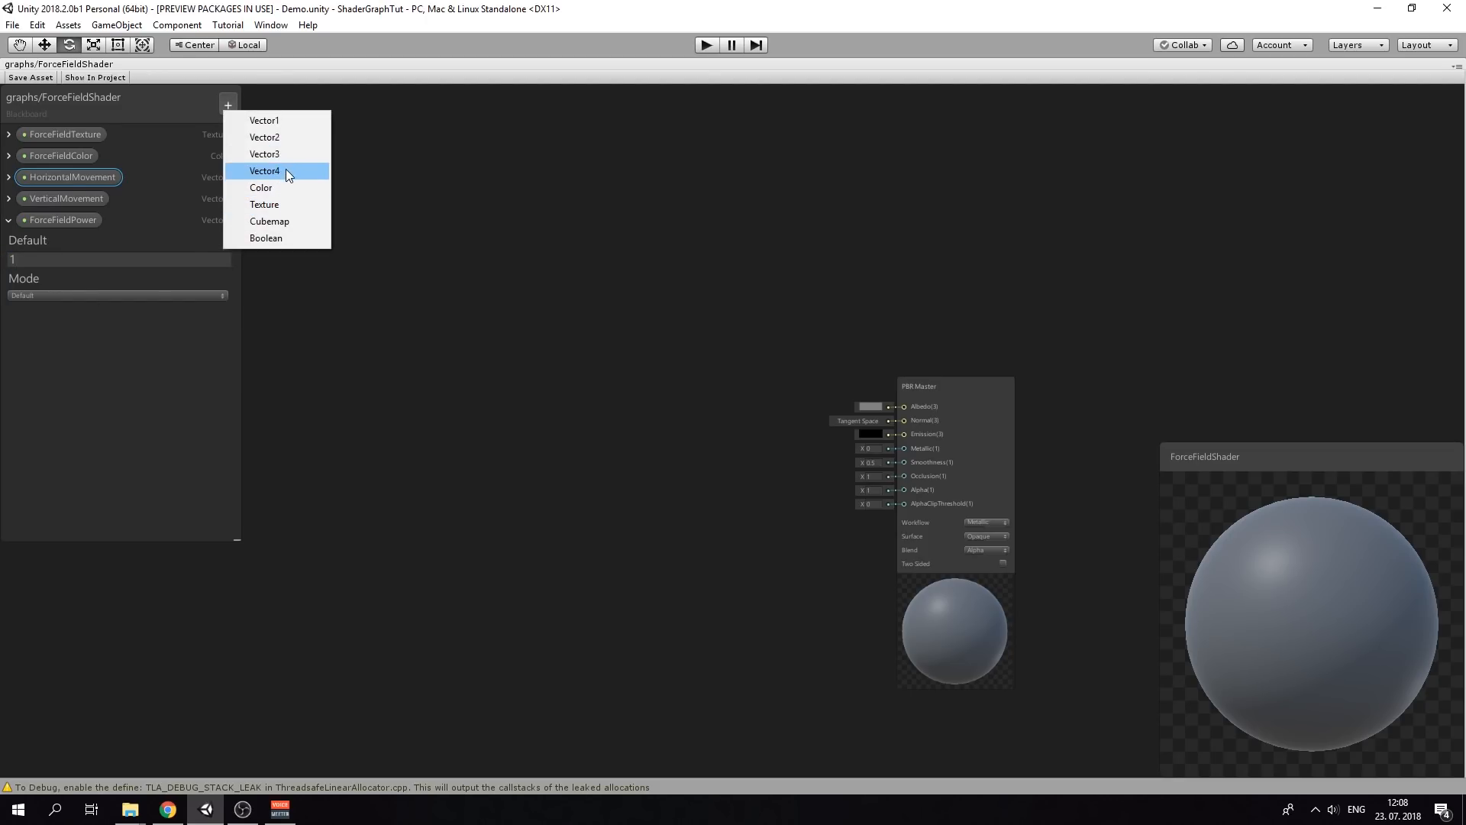
pyautogui.click(287, 137)
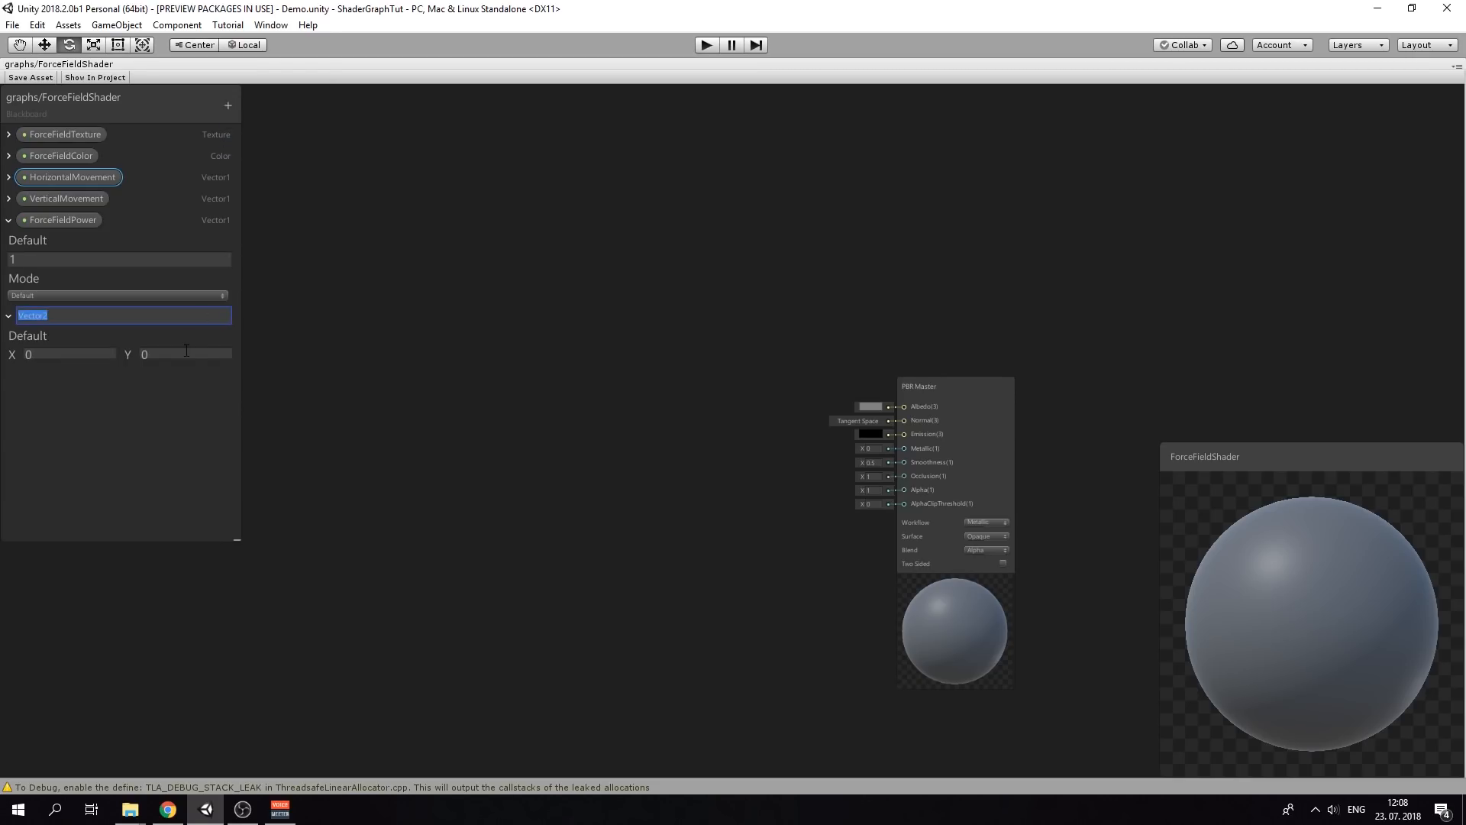
pyautogui.write('MinManTransparency')
pyautogui.press('Return')
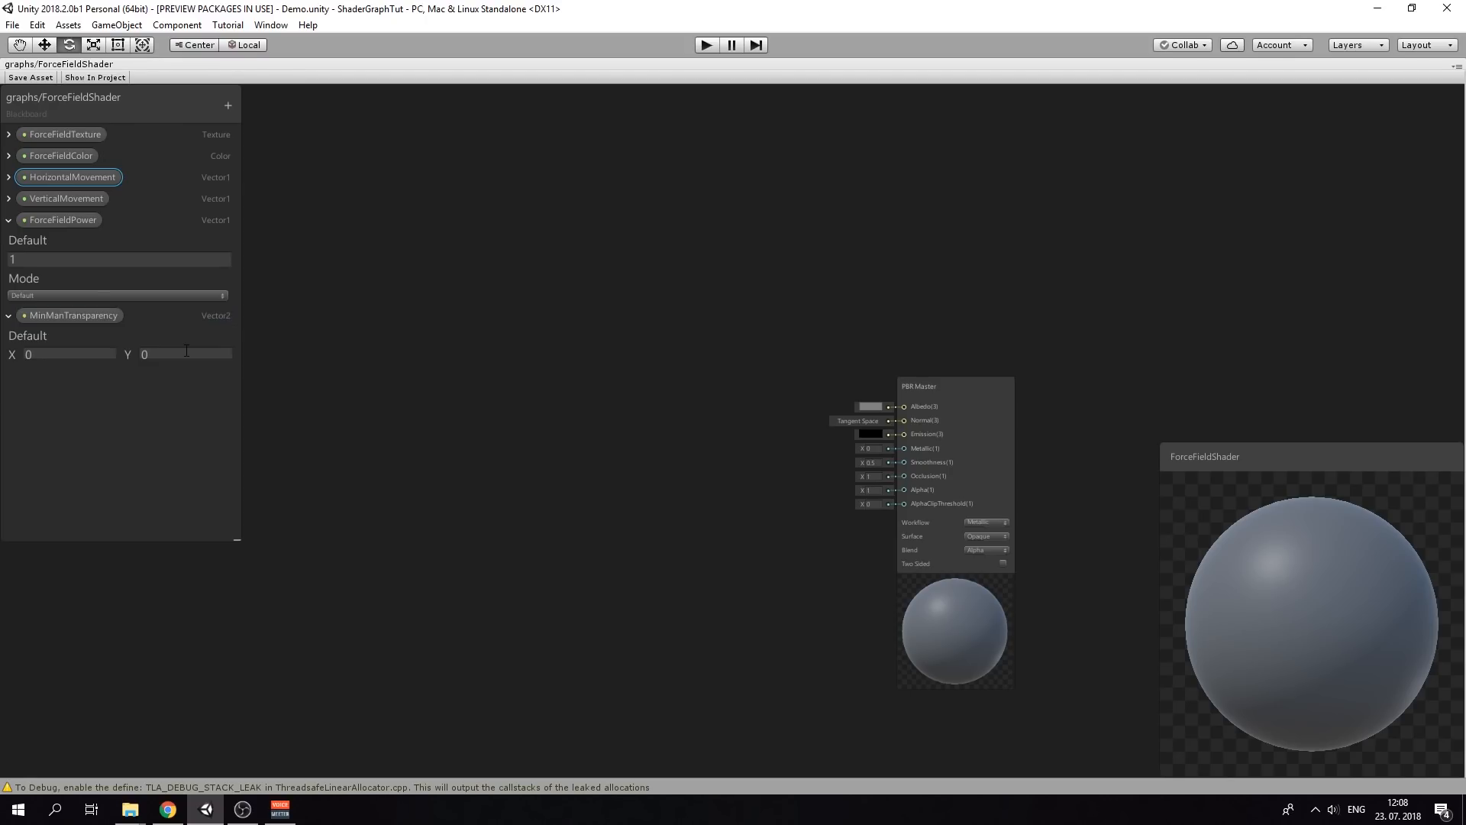
pyautogui.click(24, 353)
pyautogui.write('0.2')
pyautogui.click(149, 356)
pyautogui.write('4')
pyautogui.click(314, 417)
# Switch the PBR Master node's surface type to Transparent
pyautogui.click(977, 537)
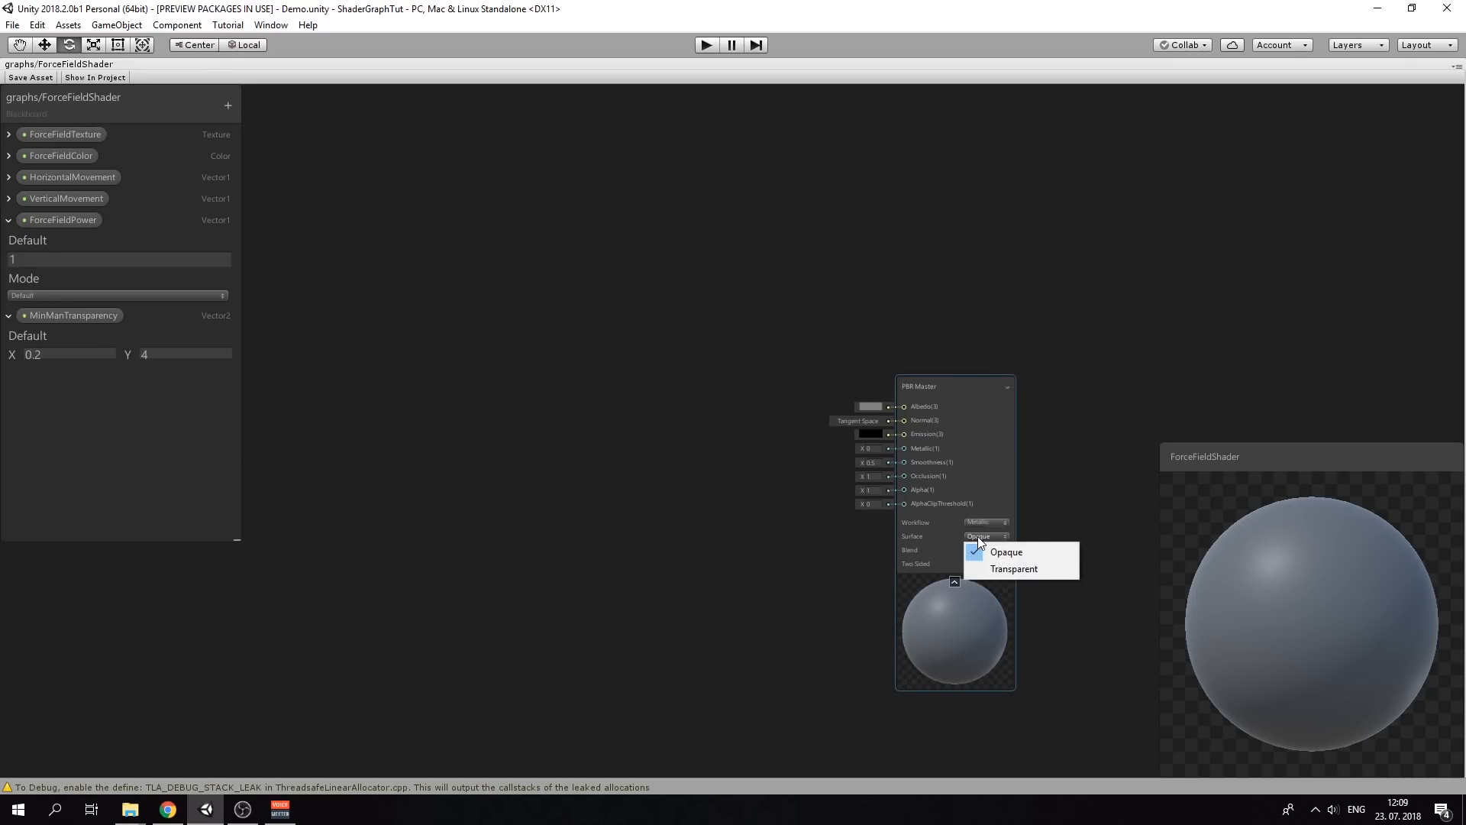
pyautogui.click(1009, 573)
pyautogui.moveTo(900, 490); pyautogui.dragTo(846, 492)
pyautogui.click(612, 461)
# Add a Fresnel Effect node, connect its Out to PBR Master Alpha, and tidy the layout
pyautogui.rightClick(475, 470)
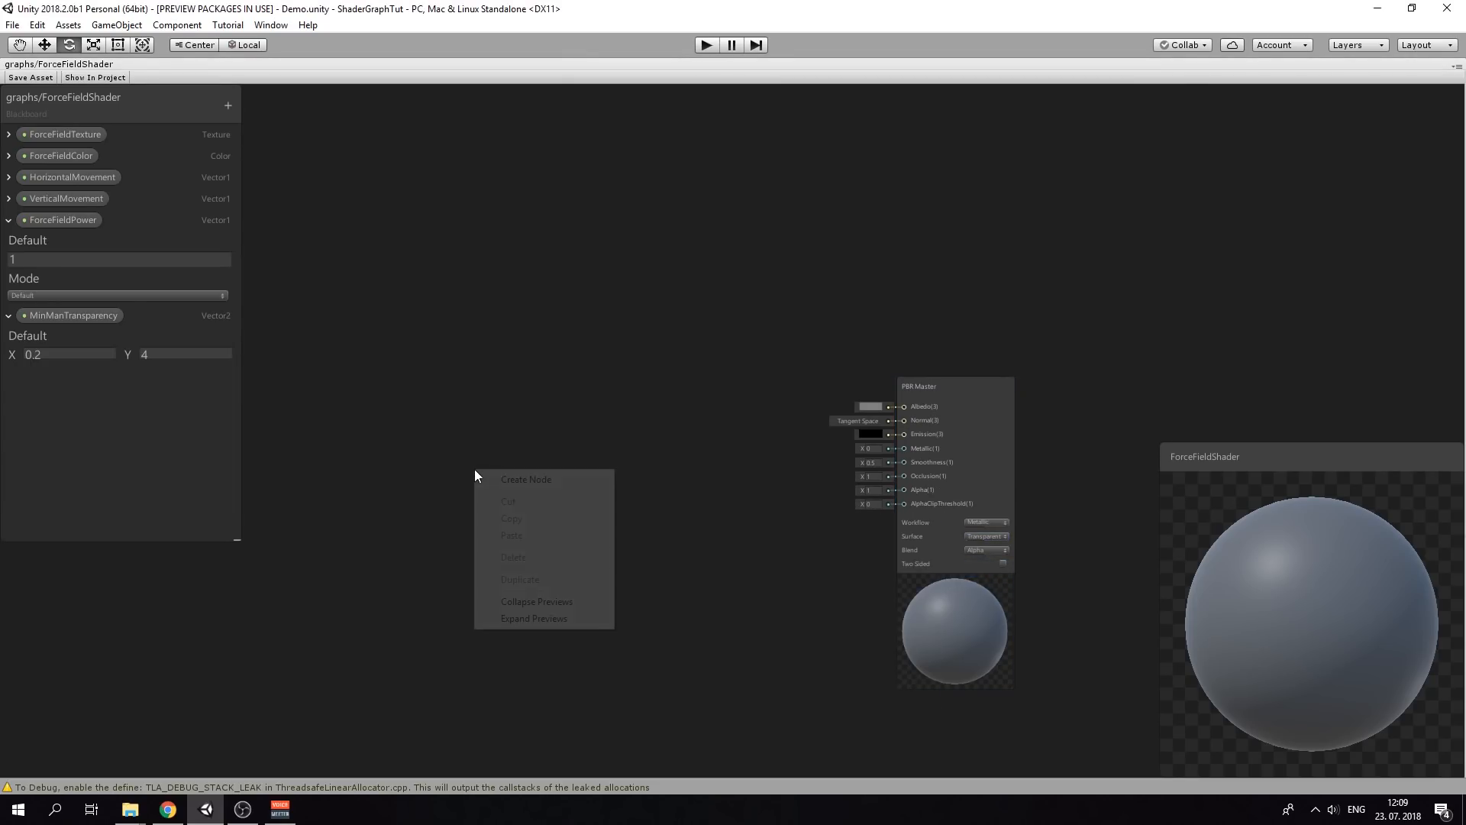
pyautogui.click(519, 478)
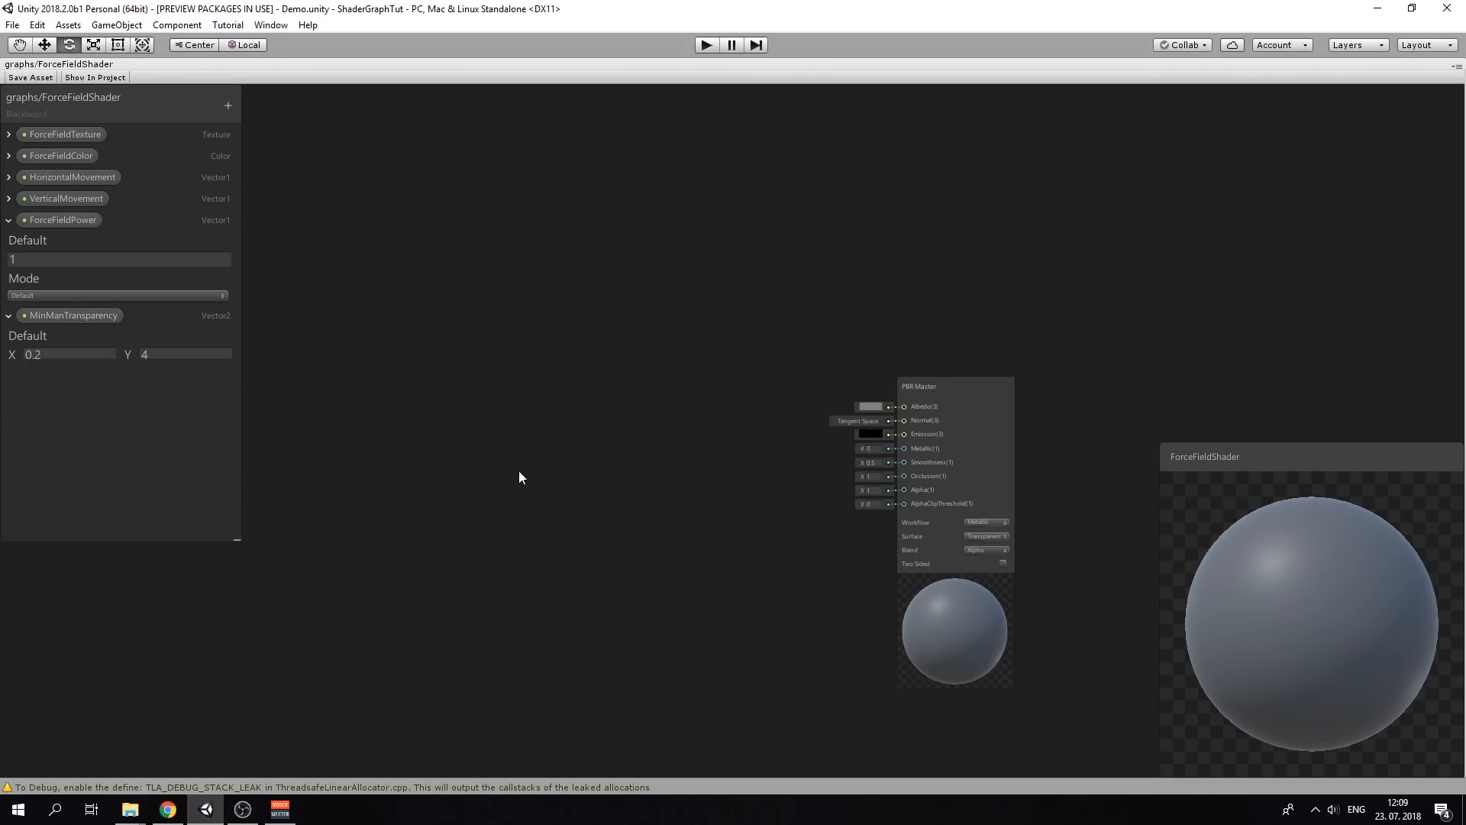
pyautogui.rightClick(520, 476)
pyautogui.click(527, 481)
pyautogui.write('fre')
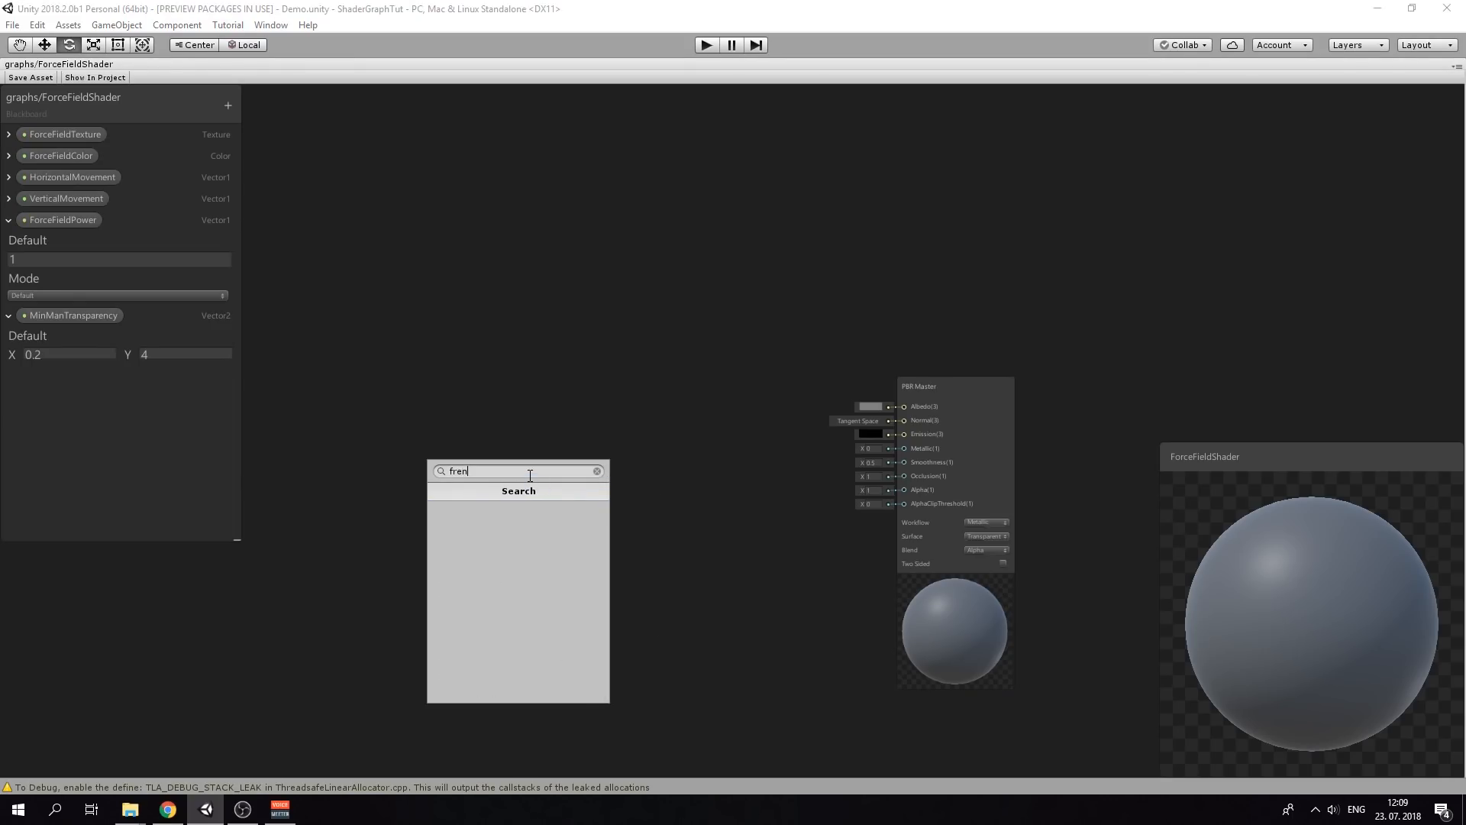
pyautogui.press('Return')
pyautogui.moveTo(547, 483); pyautogui.dragTo(901, 490)
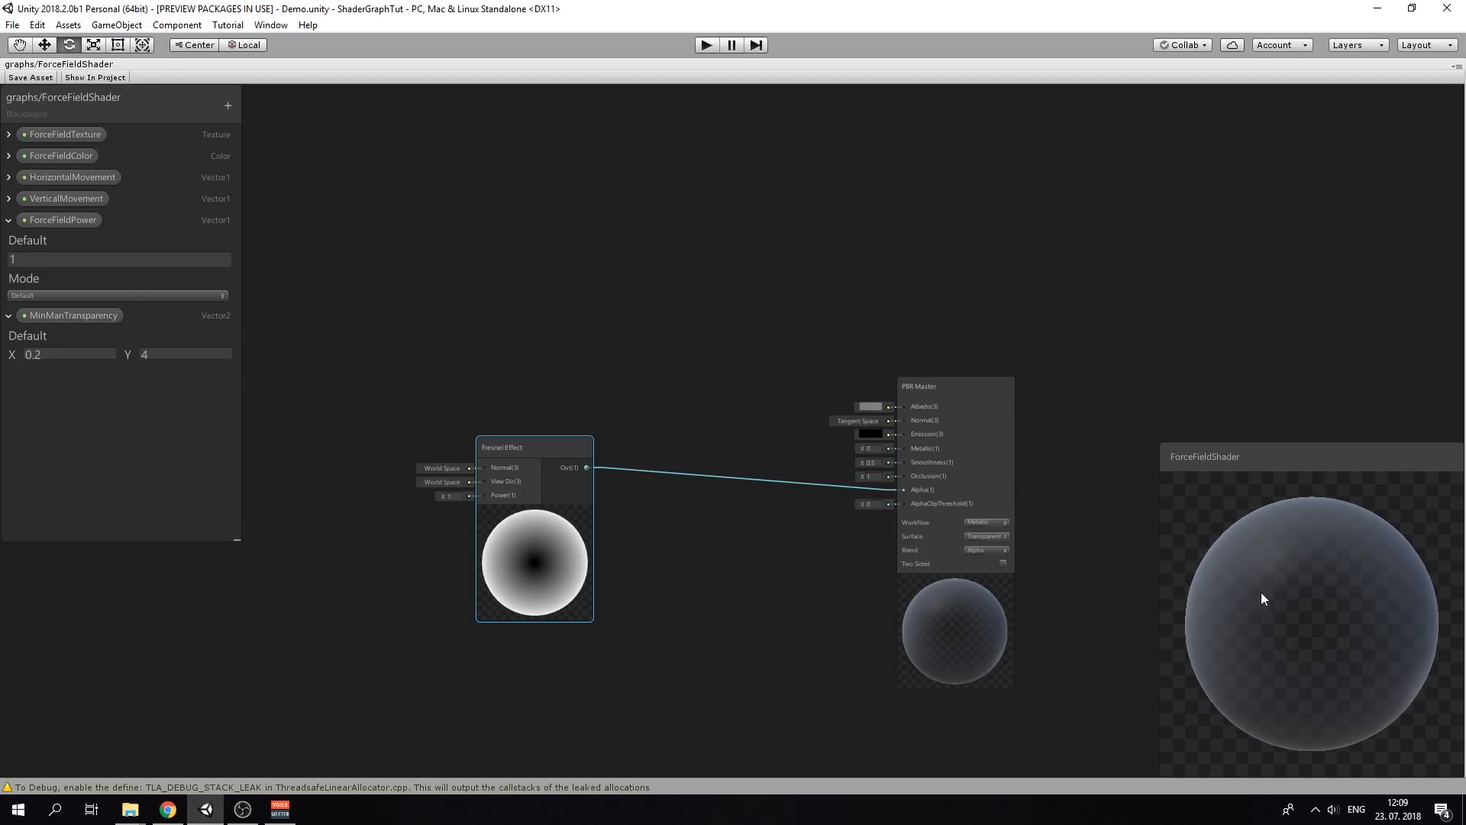
pyautogui.moveTo(572, 447); pyautogui.dragTo(765, 444)
pyautogui.moveTo(966, 395); pyautogui.dragTo(1027, 384)
pyautogui.moveTo(734, 443); pyautogui.dragTo(787, 457)
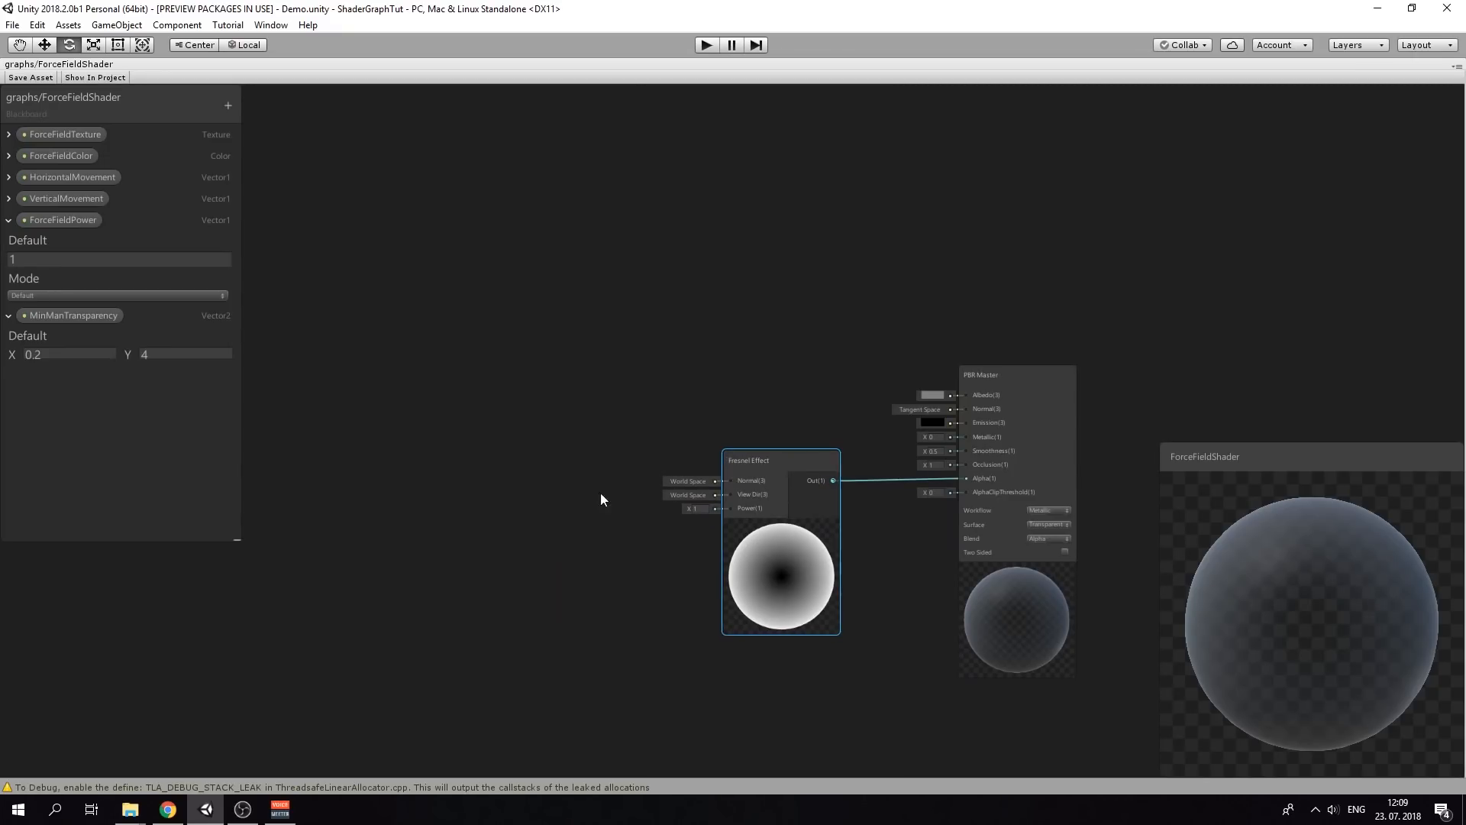
# Add a MinManTransparency property node and a Time node to the graph
pyautogui.rightClick(310, 412)
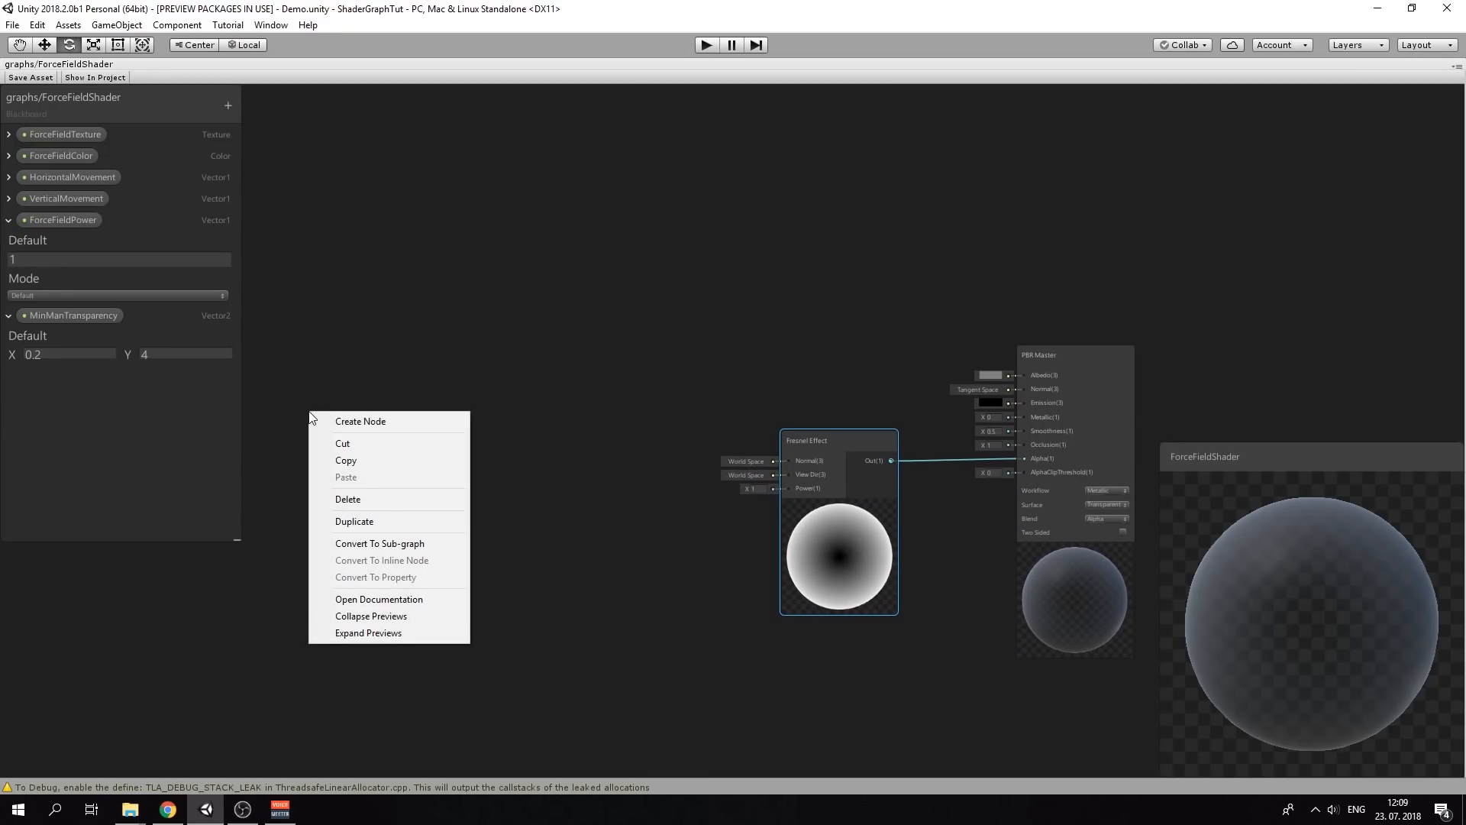
pyautogui.click(349, 420)
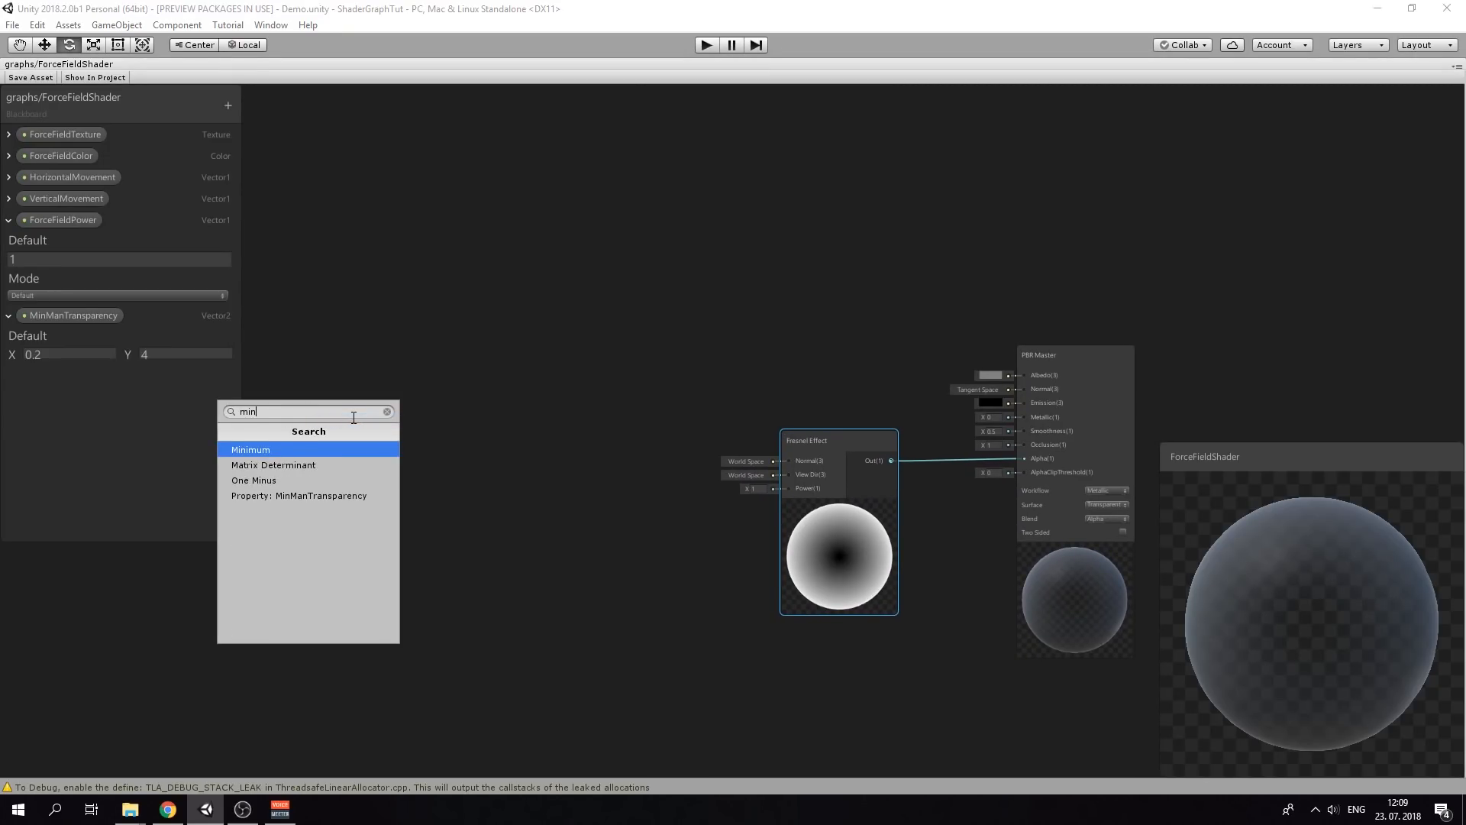
pyautogui.press('Down')
pyautogui.press('Down')
pyautogui.press('Down')
pyautogui.press('Return')
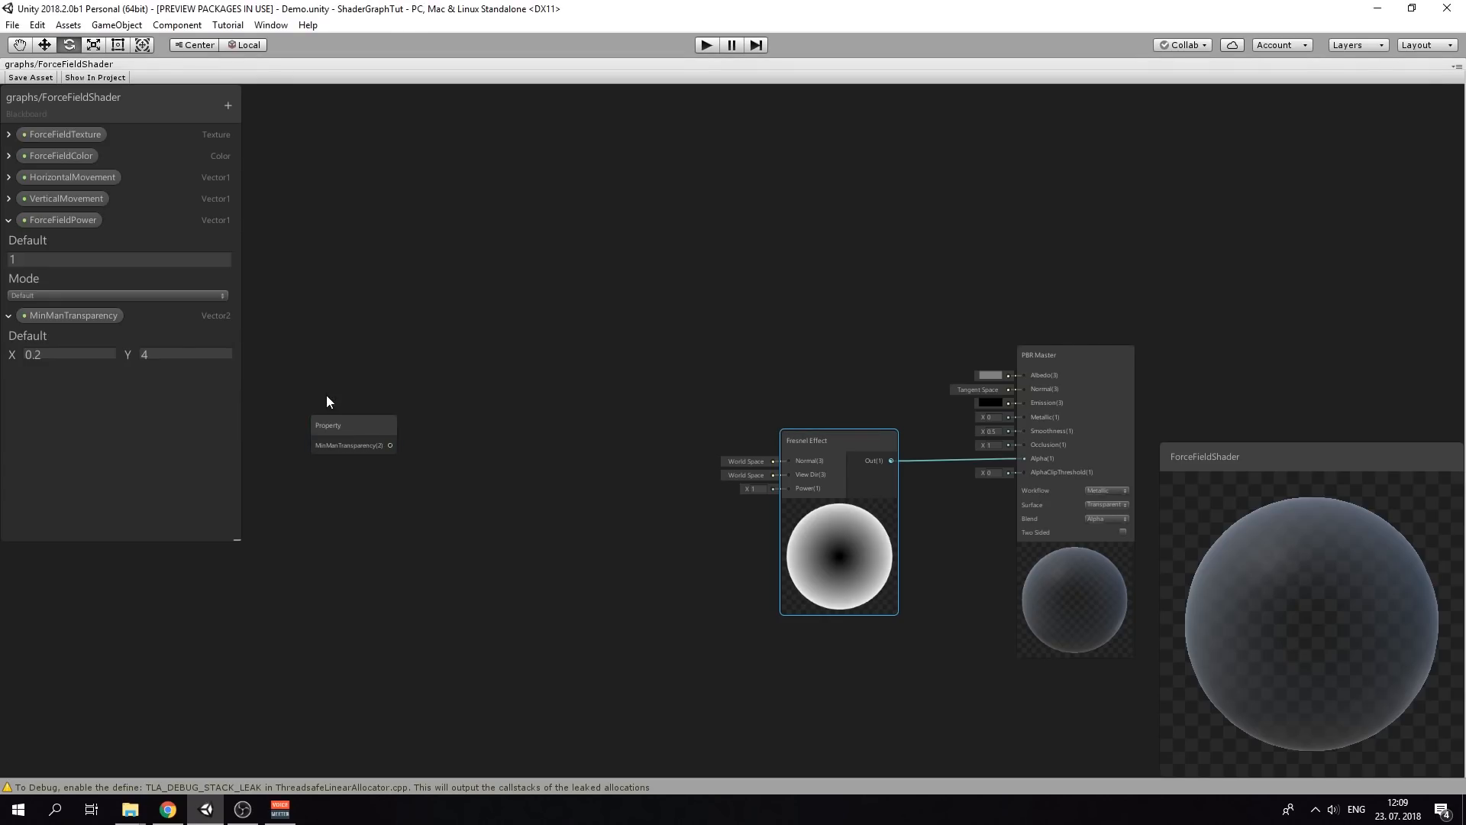
pyautogui.click(350, 426)
pyautogui.rightClick(334, 532)
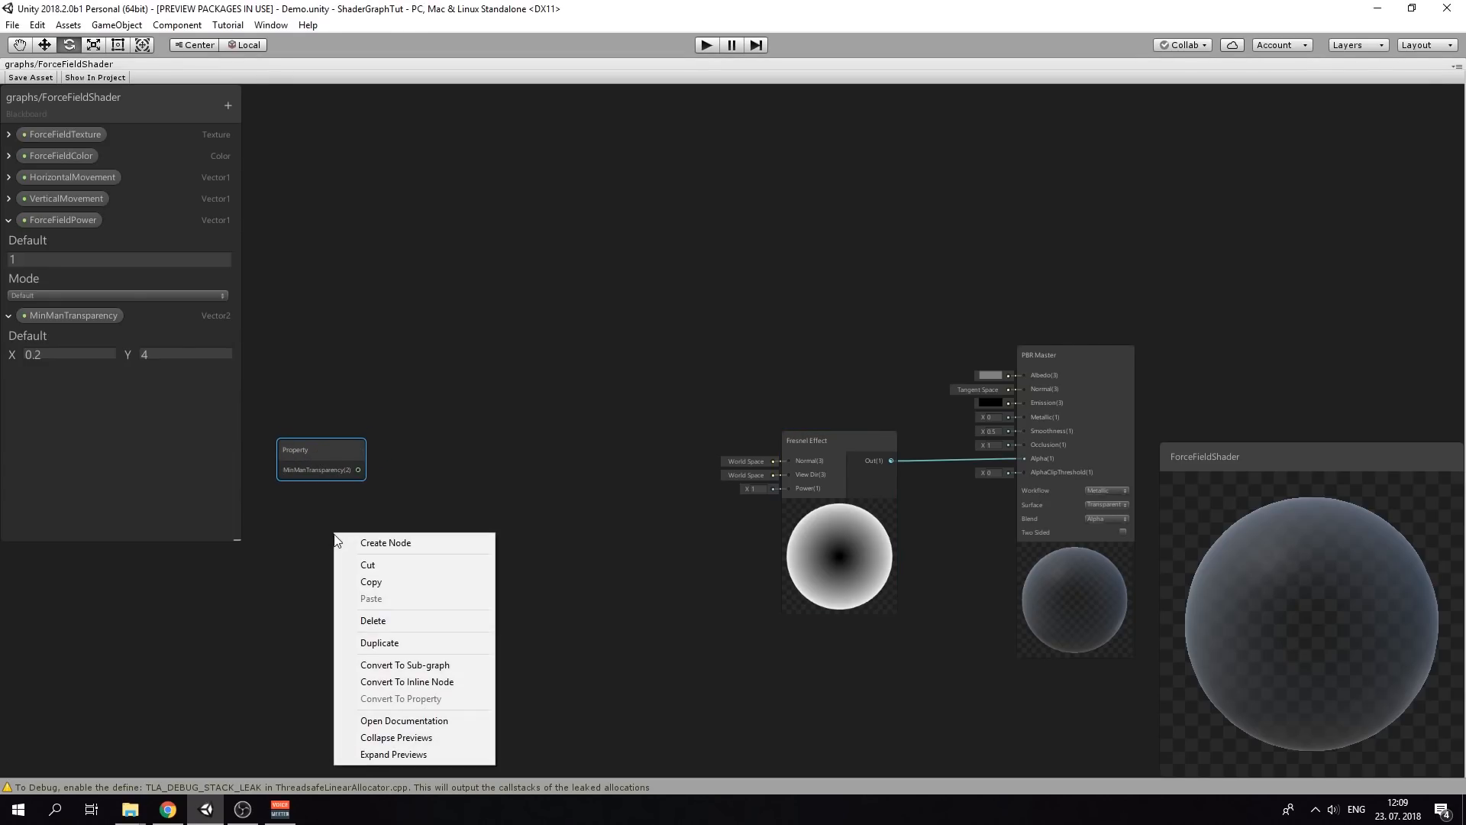
pyautogui.click(420, 543)
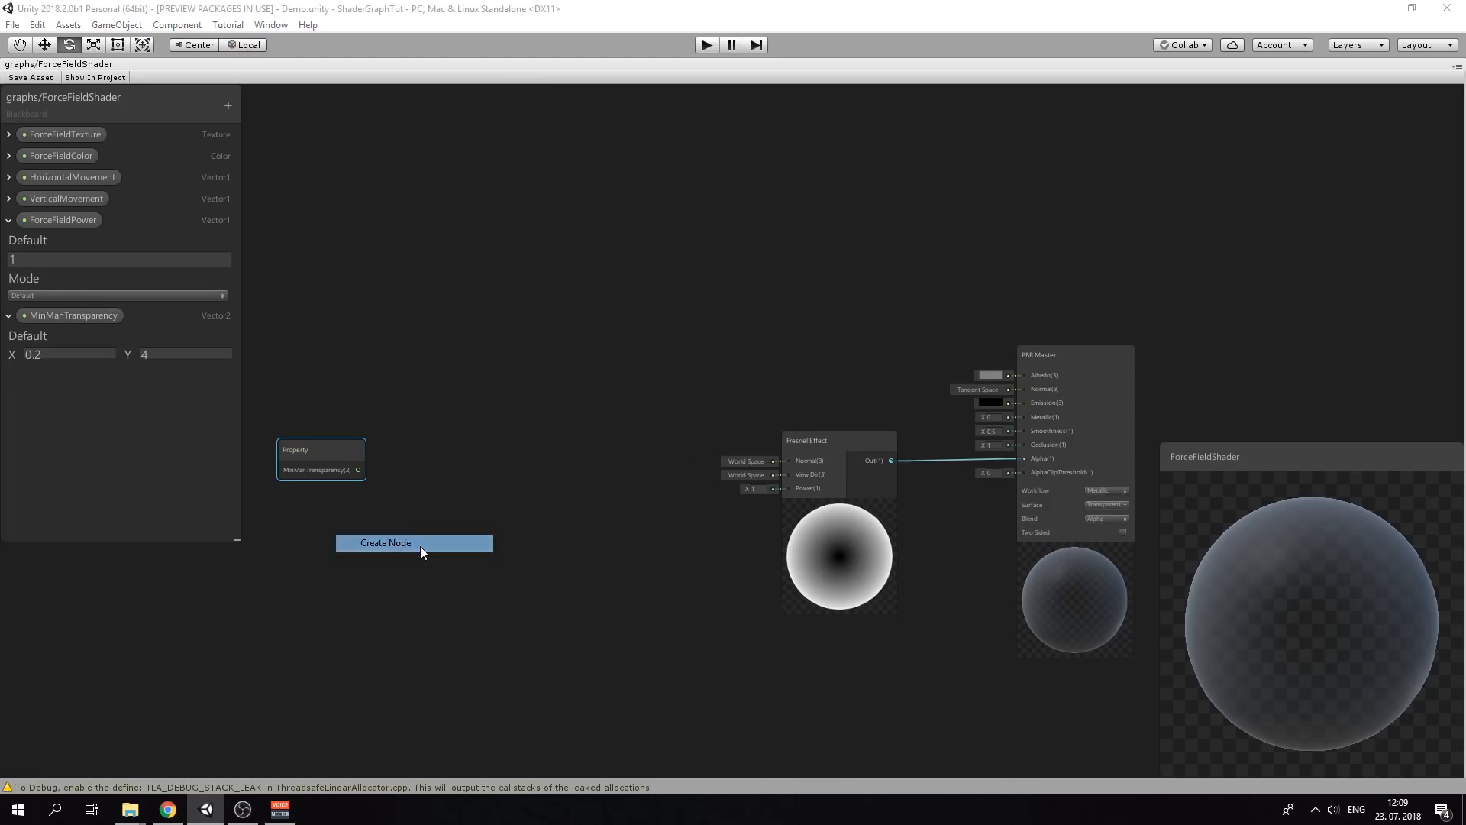
pyautogui.write('time')
pyautogui.press('Return')
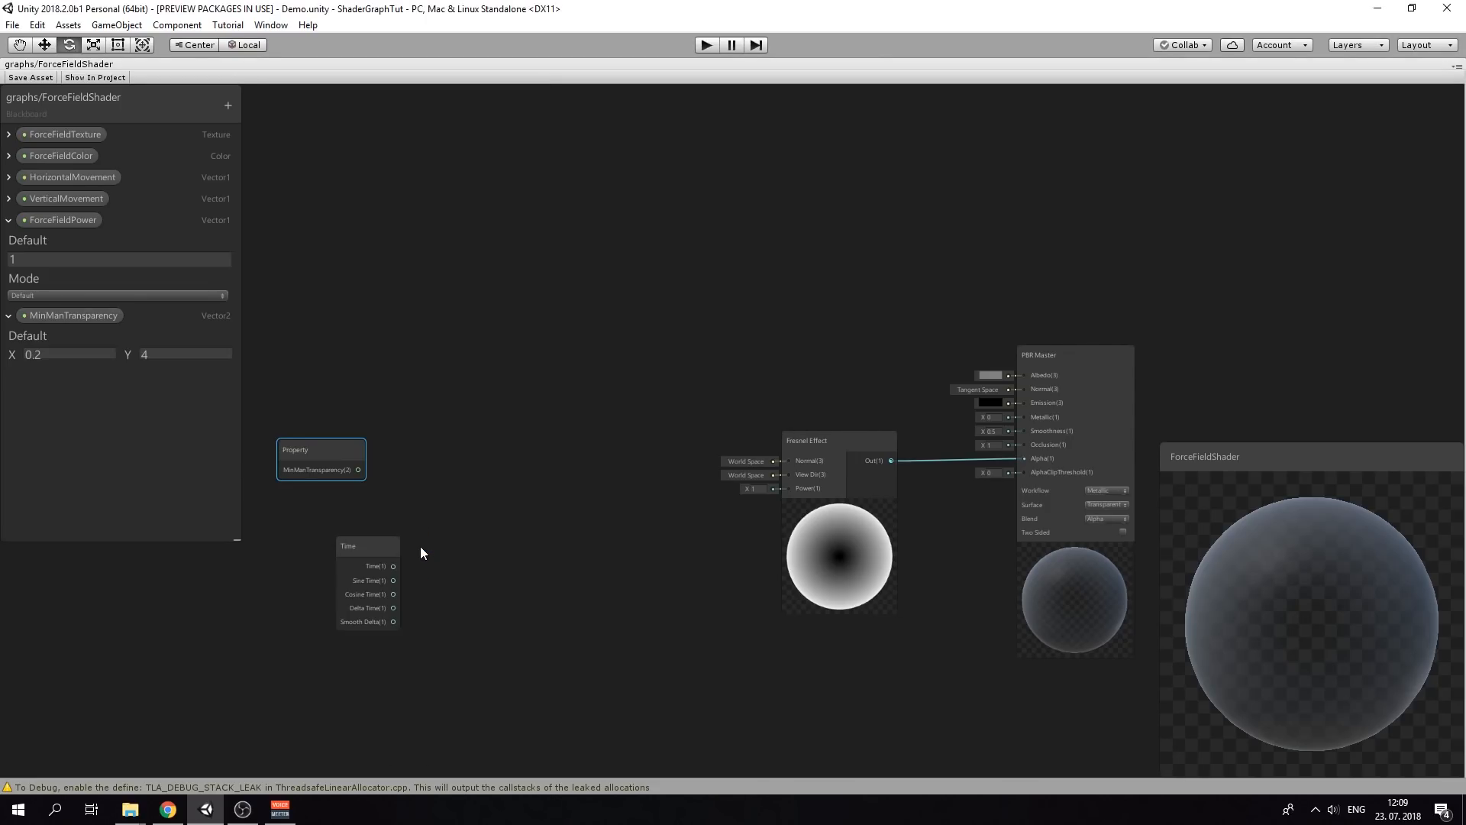
pyautogui.click(354, 542)
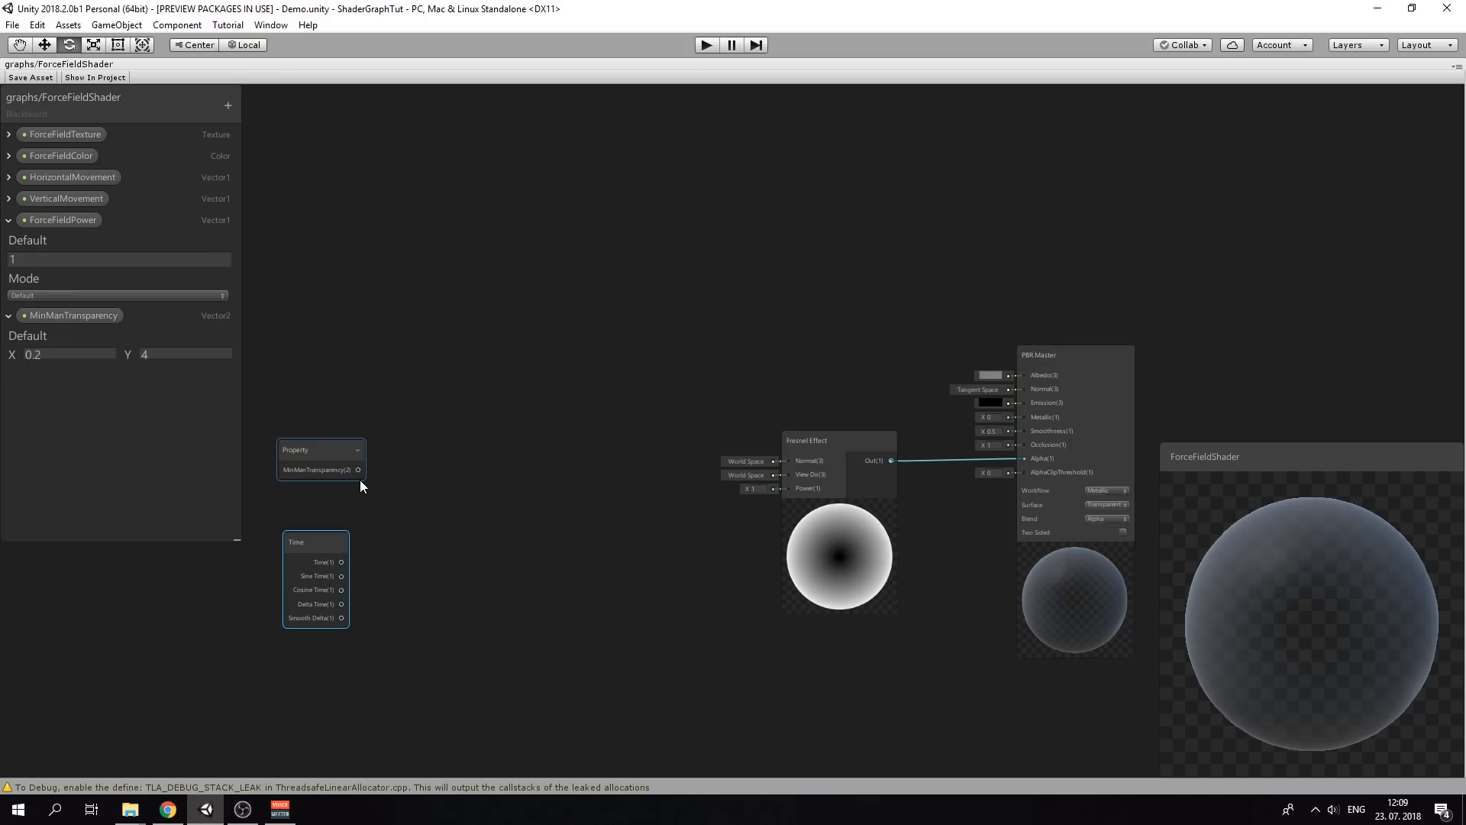
# Add a Remap node: Sine Time into In, MinManTransparency into Out Min Max, Out into Fresnel Power
pyautogui.rightClick(403, 509)
pyautogui.click(417, 518)
pyautogui.write('r')
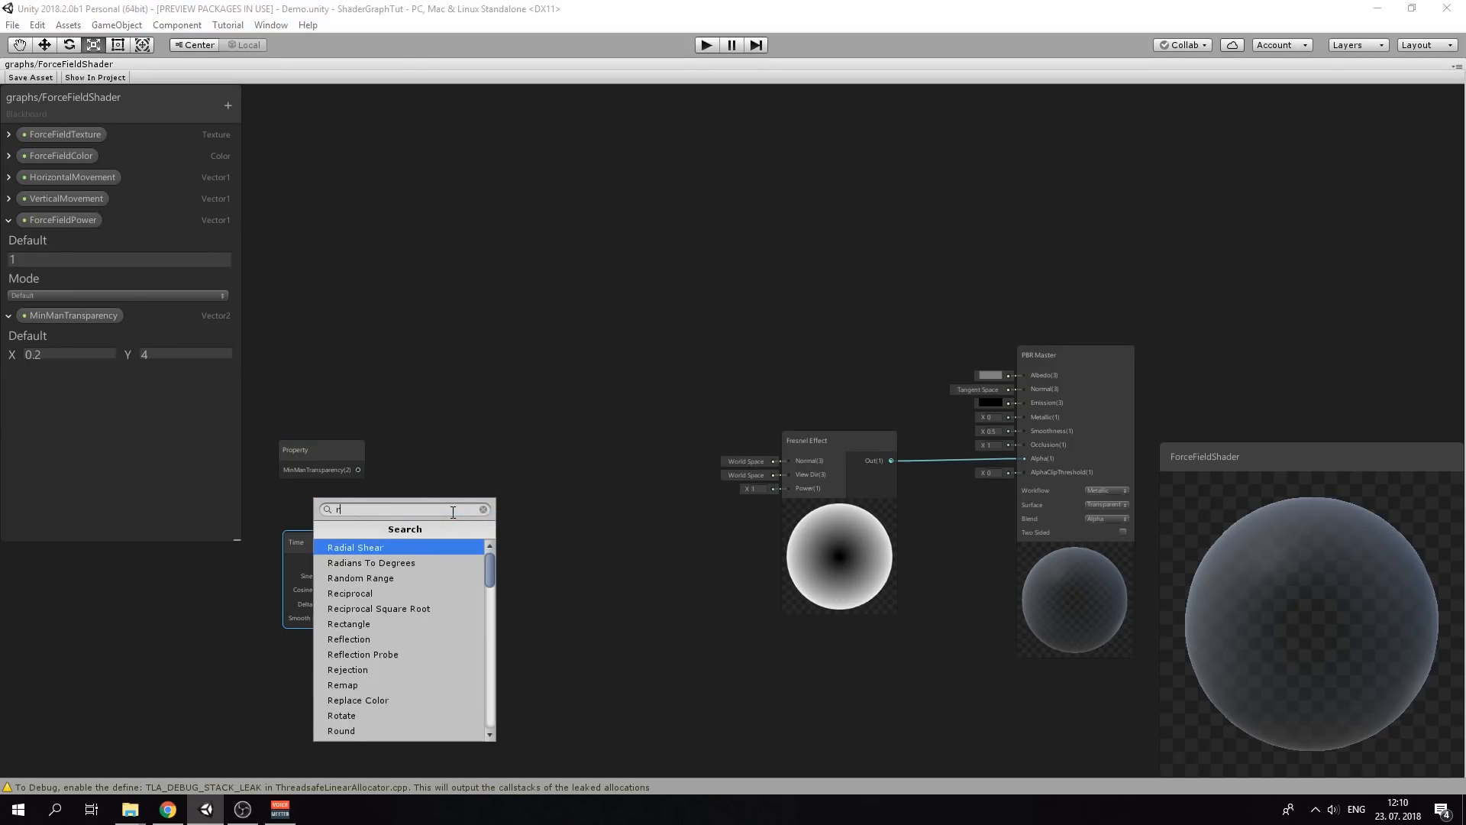
pyautogui.write('emap')
pyautogui.press('Return')
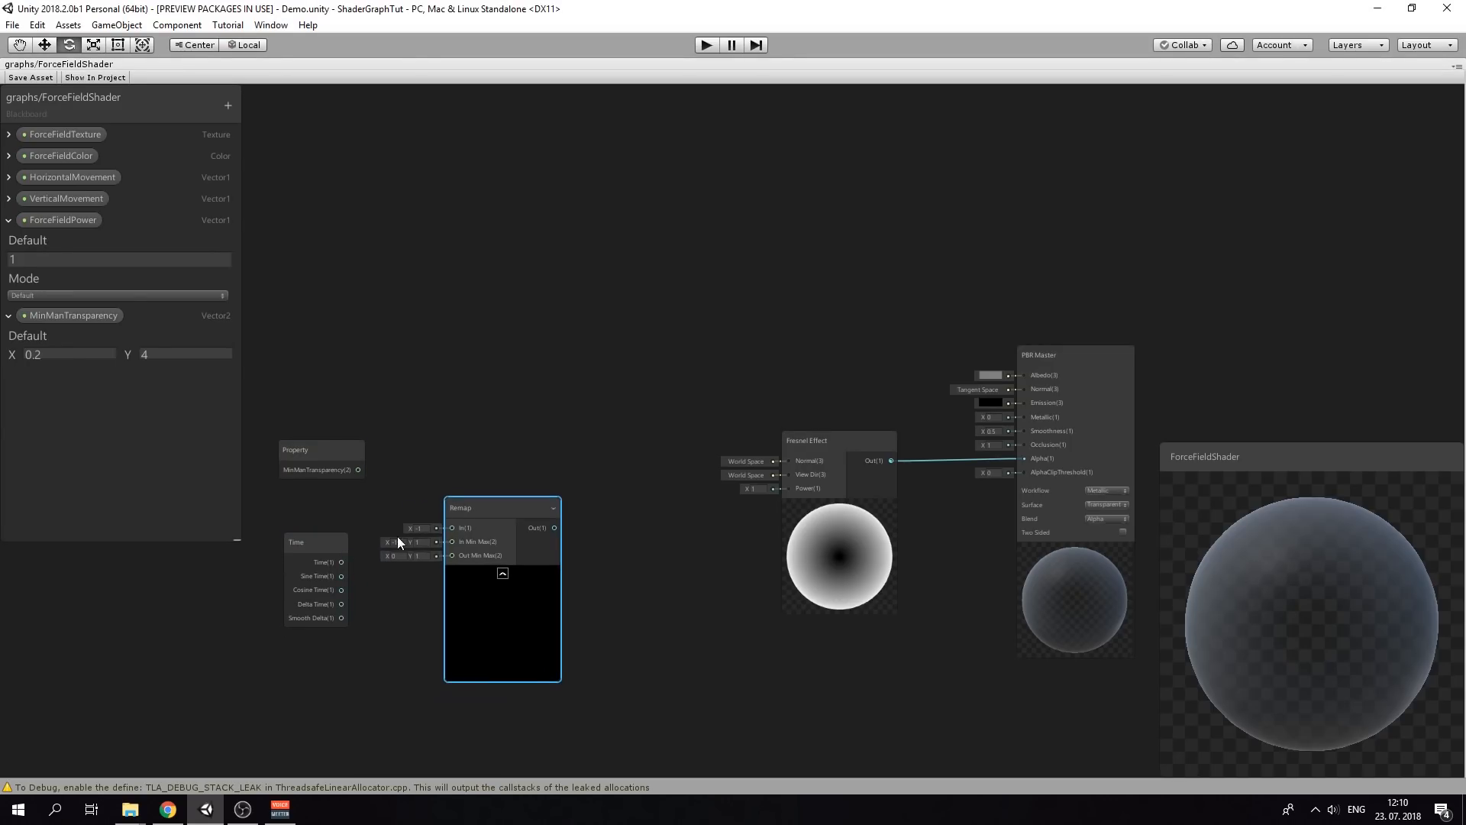
pyautogui.moveTo(341, 575); pyautogui.dragTo(451, 528)
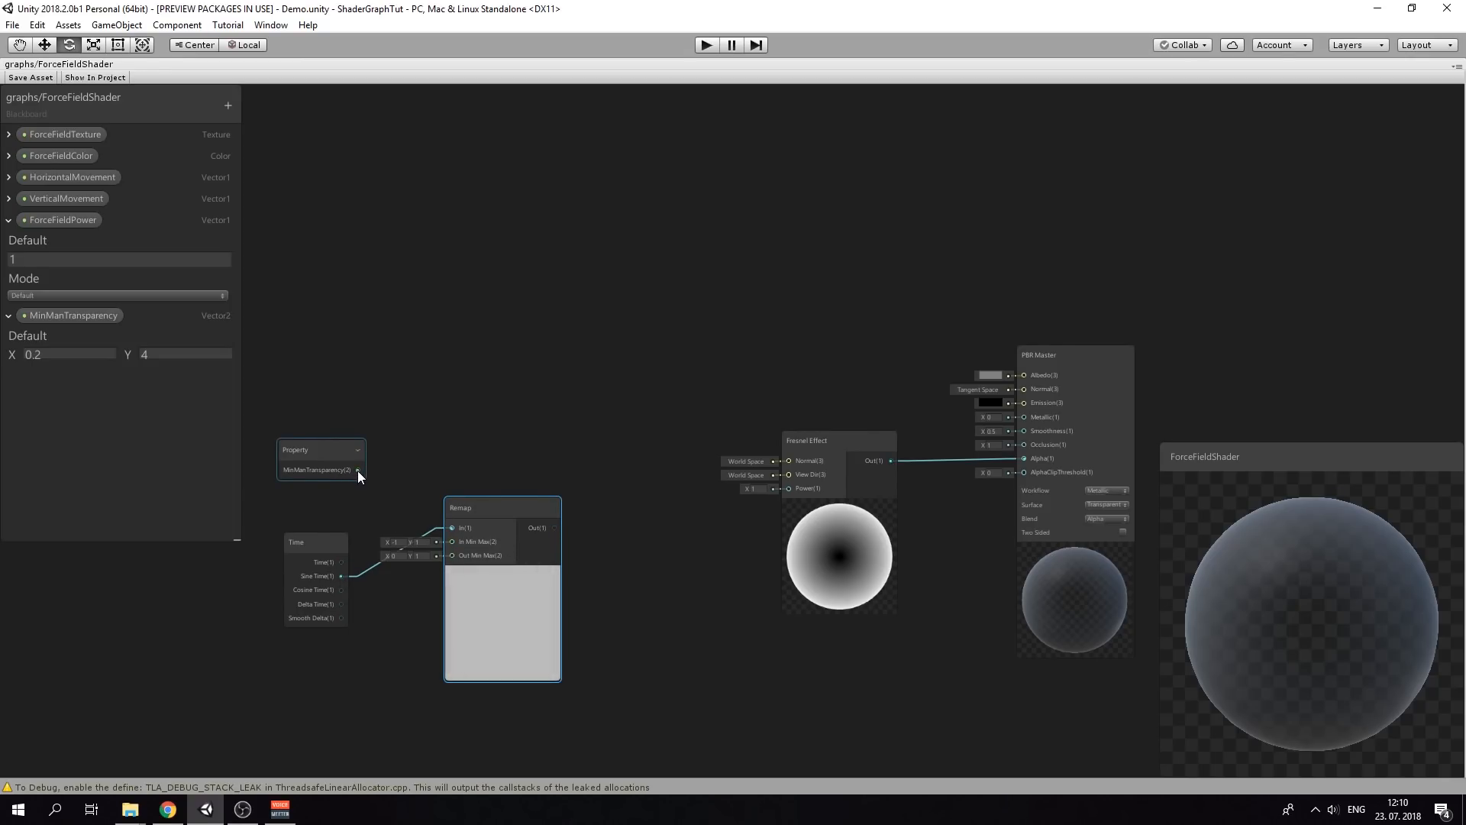
pyautogui.moveTo(358, 470); pyautogui.dragTo(440, 566)
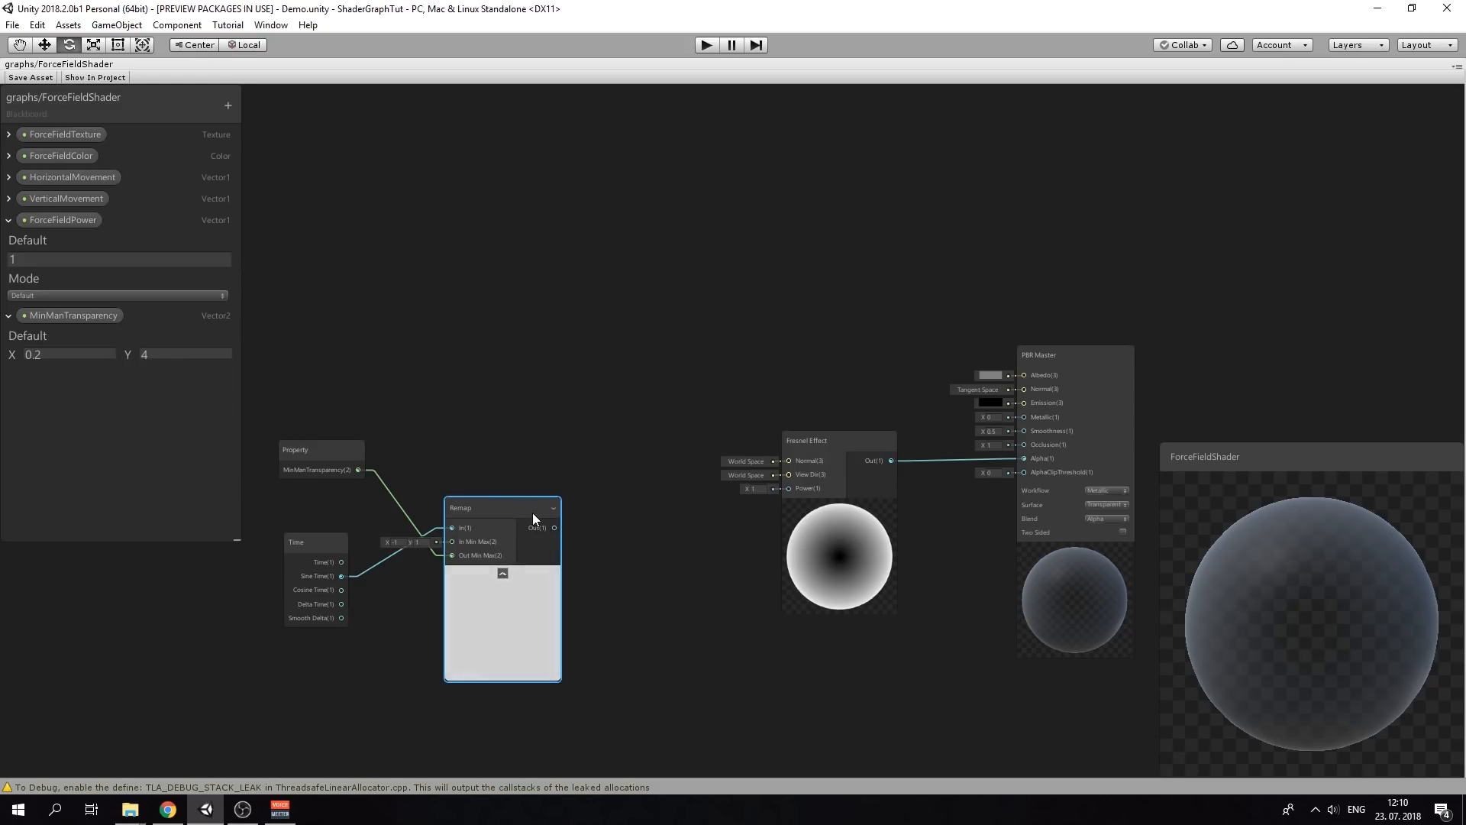
pyautogui.moveTo(554, 527); pyautogui.dragTo(789, 488)
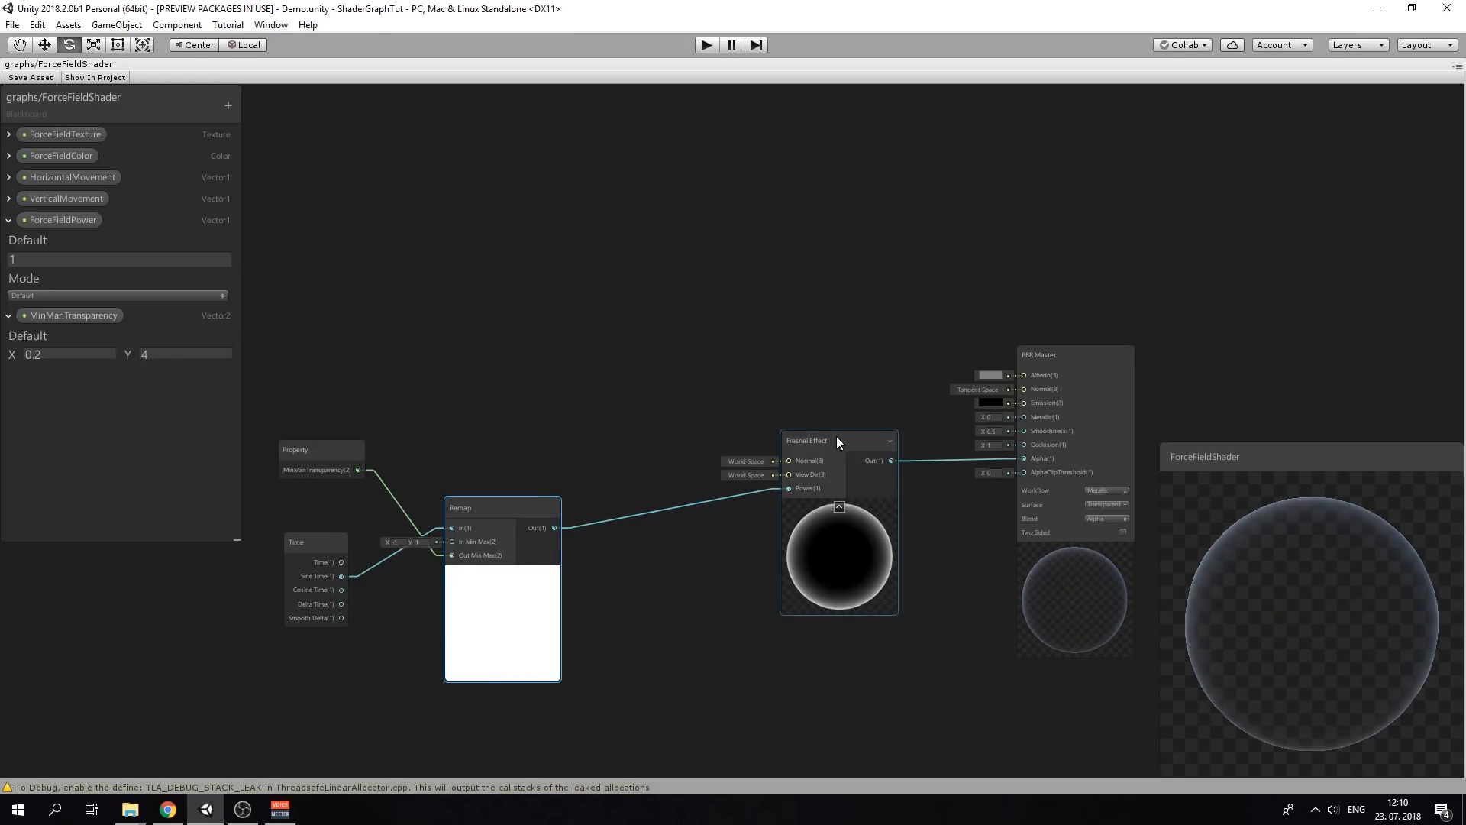
pyautogui.moveTo(836, 437); pyautogui.dragTo(742, 452)
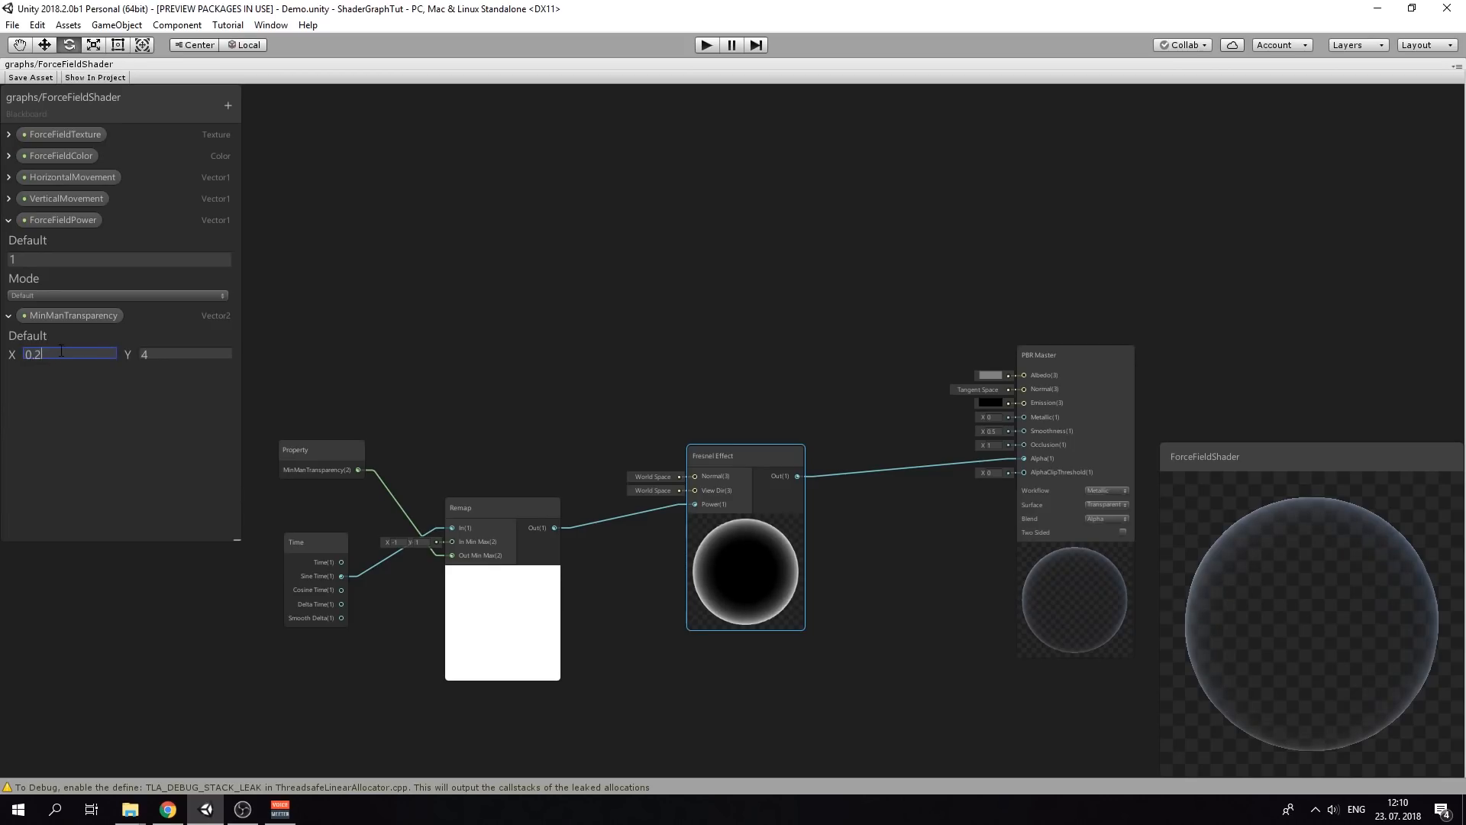
# Change MinManTransparency's X default to 0.4 and rearrange the connected nodes and PBR Master
pyautogui.press('BackSpace')
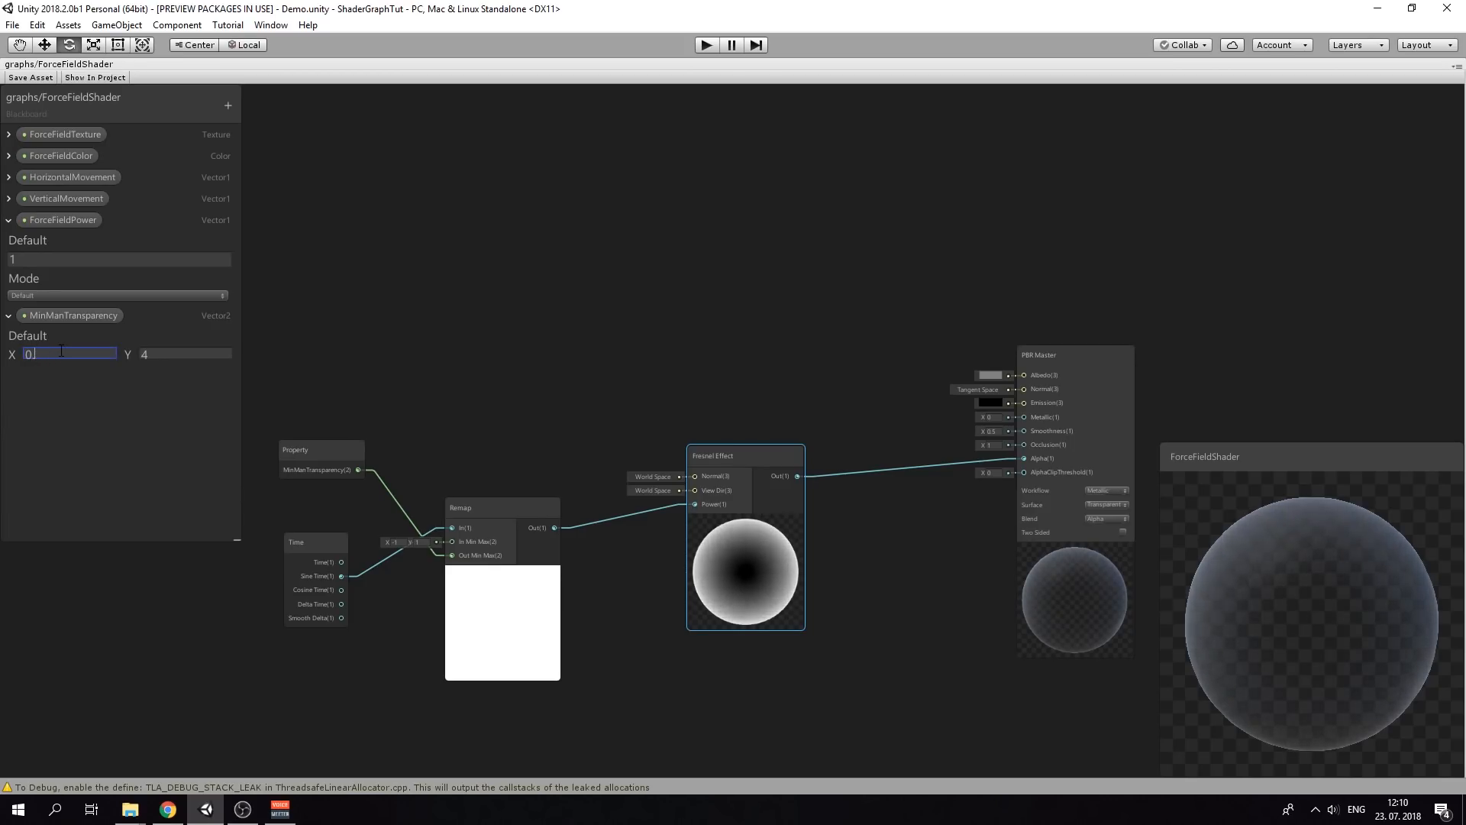
pyautogui.write('4')
pyautogui.click(675, 343)
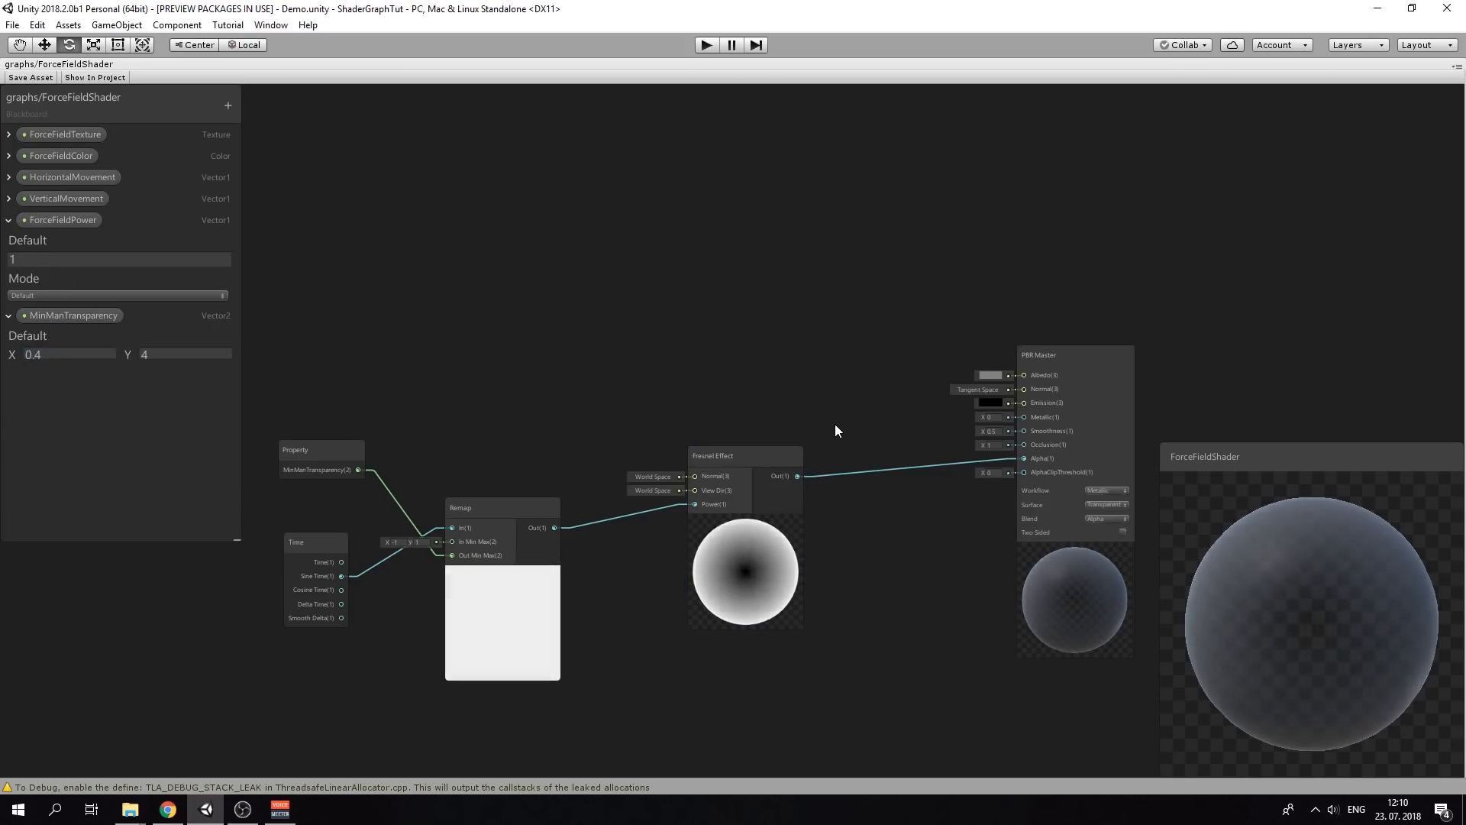
pyautogui.moveTo(751, 413); pyautogui.dragTo(811, 385, button='middle')
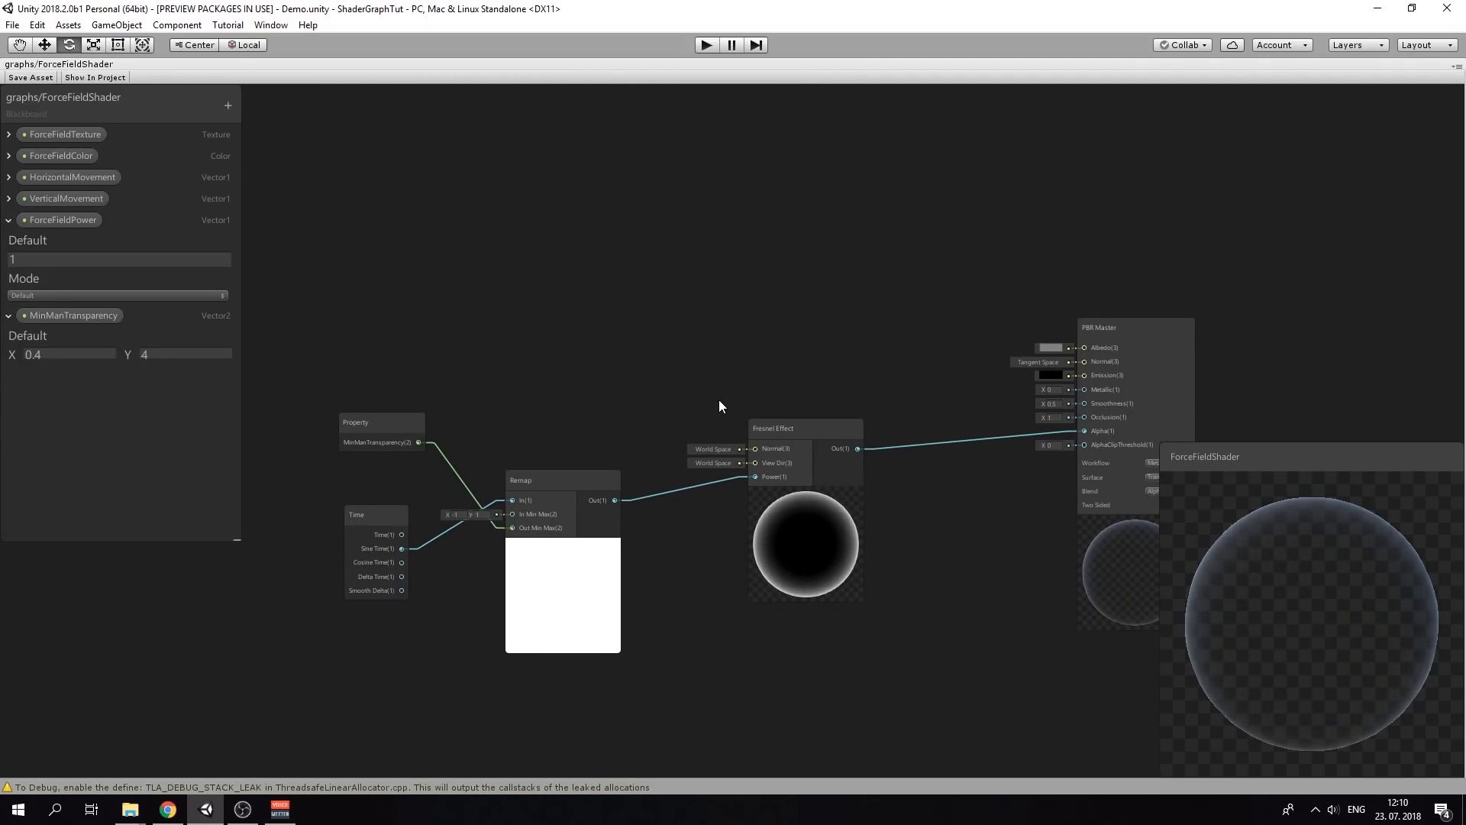
pyautogui.moveTo(726, 330); pyautogui.dragTo(703, 338, button='middle')
pyautogui.moveTo(272, 353); pyautogui.dragTo(804, 501)
pyautogui.click(759, 429)
pyautogui.moveTo(336, 373); pyautogui.dragTo(735, 527)
pyautogui.moveTo(754, 440); pyautogui.dragTo(835, 548)
pyautogui.click(611, 412)
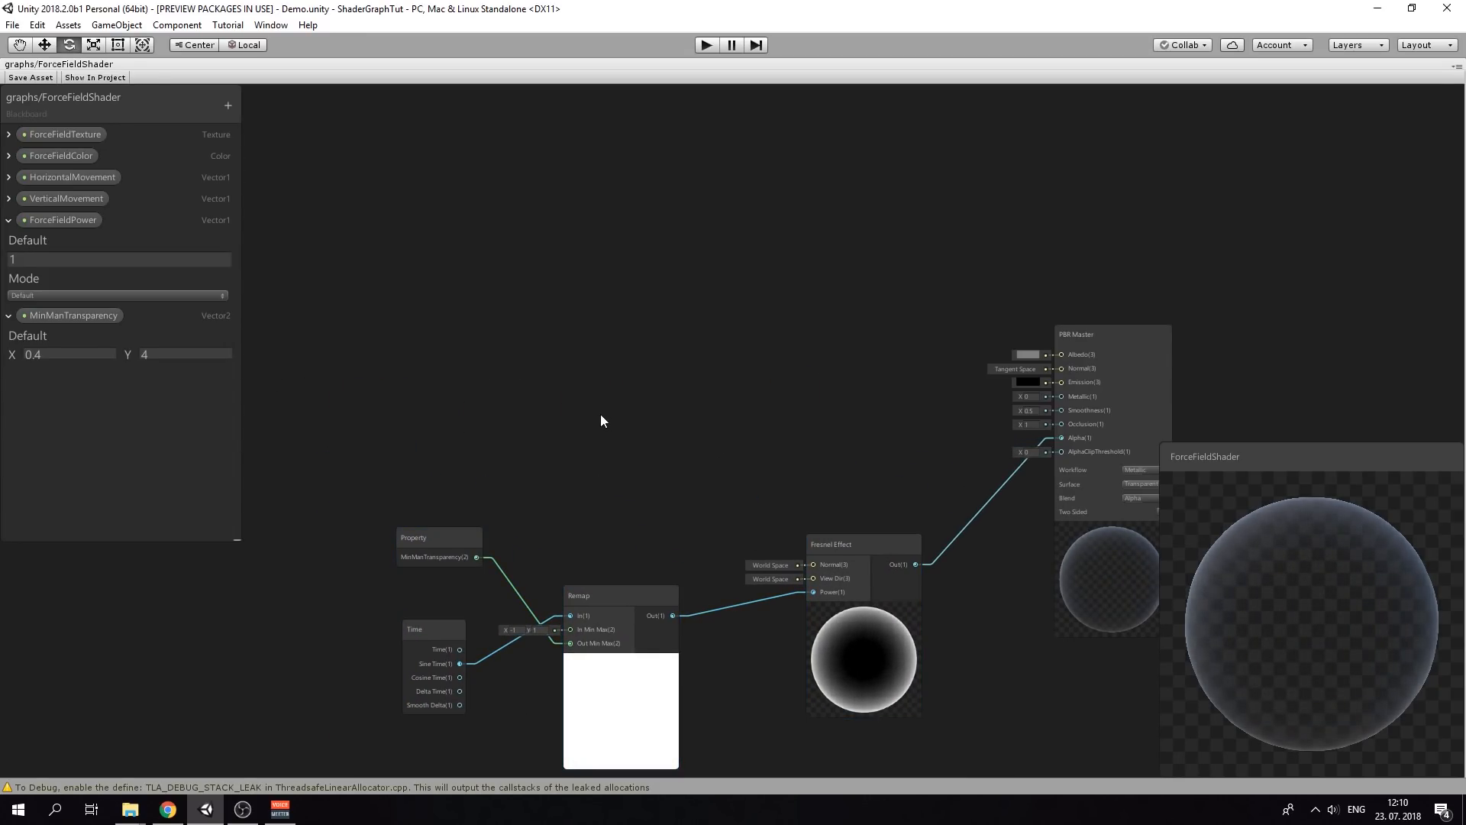
pyautogui.moveTo(1095, 343); pyautogui.dragTo(1070, 327)
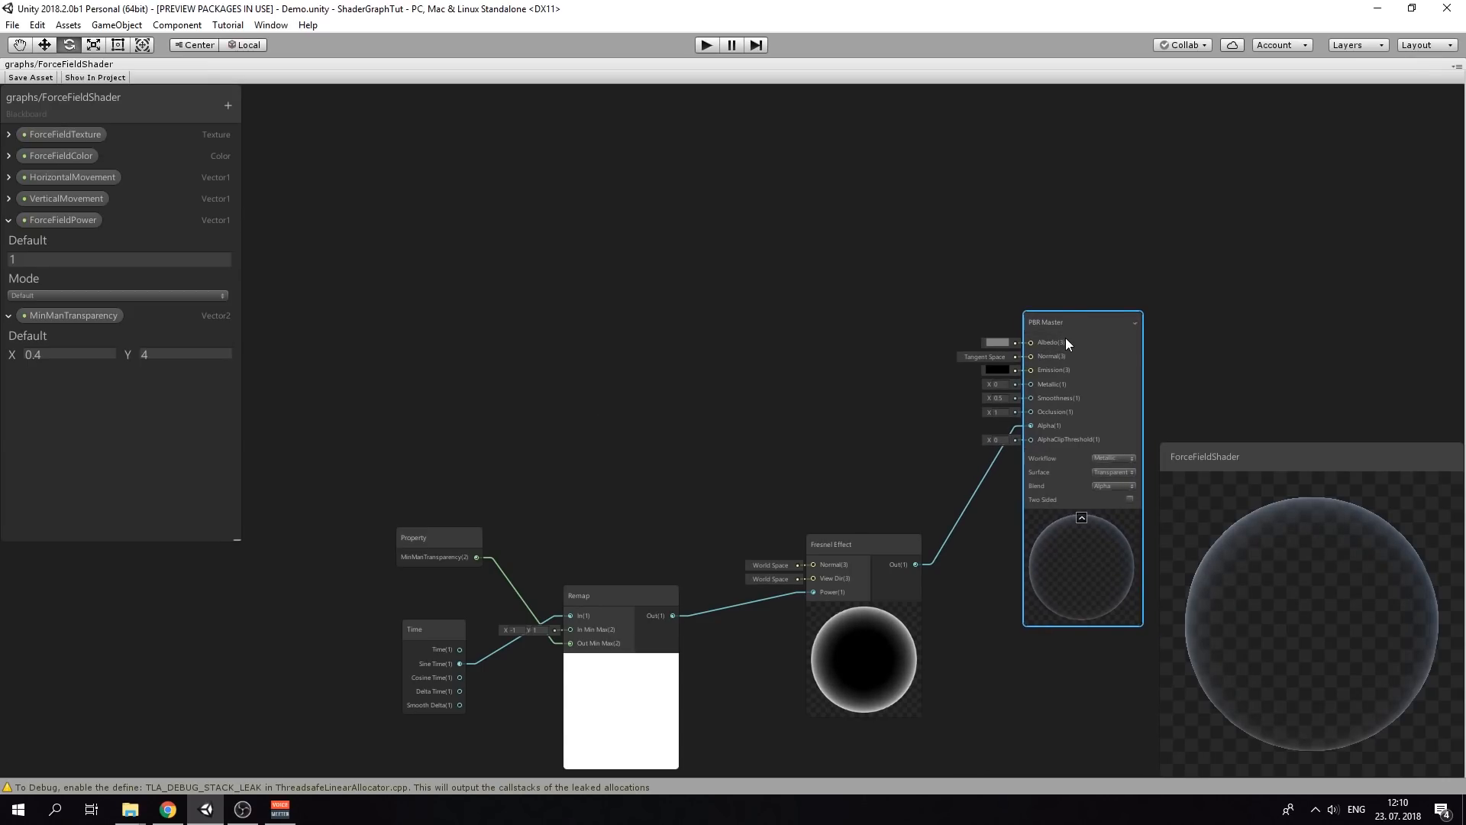
# Add a ForceFieldColor property node and move it lower on the canvas
pyautogui.rightClick(406, 381)
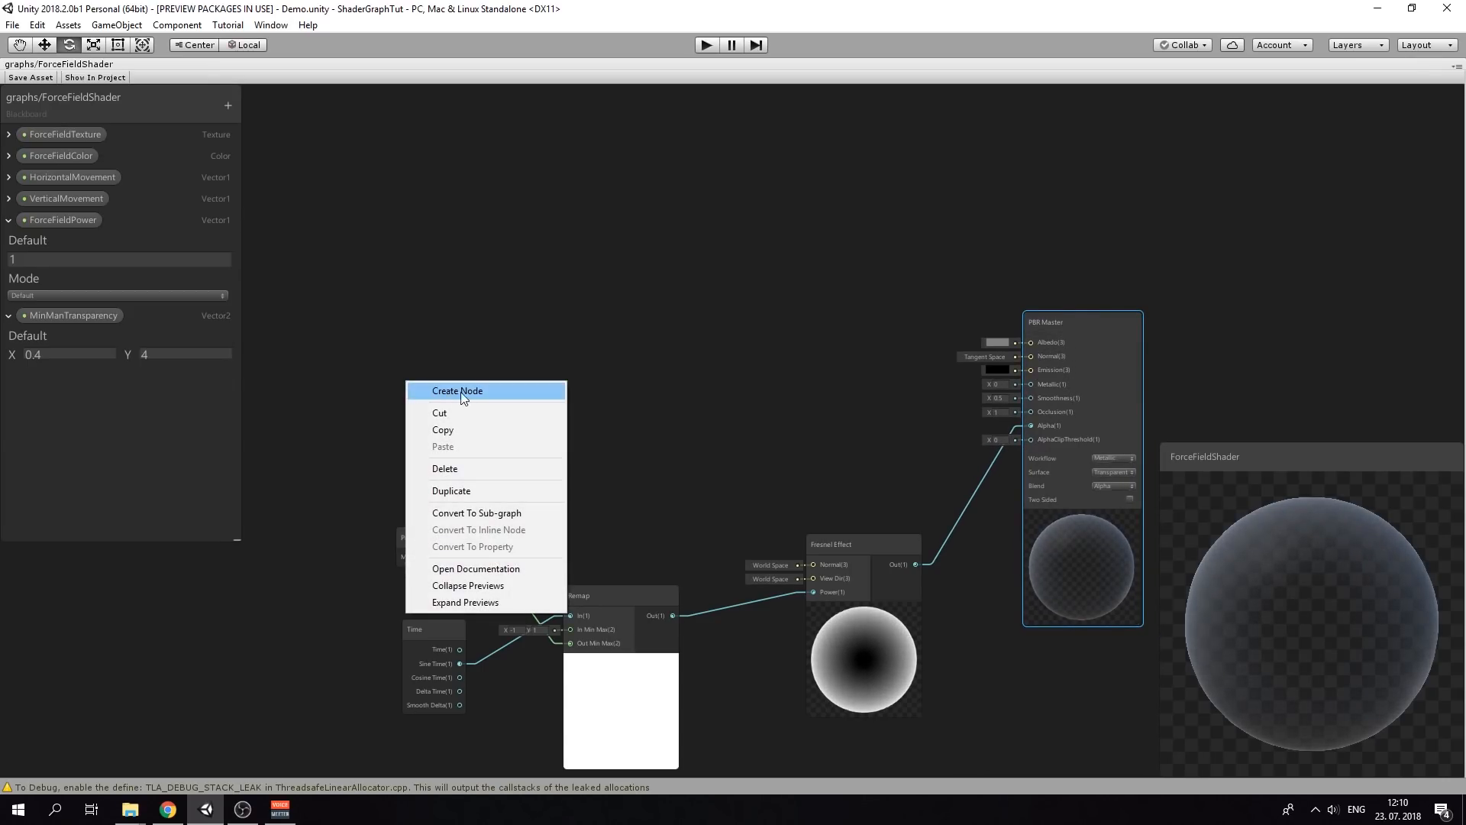
pyautogui.click(461, 393)
pyautogui.write('co')
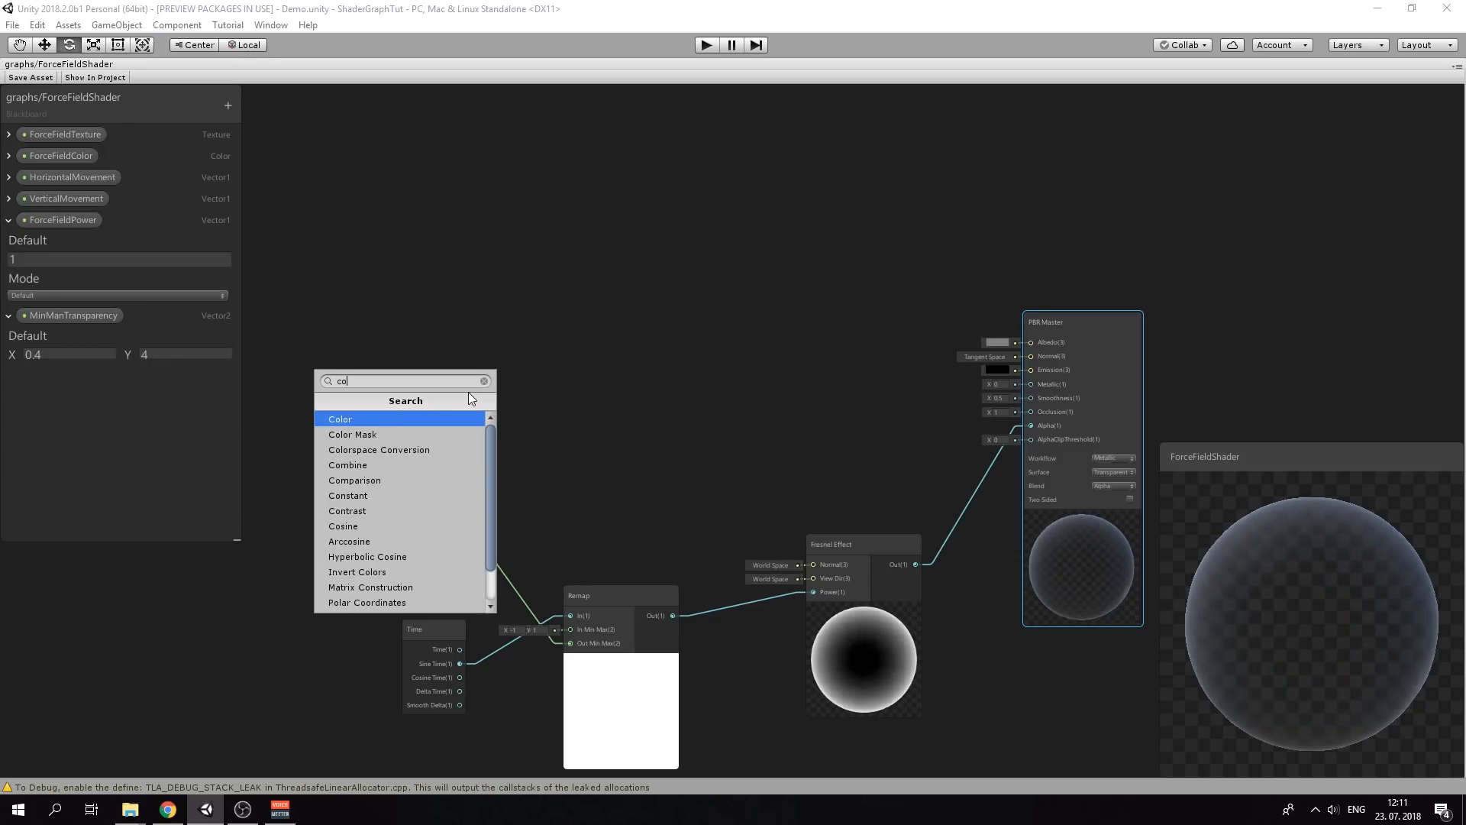
pyautogui.write('lo')
pyautogui.press('Down')
pyautogui.press('Down')
pyautogui.press('Down')
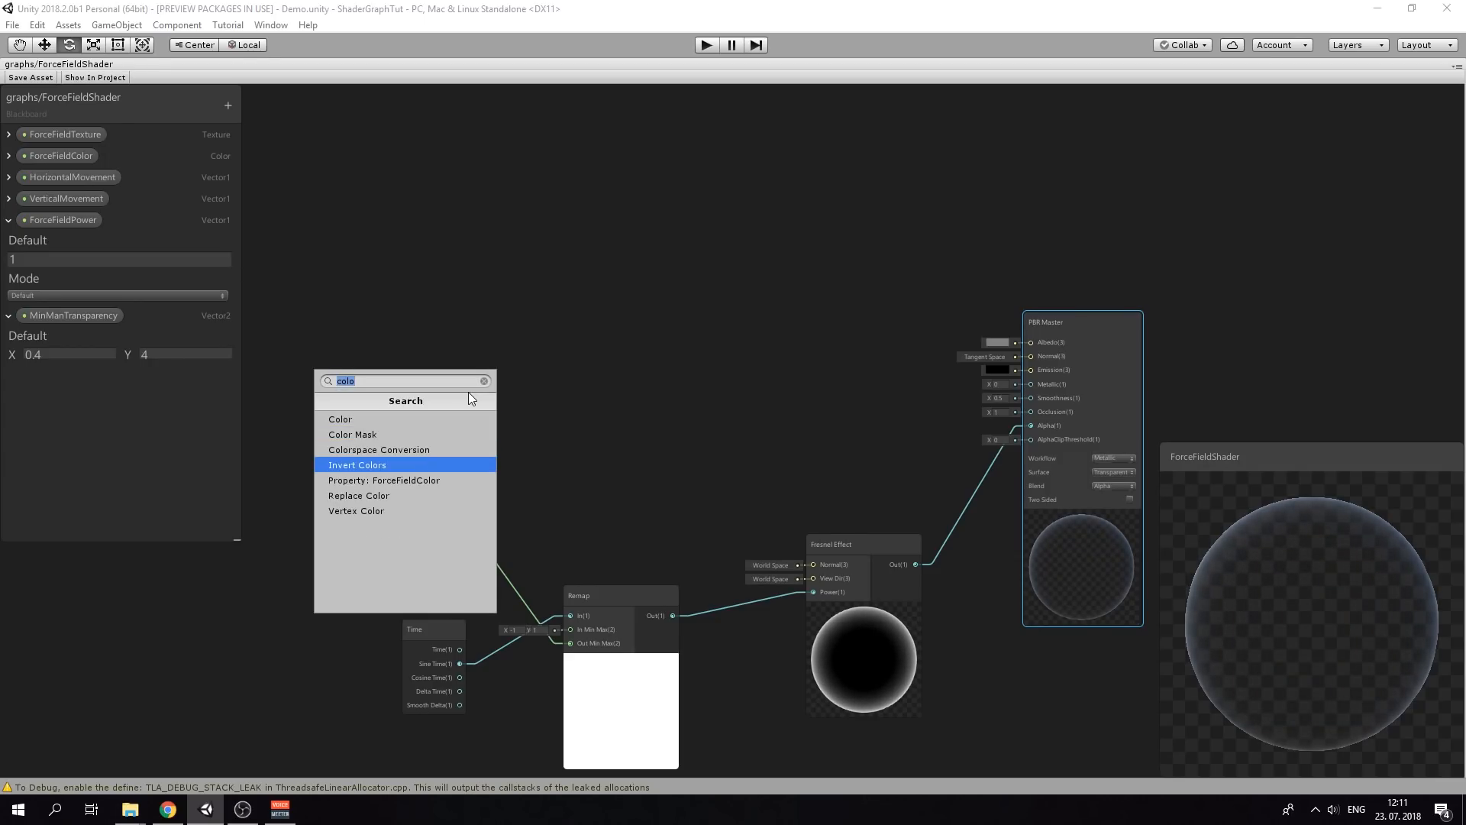
pyautogui.press('Down')
pyautogui.press('Return')
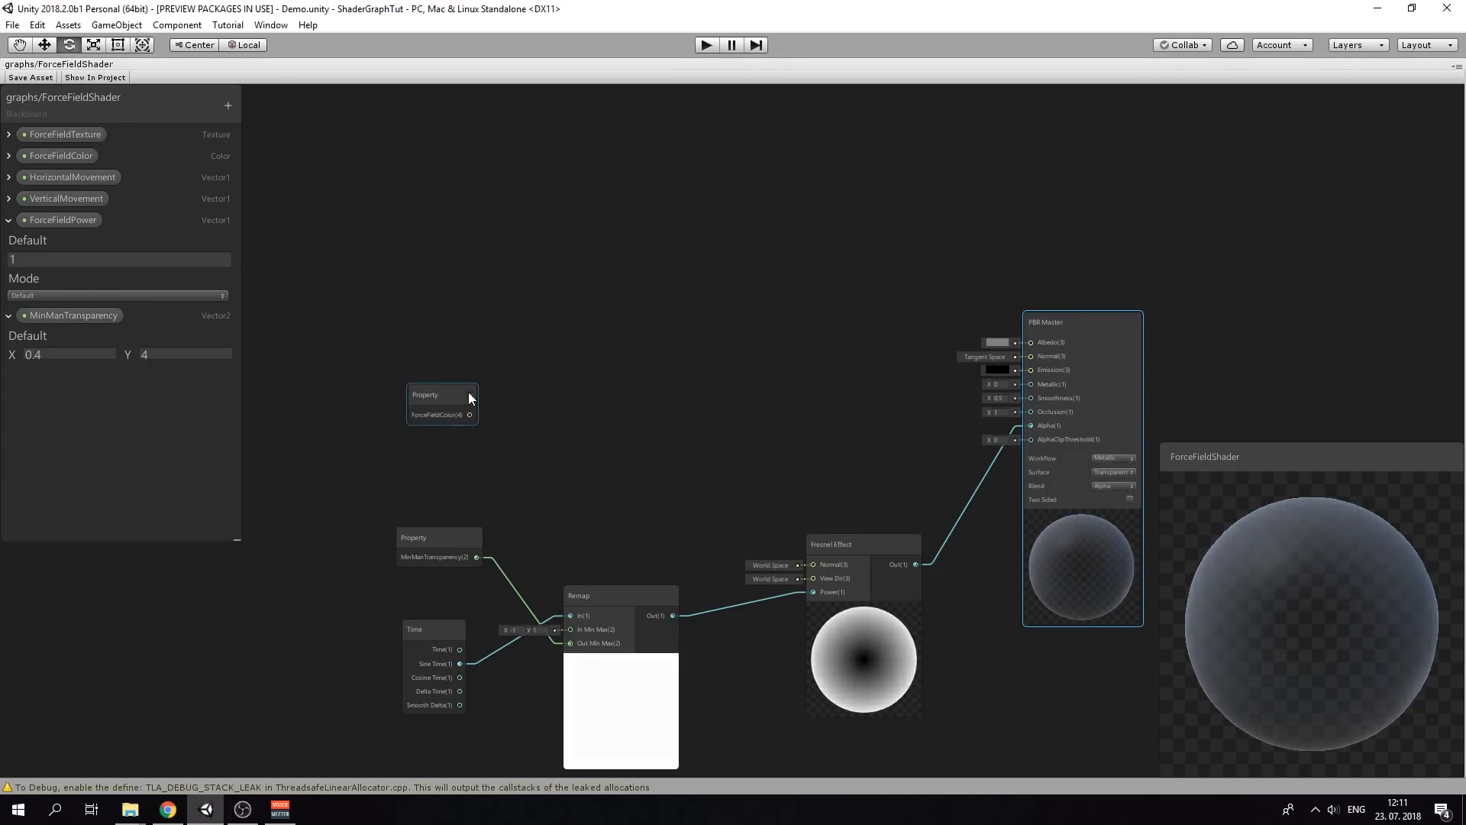
pyautogui.moveTo(456, 392); pyautogui.dragTo(455, 420)
# Duplicate the Fresnel Effect node and place the copy above ForceFieldColor
pyautogui.rightClick(556, 320)
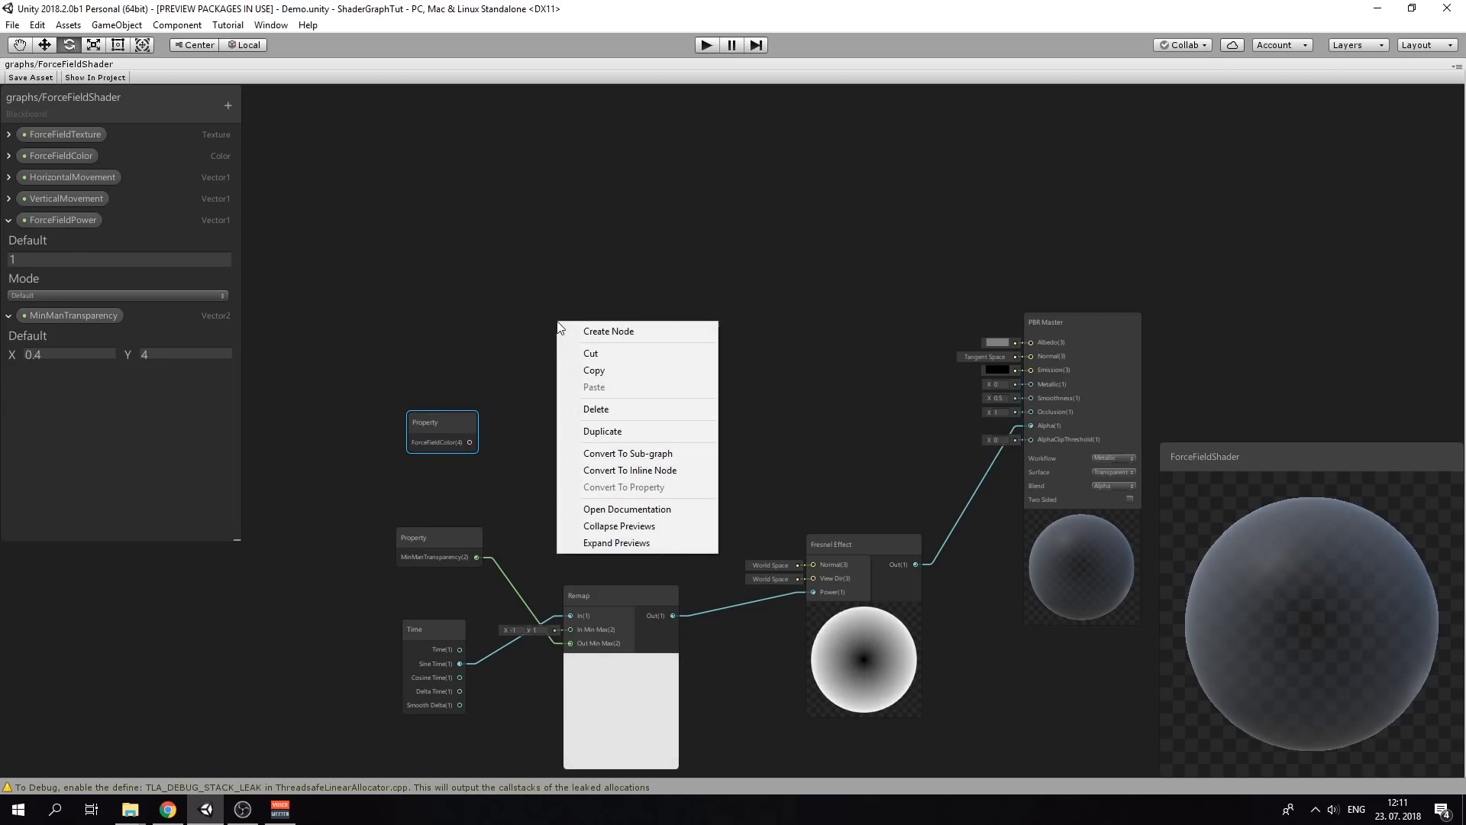
pyautogui.click(639, 331)
pyautogui.press('Escape')
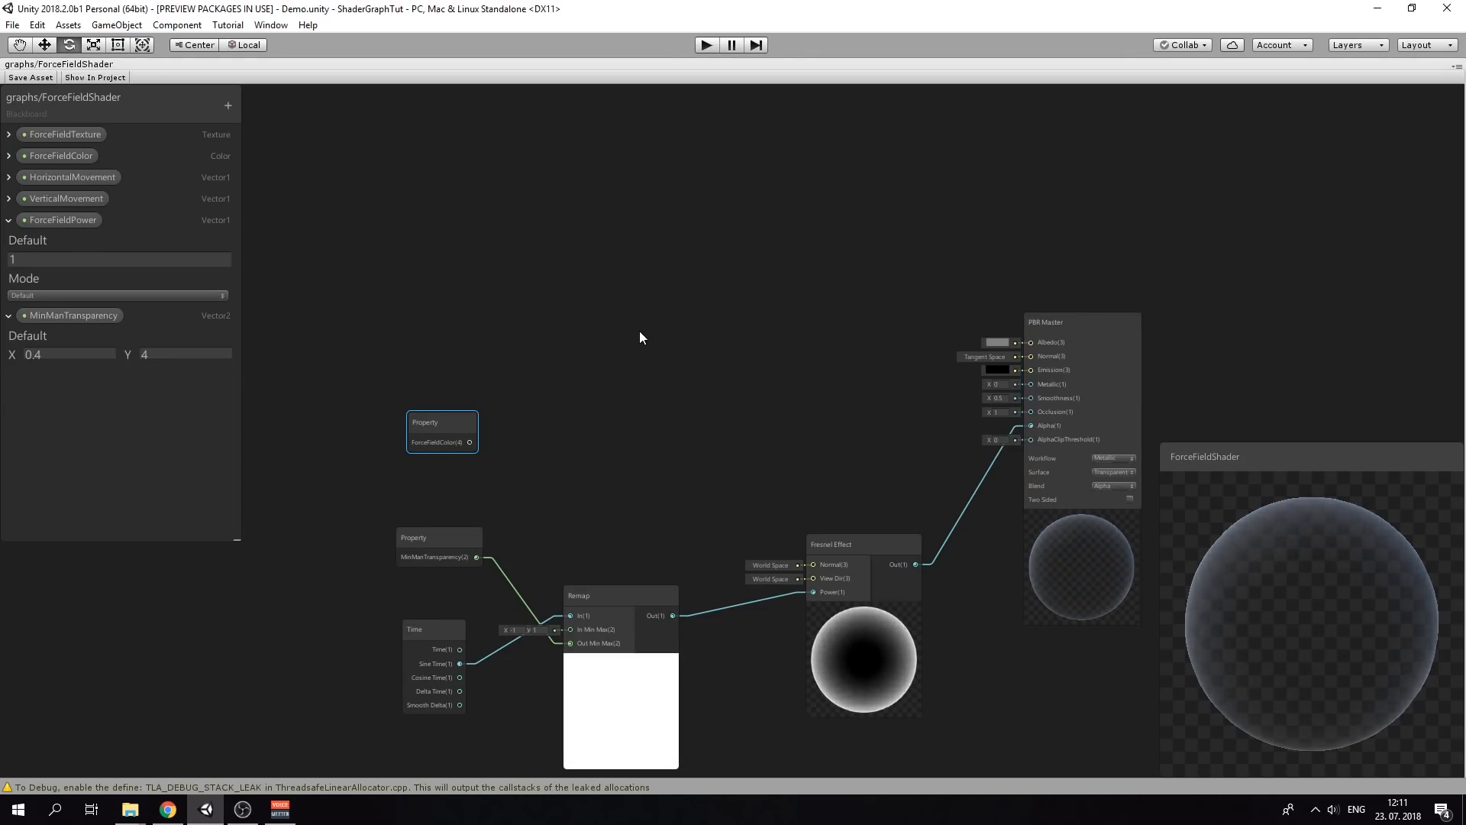
pyautogui.click(873, 542)
pyautogui.hotkey('ctrl', 'd')
pyautogui.moveTo(895, 557); pyautogui.dragTo(630, 272)
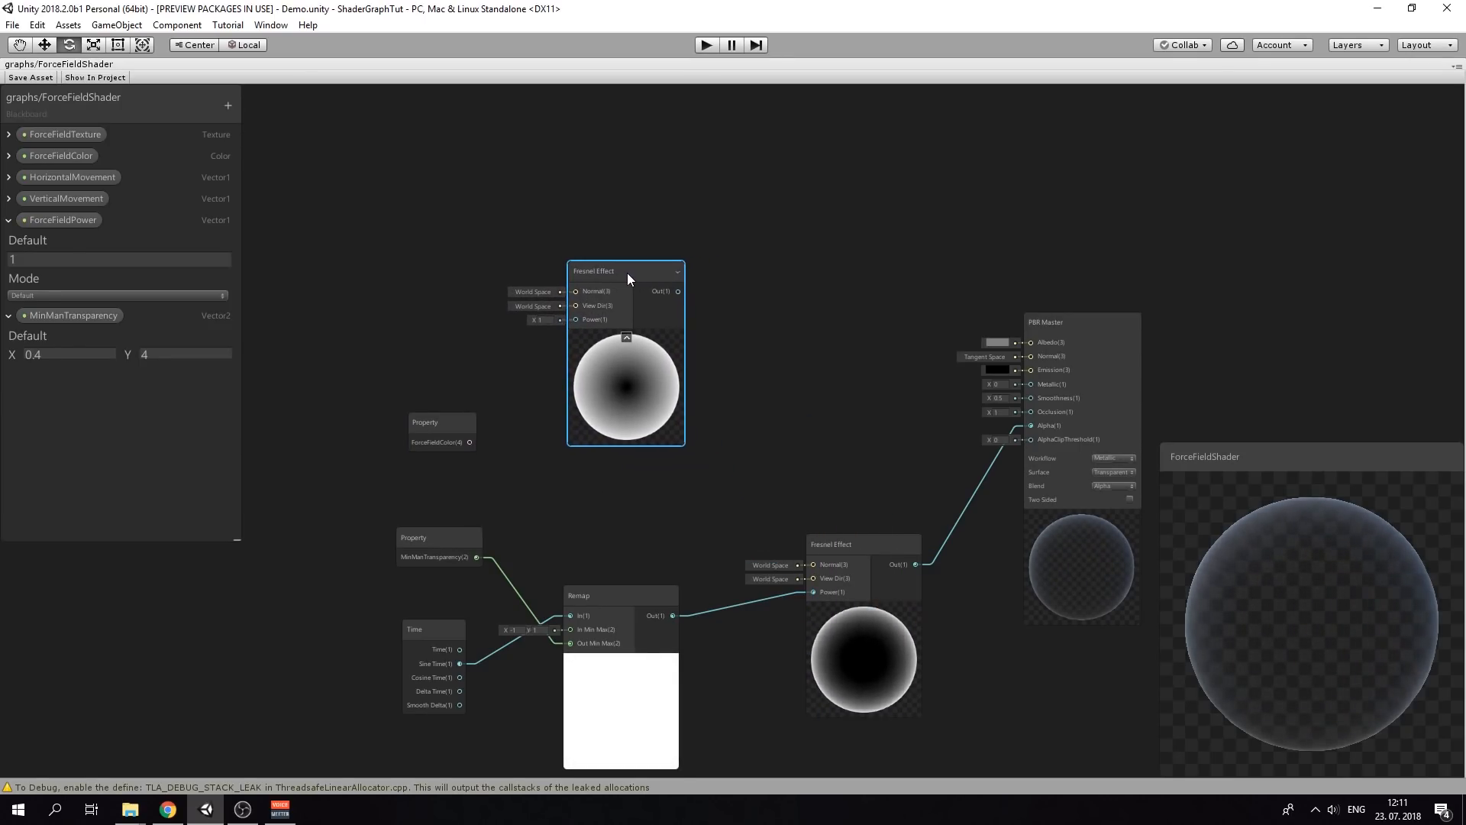
# Add a ForceFieldPower property node to the graph via the 'forc' search
pyautogui.rightClick(411, 316)
pyautogui.click(492, 320)
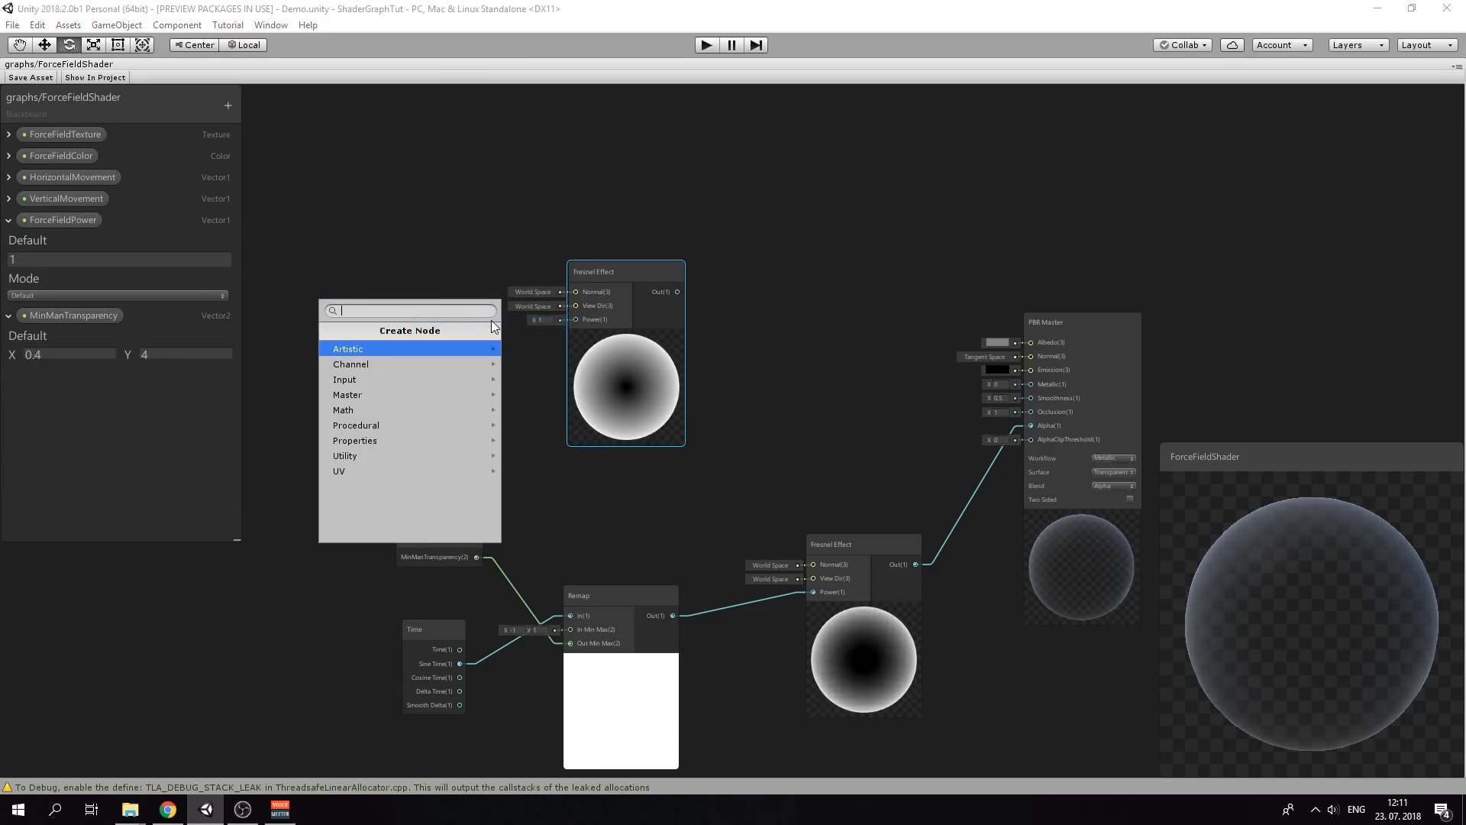
pyautogui.click(120, 231)
pyautogui.moveTo(85, 221)
pyautogui.mouseDown()
pyautogui.moveTo(402, 223)
pyautogui.moveTo(104, 240)
pyautogui.mouseUp()
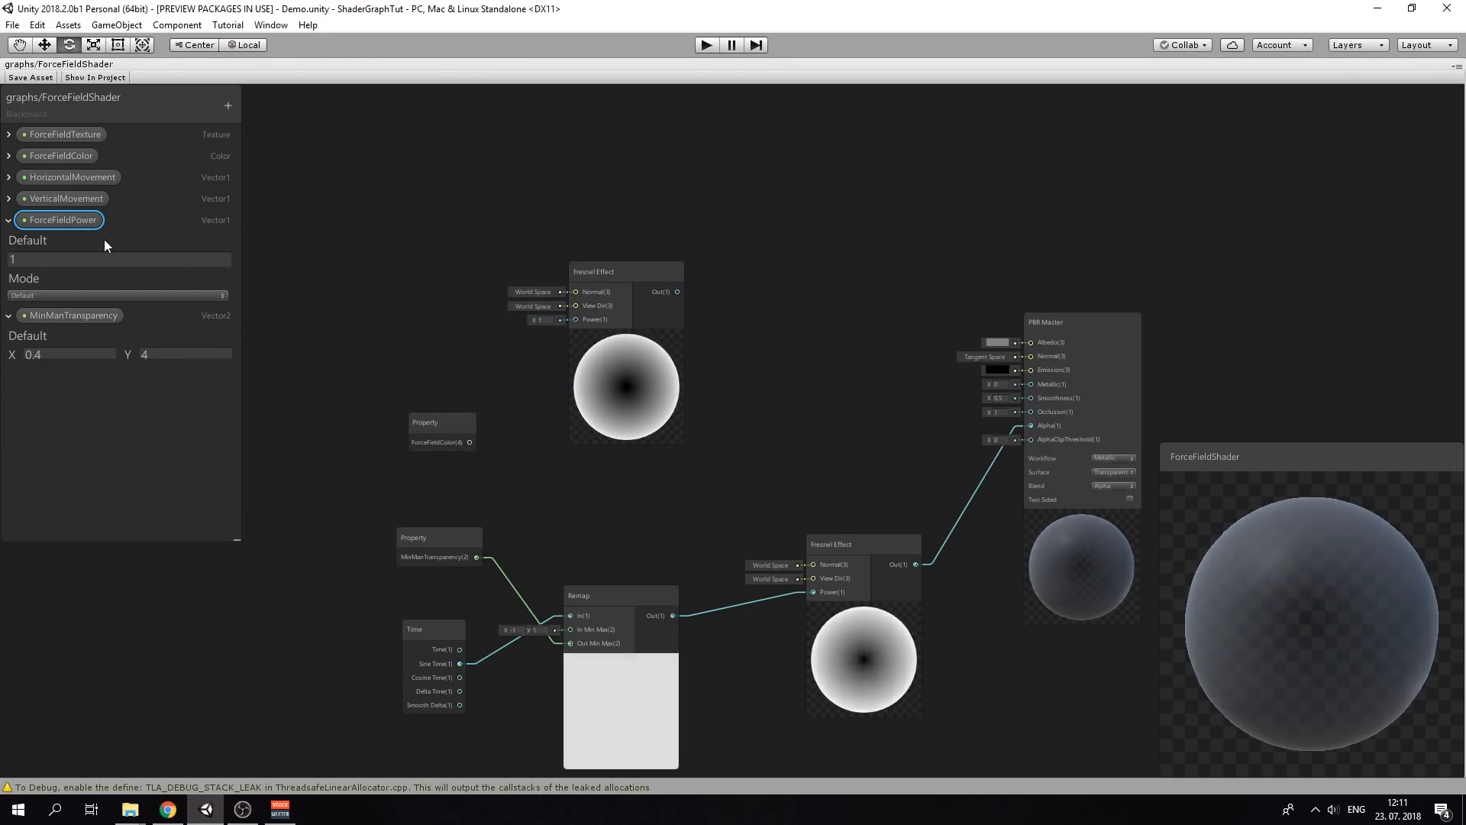
pyautogui.rightClick(346, 258)
pyautogui.click(424, 269)
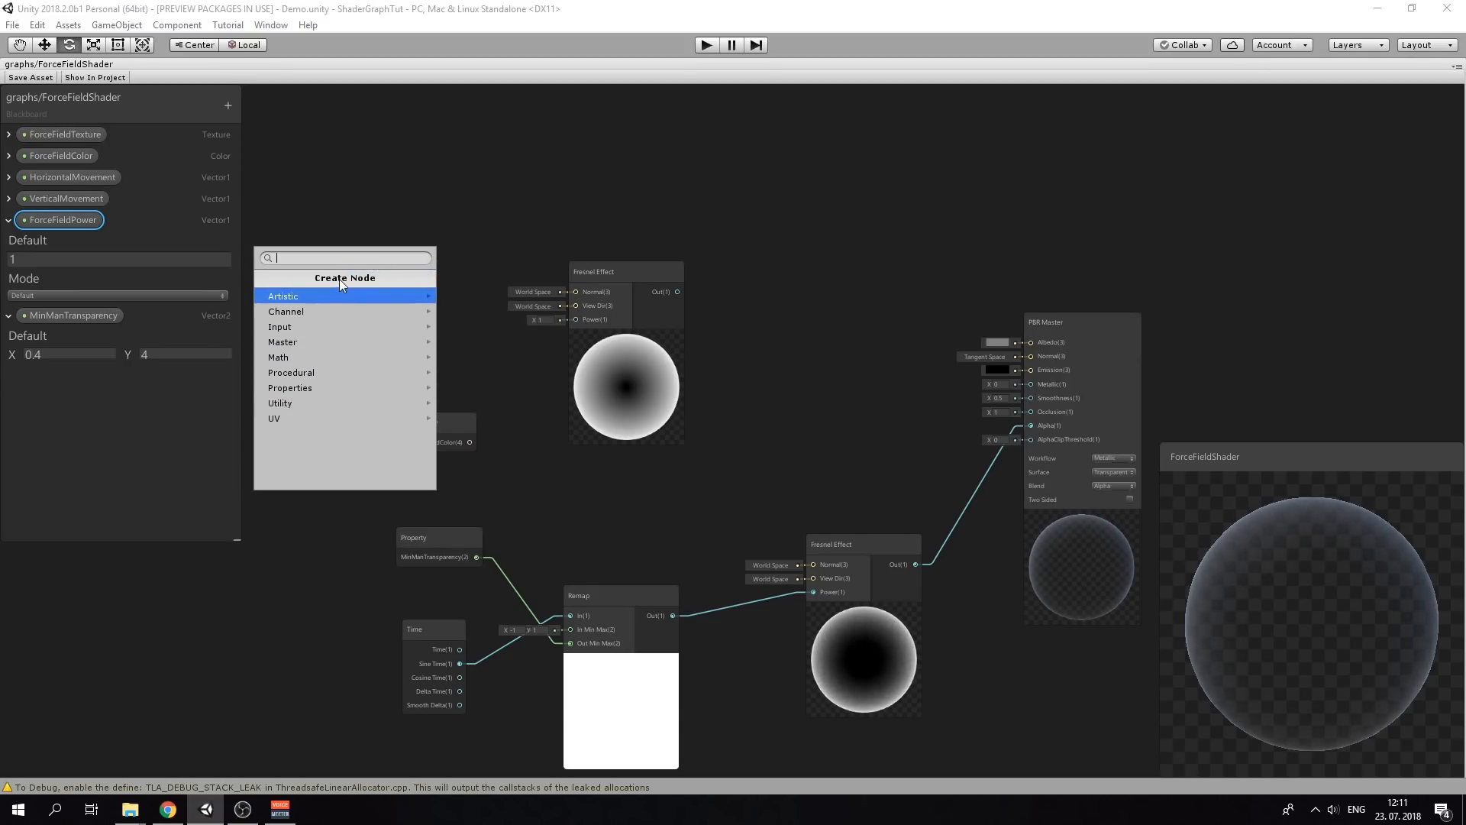
pyautogui.write('forc')
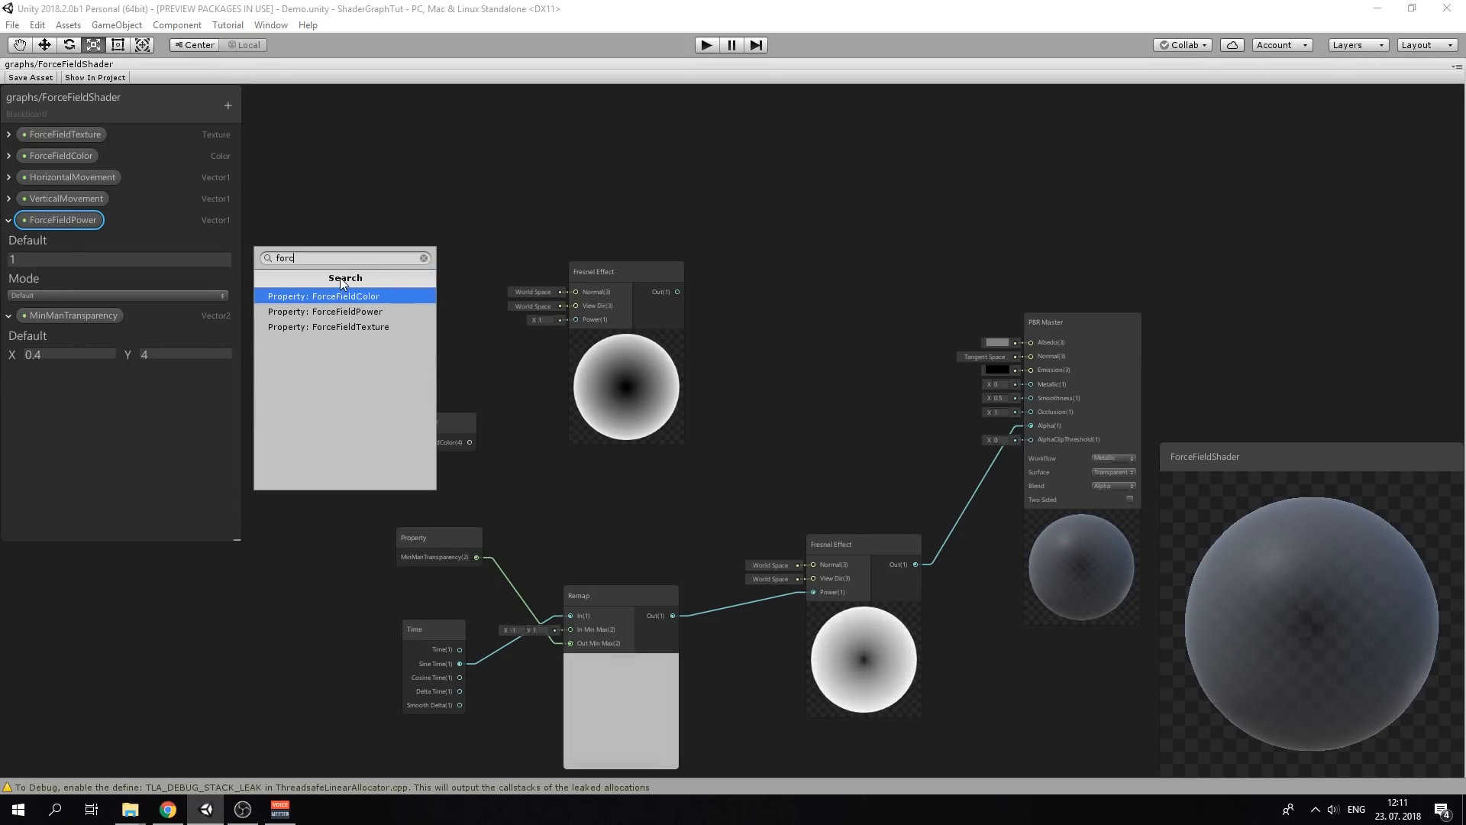
pyautogui.press('Down')
pyautogui.press('Return')
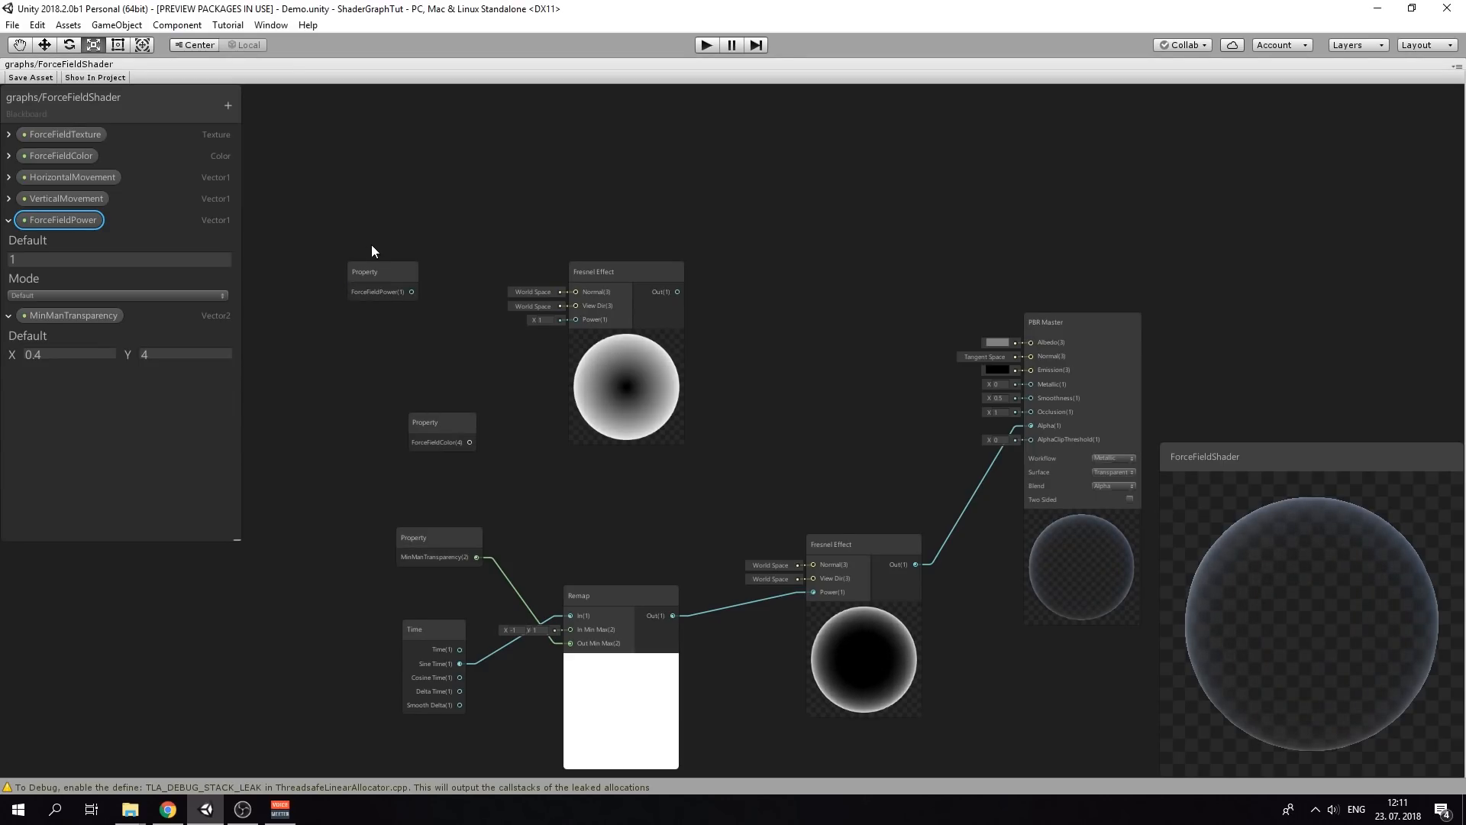
# Connect ForceFieldPower to the upper Fresnel Effect's Power input and shift that Fresnel node left
pyautogui.moveTo(412, 292); pyautogui.dragTo(575, 321)
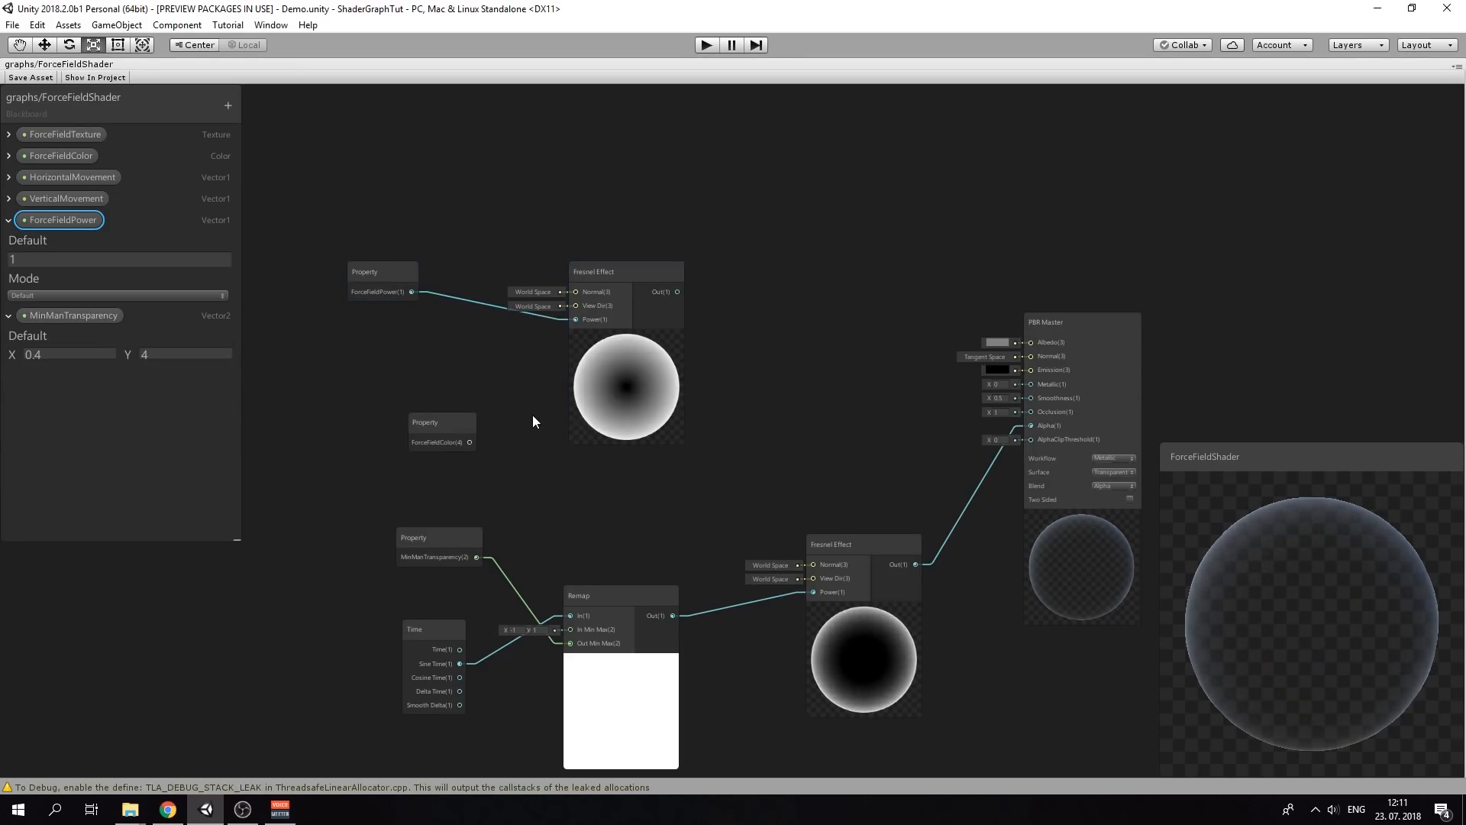
pyautogui.moveTo(611, 268); pyautogui.dragTo(543, 241)
pyautogui.rightClick(686, 309)
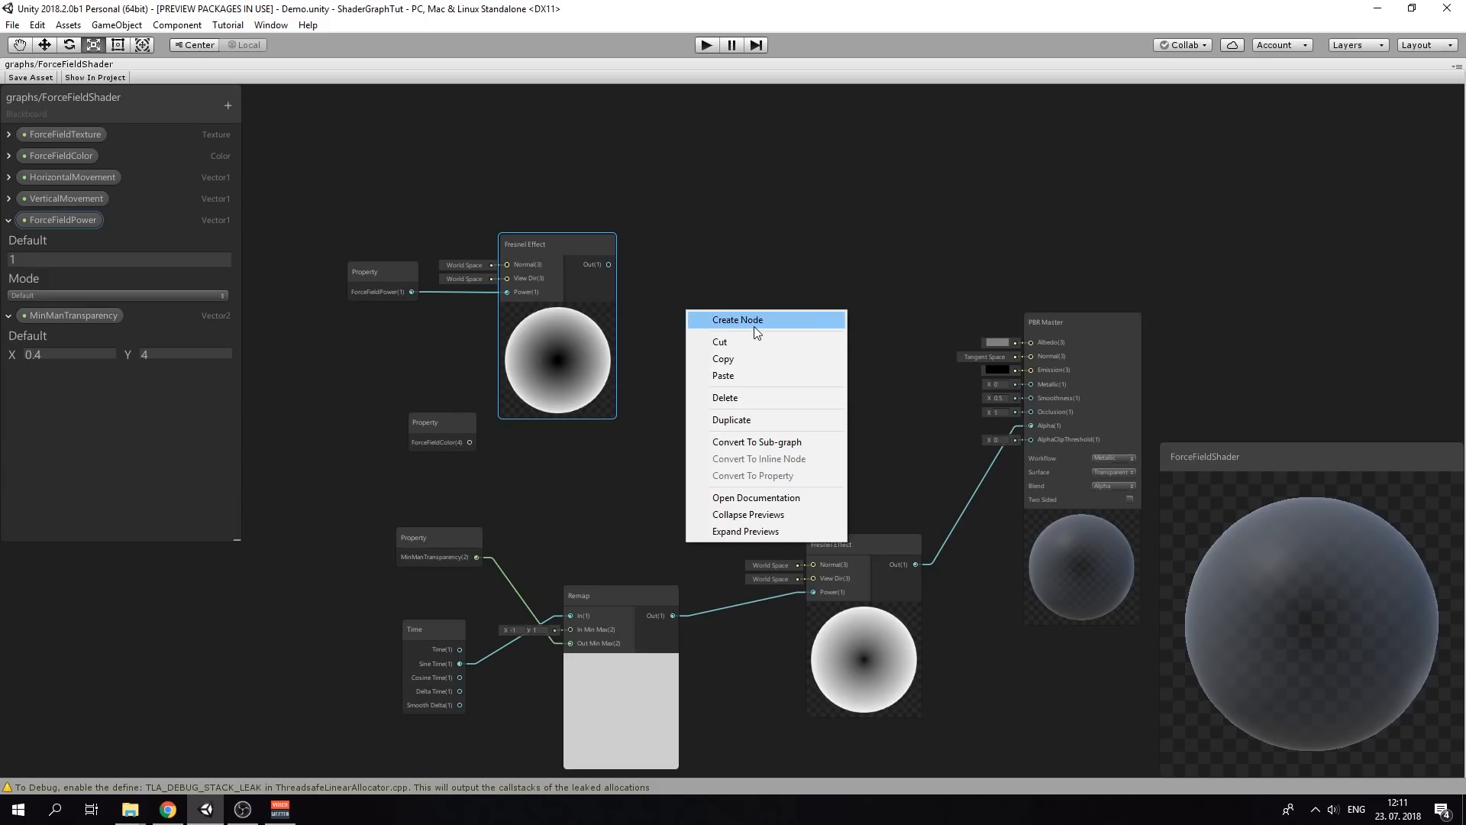
pyautogui.click(786, 321)
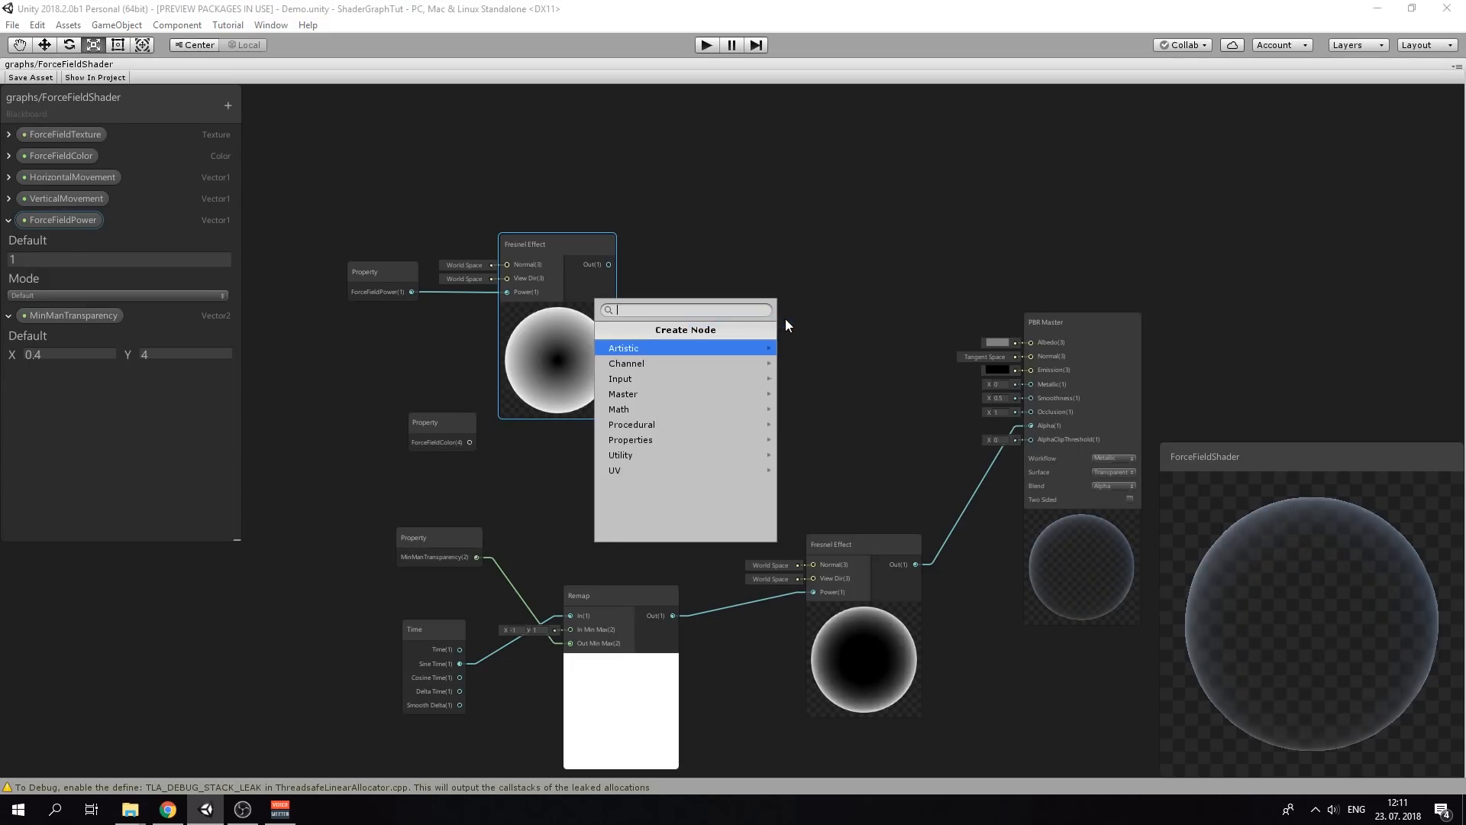
# Create a Multiply node from ForceFieldColor and the Fresnel output, feeding PBR Master Emission
pyautogui.write('mul')
pyautogui.press('Return')
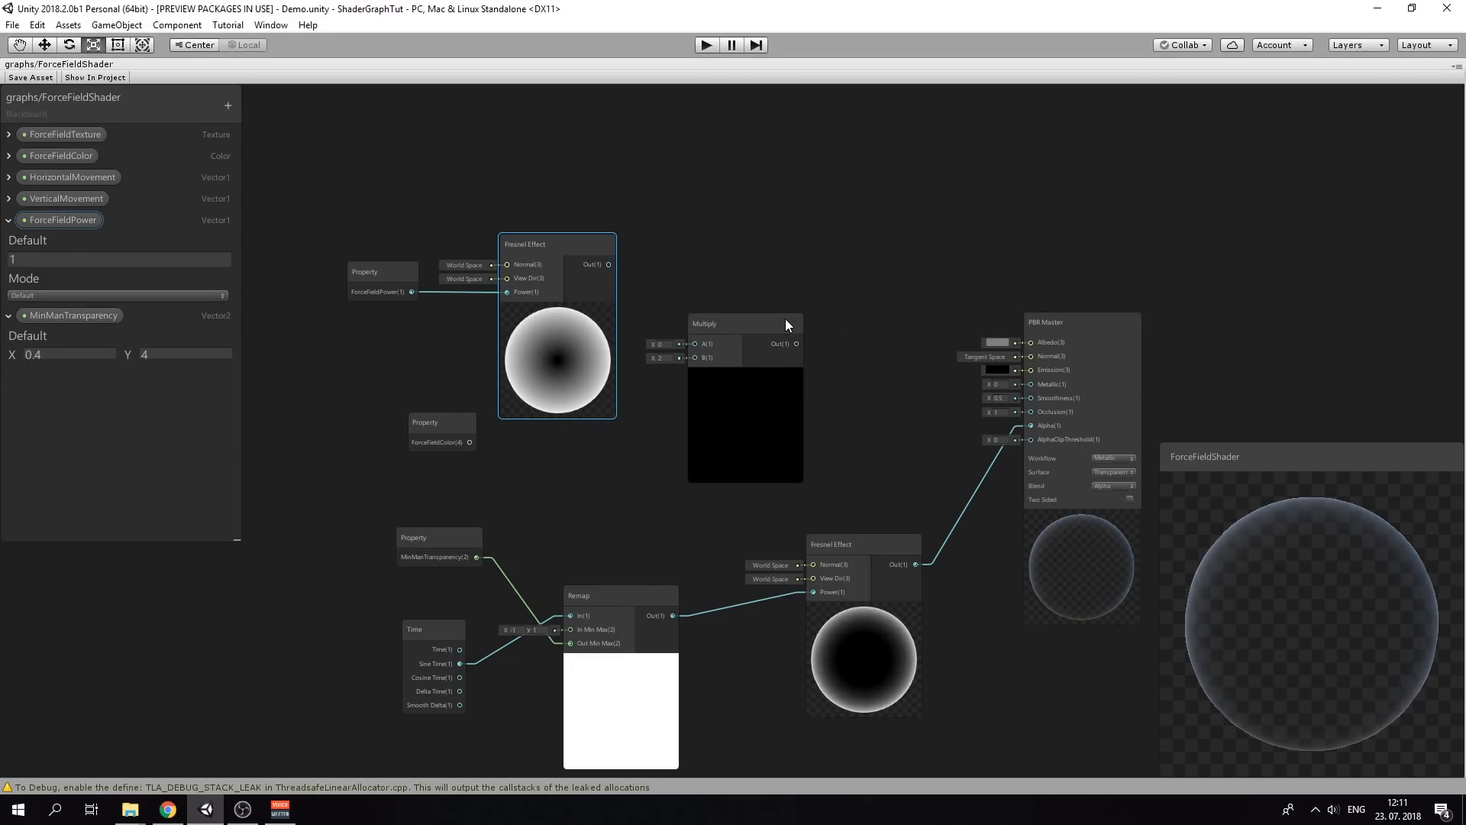
pyautogui.moveTo(470, 442); pyautogui.dragTo(694, 357)
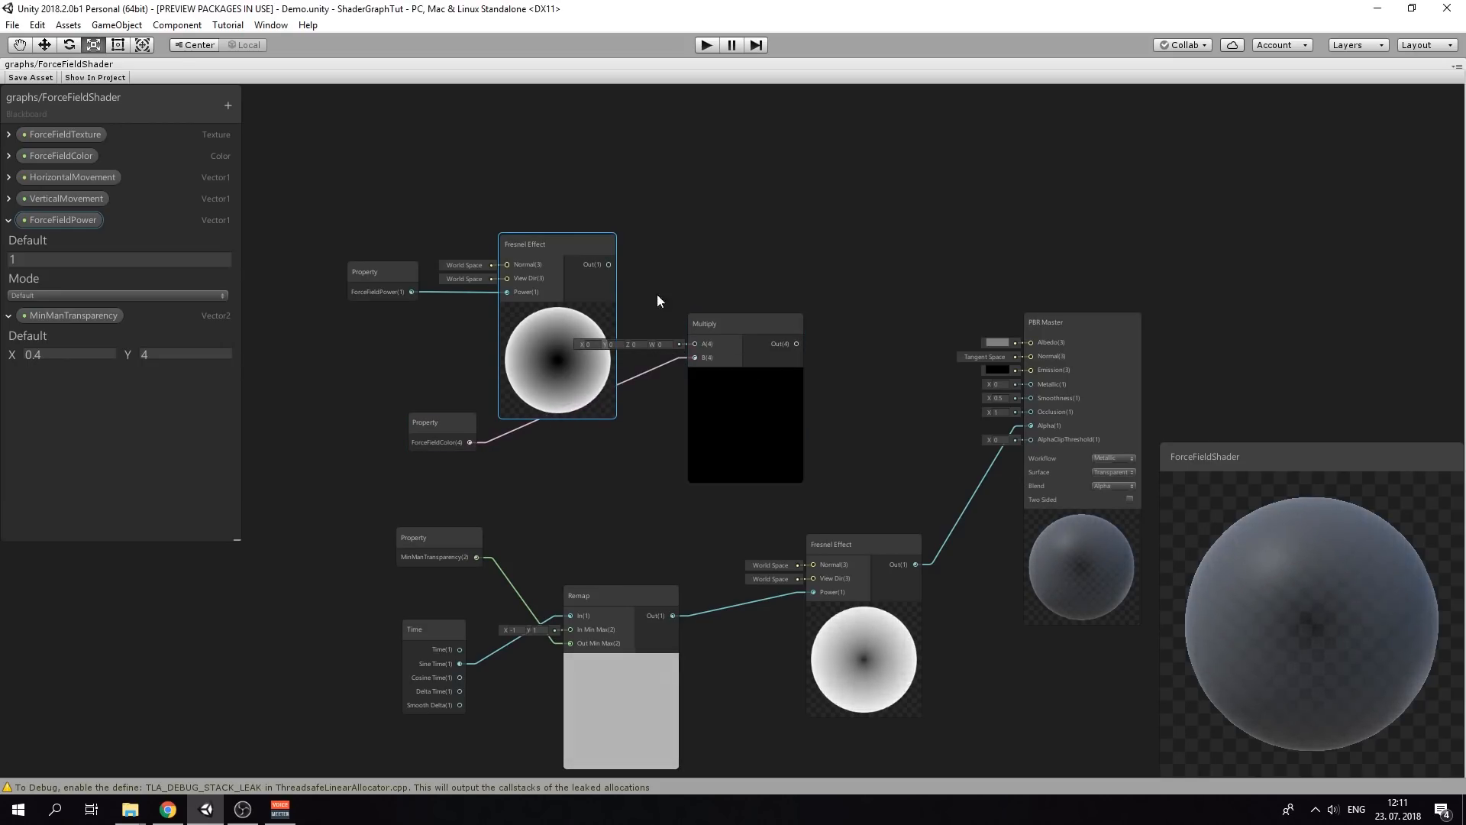
pyautogui.moveTo(609, 264); pyautogui.dragTo(694, 344)
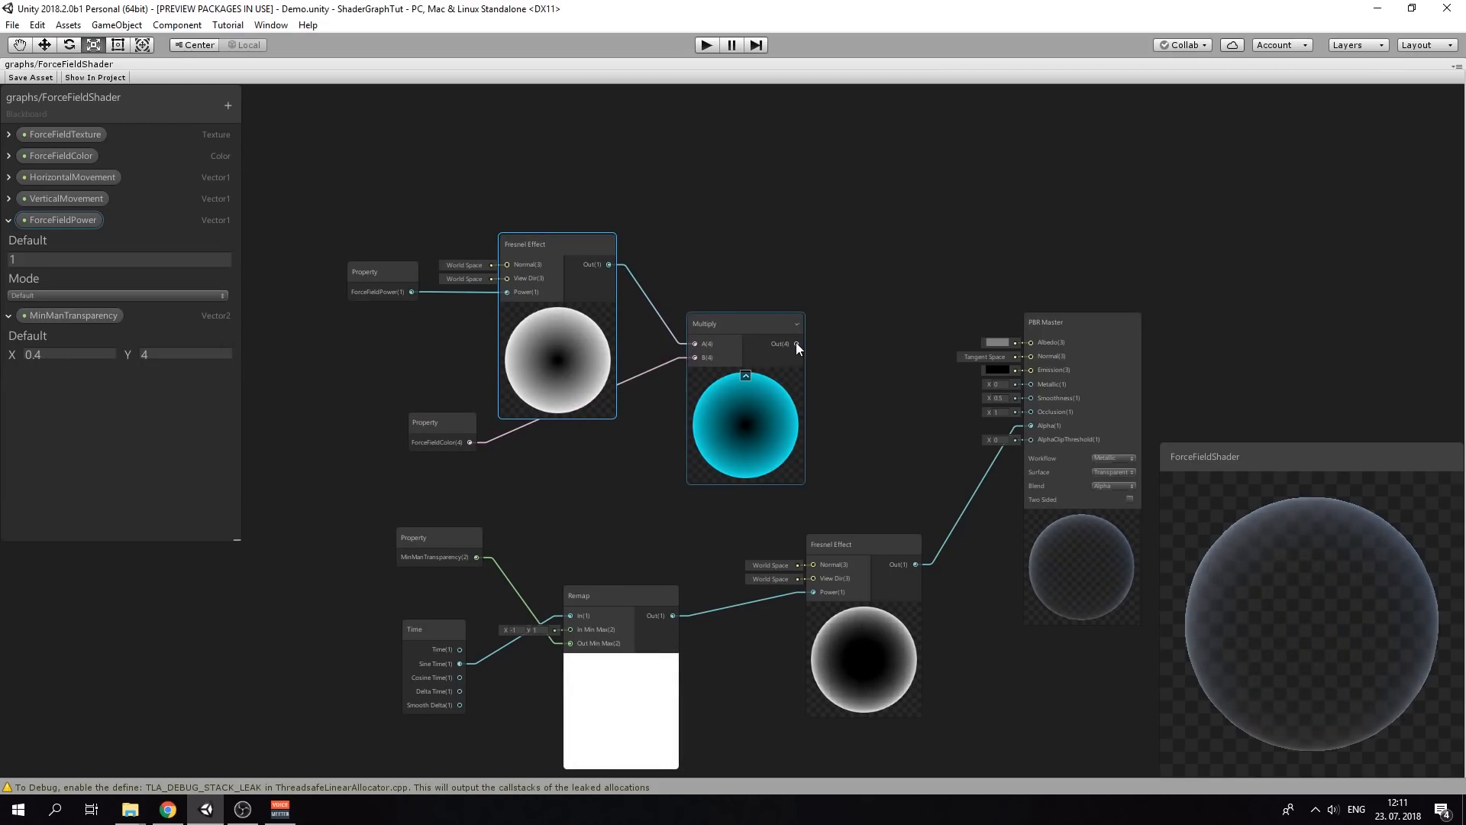
pyautogui.moveTo(797, 344); pyautogui.dragTo(1032, 369)
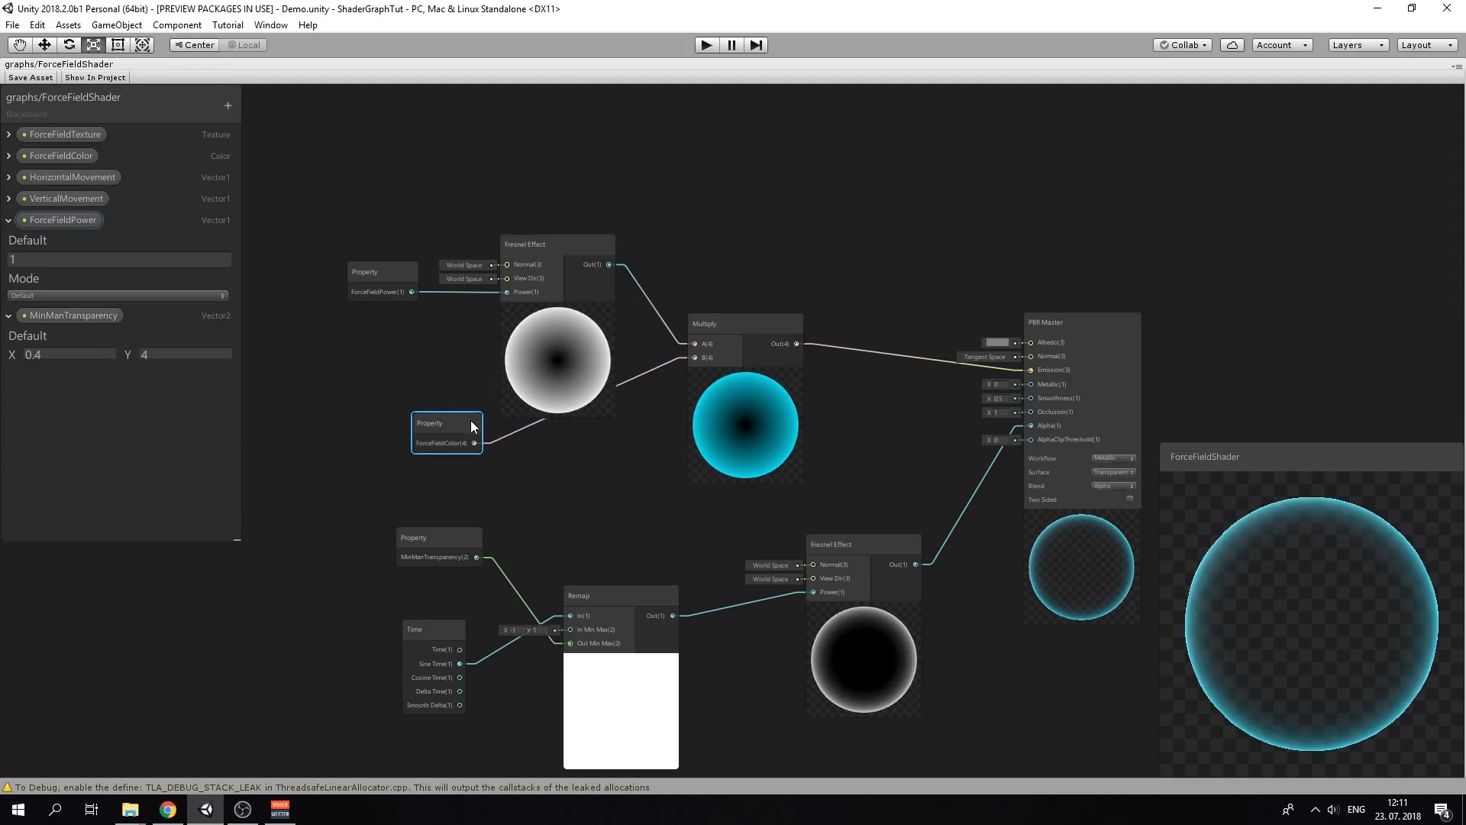
# Tidy the Fresnel, ForceFieldColor and ForceFieldPower nodes, reconnecting ForceFieldColor to Multiply A
pyautogui.moveTo(566, 249); pyautogui.dragTo(552, 322)
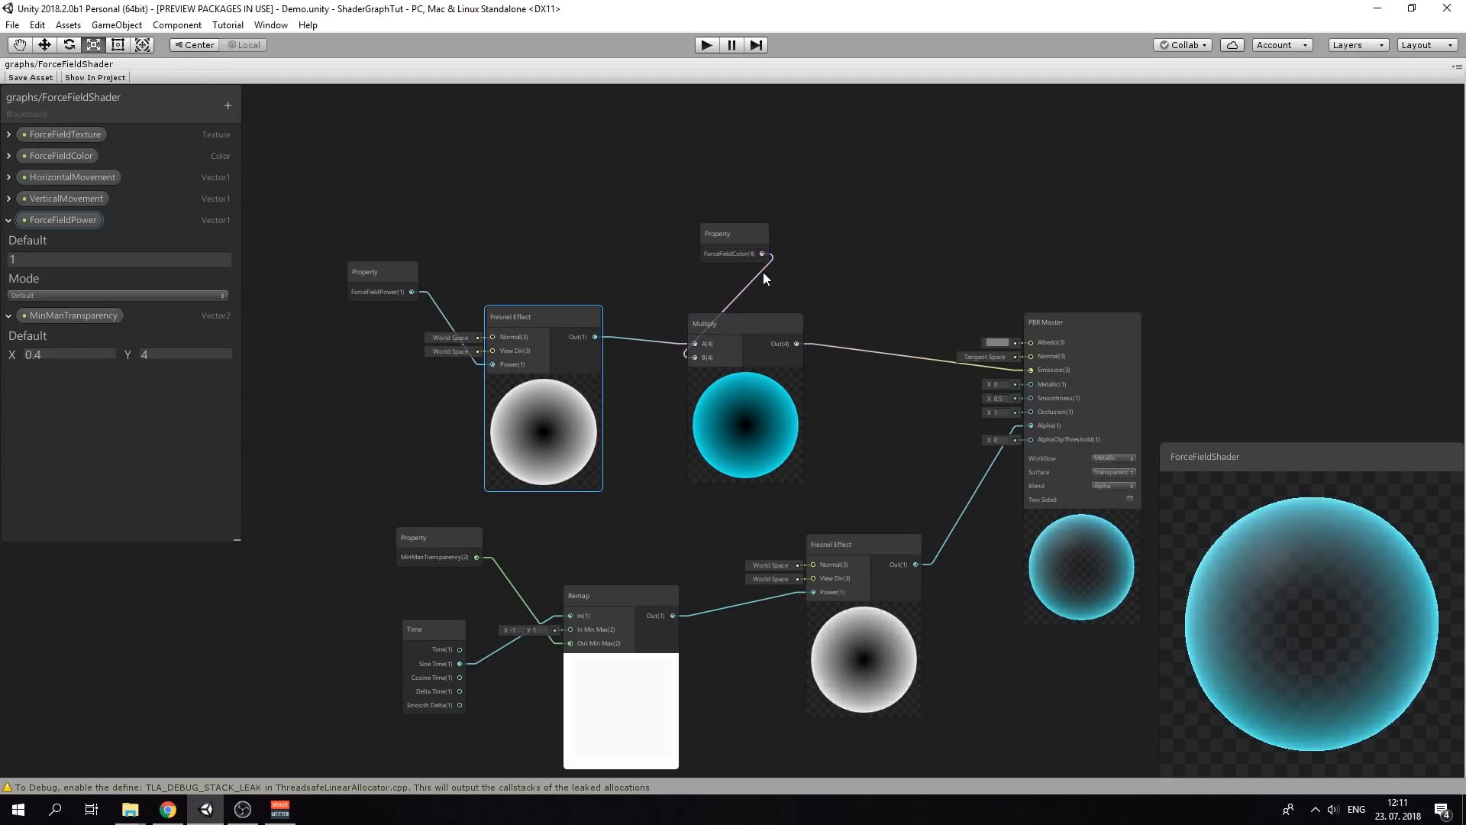
pyautogui.moveTo(717, 293); pyautogui.dragTo(702, 342)
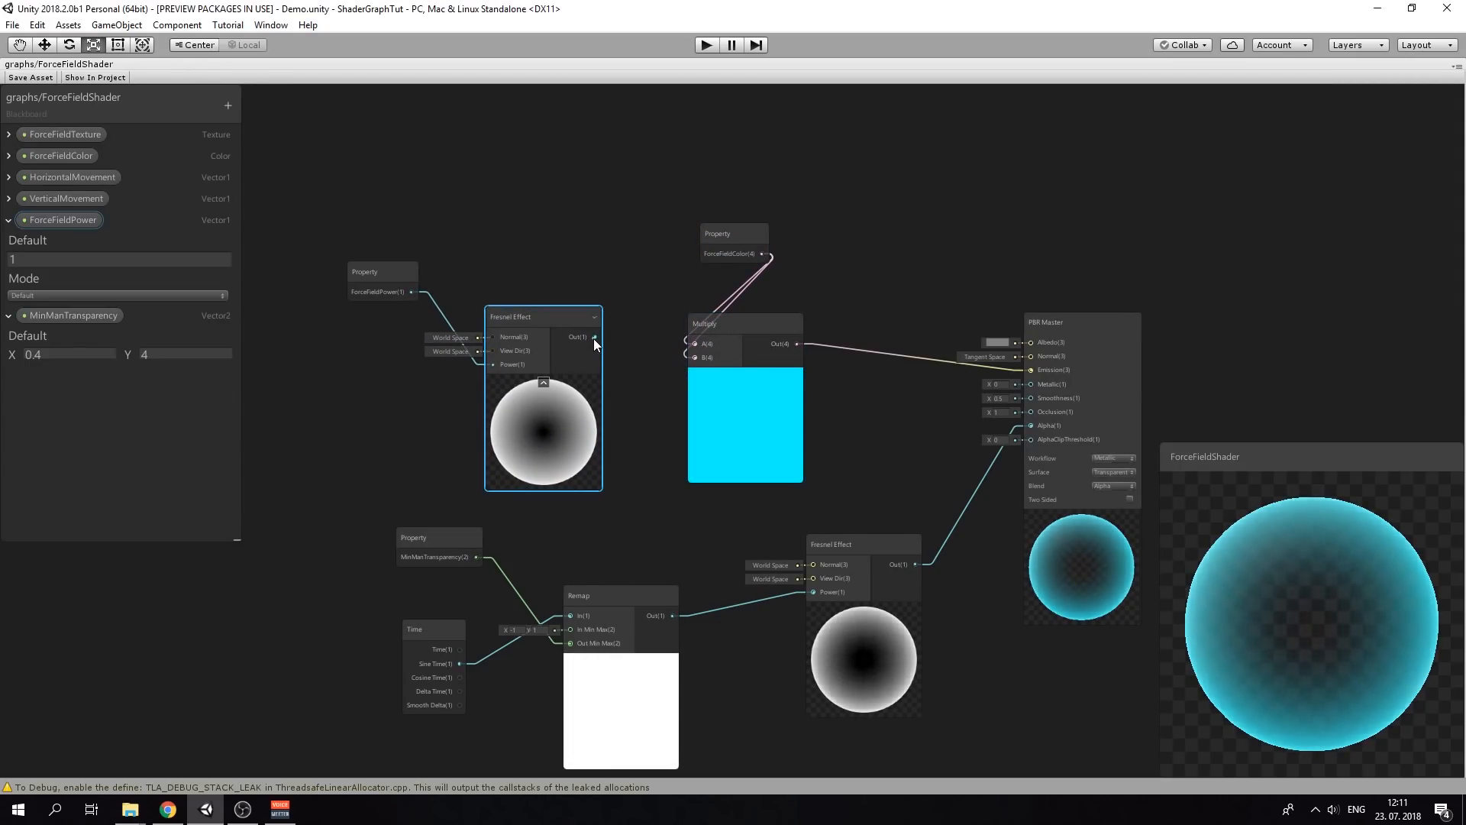
pyautogui.click(745, 327)
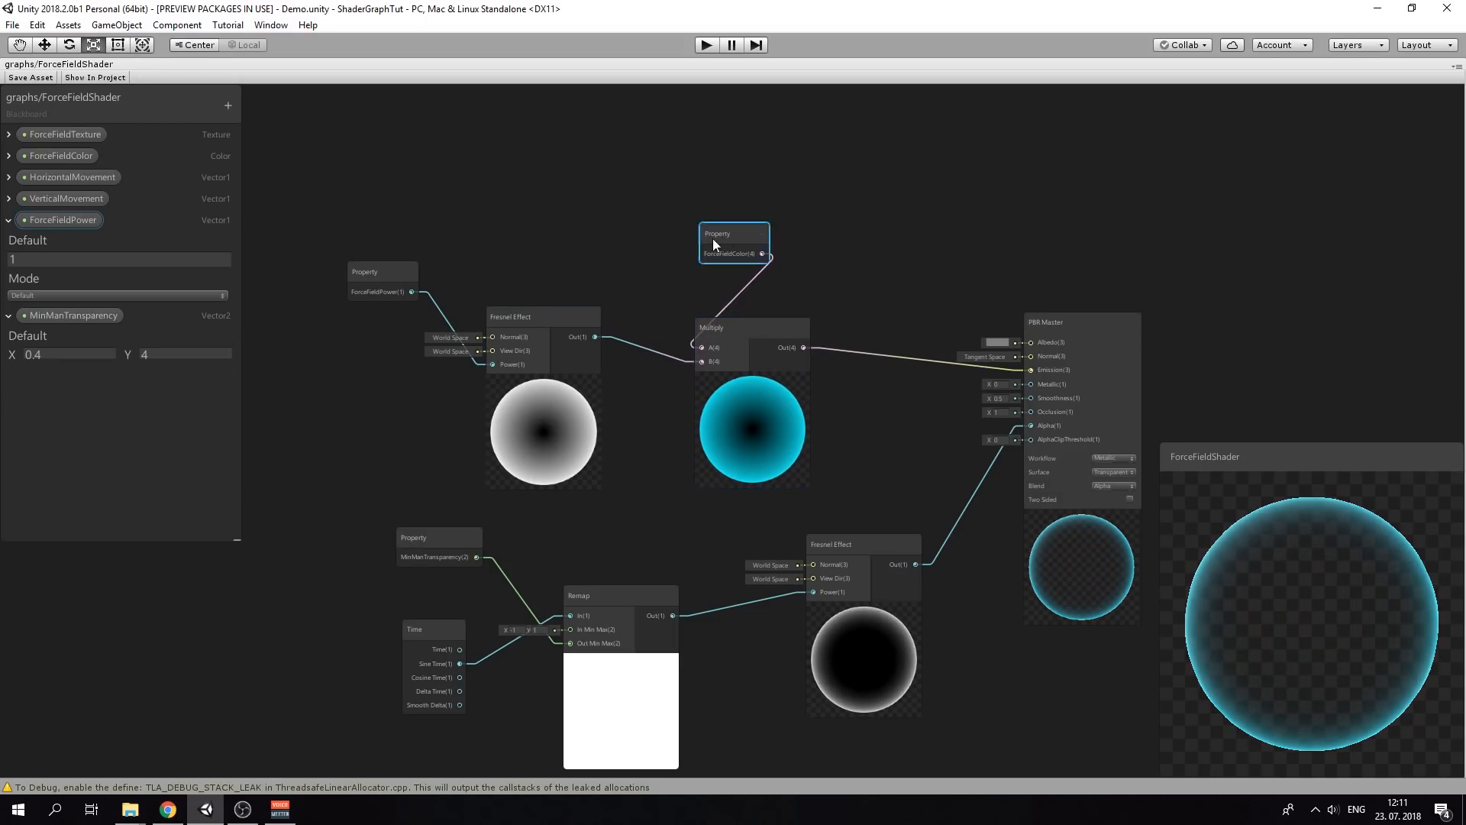
pyautogui.moveTo(712, 238); pyautogui.dragTo(625, 264)
pyautogui.moveTo(545, 319); pyautogui.dragTo(578, 364)
pyautogui.moveTo(408, 282); pyautogui.dragTo(462, 419)
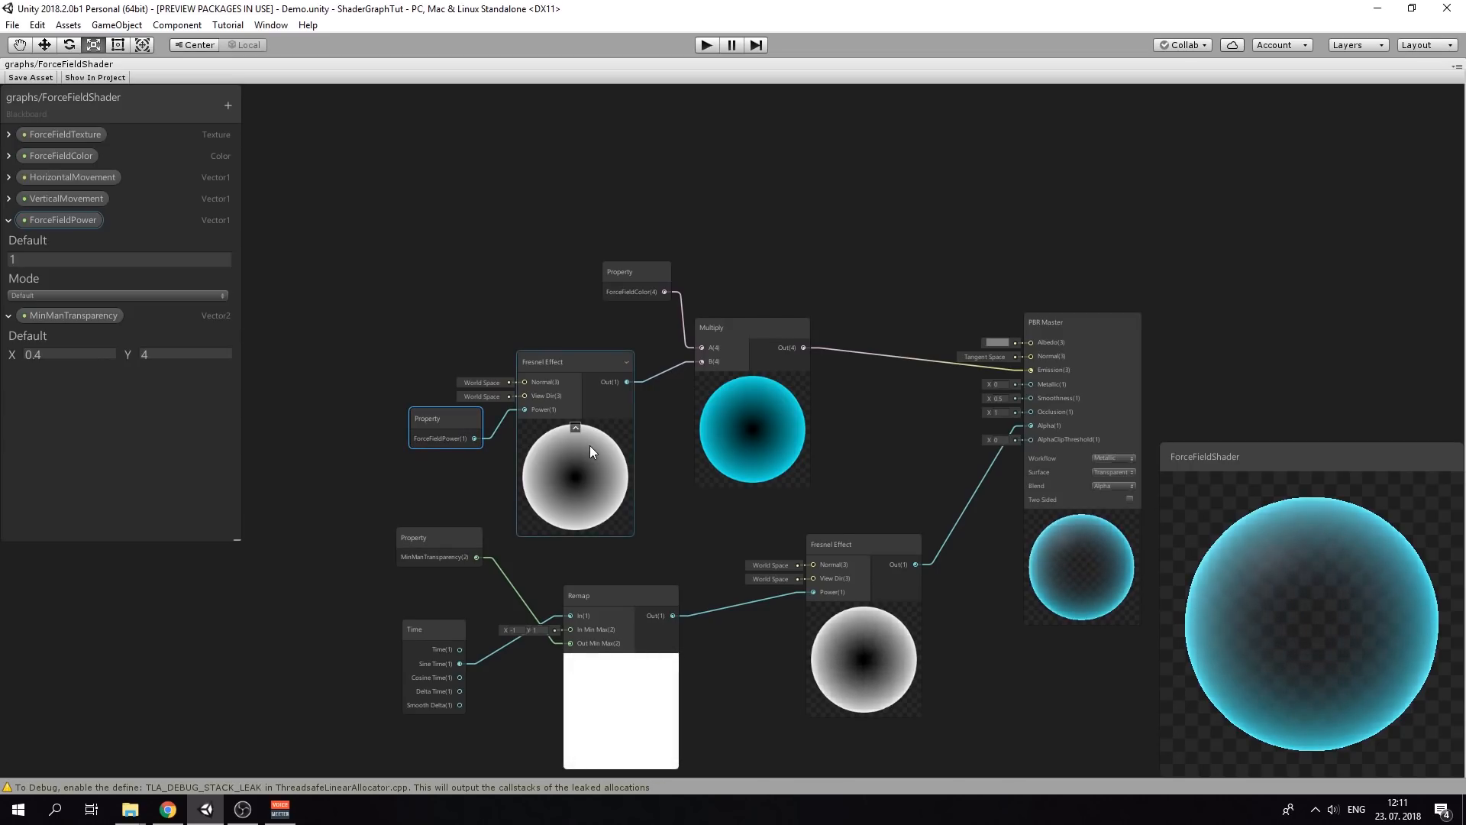
pyautogui.moveTo(755, 288); pyautogui.dragTo(730, 407, button='middle')
pyautogui.scroll(-5, 731, 386)
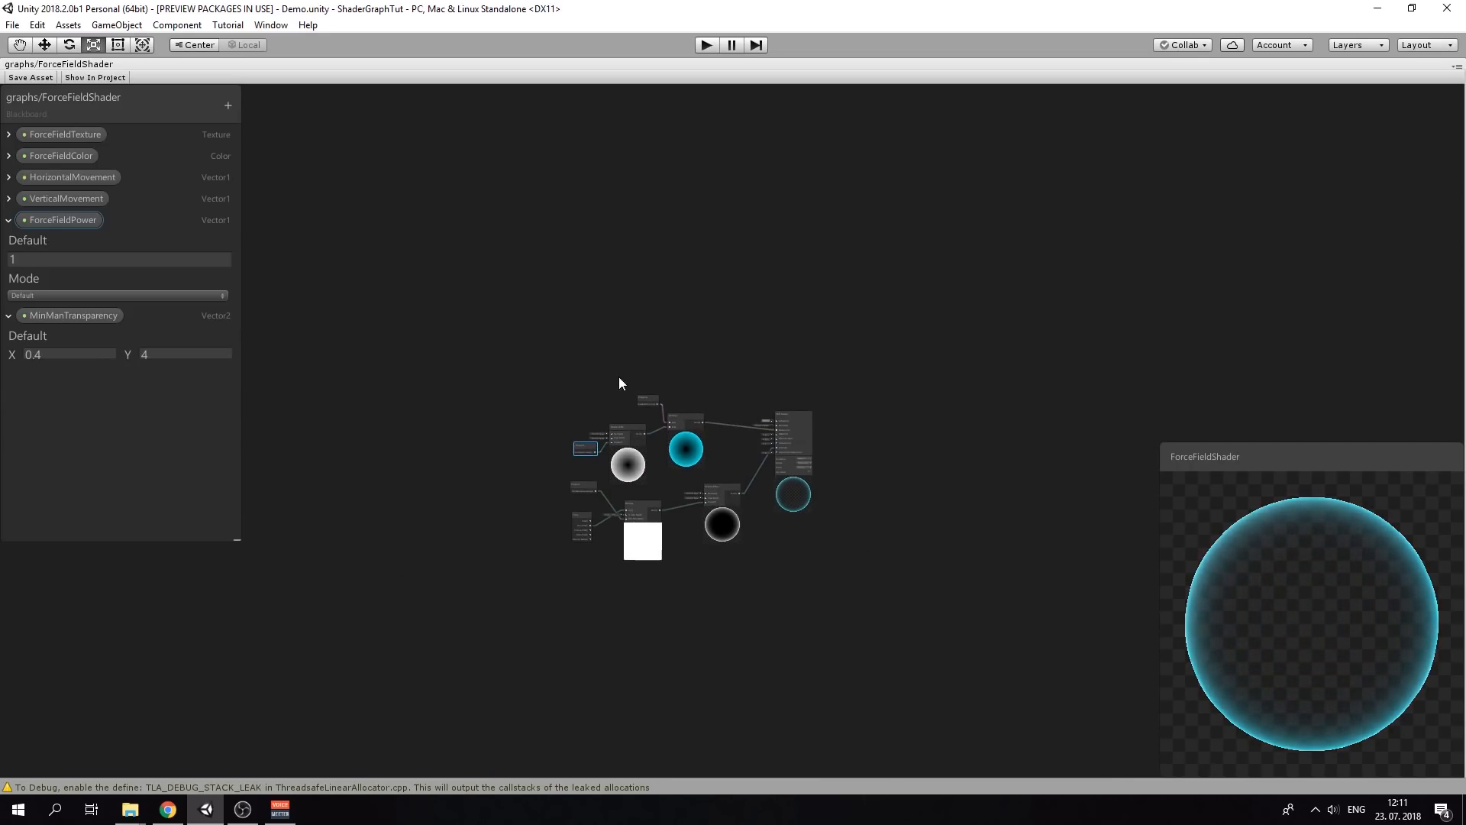
pyautogui.scroll(3, 630, 408)
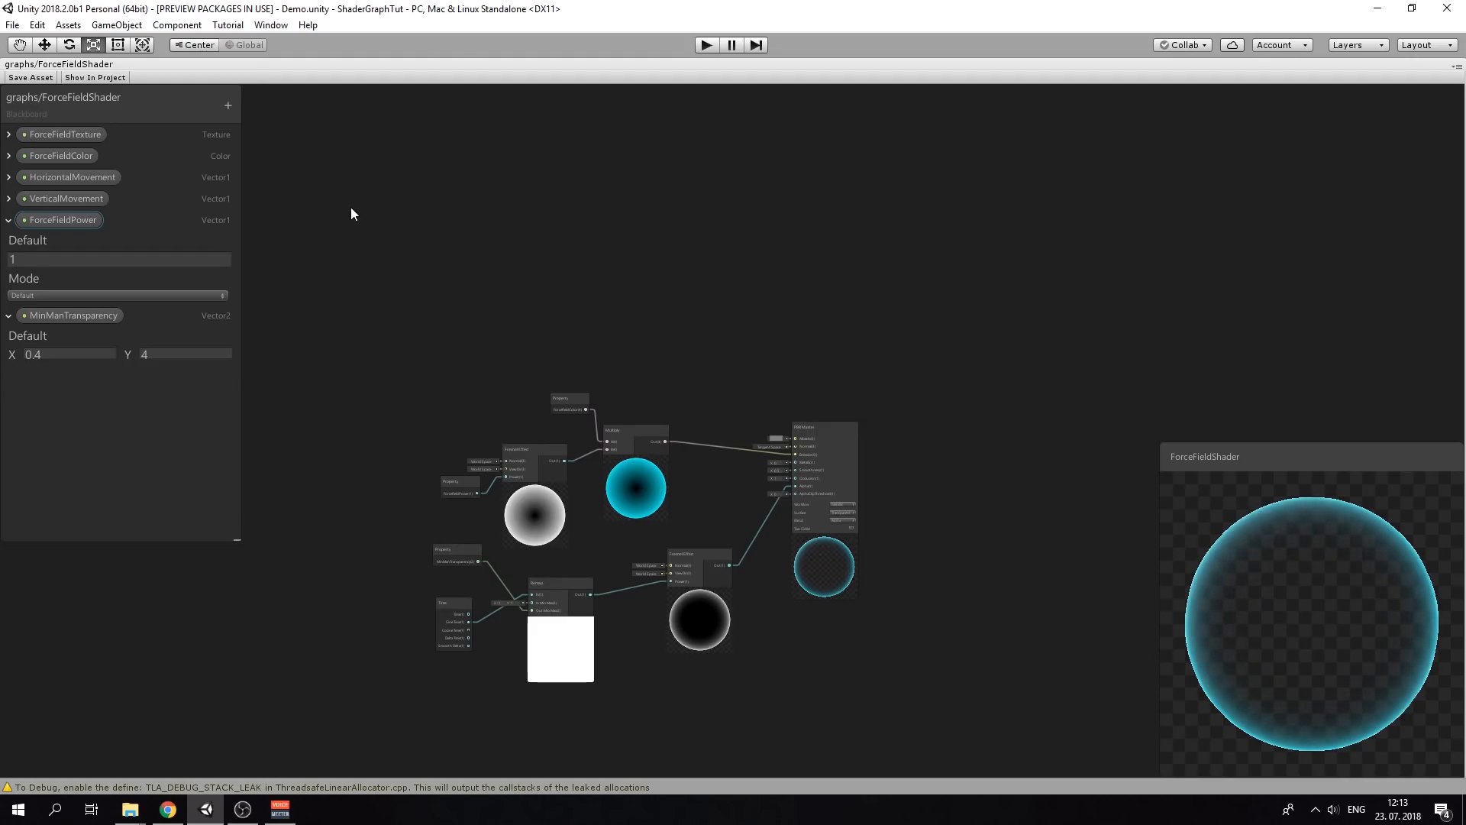
# Add a ForceFieldTexture property node to the graph
pyautogui.rightClick(350, 208)
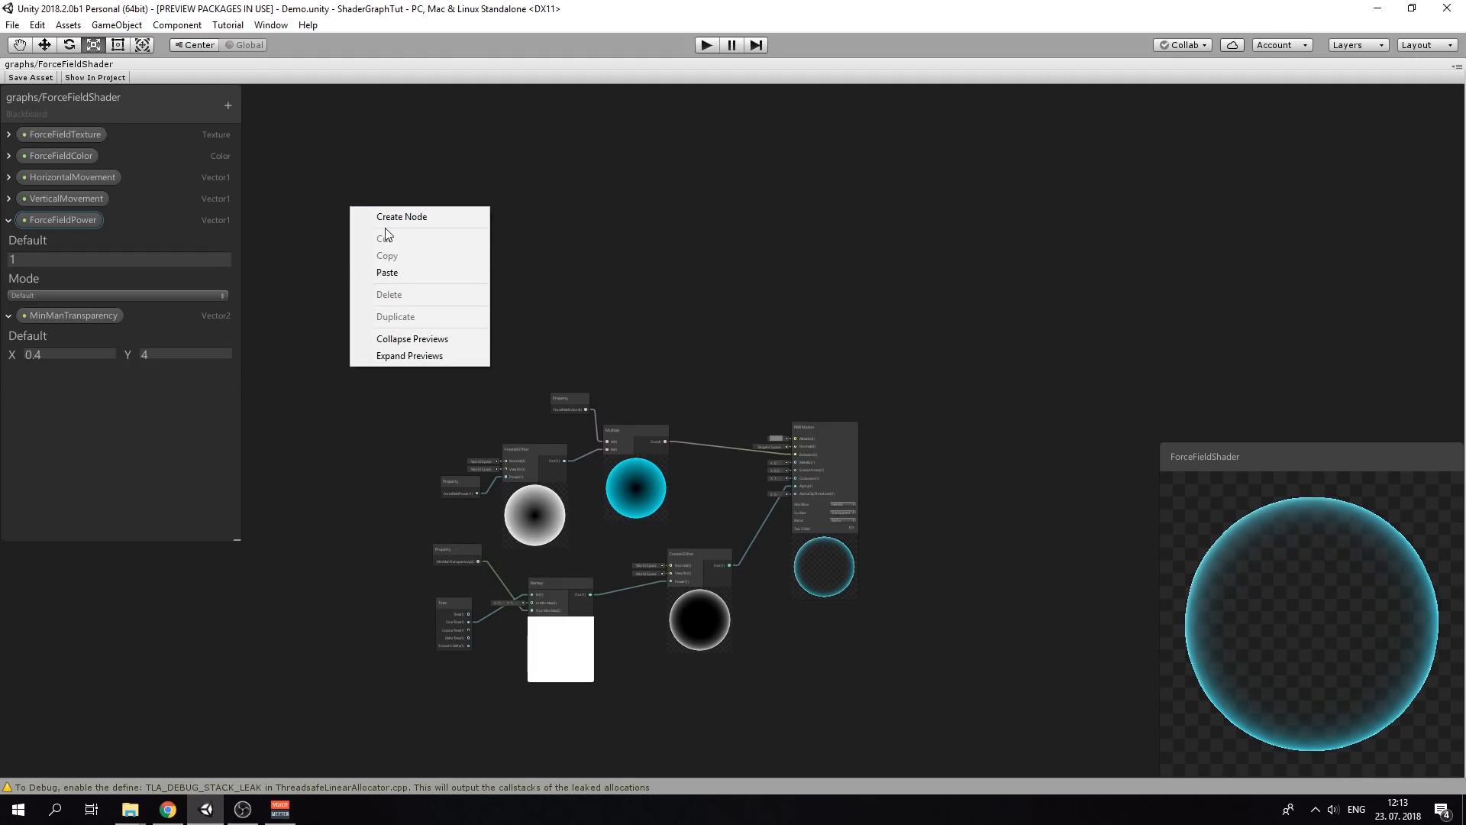
pyautogui.click(398, 217)
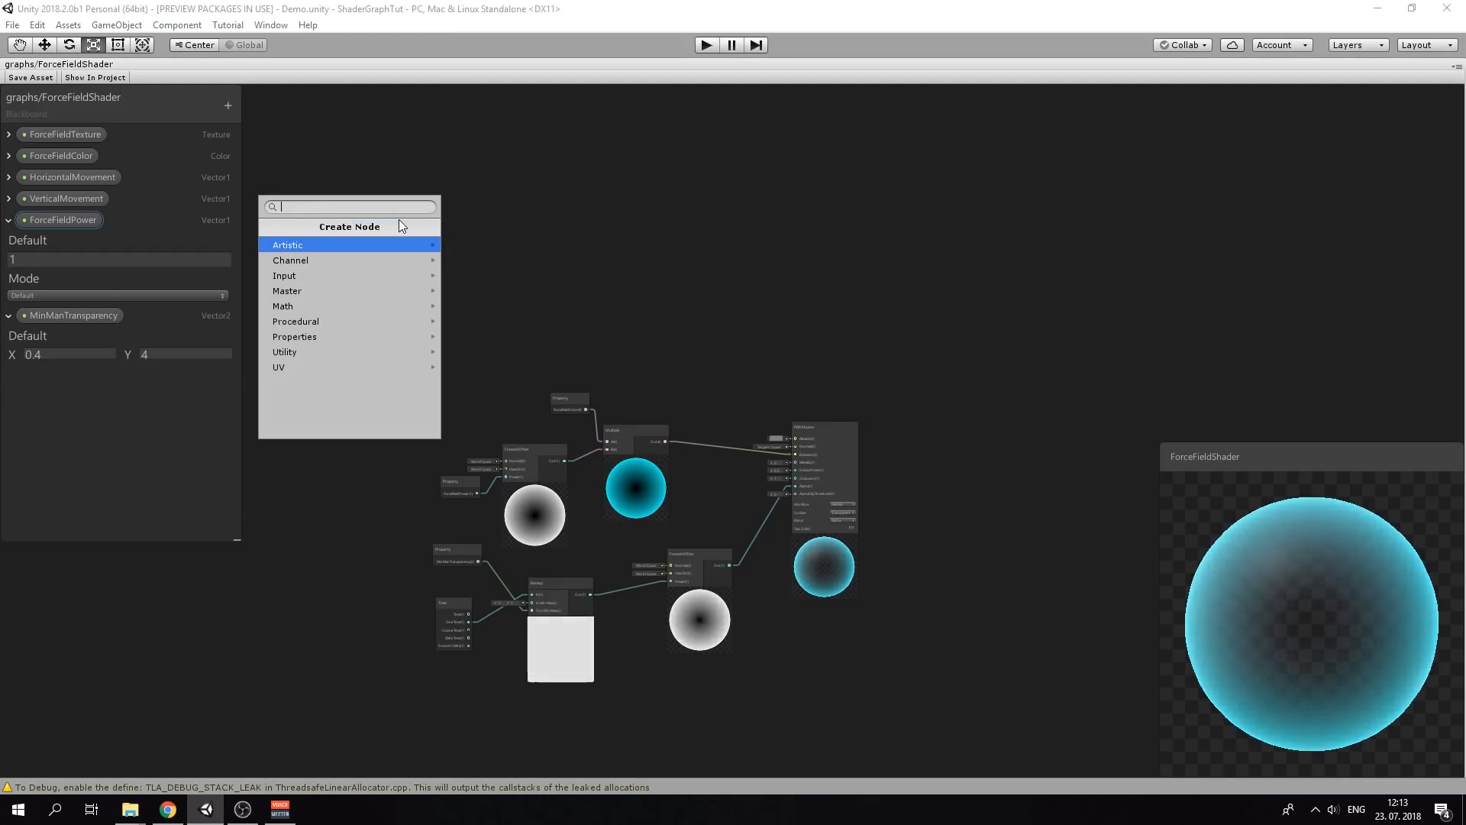
pyautogui.write('texu')
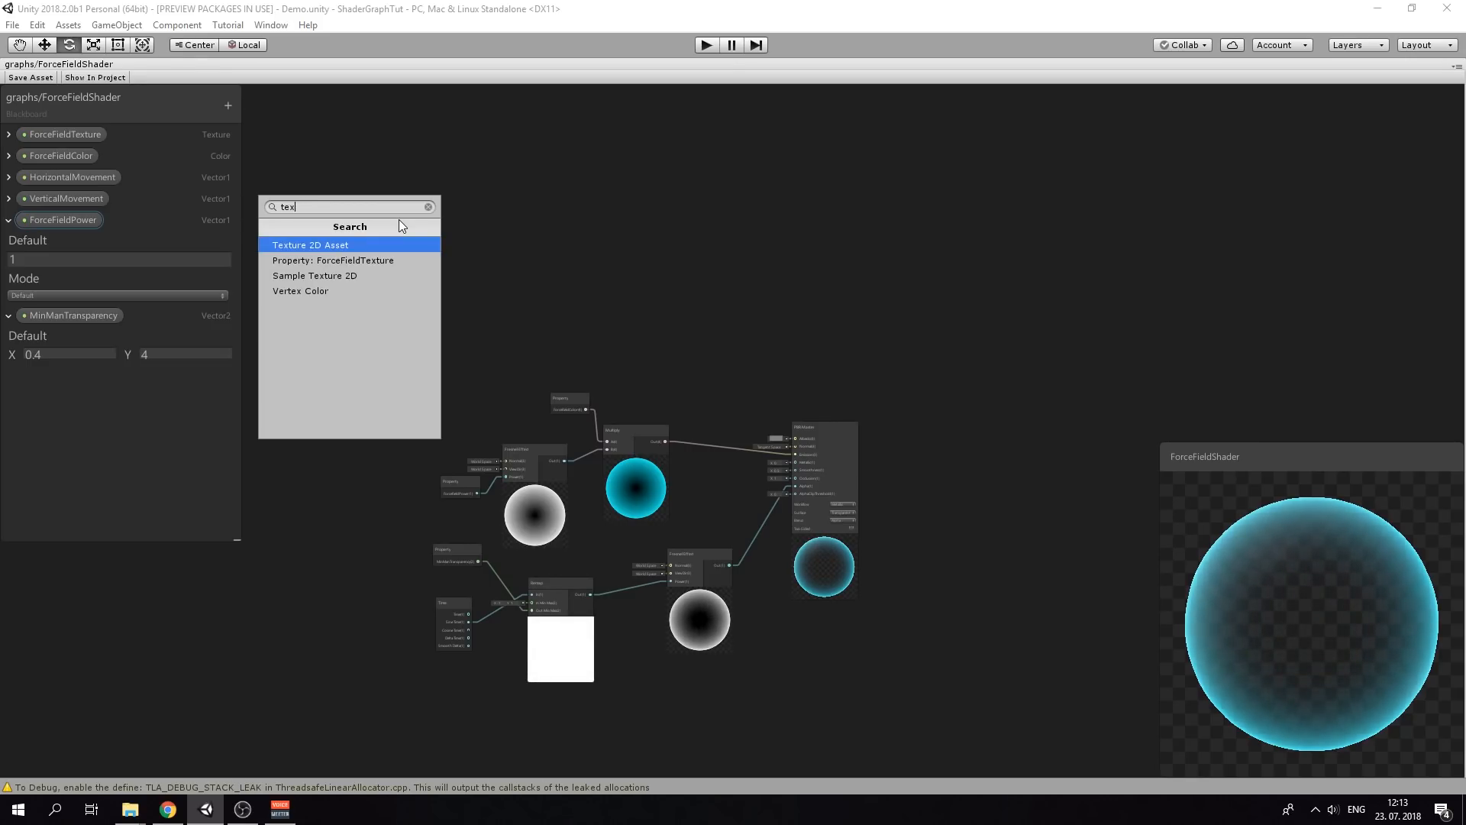
pyautogui.press('Down')
pyautogui.press('Return')
# Add a Sample Texture 2D node and place ForceFieldTexture beside it as its texture
pyautogui.rightClick(547, 289)
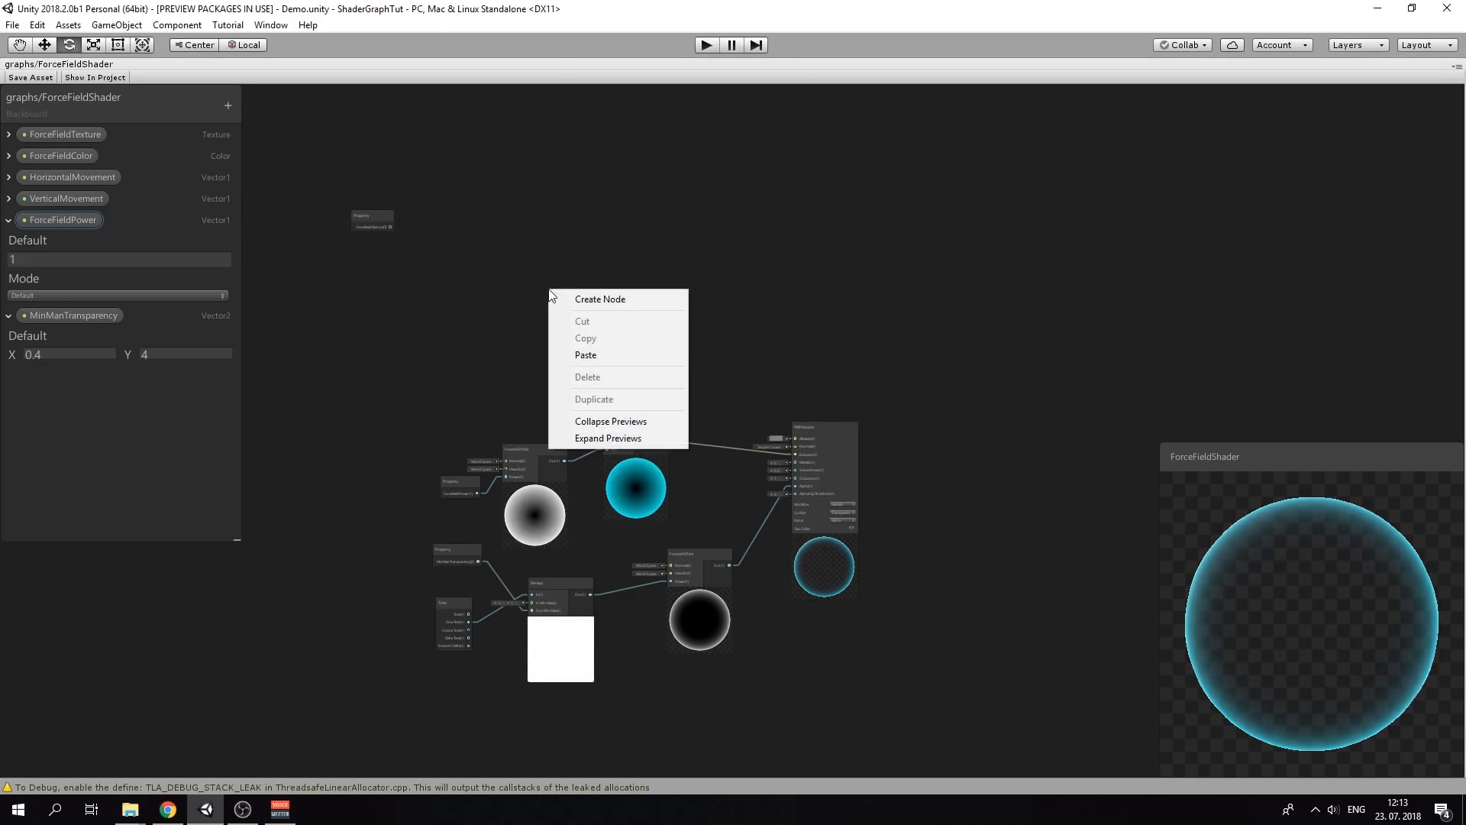
pyautogui.click(579, 299)
pyautogui.write('sampl')
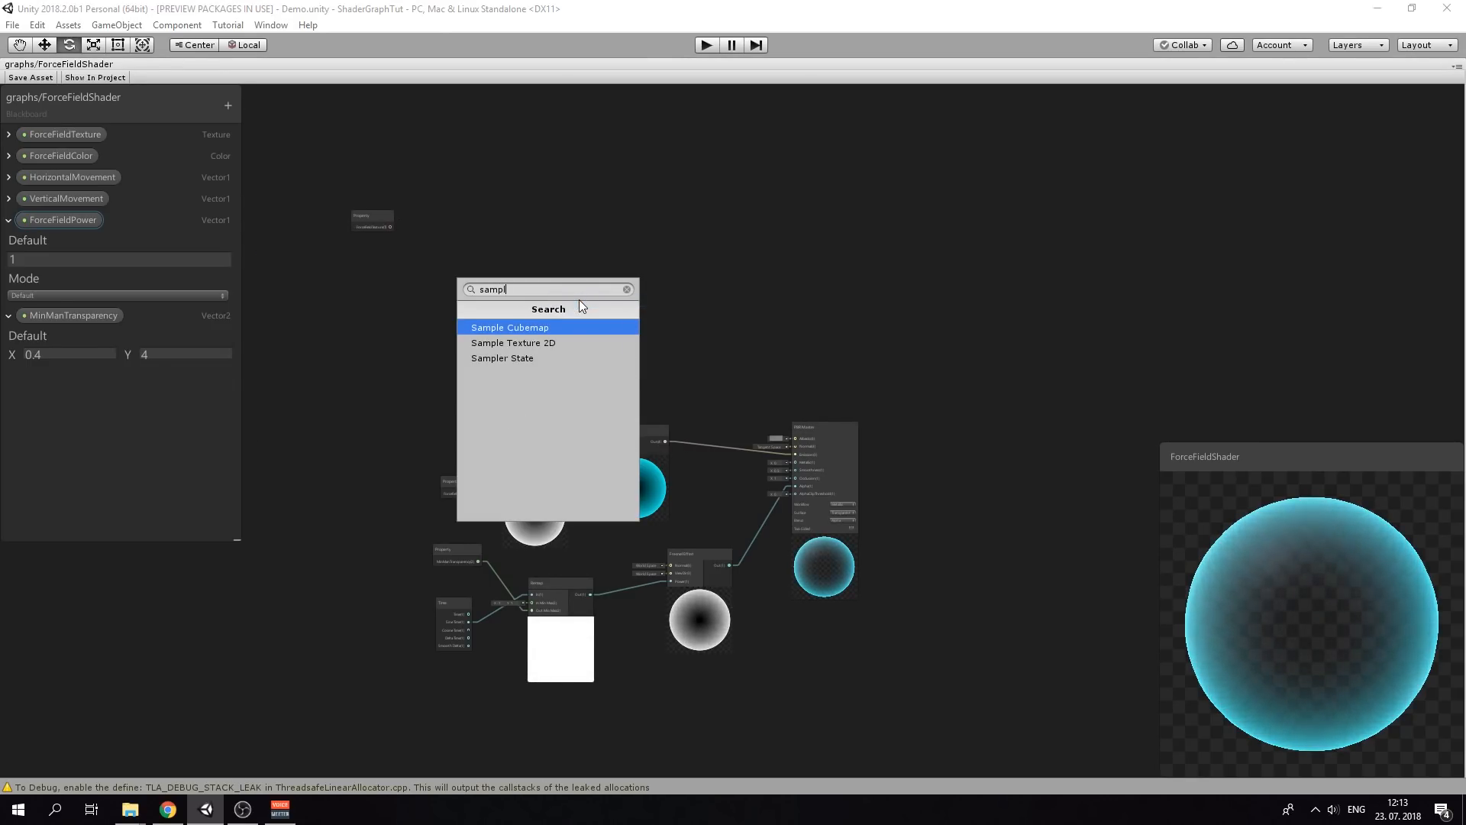
pyautogui.press('BackSpace')
pyautogui.press('BackSpace')
pyautogui.press('BackSpace')
pyautogui.press('BackSpace')
pyautogui.press('BackSpace')
pyautogui.write('te')
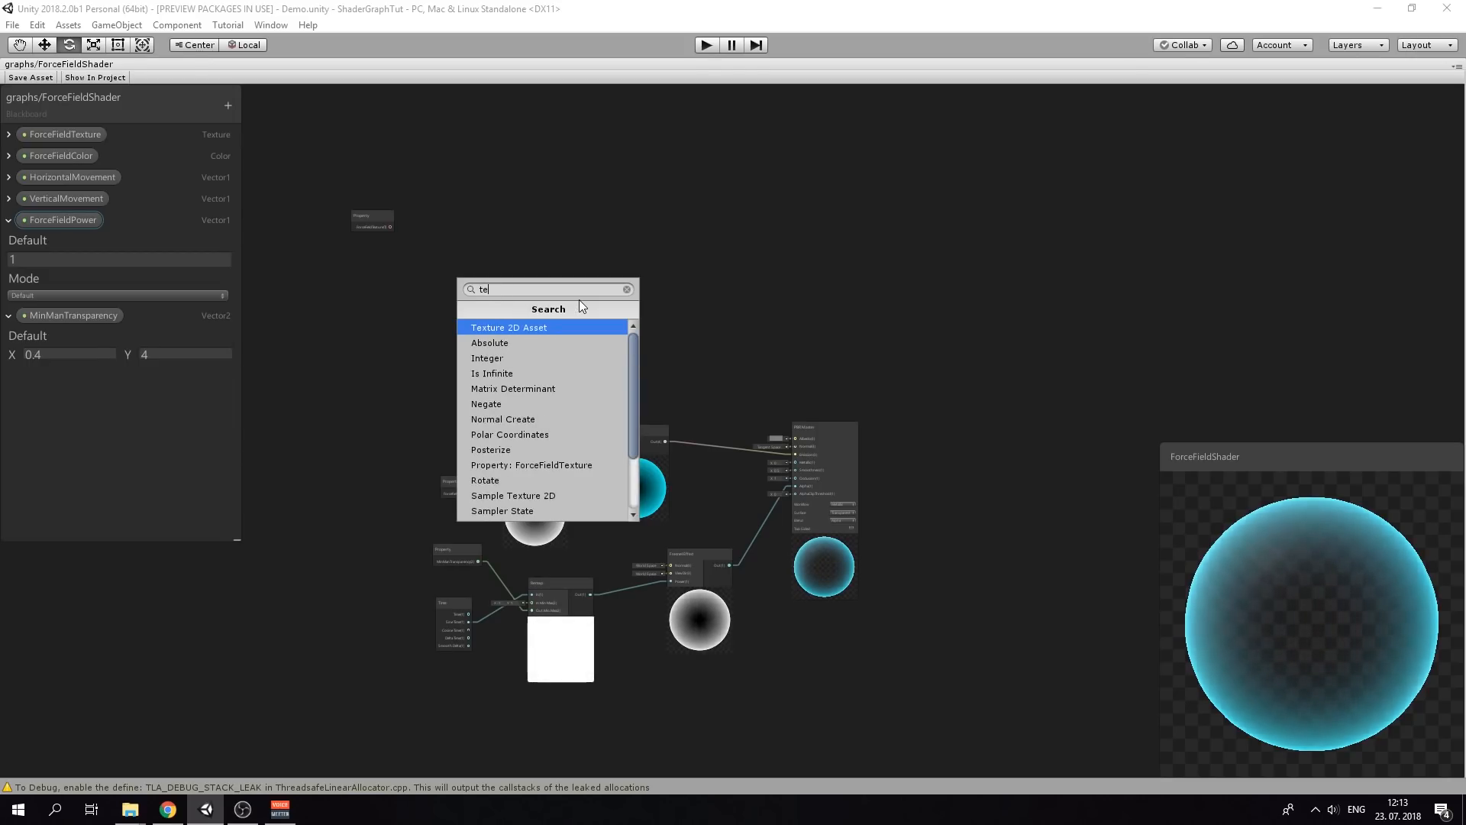
pyautogui.write('x')
pyautogui.press('Down')
pyautogui.press('Down')
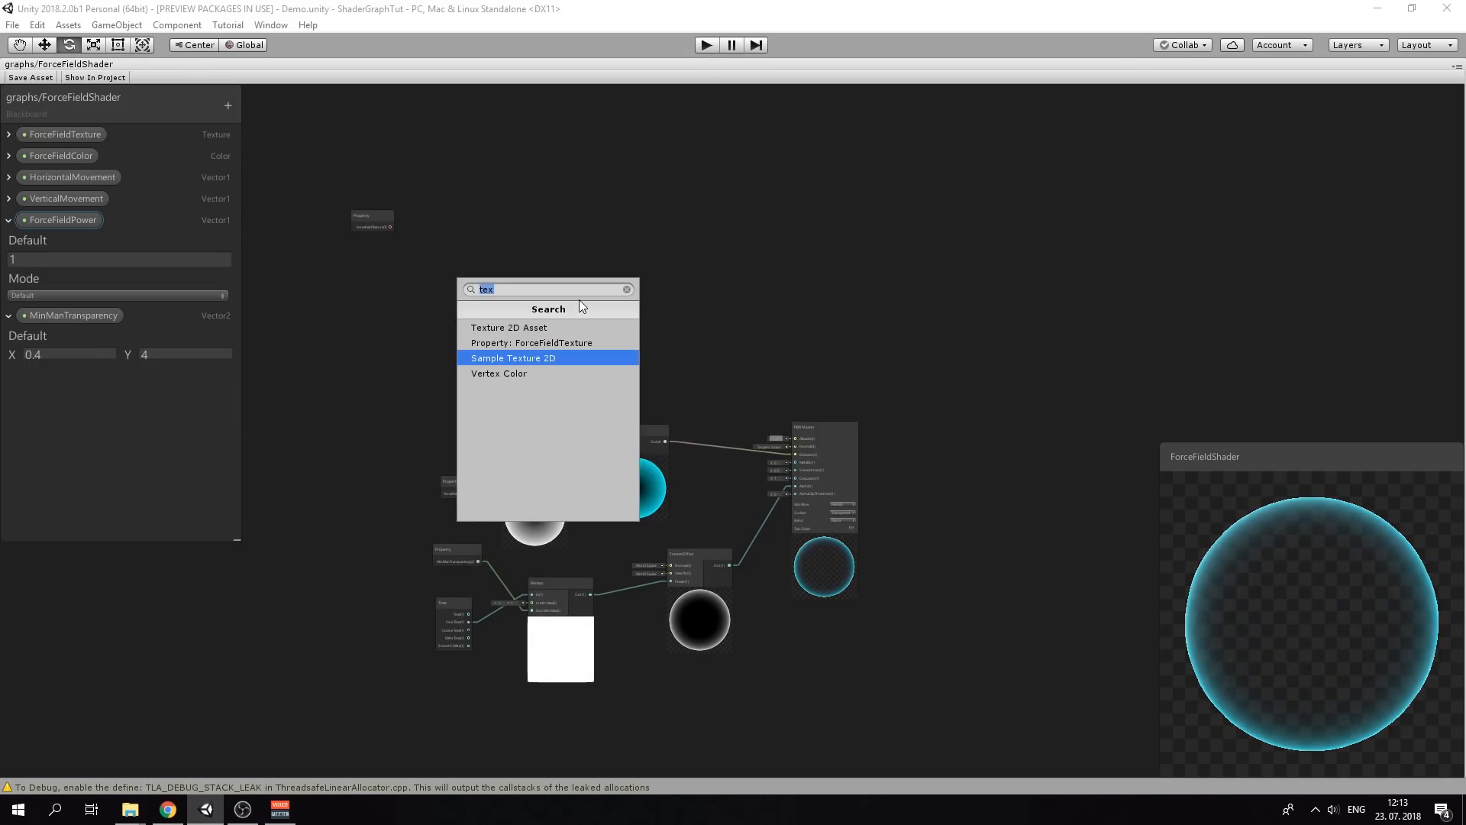
pyautogui.press('Return')
pyautogui.moveTo(587, 299); pyautogui.dragTo(550, 237)
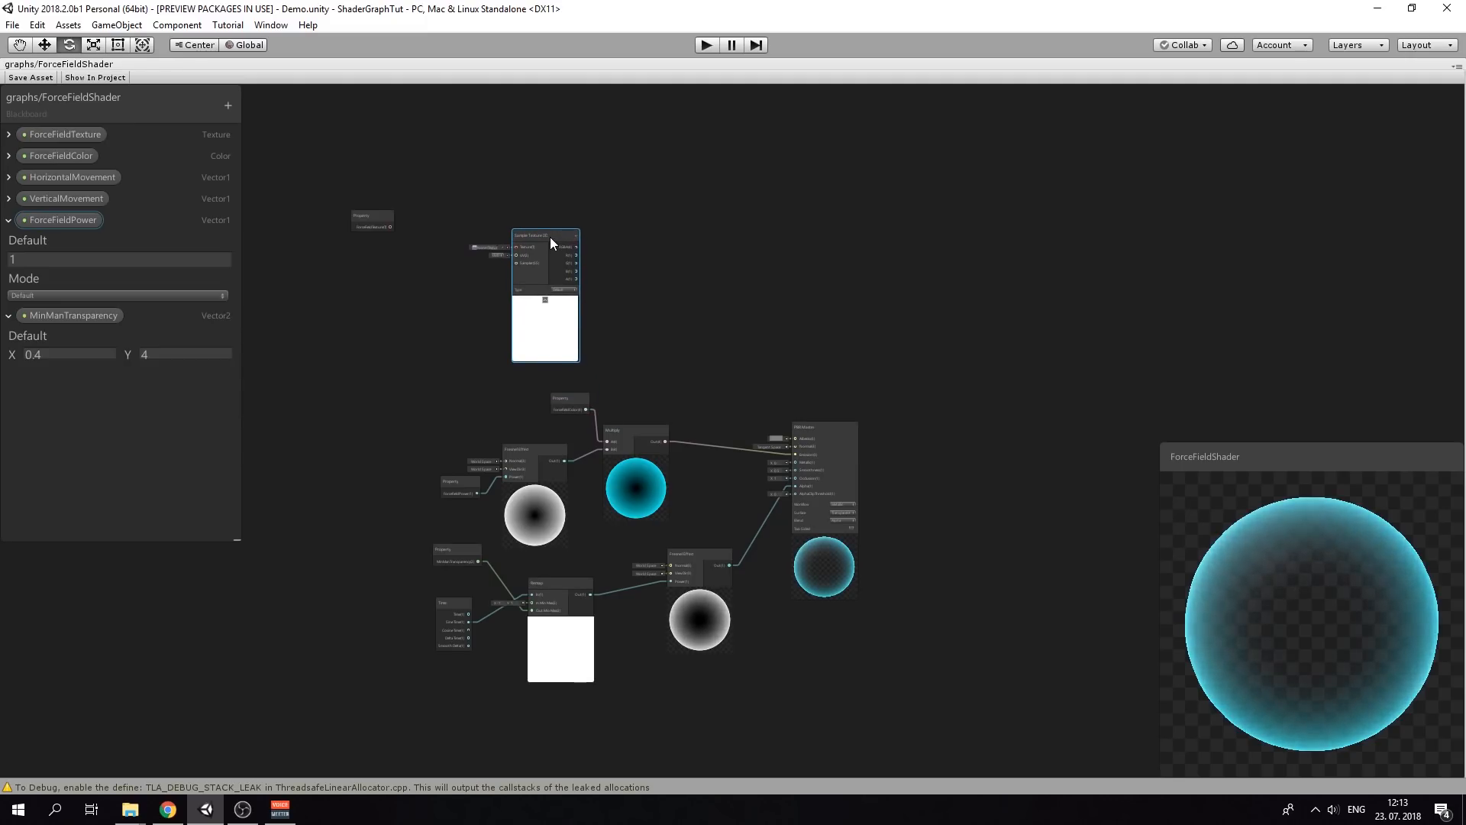
pyautogui.scroll(5, 450, 264)
pyautogui.moveTo(304, 154); pyautogui.dragTo(603, 230)
# Wire the Sample Texture 2D RGBA output into PBR Master Albedo
pyautogui.moveTo(1070, 465); pyautogui.dragTo(1010, 460)
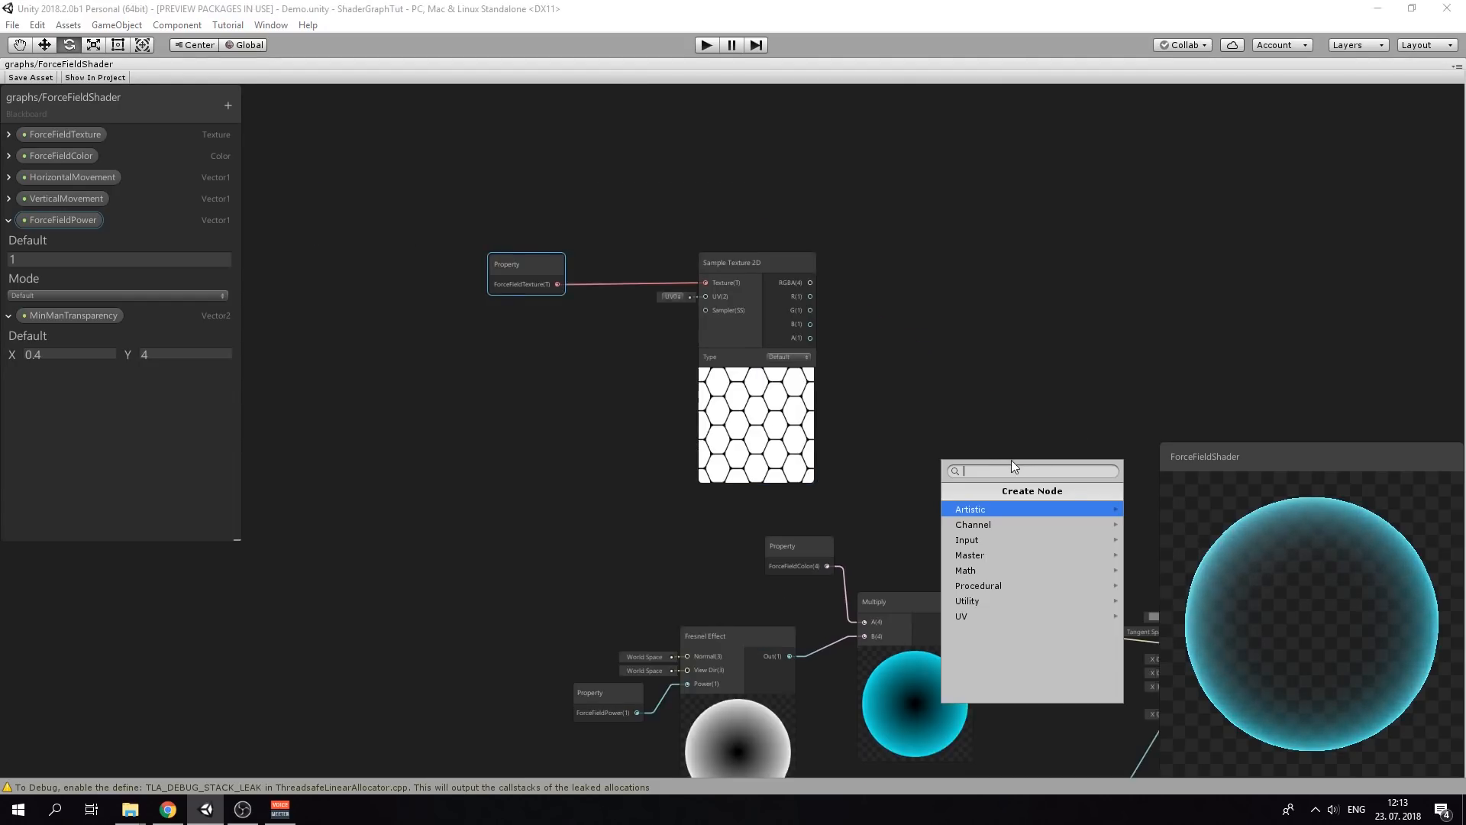
pyautogui.press('Escape')
pyautogui.scroll(-4, 840, 353)
pyautogui.moveTo(609, 205); pyautogui.dragTo(942, 496)
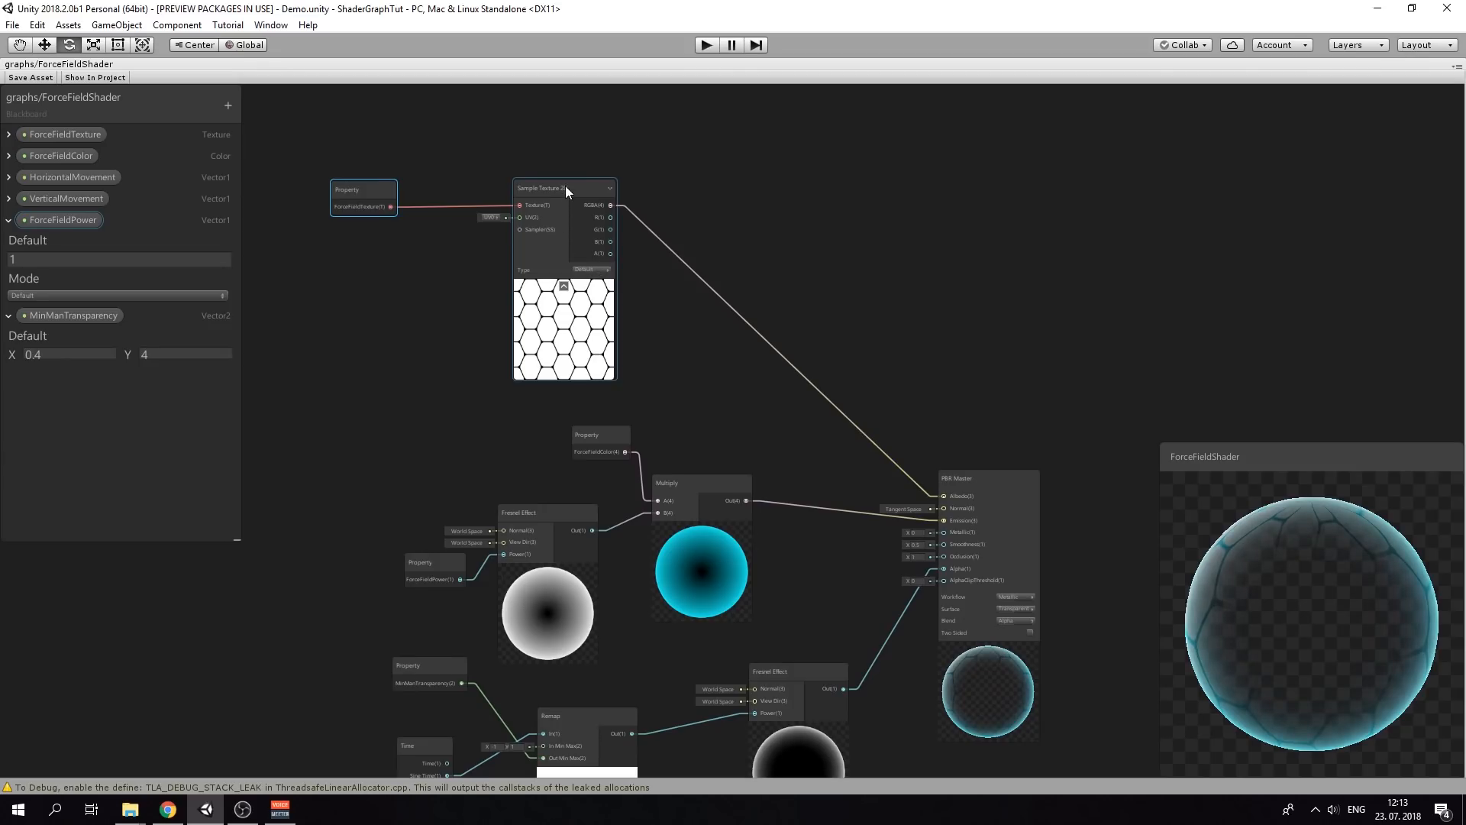
pyautogui.moveTo(565, 186); pyautogui.dragTo(556, 184)
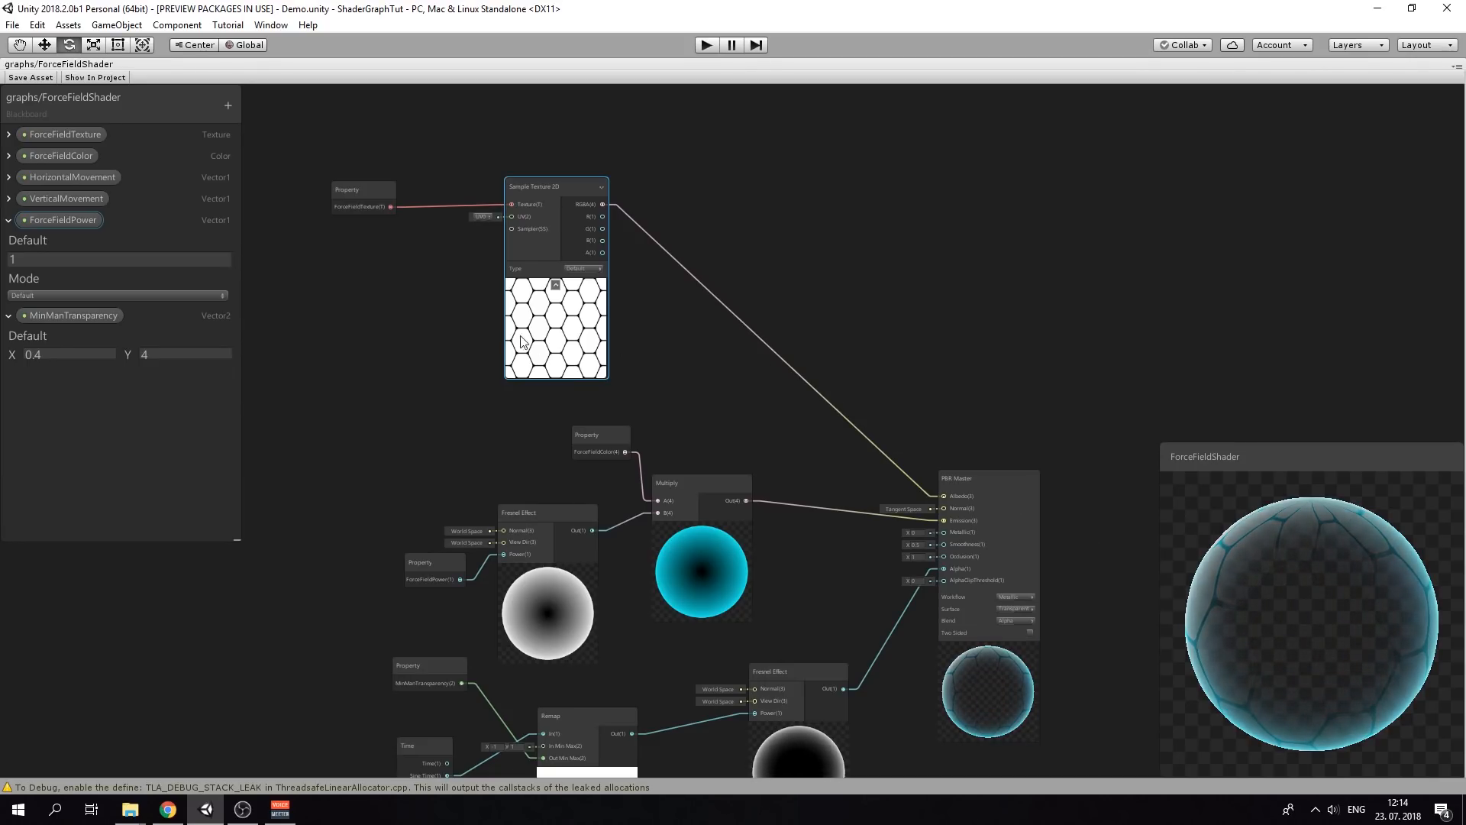
pyautogui.scroll(3, 473, 315)
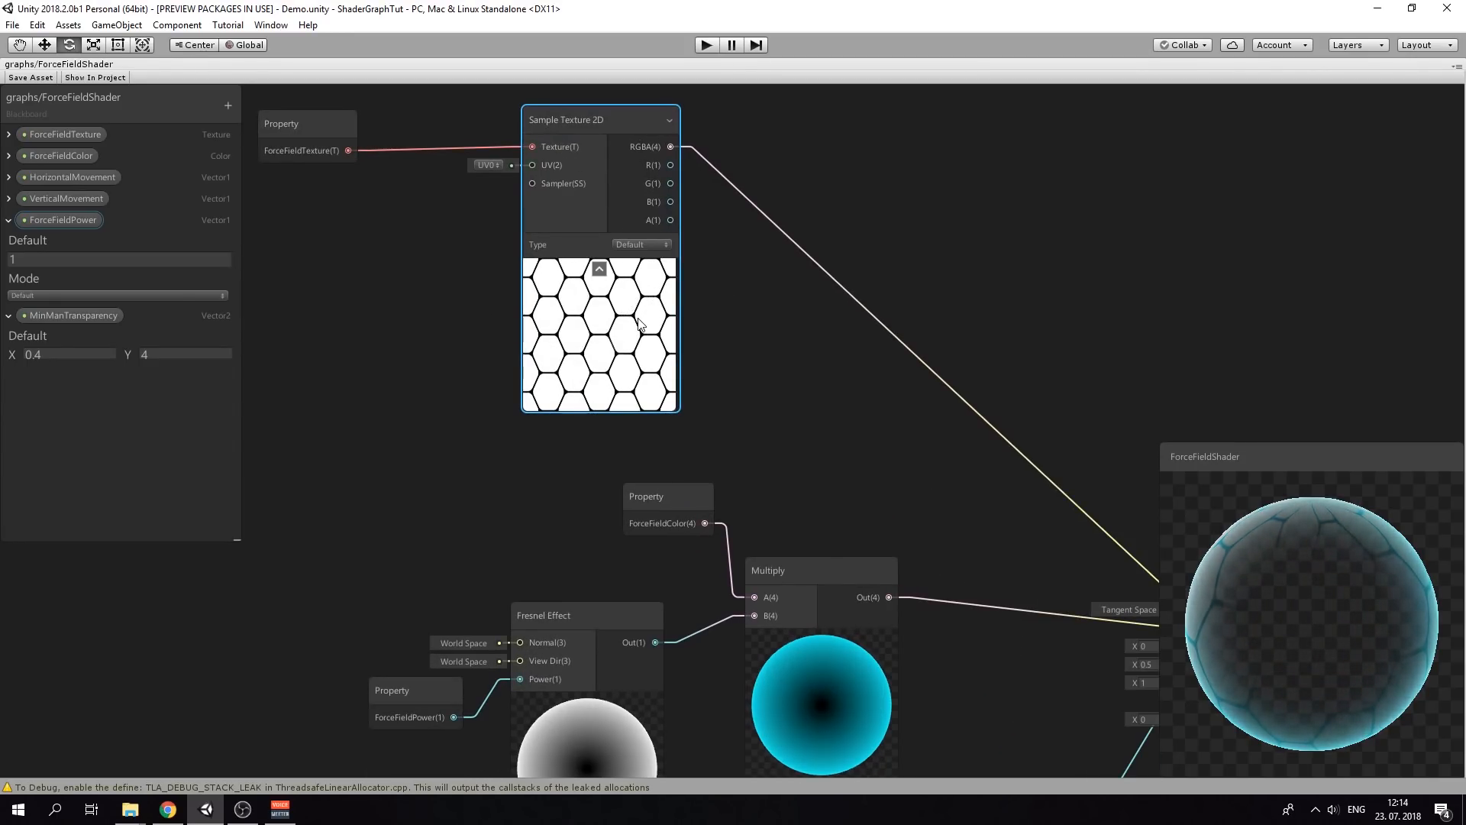
pyautogui.scroll(-5, 759, 314)
pyautogui.scroll(5, 789, 318)
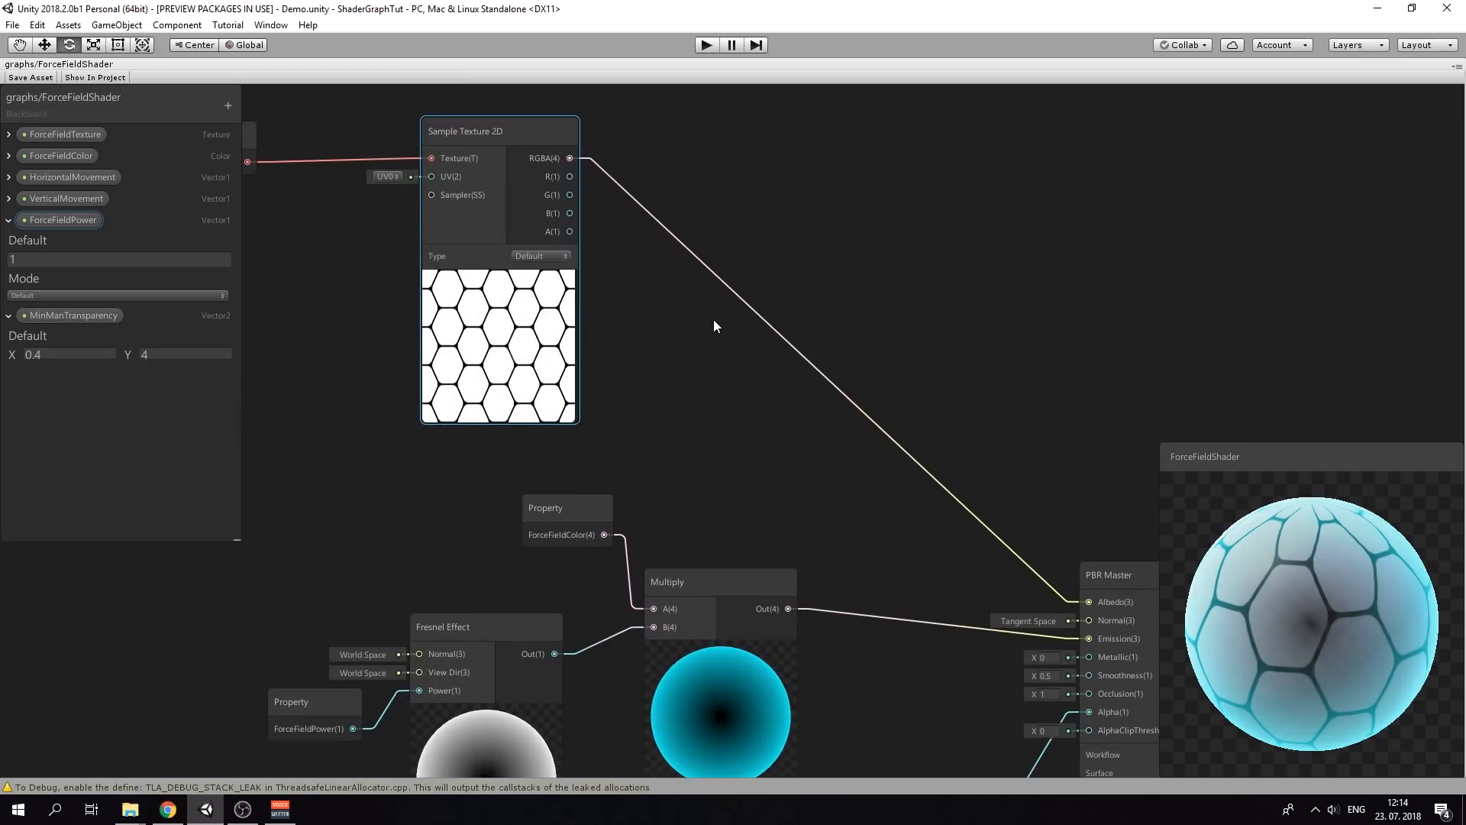
# Insert an Invert Colors node between the texture's RGBA output and PBR Master Albedo
pyautogui.rightClick(804, 287)
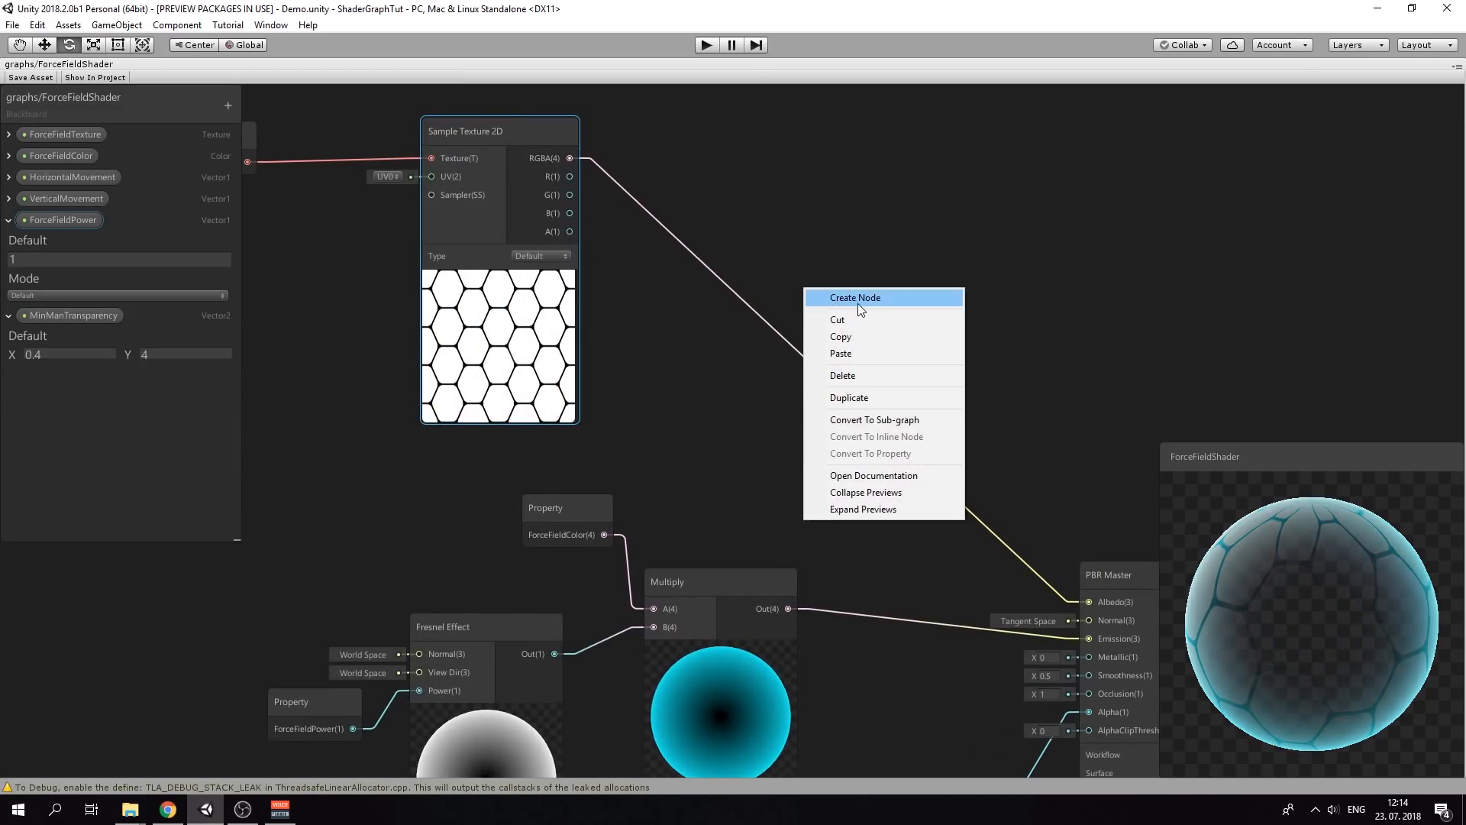
pyautogui.click(858, 298)
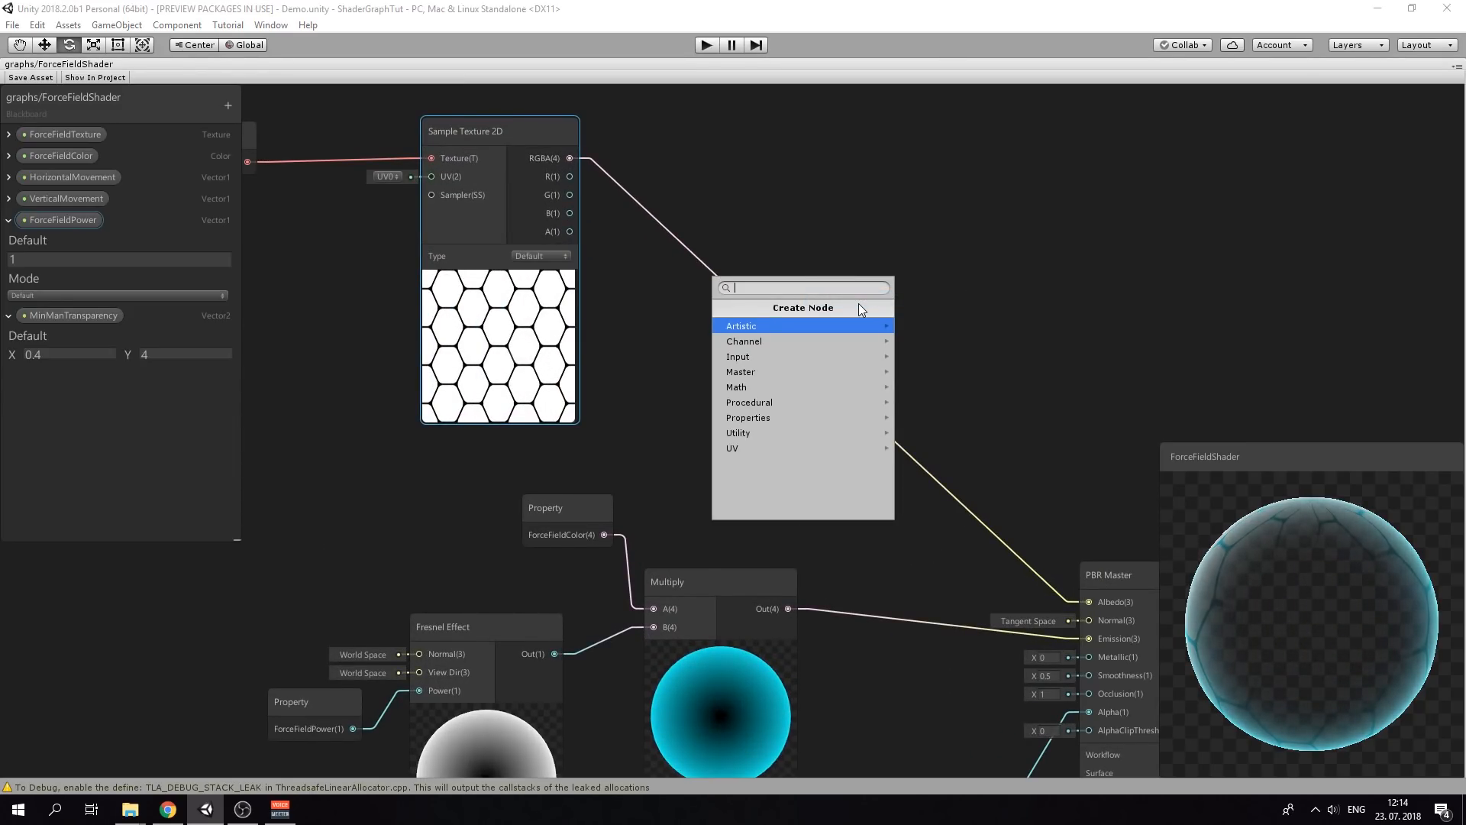
pyautogui.write('inver')
pyautogui.press('Down')
pyautogui.press('Return')
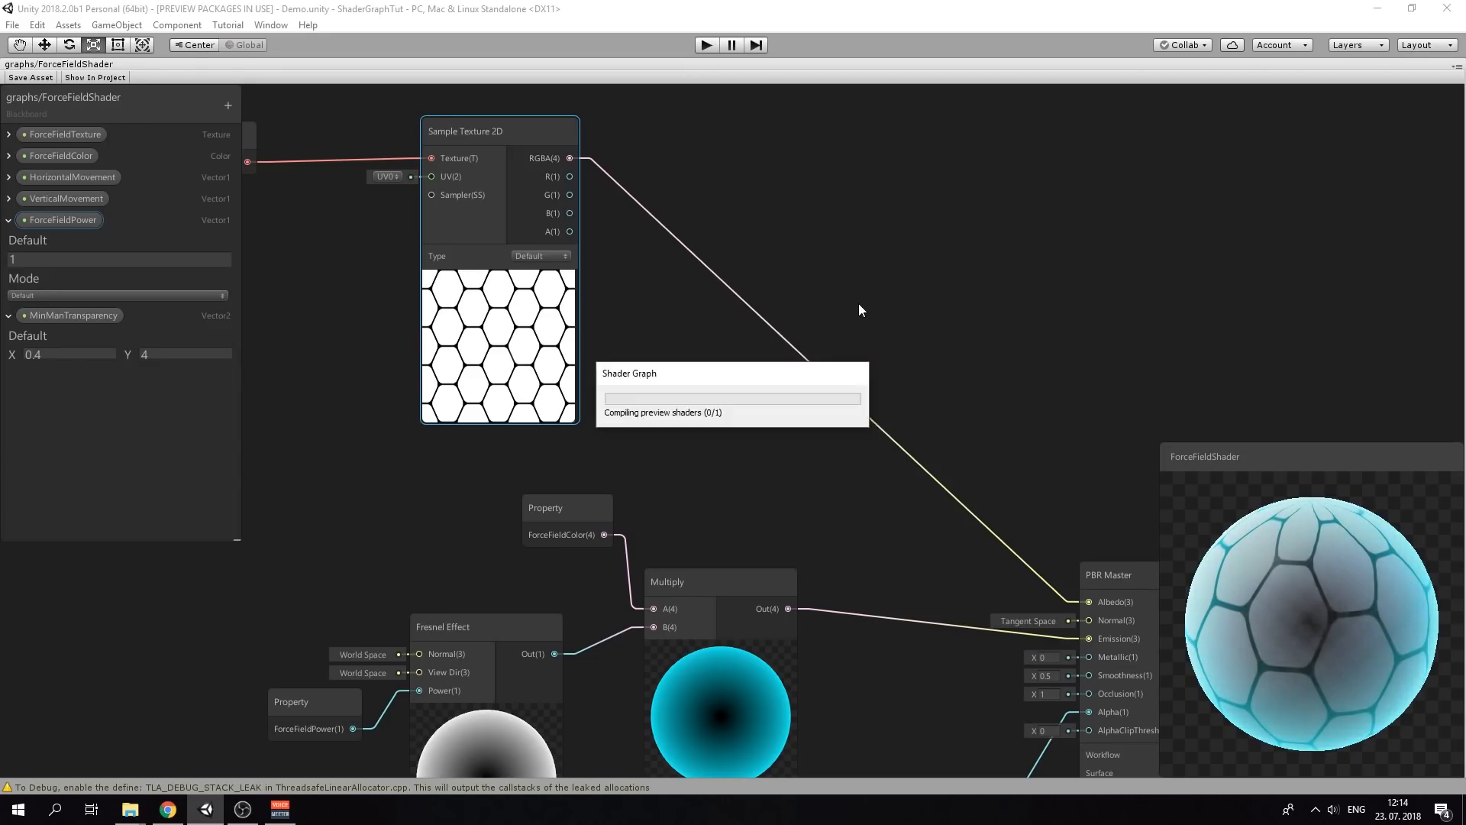
pyautogui.moveTo(569, 160); pyautogui.dragTo(817, 336)
pyautogui.moveTo(889, 305); pyautogui.dragTo(784, 220)
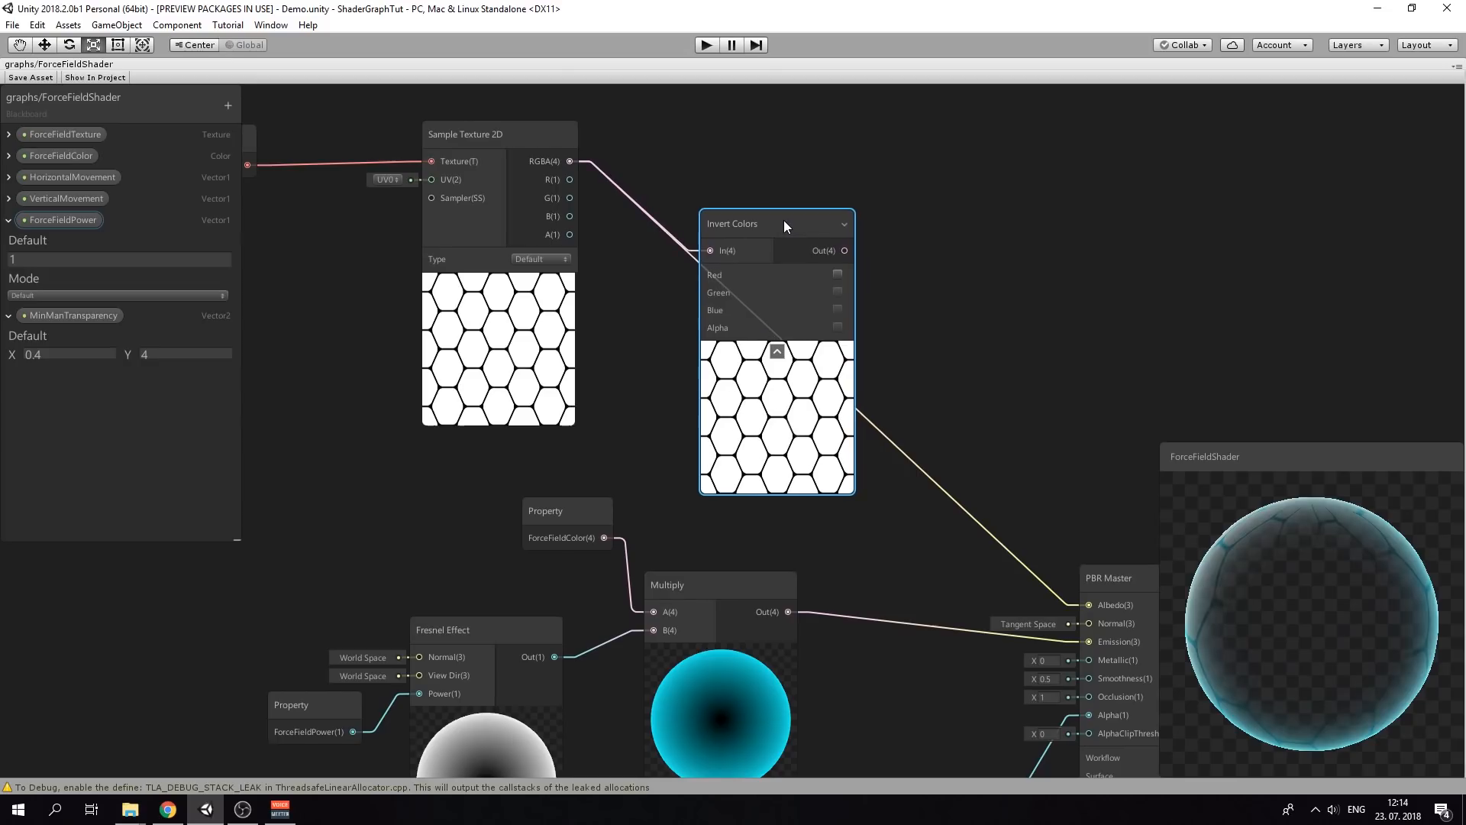
pyautogui.moveTo(1084, 599); pyautogui.dragTo(1089, 603)
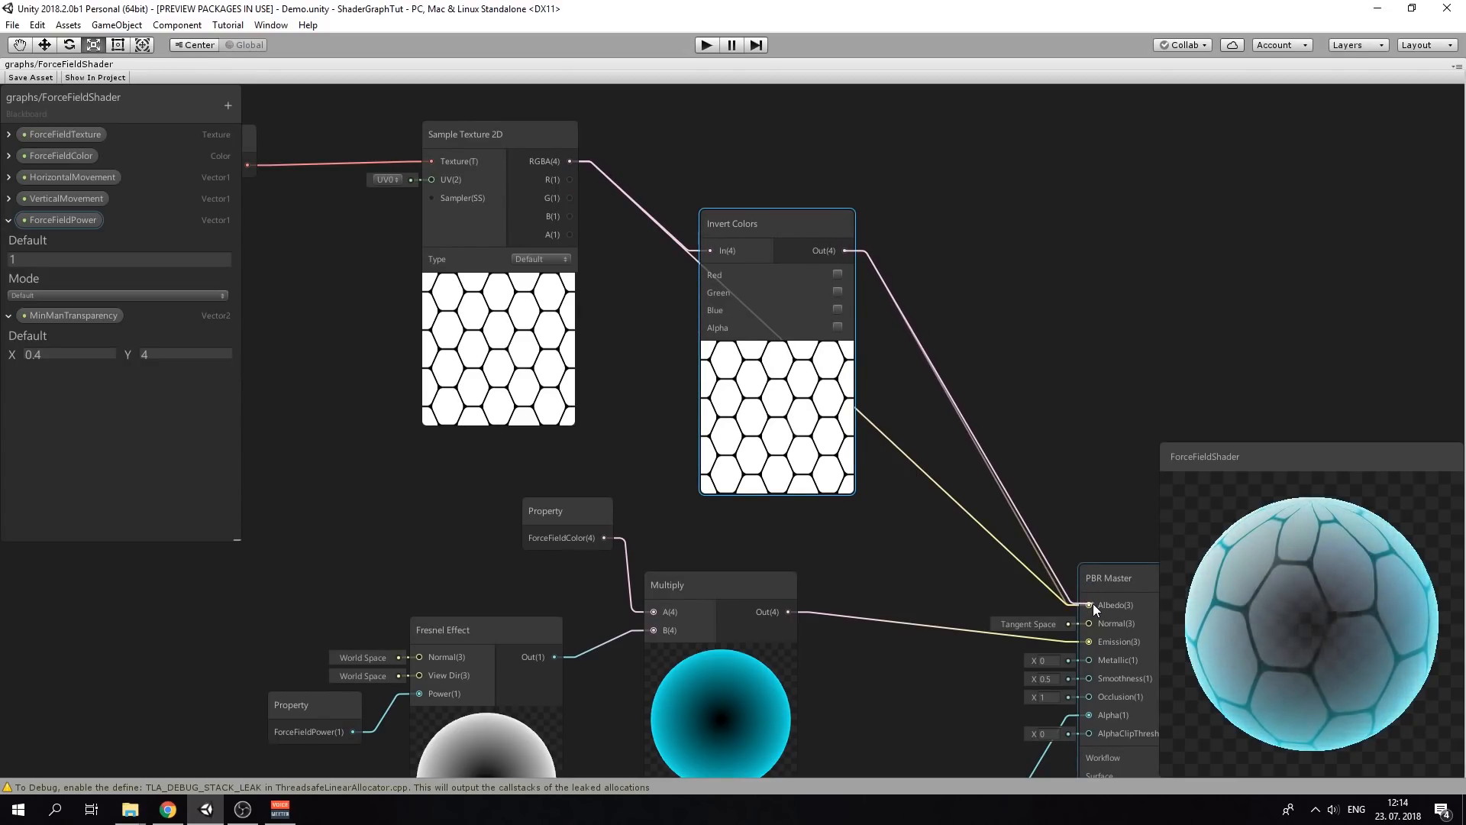
# Enable Green and Blue inversion, then arrange the texture nodes beside Invert Colors
pyautogui.click(838, 293)
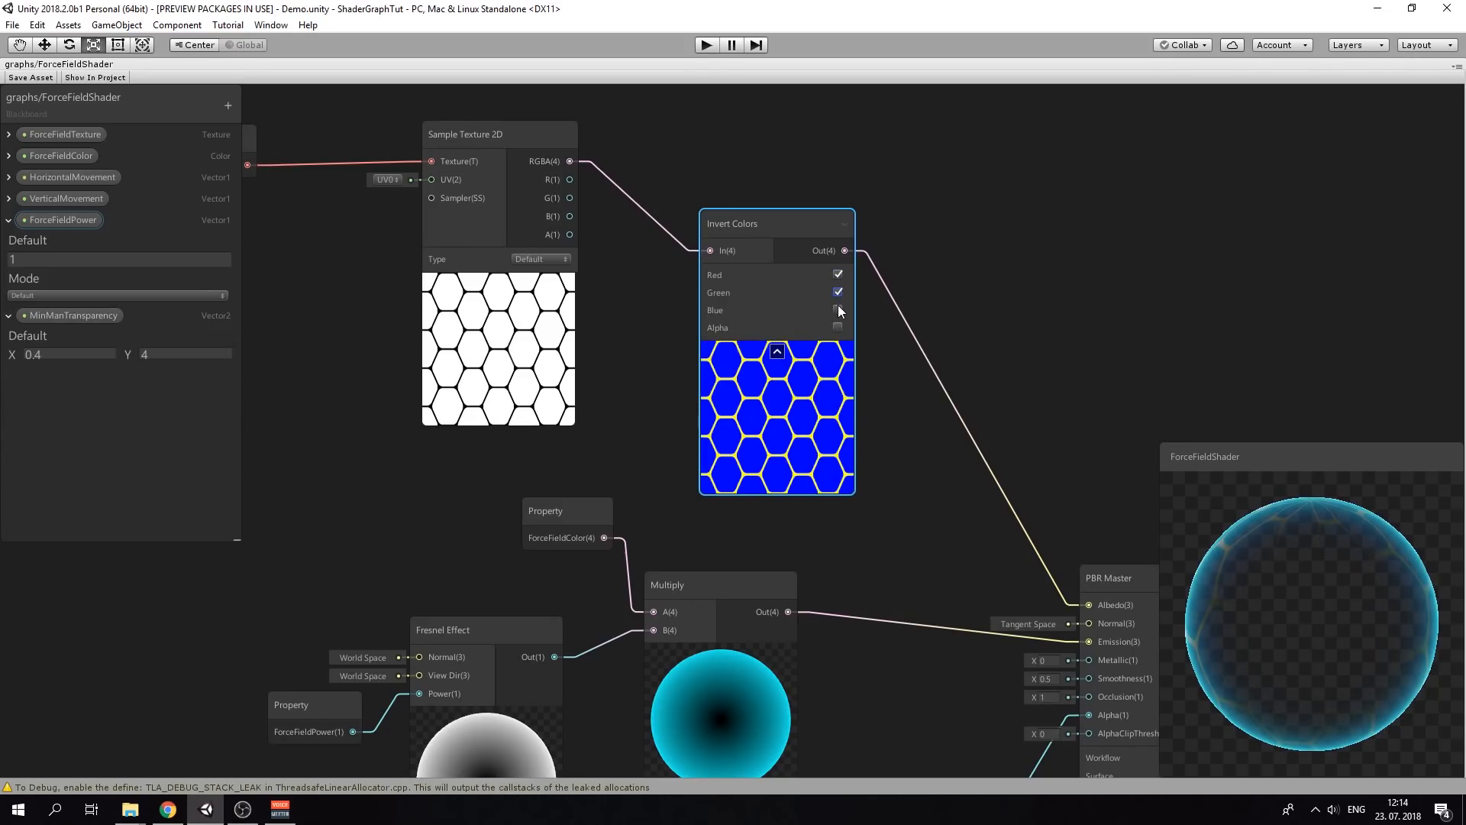
pyautogui.click(838, 308)
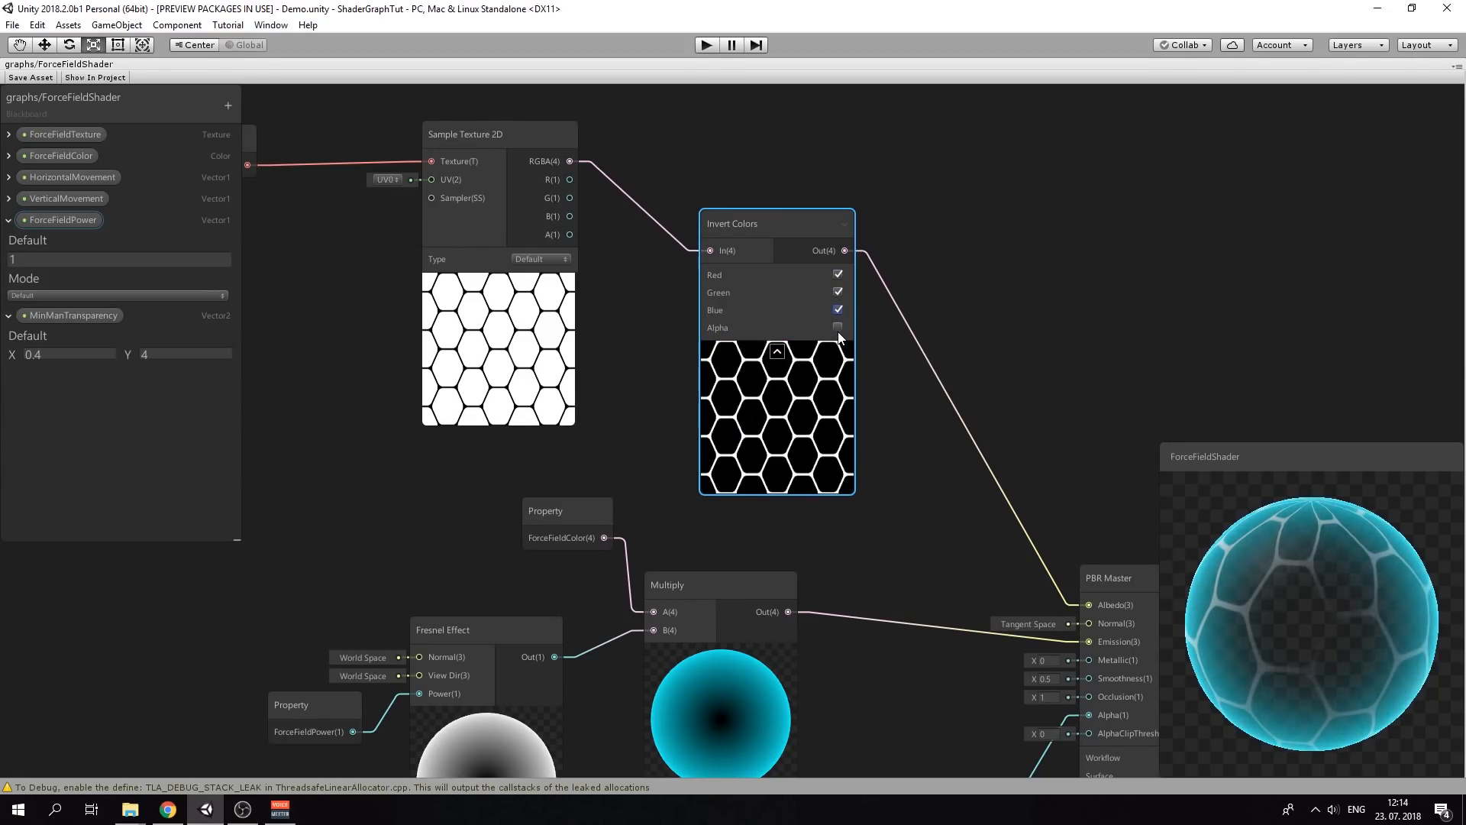
pyautogui.scroll(-1, 867, 433)
pyautogui.scroll(-1, 867, 427)
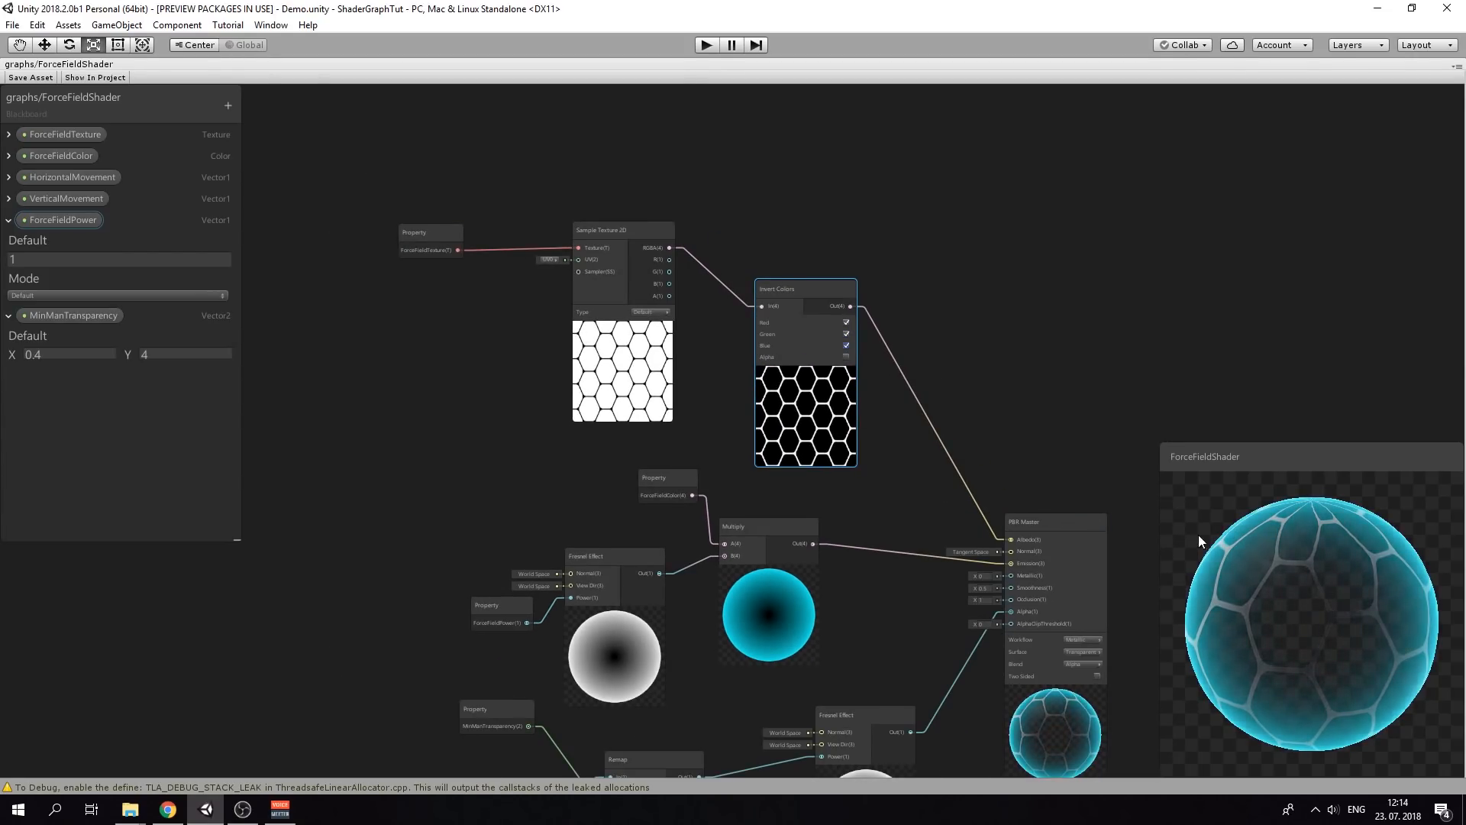
pyautogui.moveTo(887, 408); pyautogui.dragTo(815, 462, button='middle')
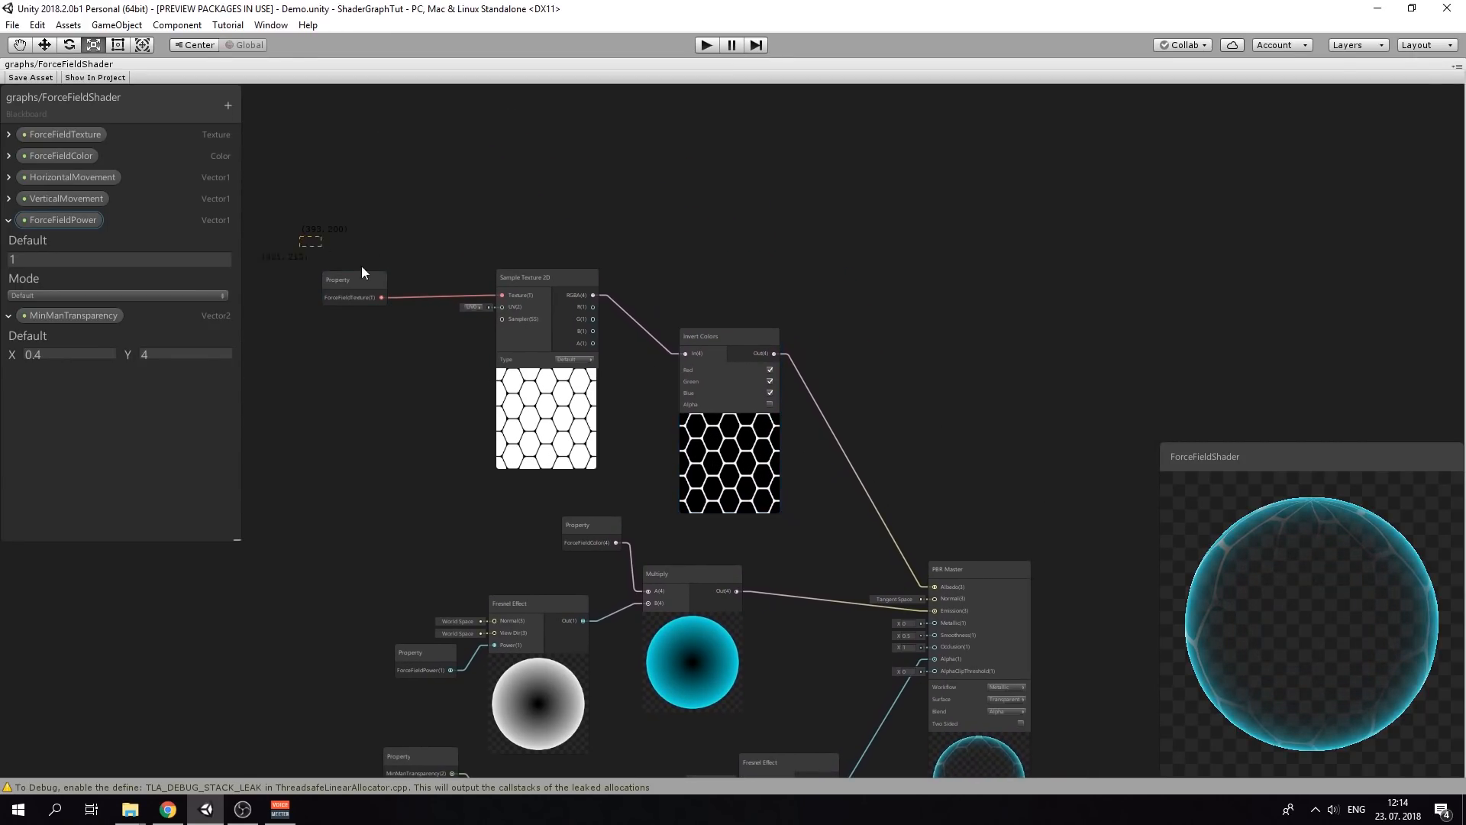
pyautogui.moveTo(692, 329); pyautogui.dragTo(513, 285)
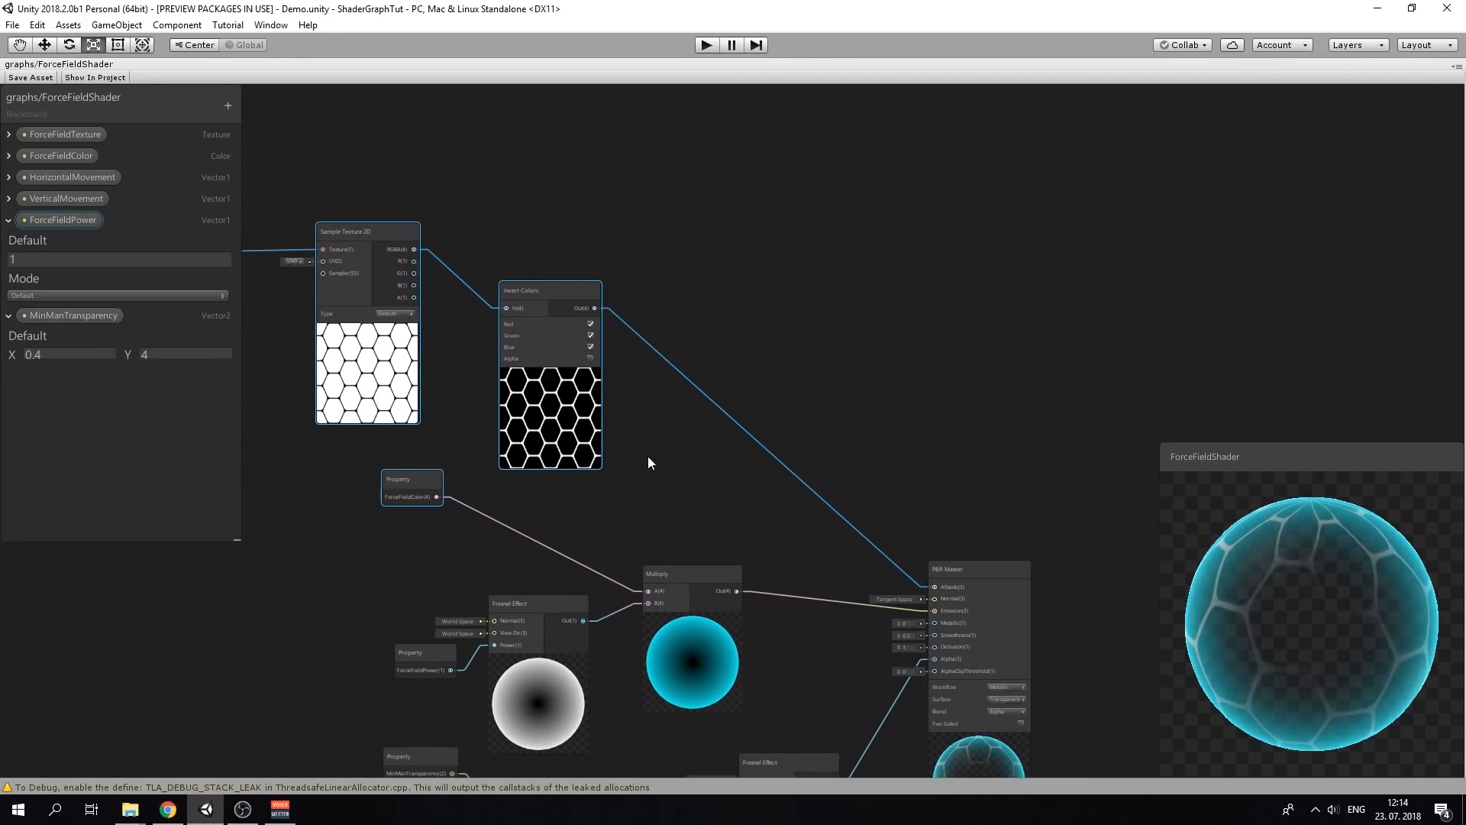
pyautogui.click(648, 456)
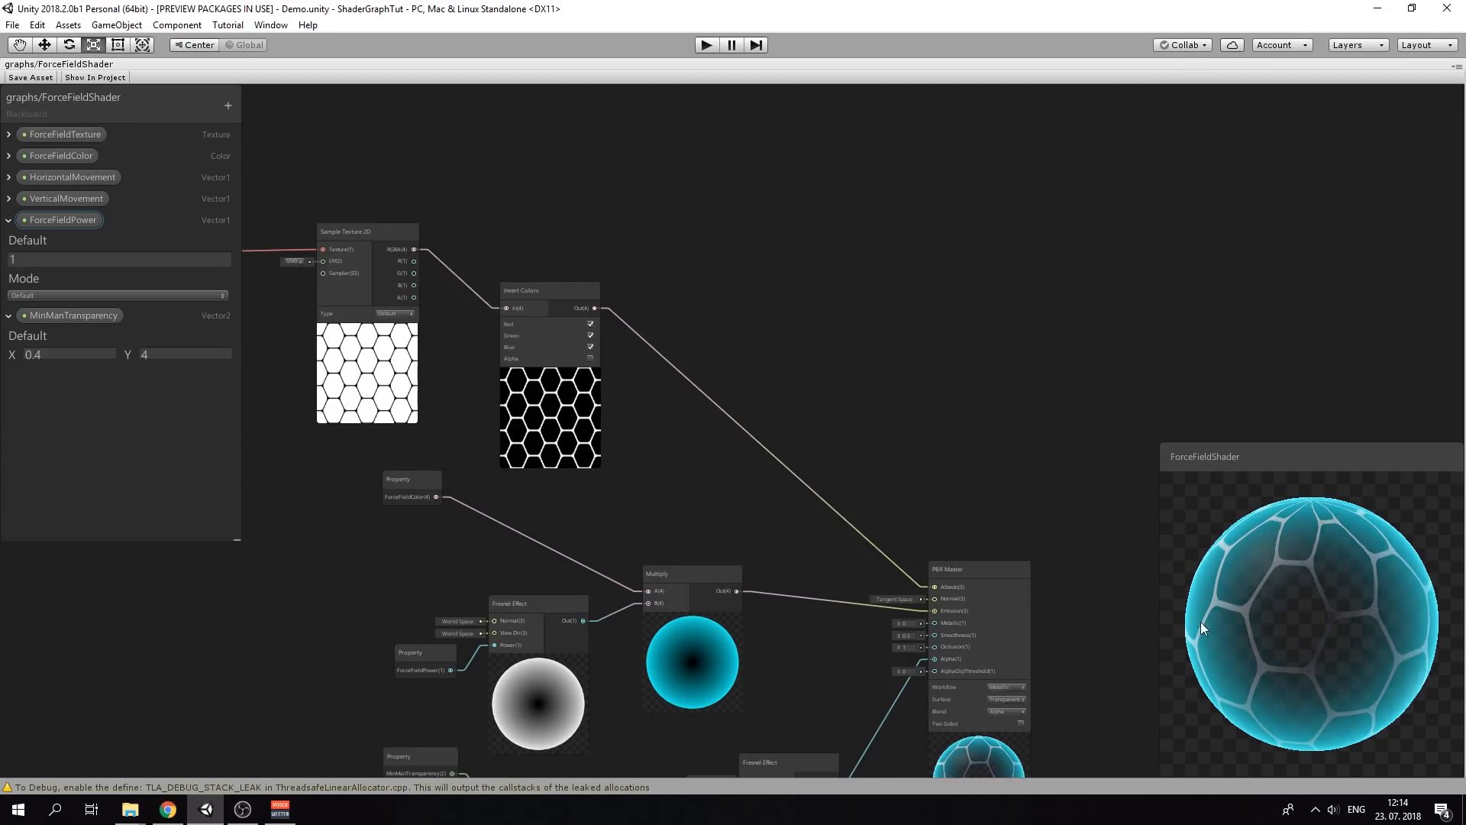
pyautogui.moveTo(551, 301); pyautogui.dragTo(502, 248)
# Multiply the Invert Colors output by ForceFieldColor and route the Multiply result into Albedo
pyautogui.rightClick(646, 278)
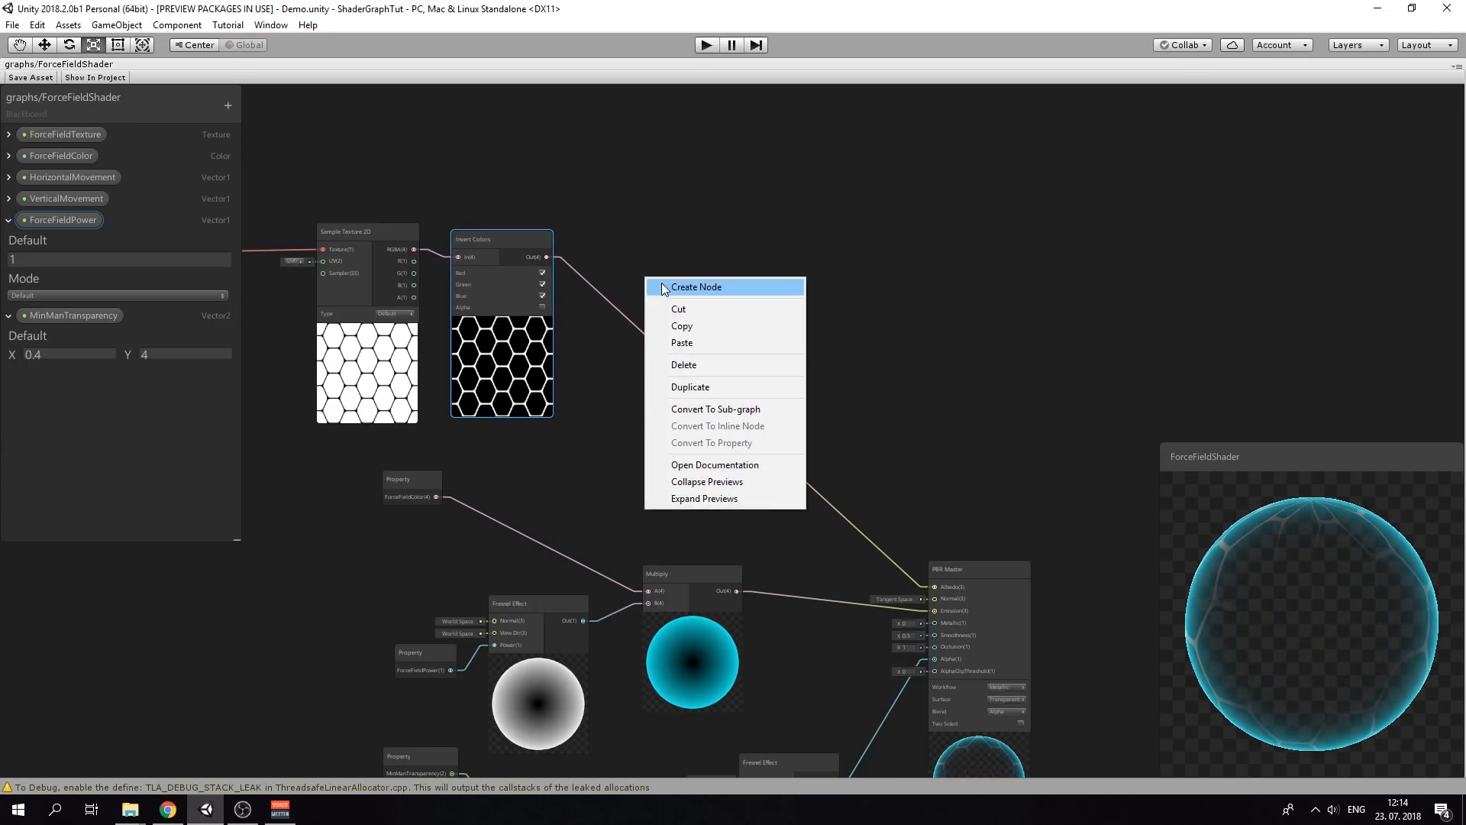
pyautogui.click(661, 283)
pyautogui.write('mu')
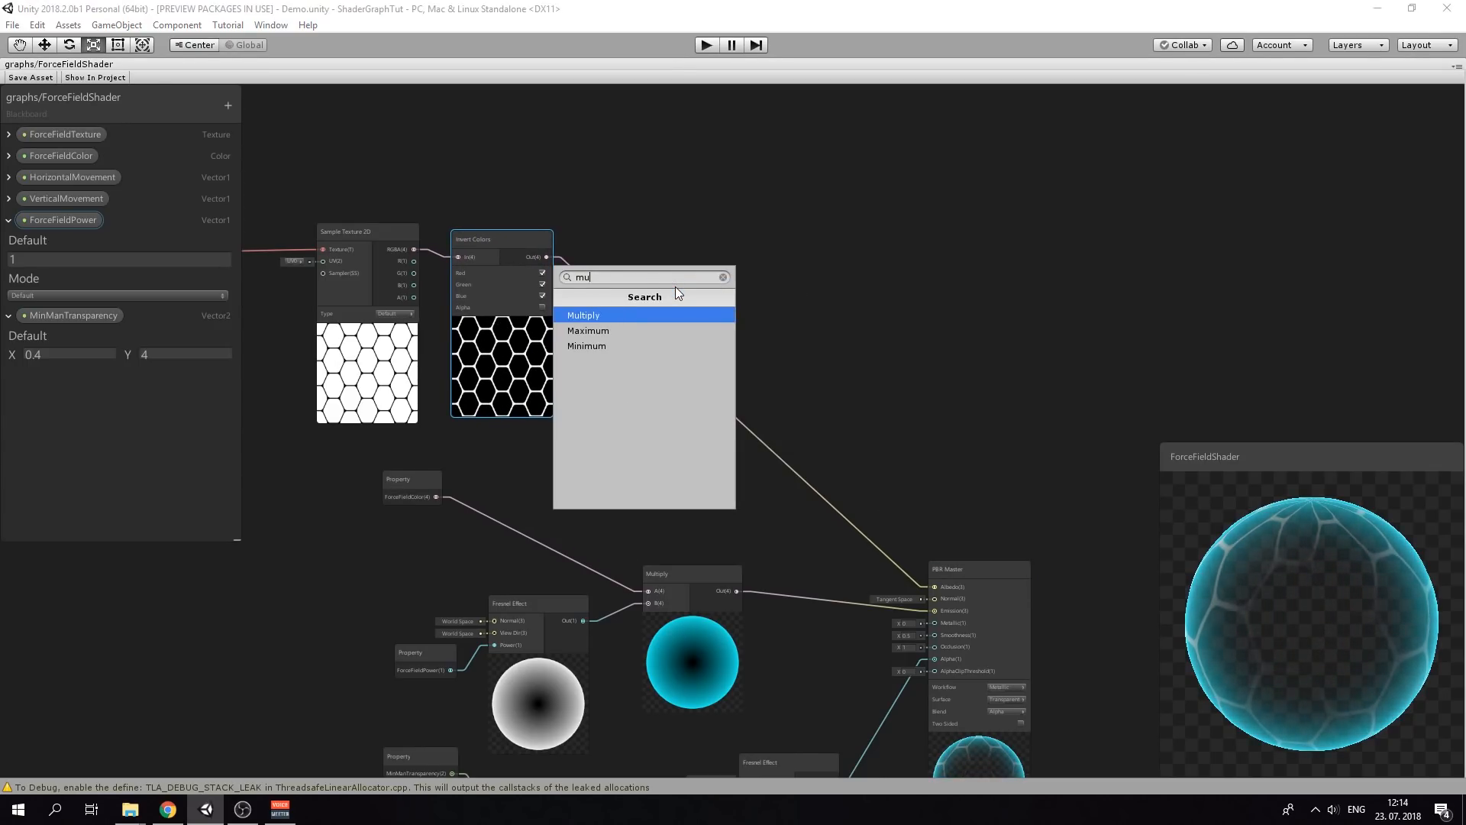
pyautogui.press('Return')
pyautogui.moveTo(534, 260); pyautogui.dragTo(651, 306)
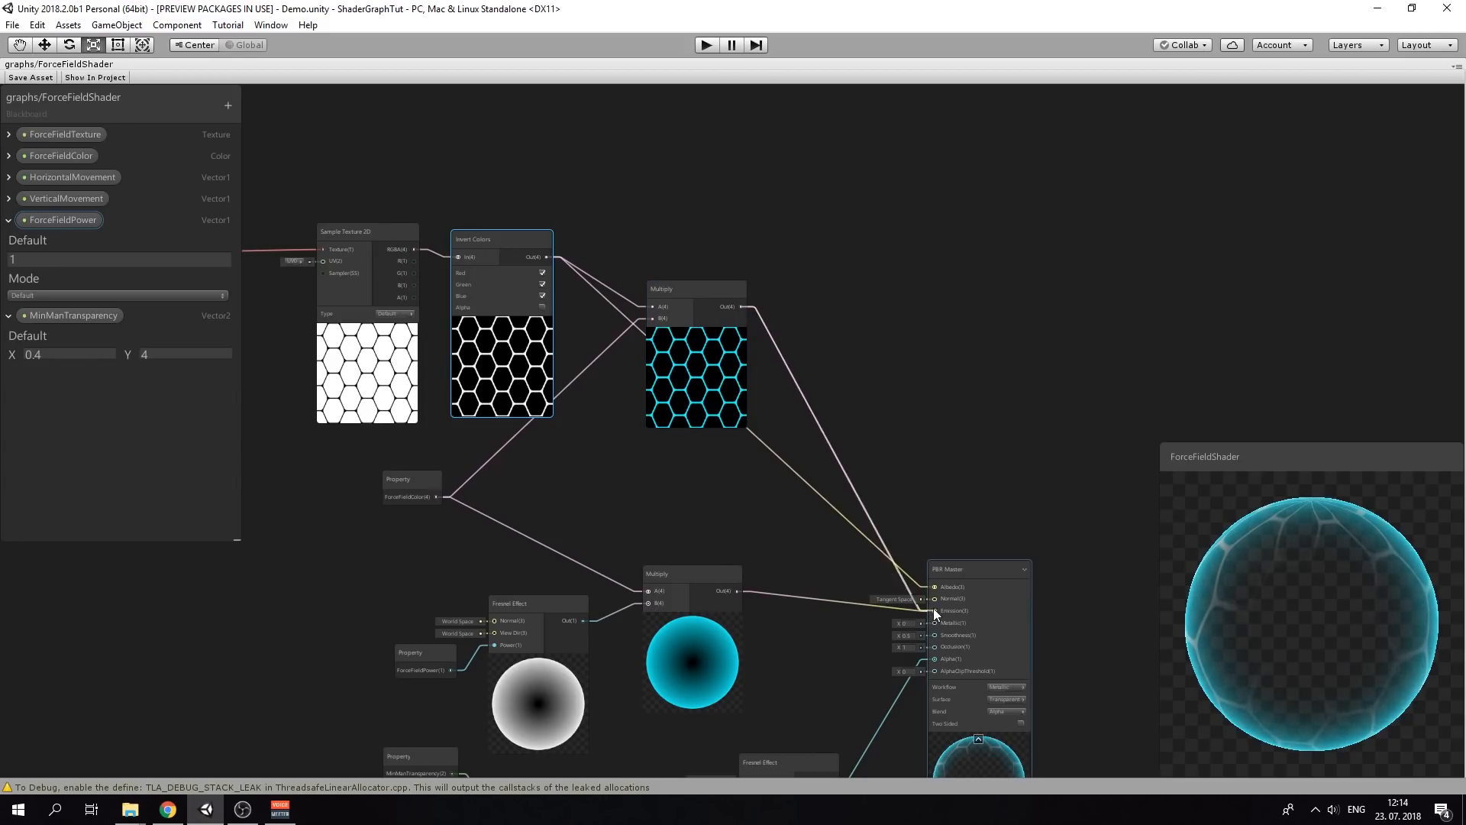
pyautogui.moveTo(933, 607); pyautogui.dragTo(933, 586)
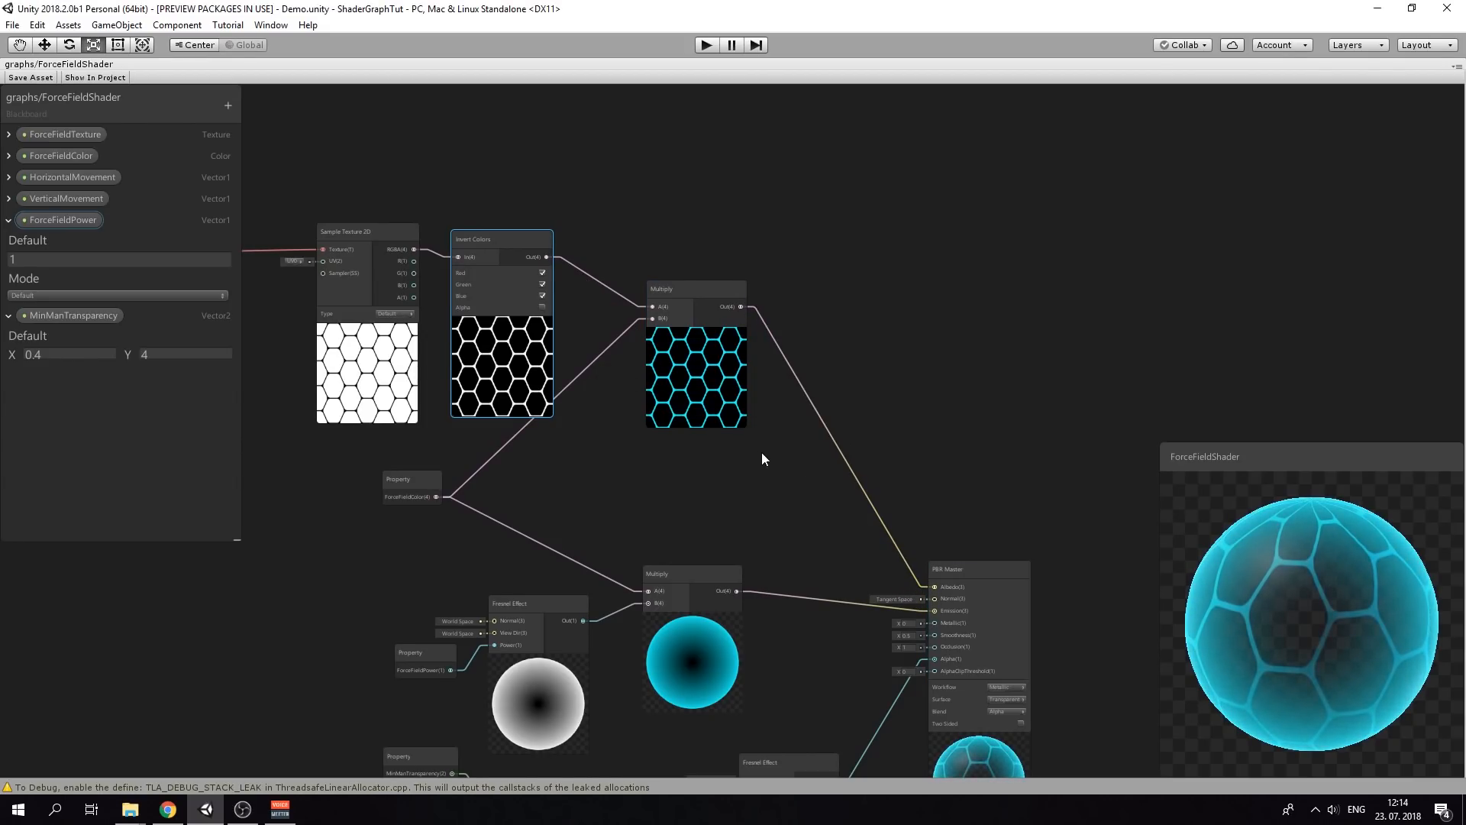
pyautogui.moveTo(762, 459); pyautogui.dragTo(944, 485, button='middle')
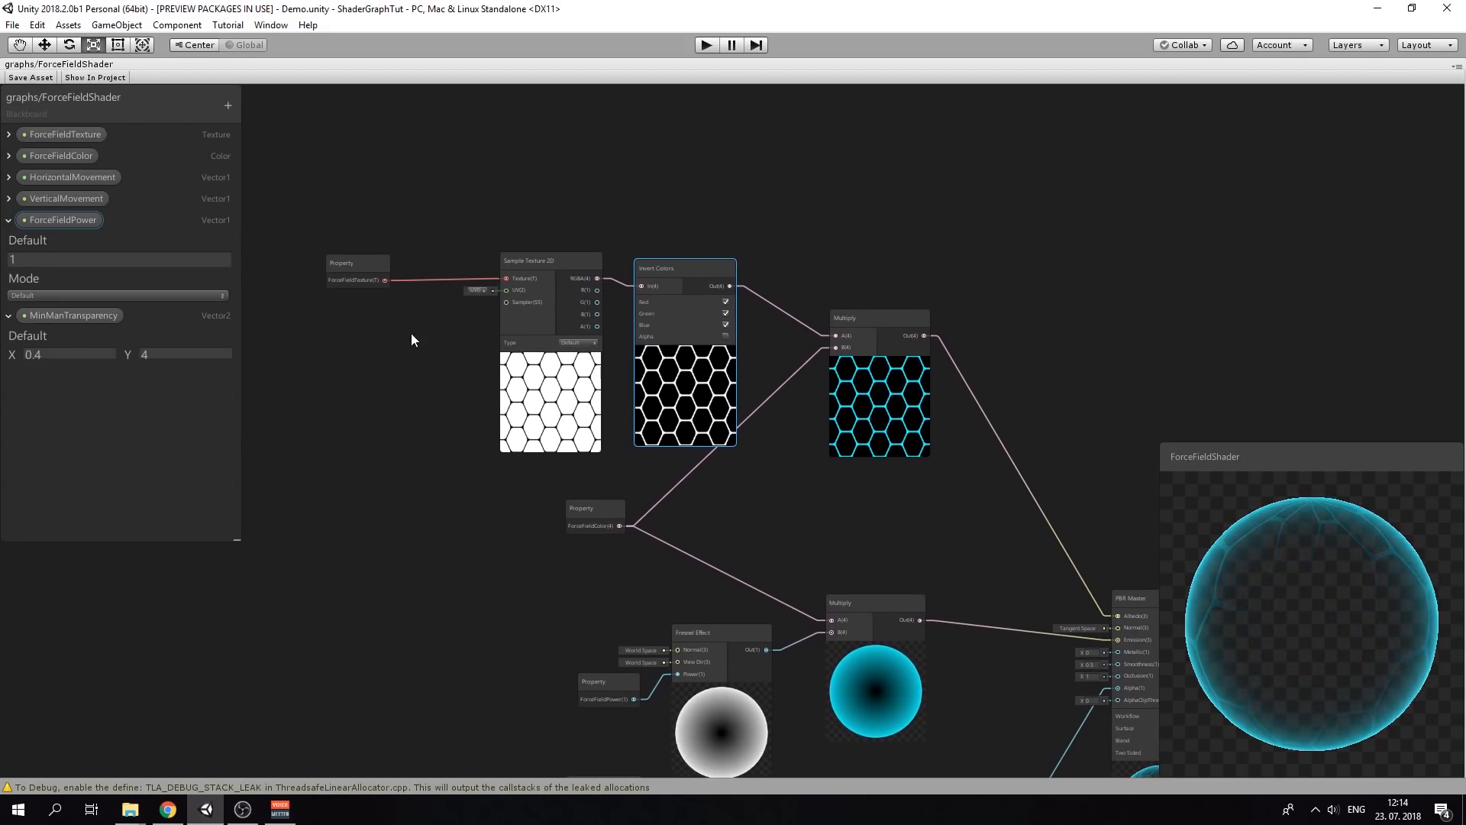
pyautogui.moveTo(411, 334); pyautogui.dragTo(454, 318, button='middle')
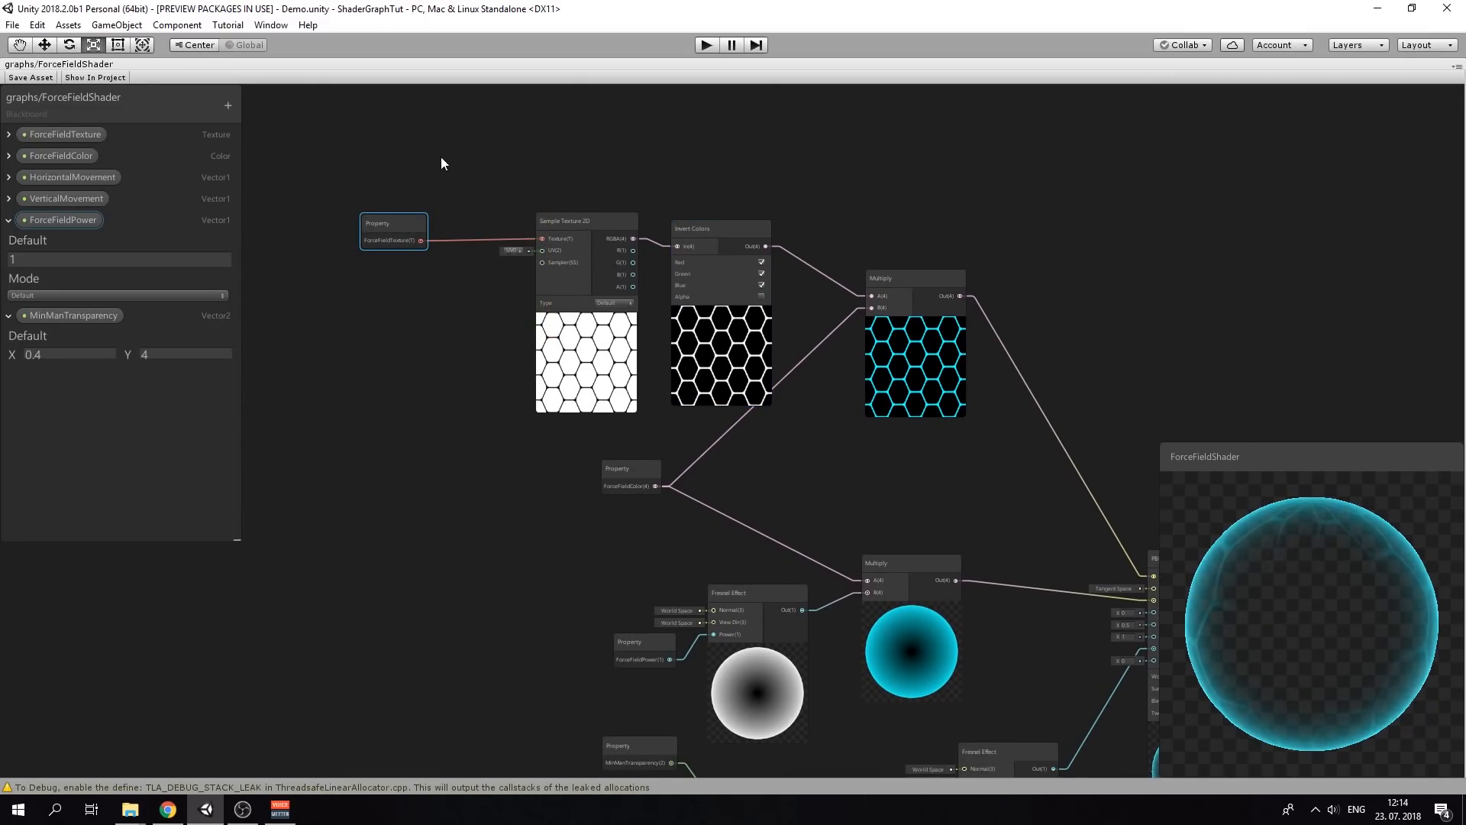
pyautogui.moveTo(441, 163); pyautogui.dragTo(513, 270, button='middle')
pyautogui.scroll(3, 555, 307)
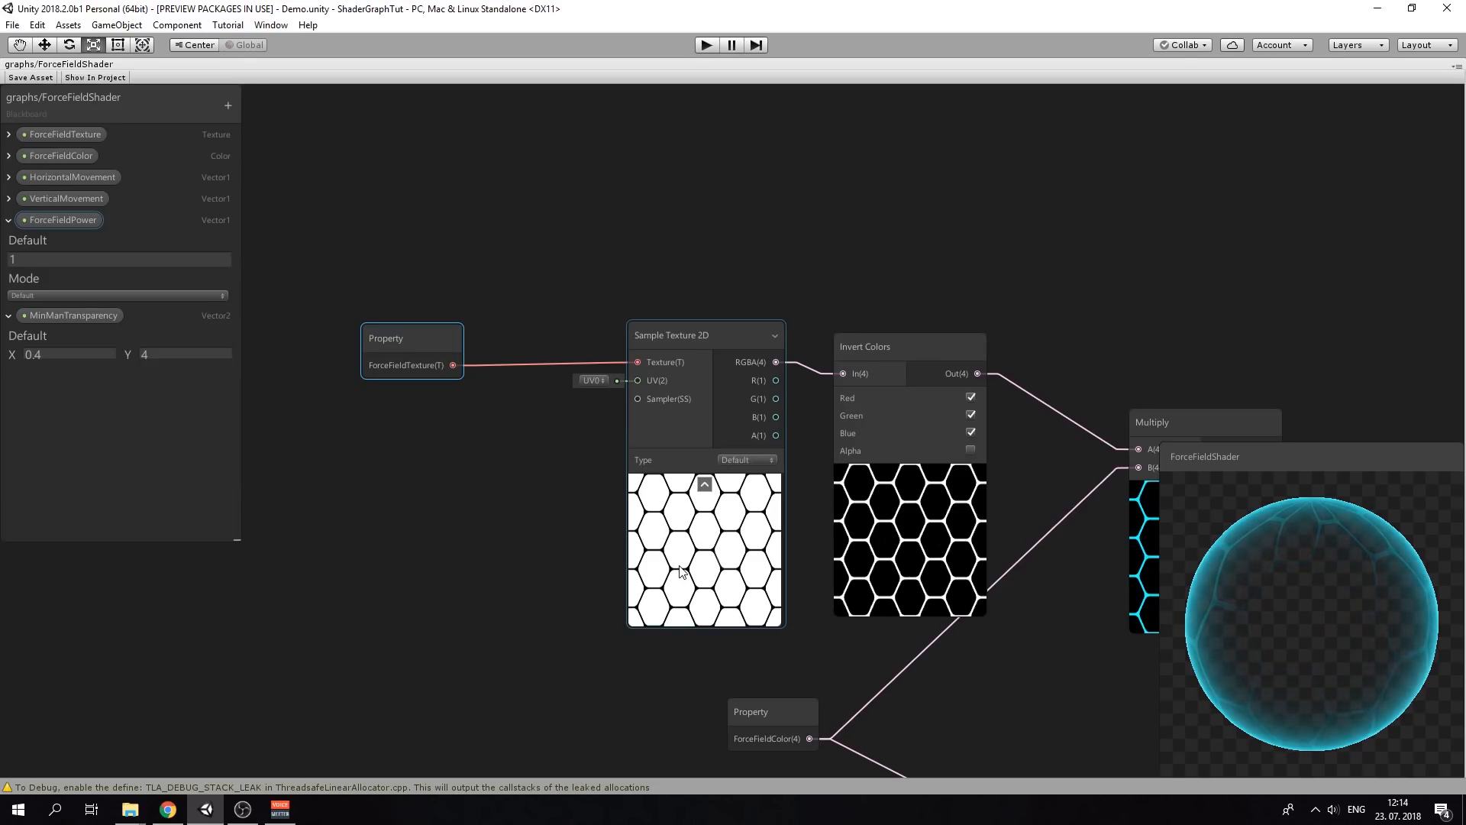
# Add a Tiling And Offset node and connect its Out to the Sample Texture 2D UV input
pyautogui.rightClick(385, 461)
pyautogui.click(420, 474)
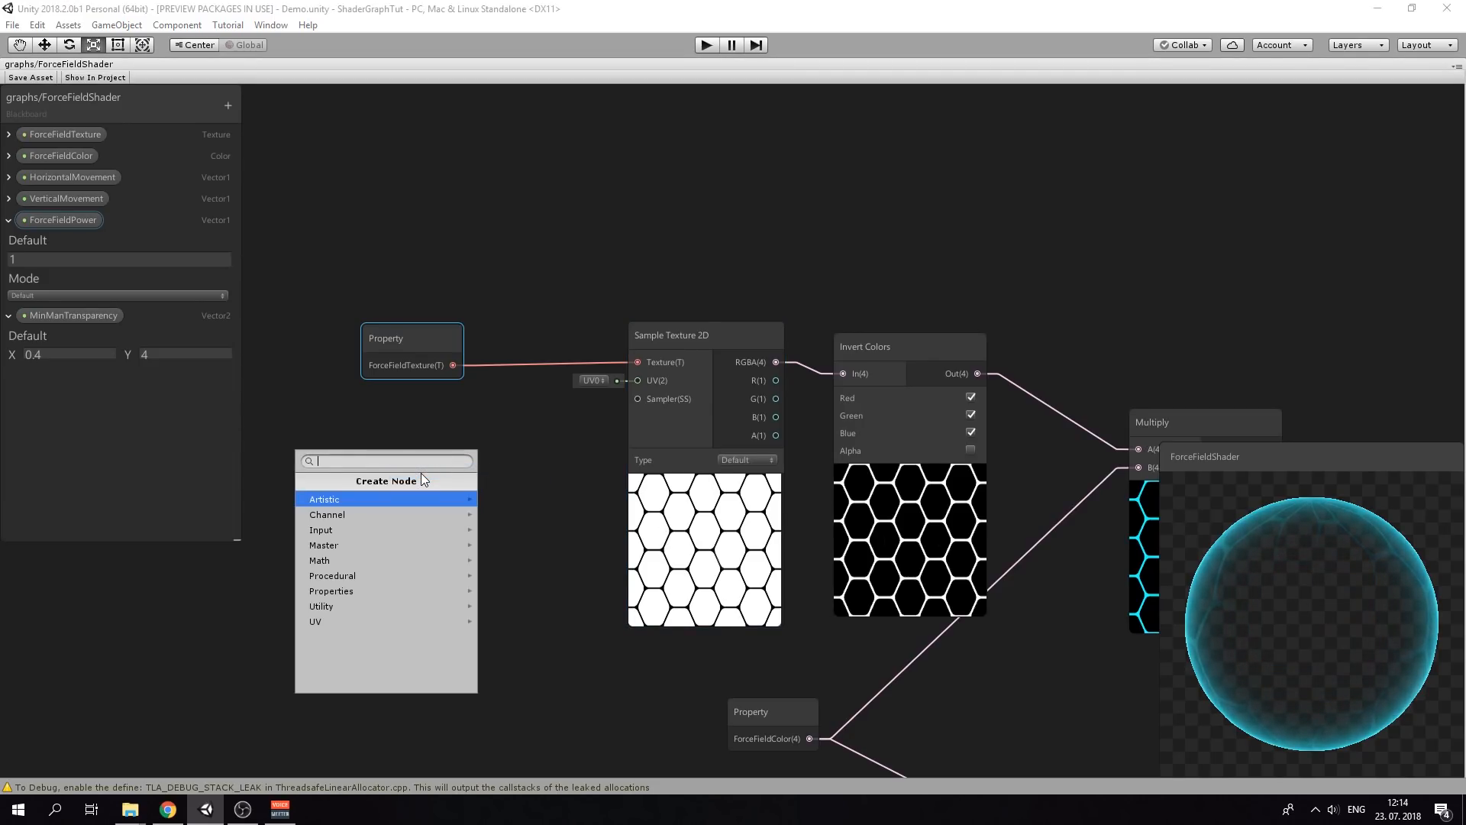
pyautogui.write('tiling')
pyautogui.press('Return')
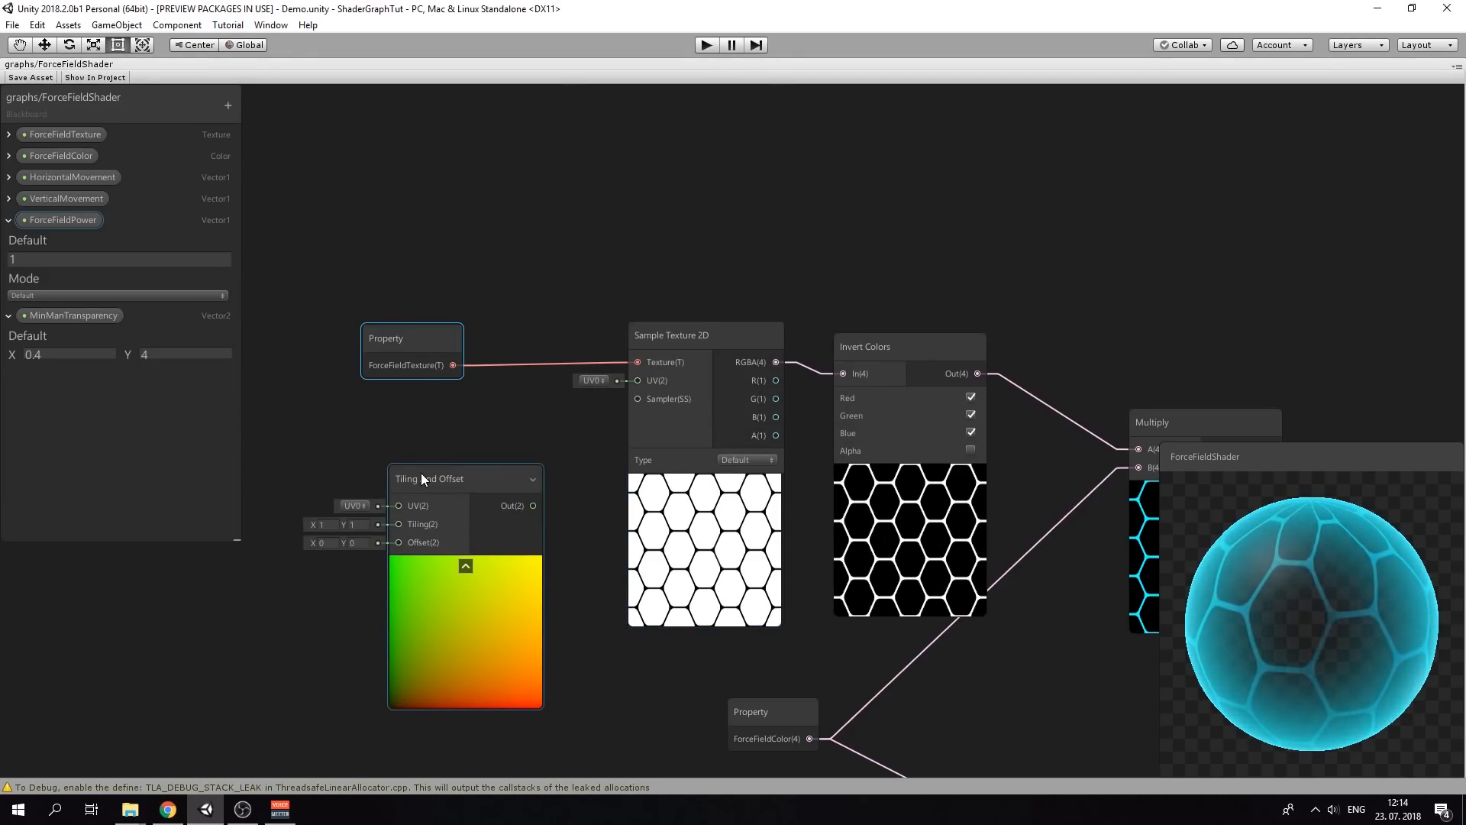
pyautogui.moveTo(420, 474); pyautogui.dragTo(409, 419)
pyautogui.moveTo(542, 439); pyautogui.dragTo(636, 386)
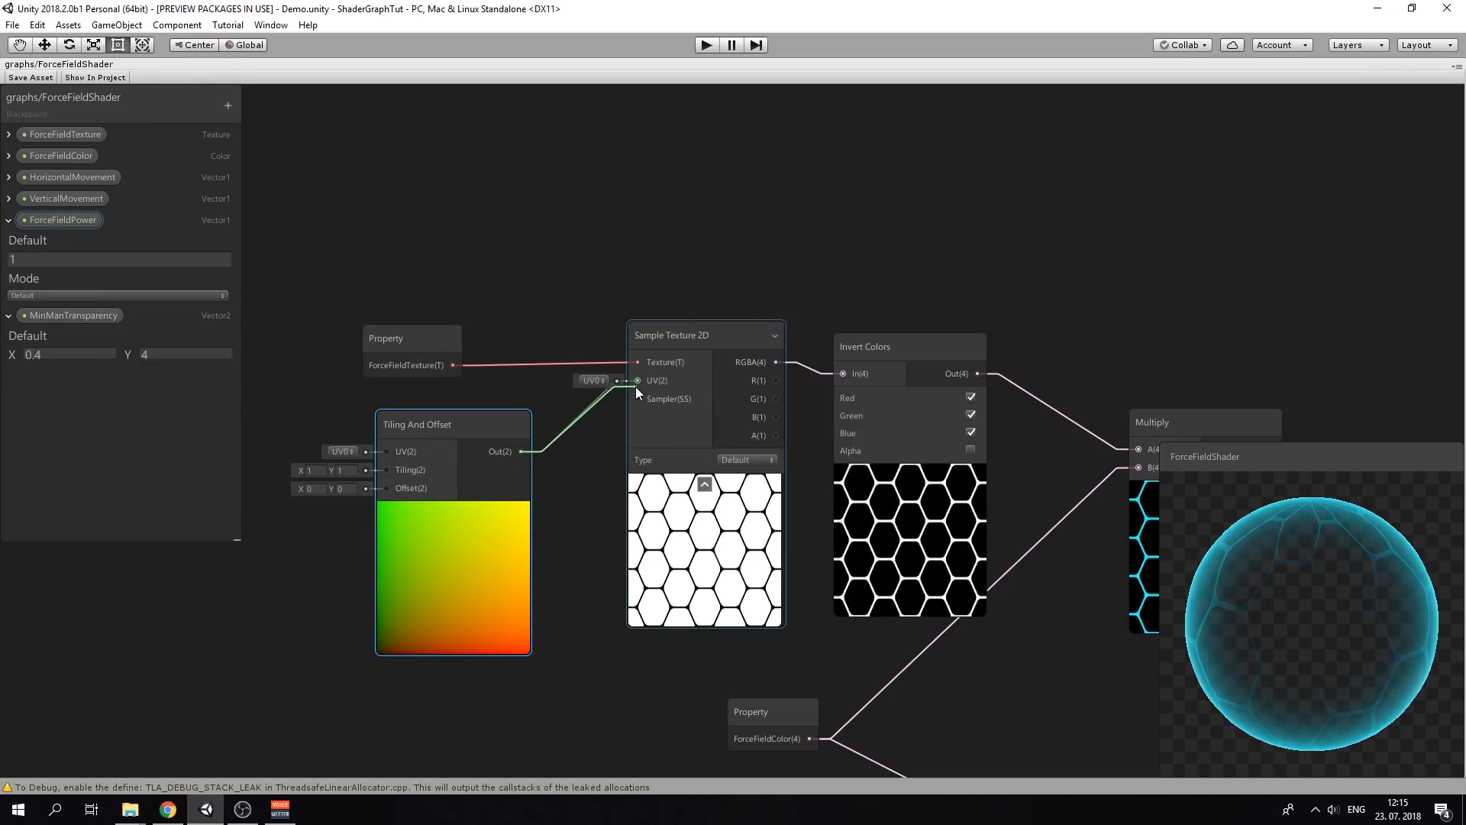
pyautogui.moveTo(492, 392); pyautogui.dragTo(697, 347, button='middle')
pyautogui.scroll(-3, 696, 347)
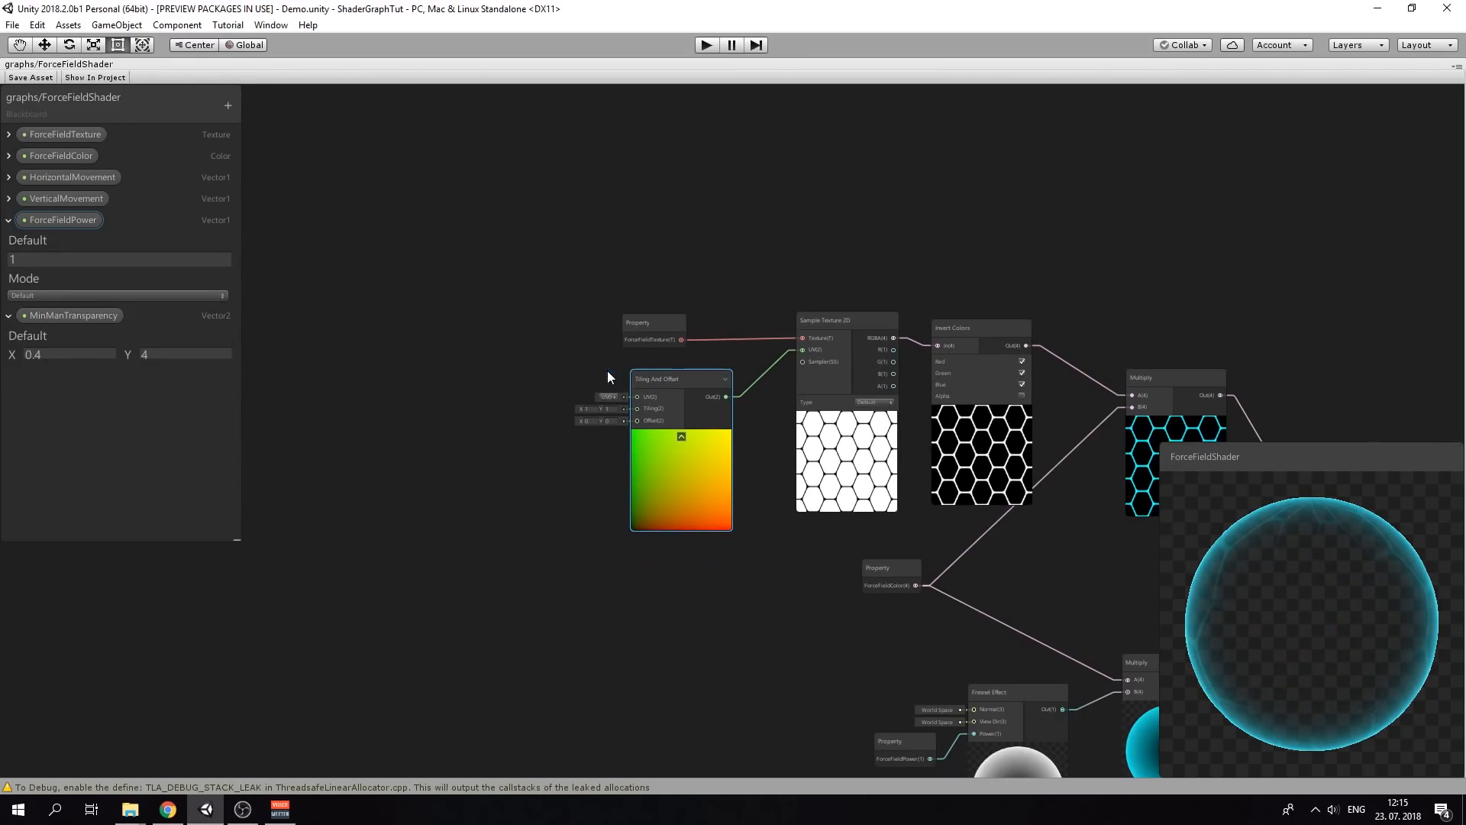
pyautogui.moveTo(536, 388); pyautogui.dragTo(552, 420, button='middle')
pyautogui.scroll(3, 552, 420)
pyautogui.moveTo(430, 416); pyautogui.dragTo(559, 406, button='middle')
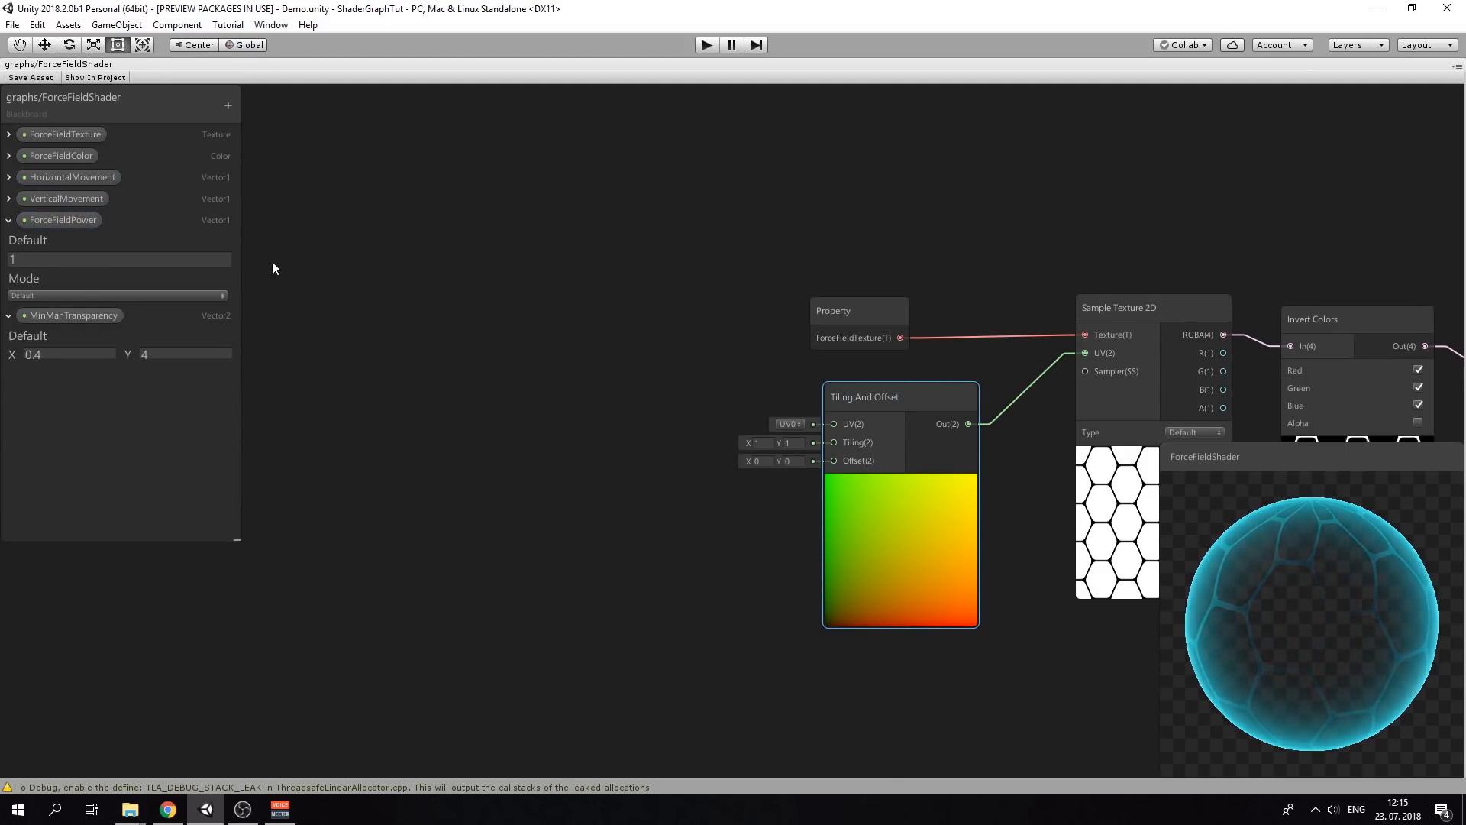
pyautogui.rightClick(334, 332)
# Add VerticalMovement and HorizontalMovement property nodes, one above the other
pyautogui.click(391, 341)
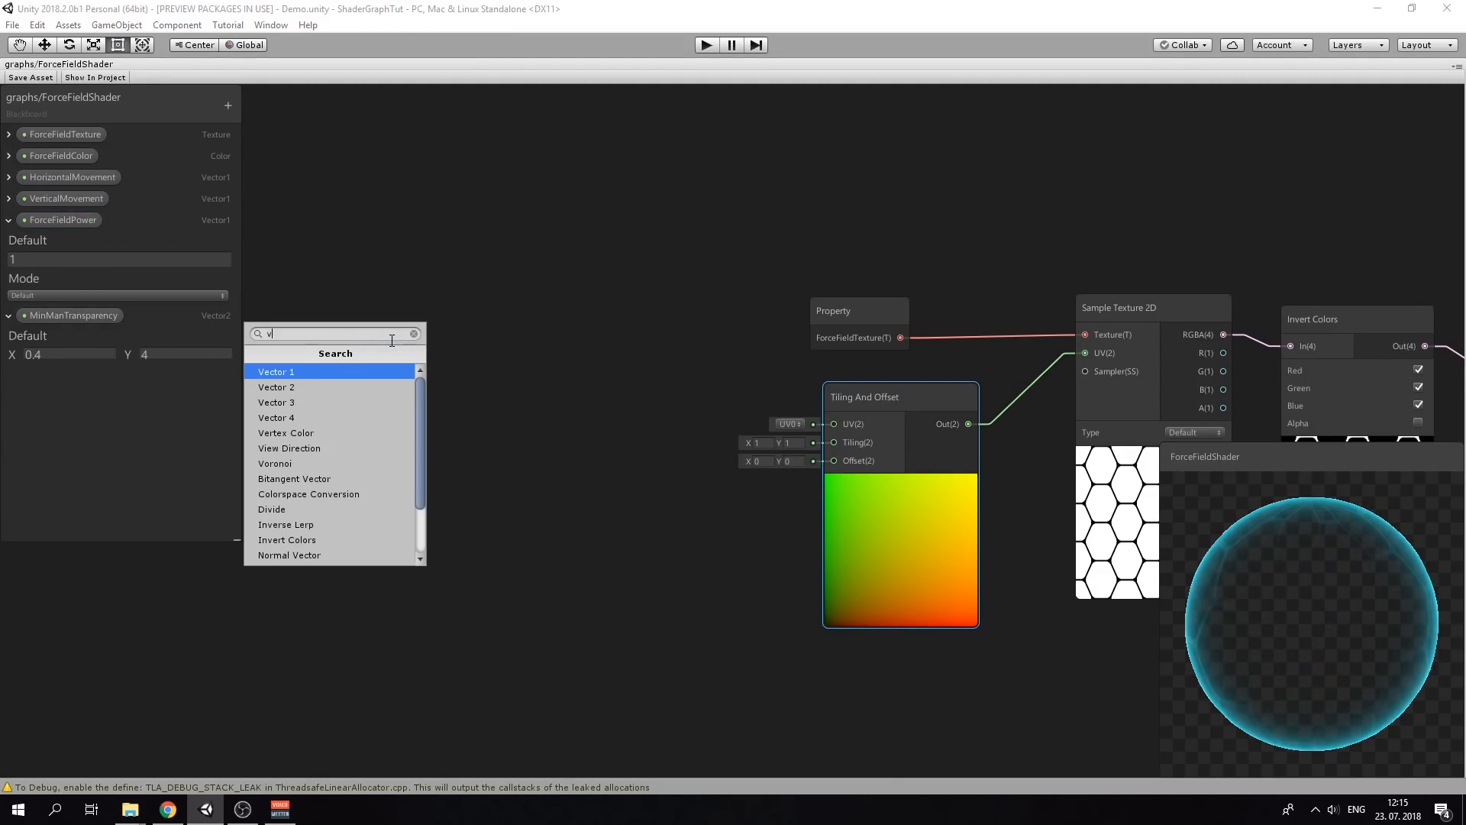
pyautogui.press('Down')
pyautogui.press('Down')
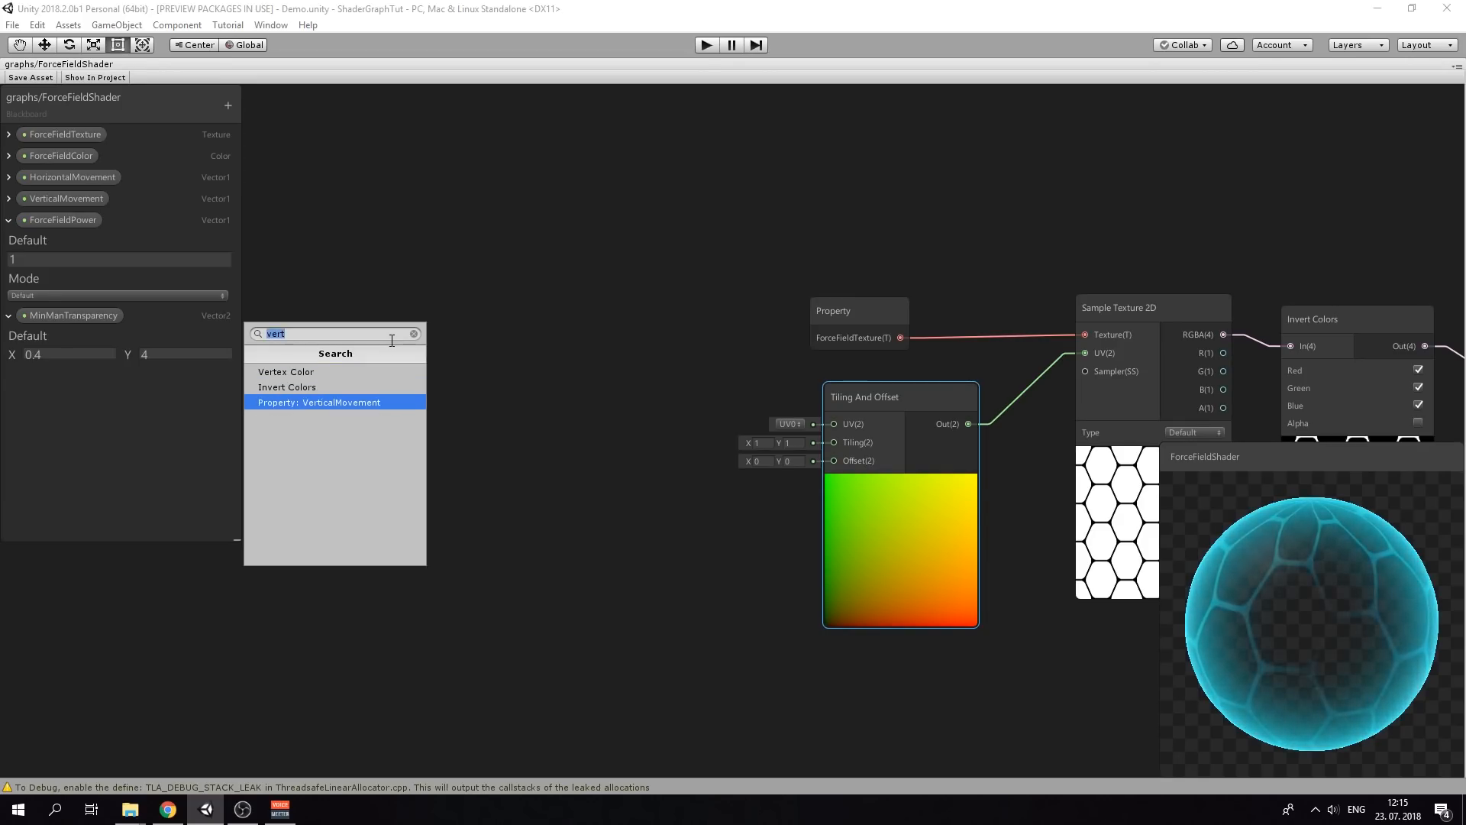
pyautogui.press('Return')
pyautogui.moveTo(391, 341); pyautogui.dragTo(312, 343)
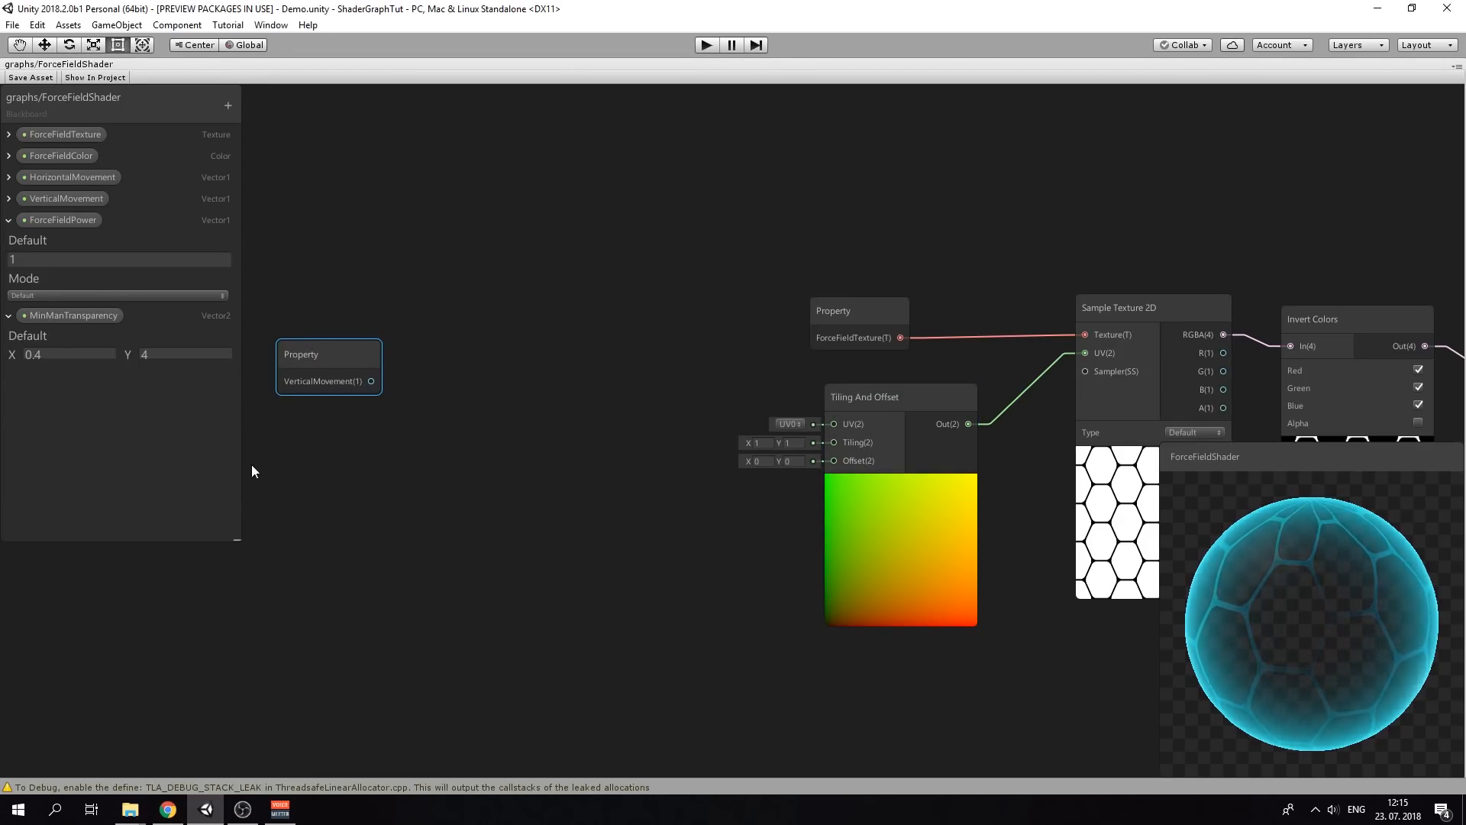
pyautogui.rightClick(303, 469)
pyautogui.click(361, 483)
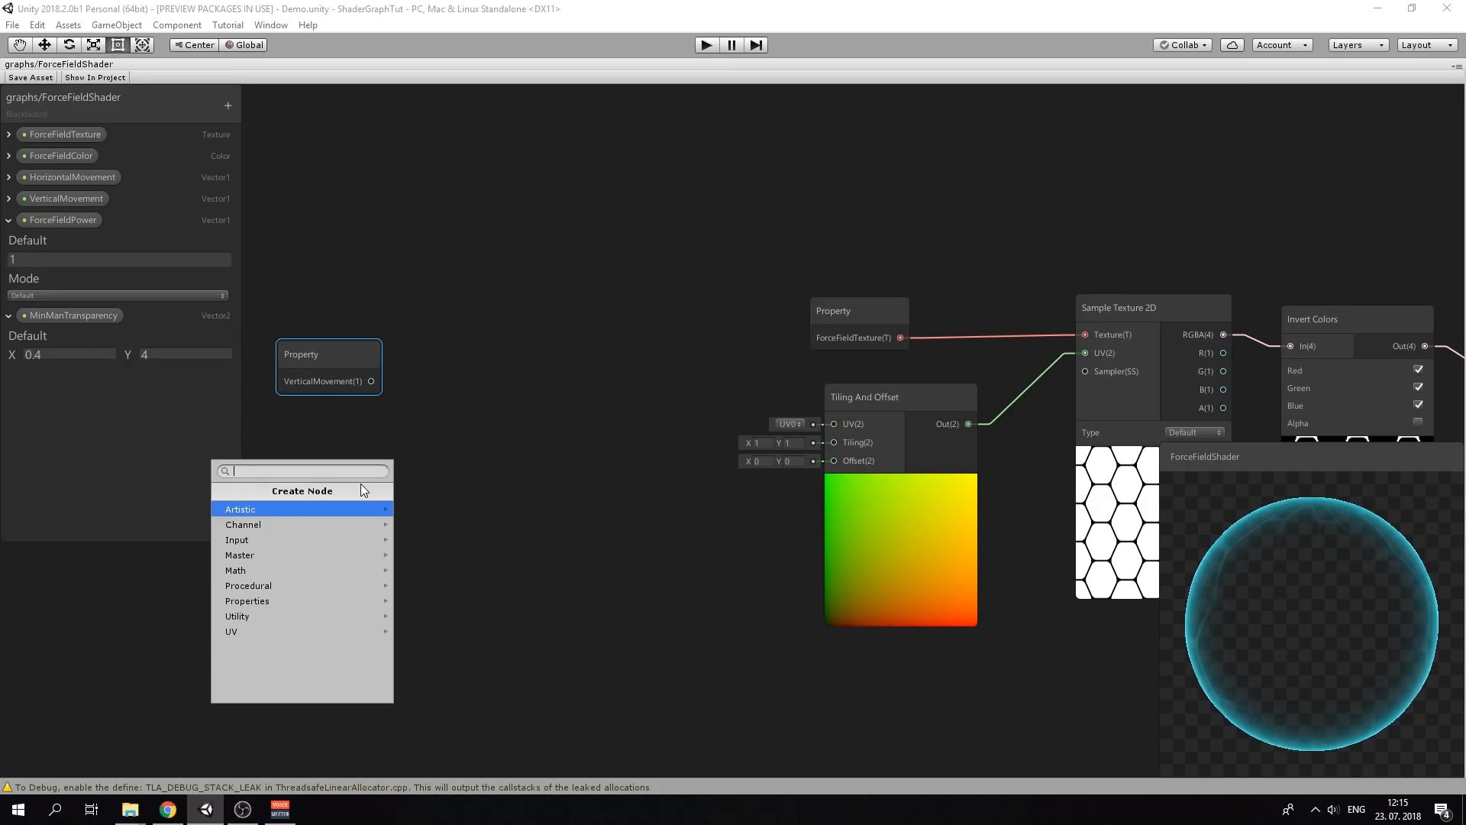
pyautogui.write('hori')
pyautogui.press('Return')
pyautogui.moveTo(361, 483); pyautogui.dragTo(304, 610)
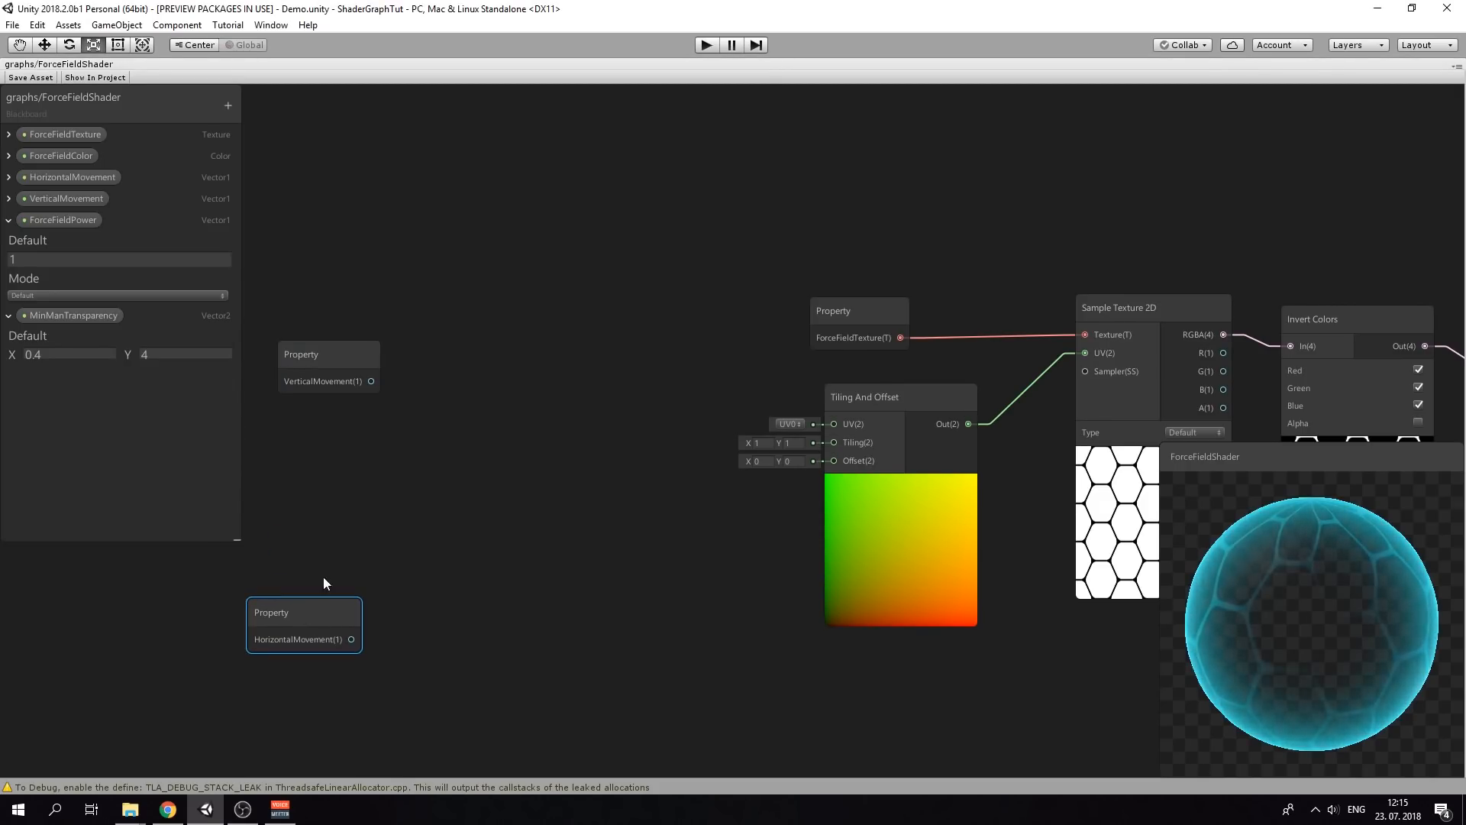
# Add a Time node beside HorizontalMovement
pyautogui.rightClick(344, 523)
pyautogui.click(415, 538)
pyautogui.write('ti')
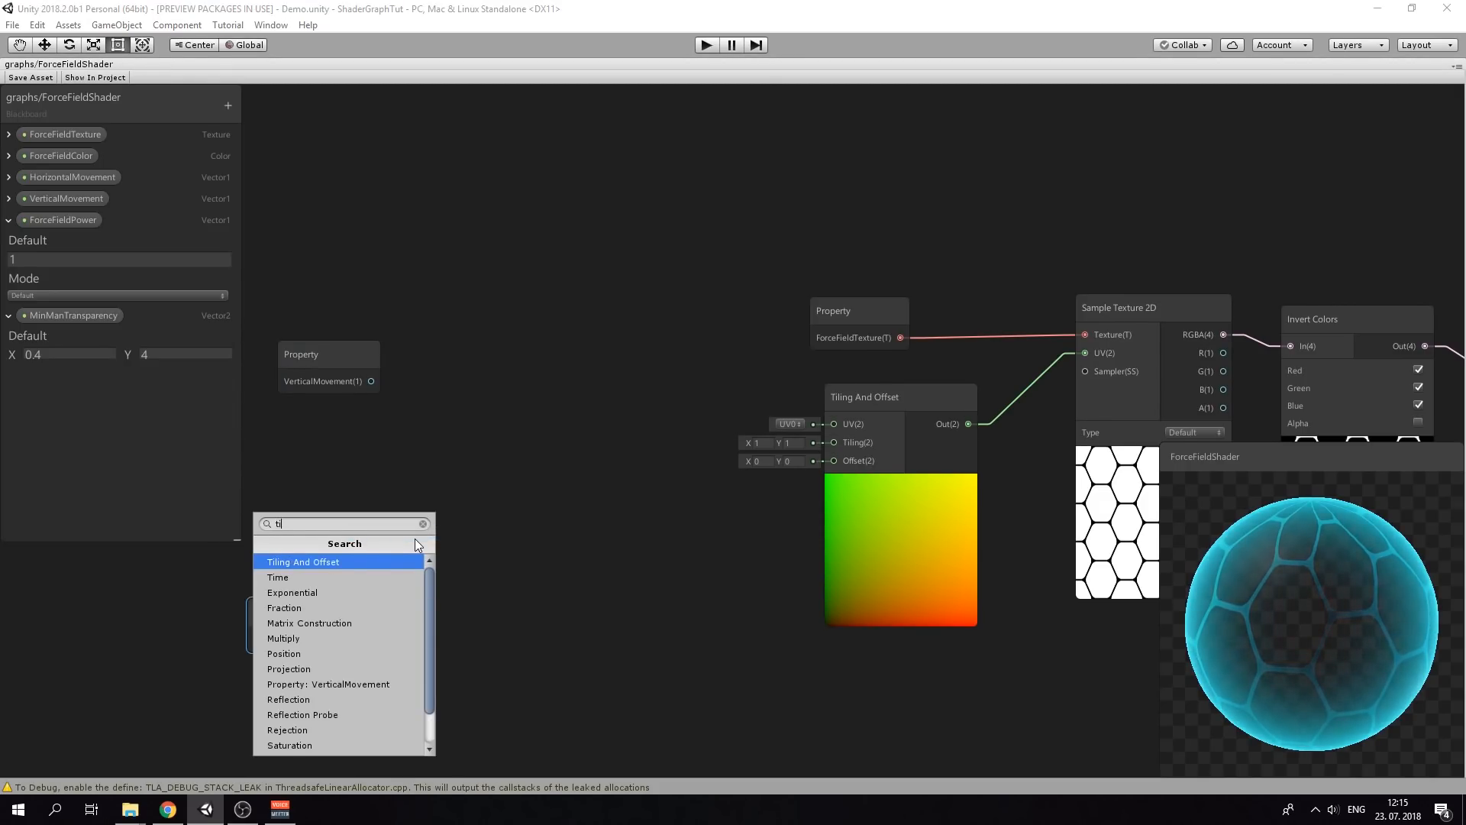
pyautogui.write('me')
pyautogui.press('Return')
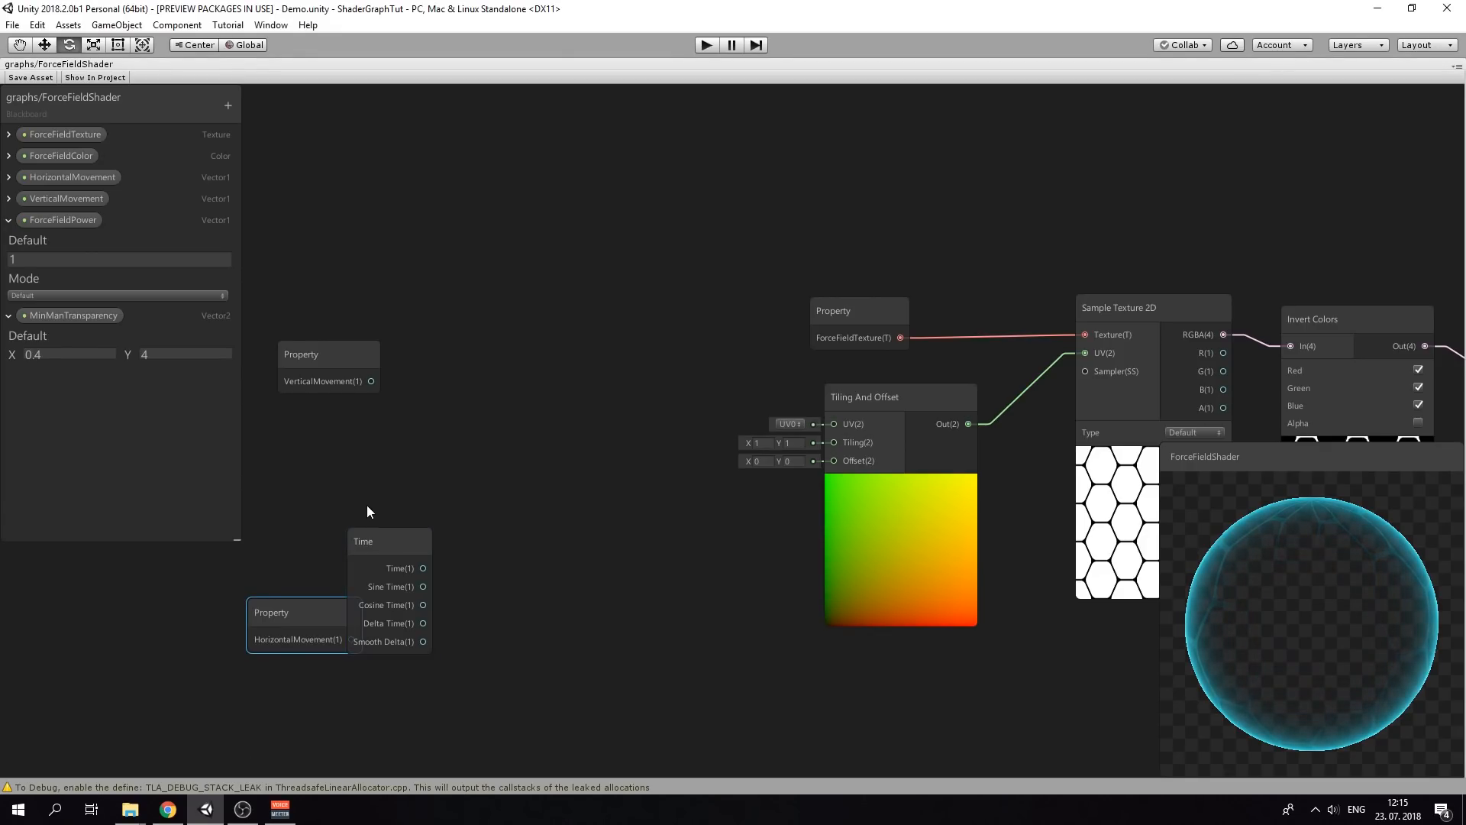
pyautogui.moveTo(369, 535); pyautogui.dragTo(314, 472)
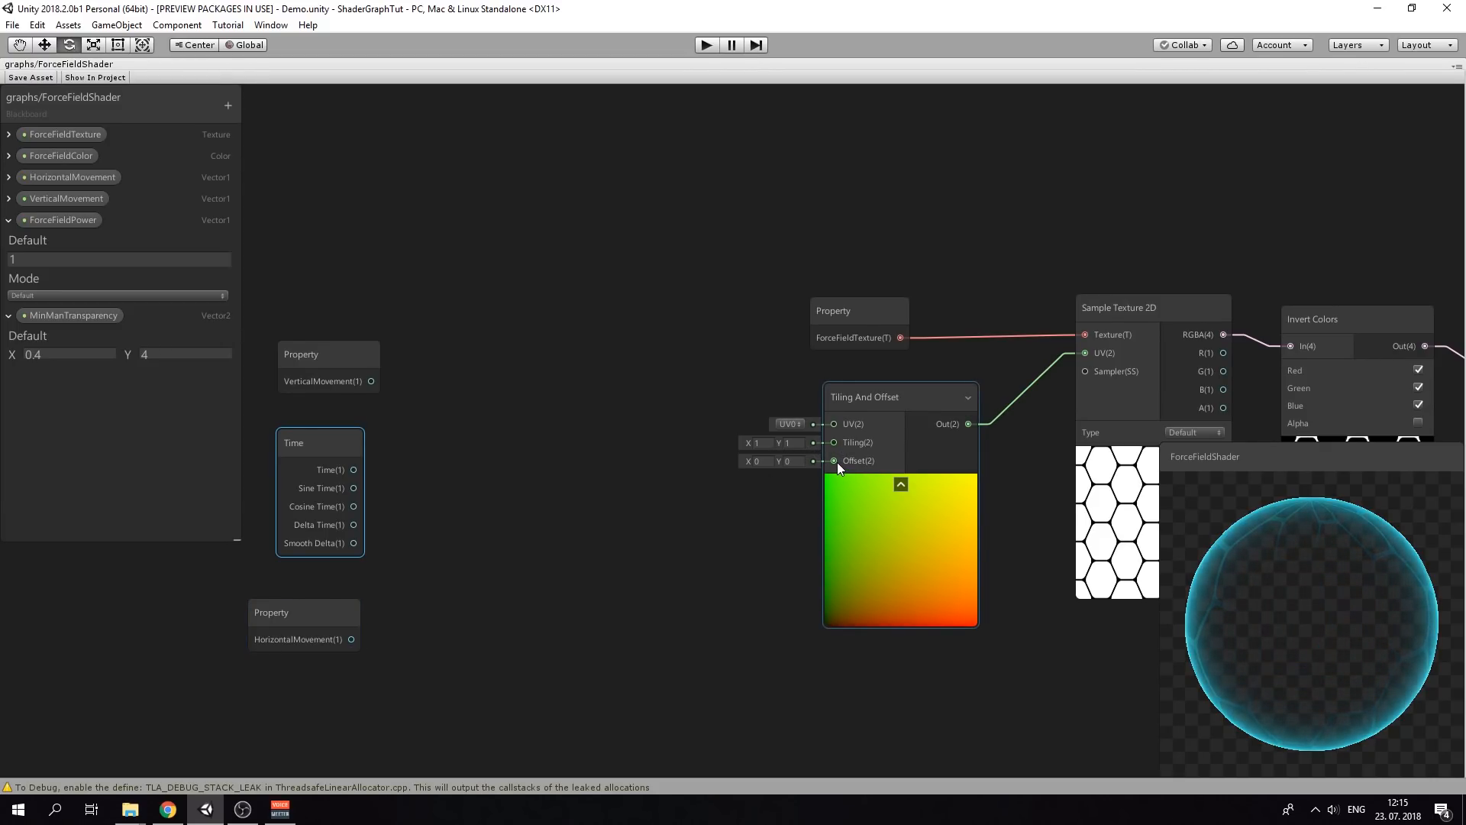
# Create a Multiply node fed by VerticalMovement and Time in its B input
pyautogui.rightClick(475, 389)
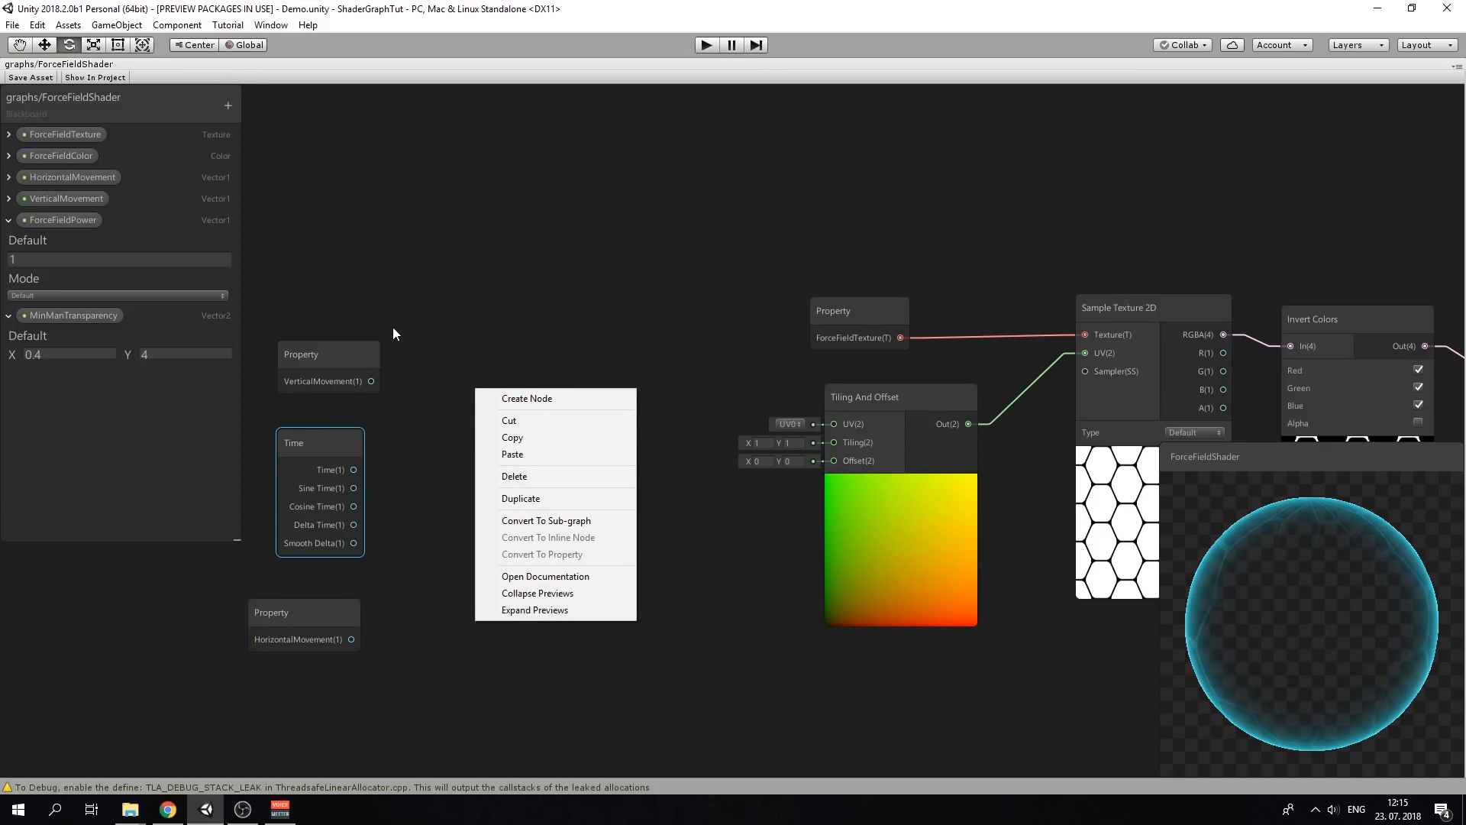
pyautogui.click(456, 275)
pyautogui.rightClick(461, 378)
pyautogui.click(519, 390)
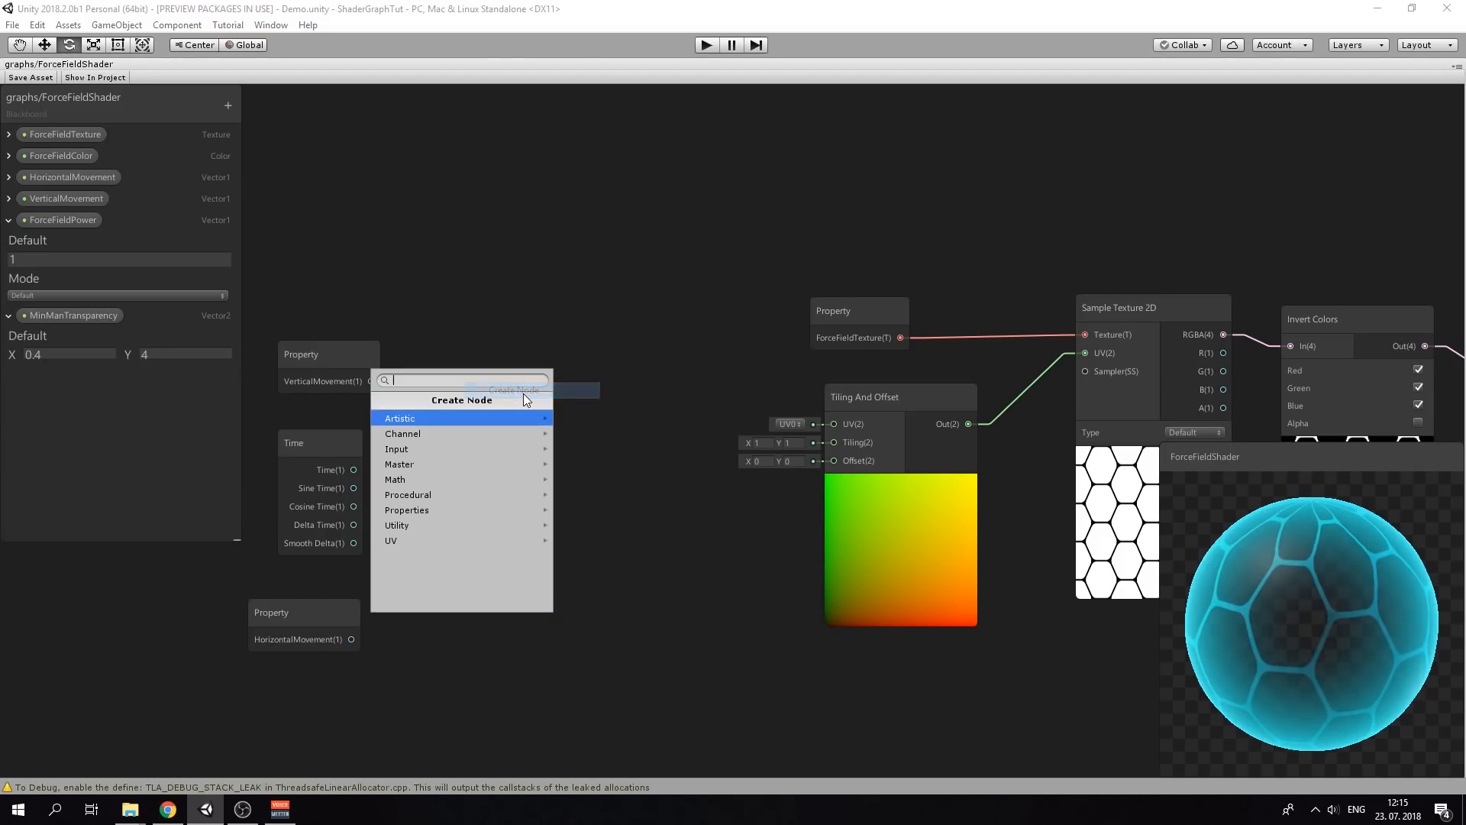
pyautogui.write('multiply')
pyautogui.press('Return')
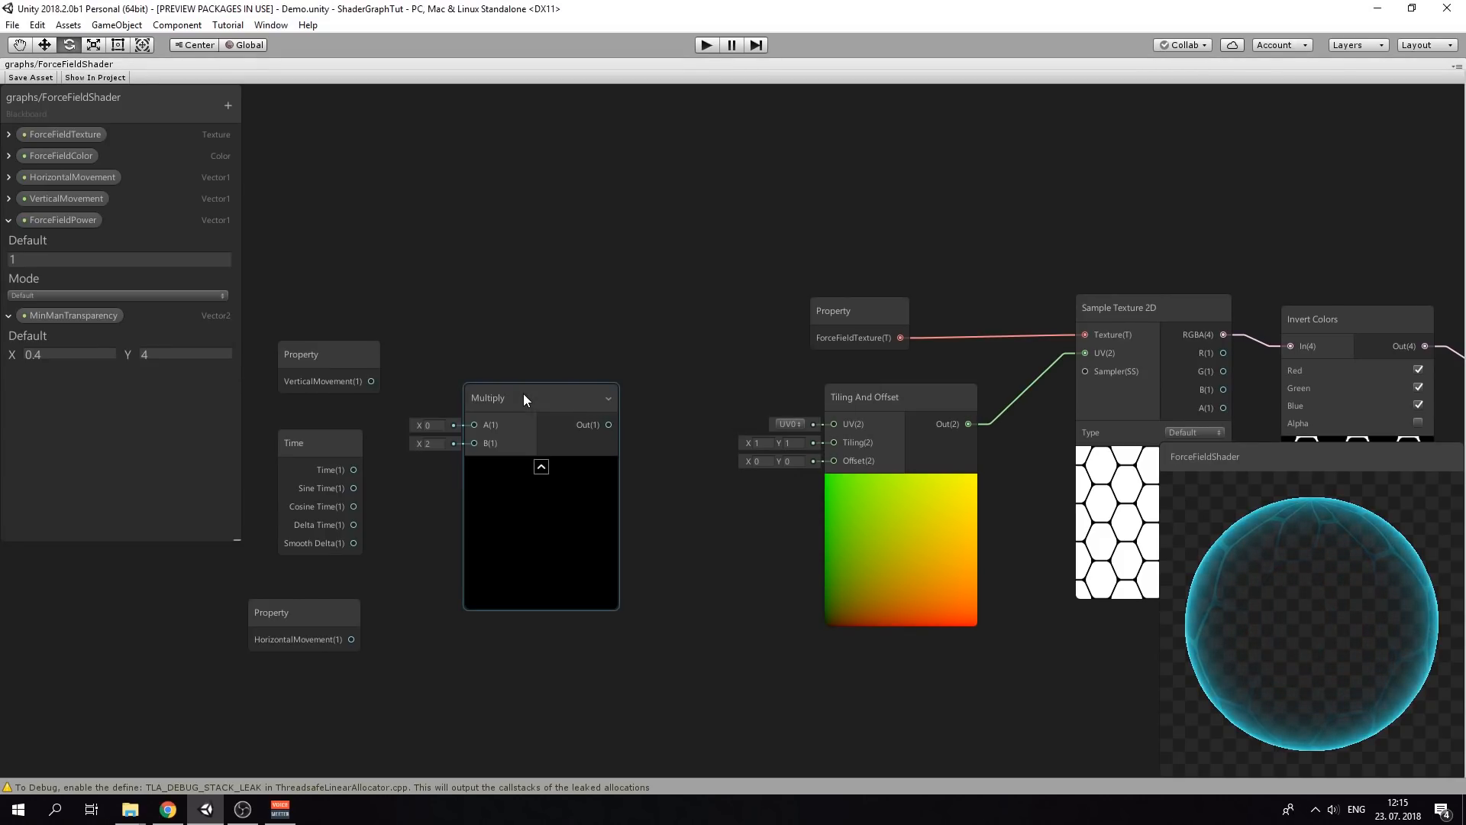
pyautogui.moveTo(524, 393); pyautogui.dragTo(498, 328)
pyautogui.moveTo(332, 362); pyautogui.dragTo(448, 361)
pyautogui.moveTo(353, 470); pyautogui.dragTo(453, 380)
# Duplicate the Multiply node, stack the copies, and wire Time into the second Multiply's A input
pyautogui.click(497, 339)
pyautogui.hotkey('ctrl', 'd')
pyautogui.moveTo(524, 334); pyautogui.dragTo(560, 233)
pyautogui.moveTo(466, 353); pyautogui.dragTo(489, 589)
pyautogui.click(330, 642)
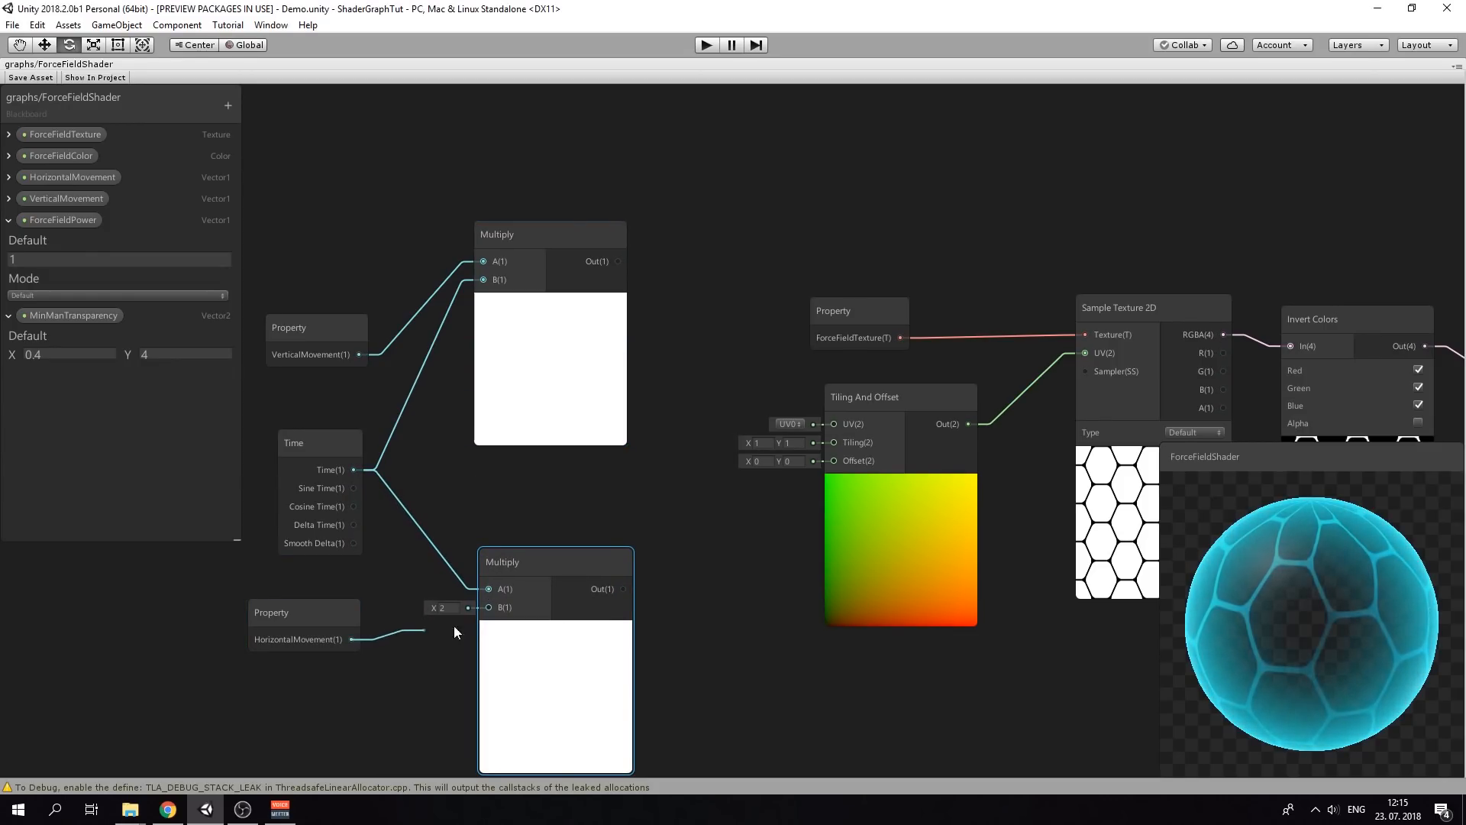
pyautogui.moveTo(588, 494); pyautogui.dragTo(453, 447, button='middle')
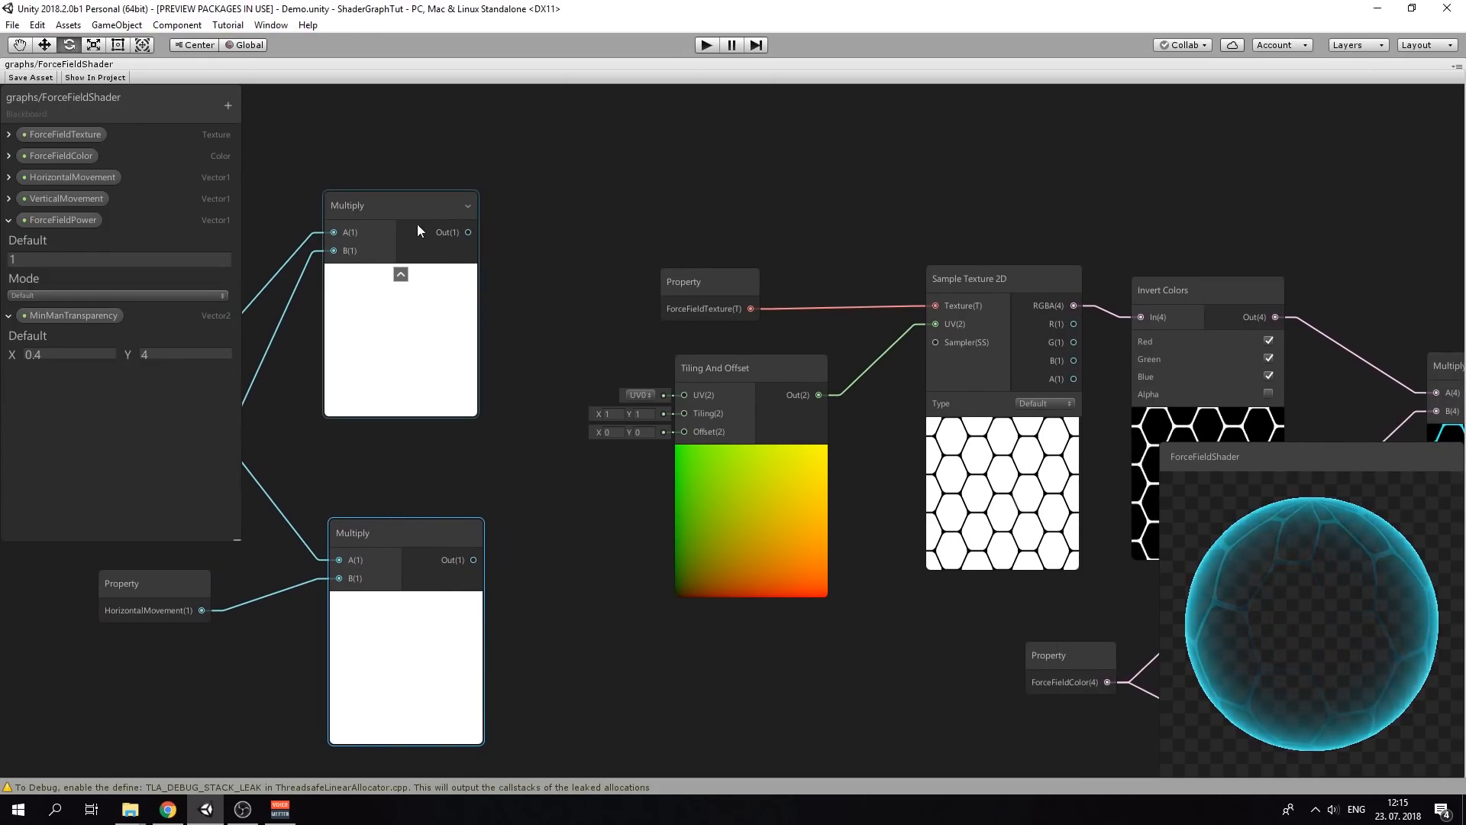
pyautogui.scroll(-5, 417, 223)
pyautogui.moveTo(556, 519); pyautogui.dragTo(556, 520)
pyautogui.moveTo(481, 307); pyautogui.dragTo(411, 303)
pyautogui.scroll(3, 497, 339)
pyautogui.moveTo(504, 357); pyautogui.dragTo(551, 384, button='middle')
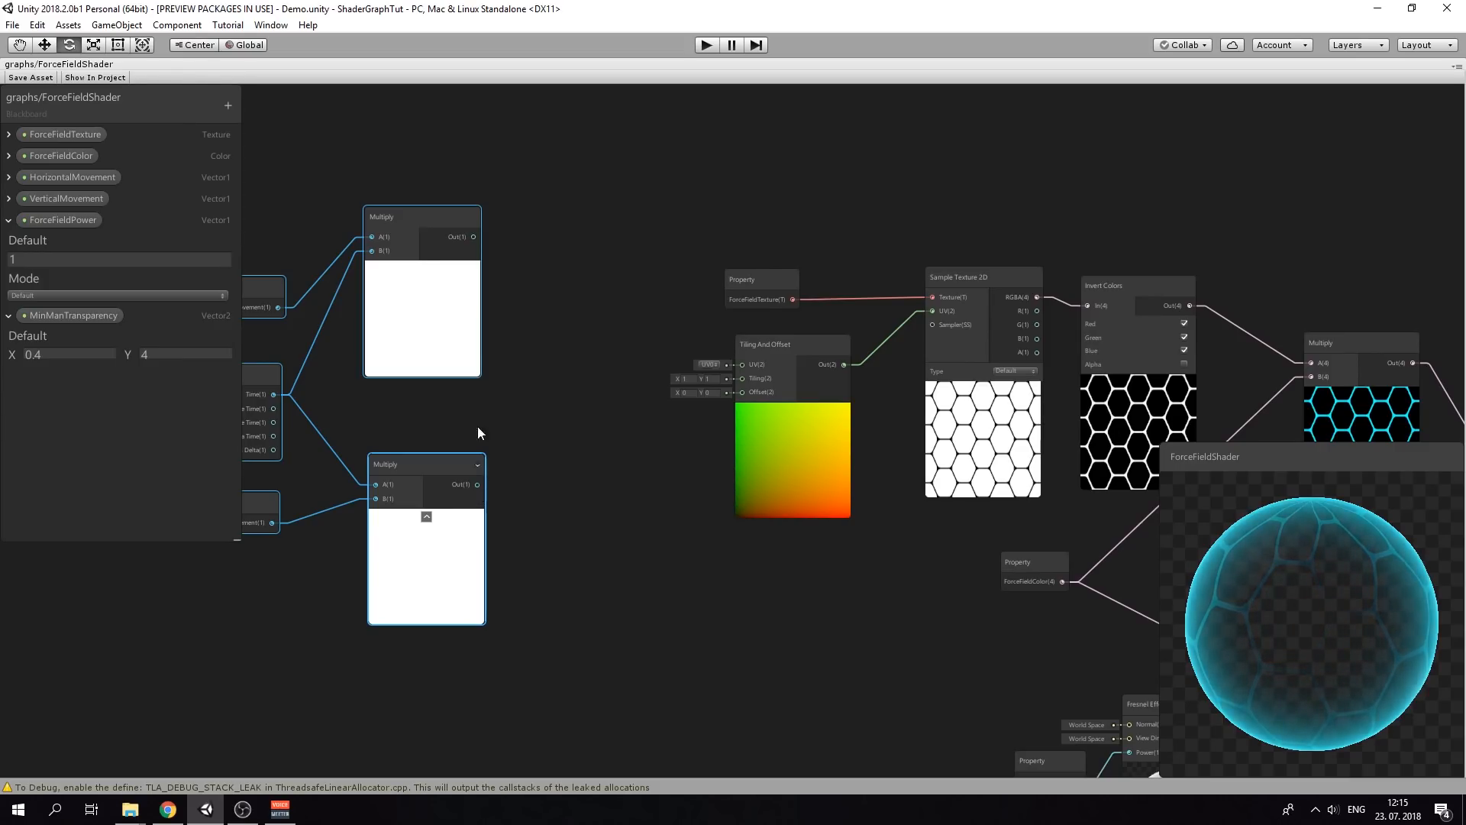
# Add a Vector 2 node taking both Multiply results as X and Y, feeding Tiling And Offset's Offset
pyautogui.rightClick(528, 377)
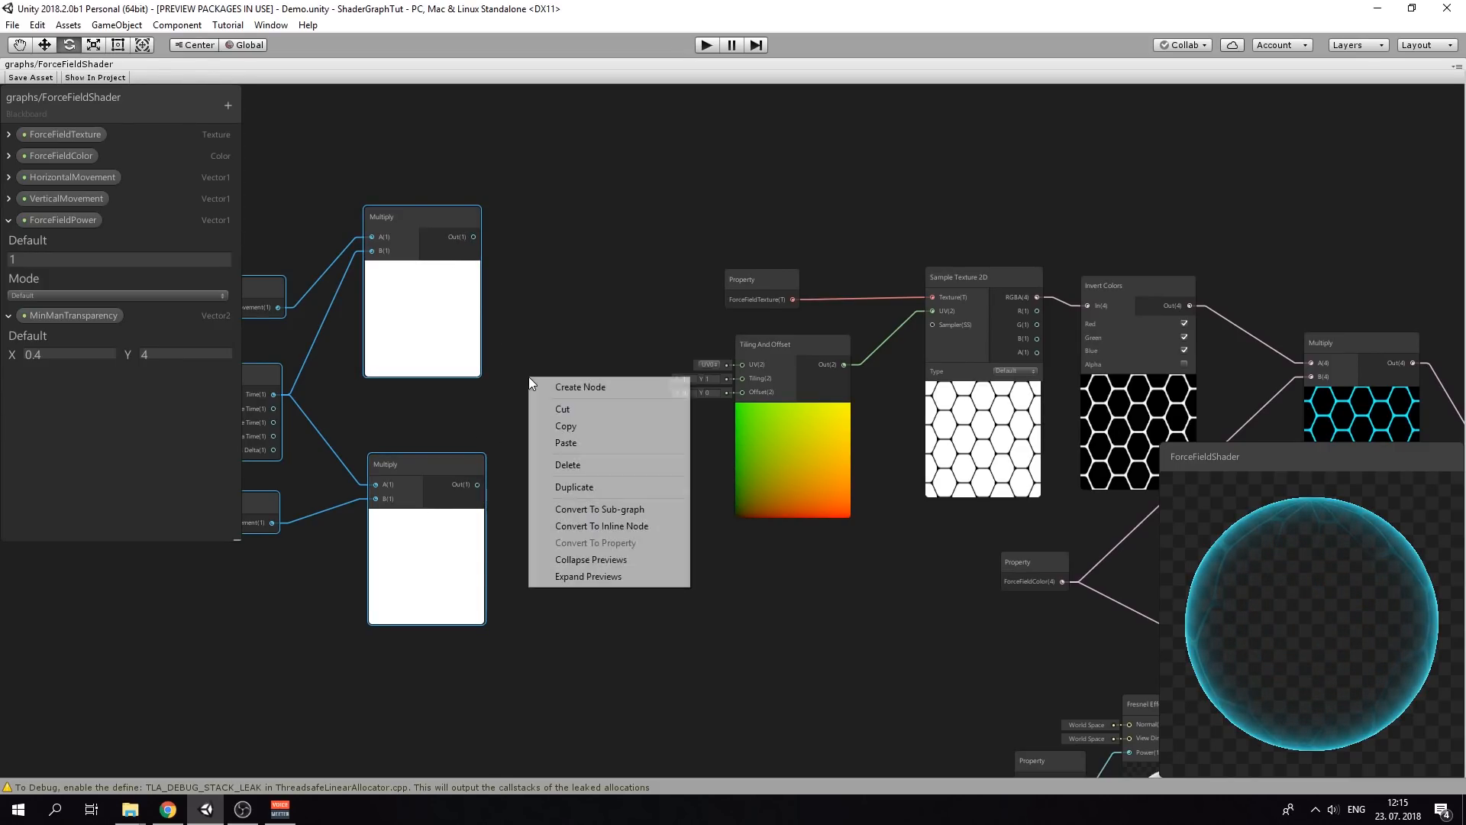
pyautogui.click(552, 386)
pyautogui.write('vec')
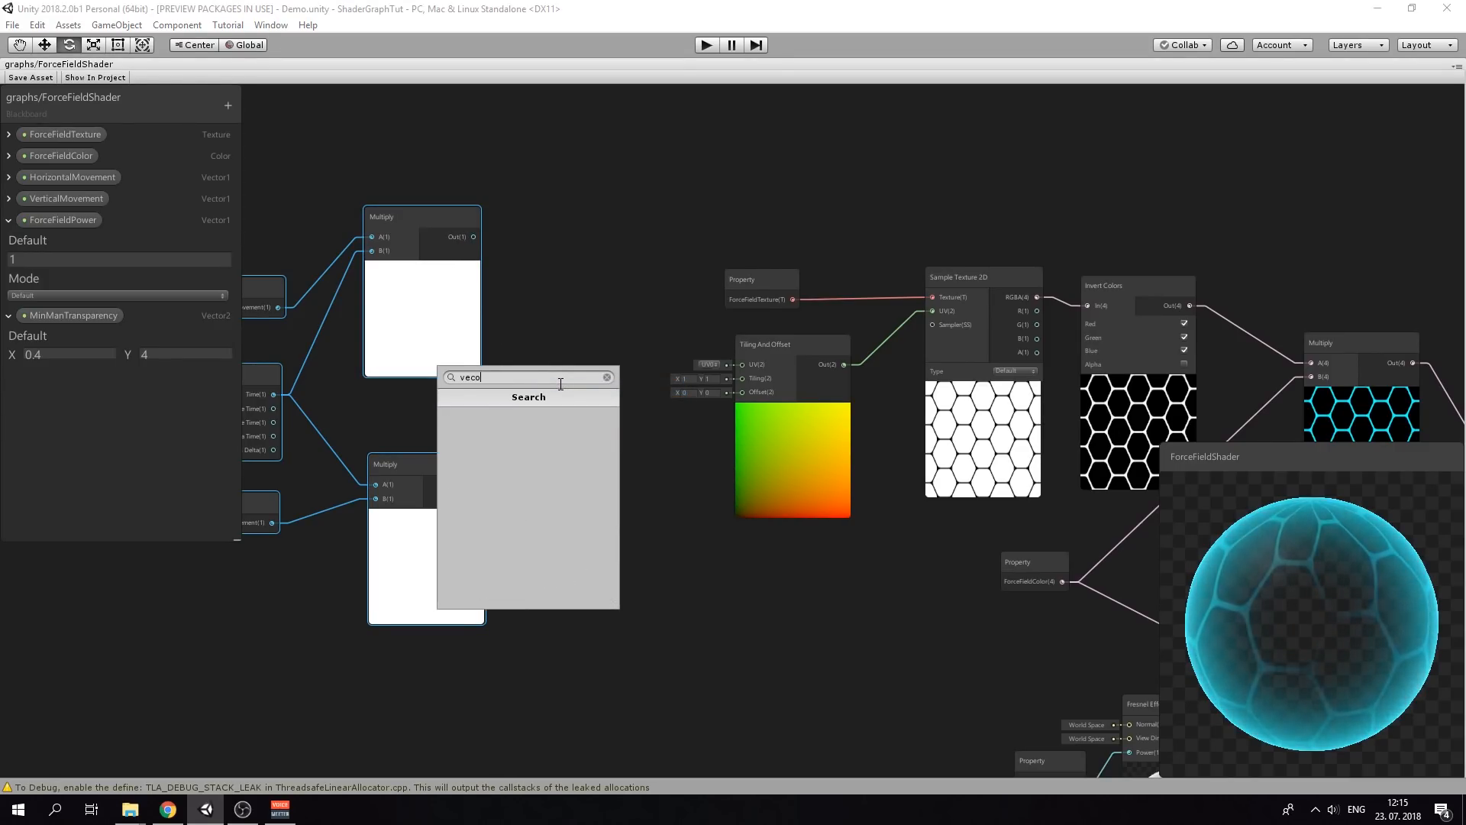
pyautogui.press('Return')
pyautogui.scroll(3, 553, 378)
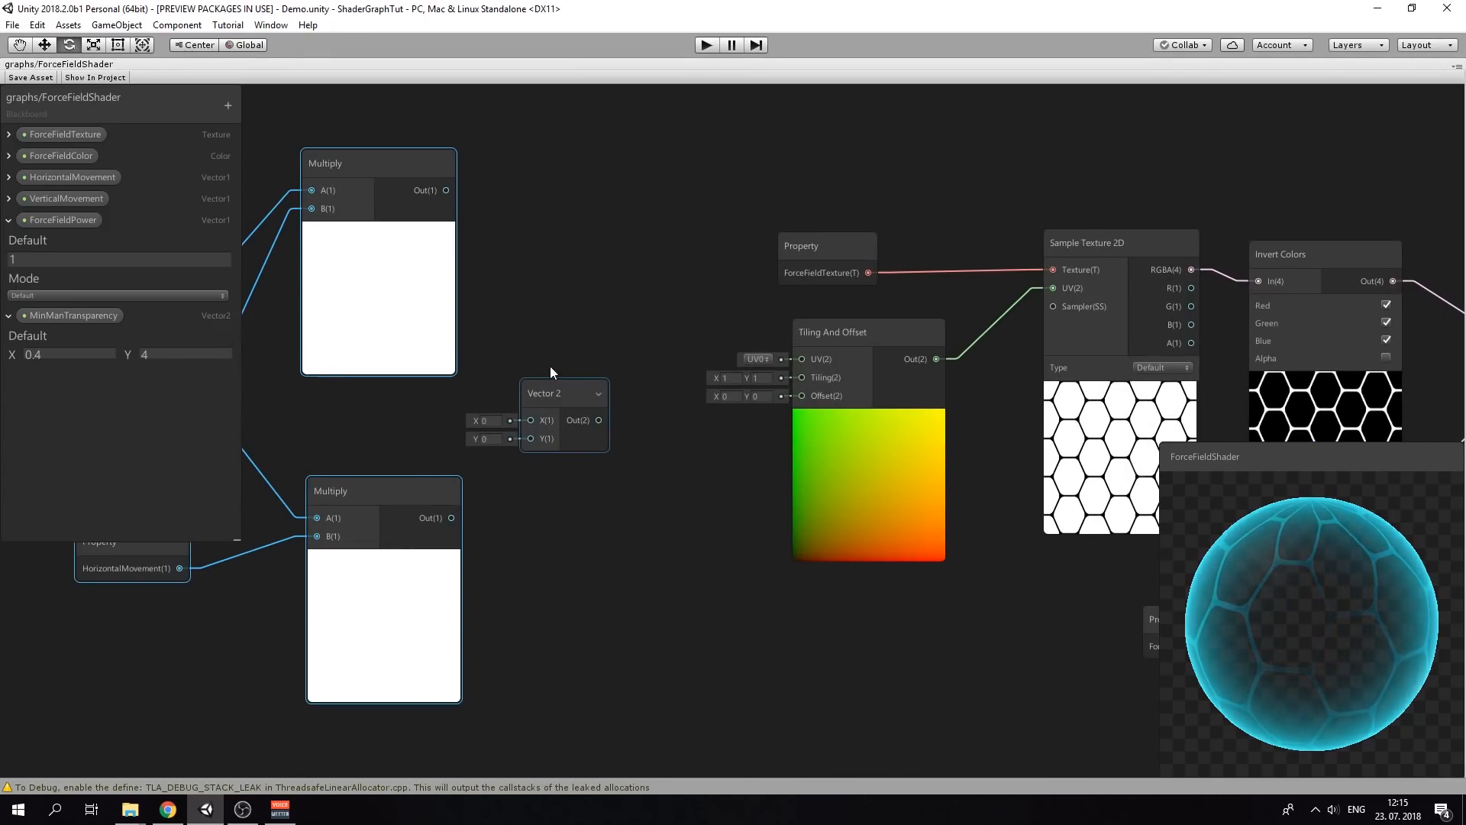
pyautogui.moveTo(517, 407); pyautogui.dragTo(525, 418)
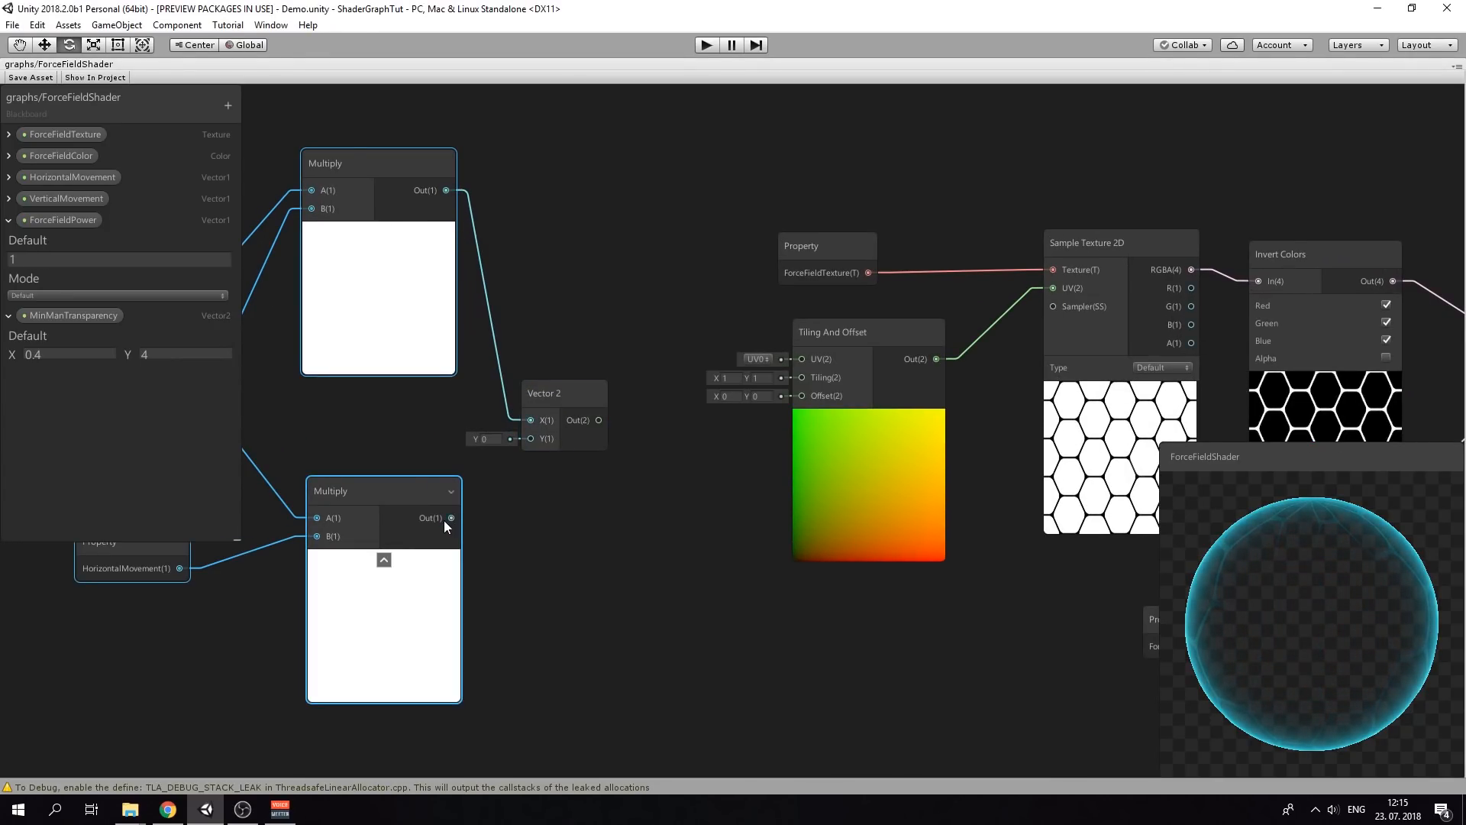
pyautogui.moveTo(452, 518); pyautogui.dragTo(520, 454)
pyautogui.moveTo(599, 419); pyautogui.dragTo(799, 396)
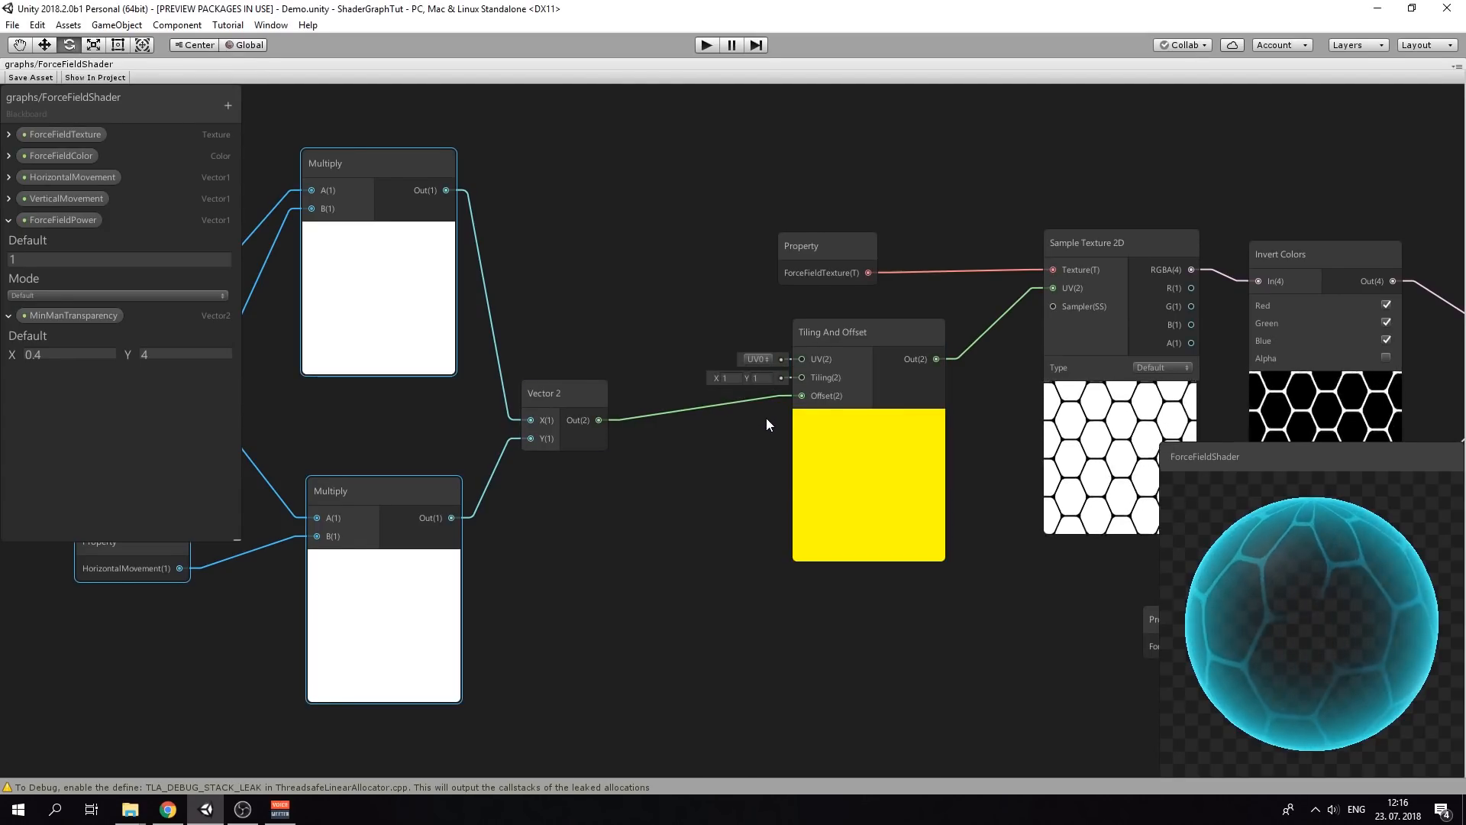
# Bring the Time and Property nodes into view and box-select the movement-offset node group
pyautogui.moveTo(661, 504); pyautogui.dragTo(714, 497, button='middle')
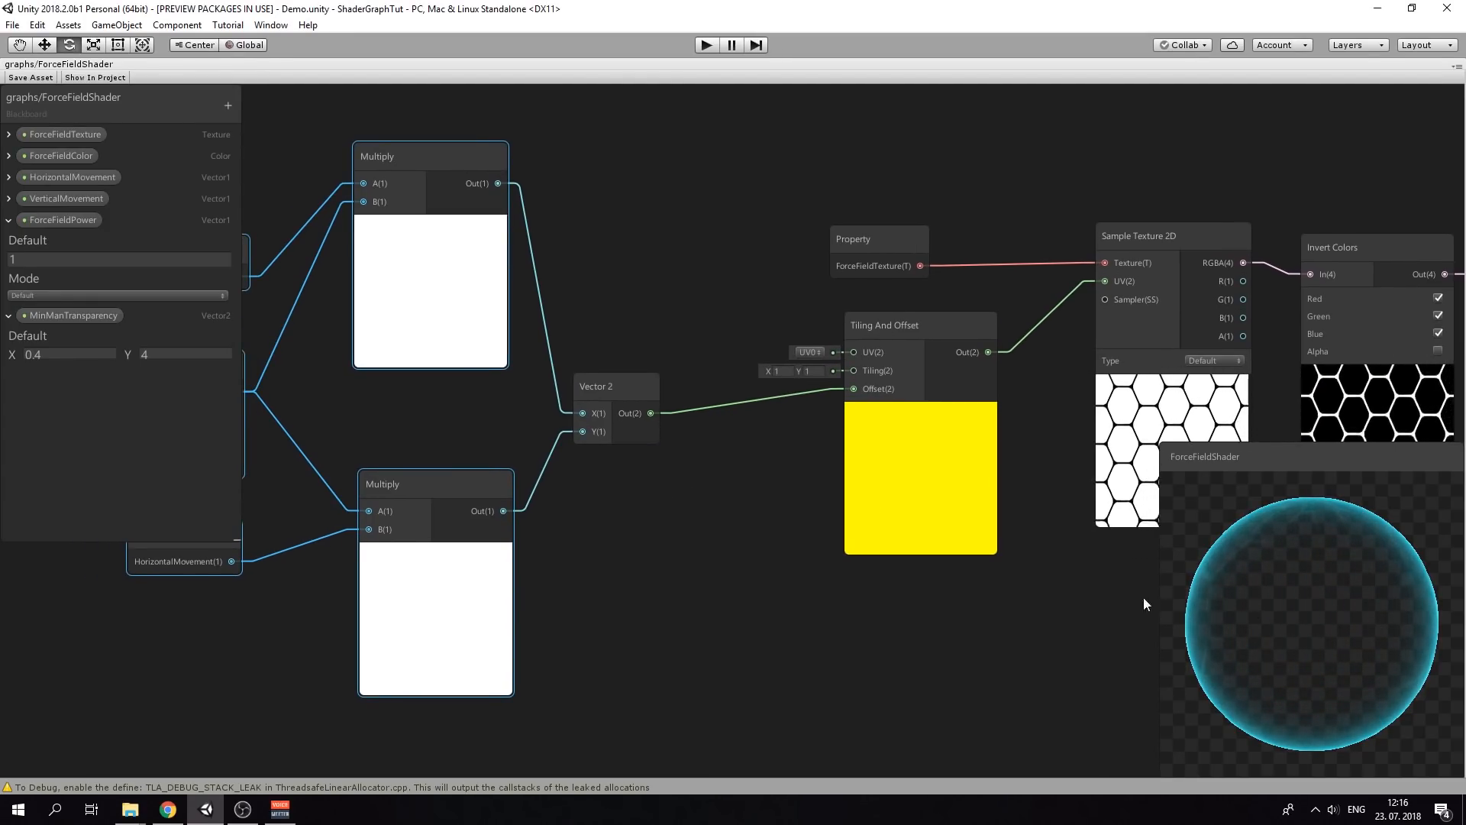
pyautogui.moveTo(658, 549); pyautogui.dragTo(844, 543, button='middle')
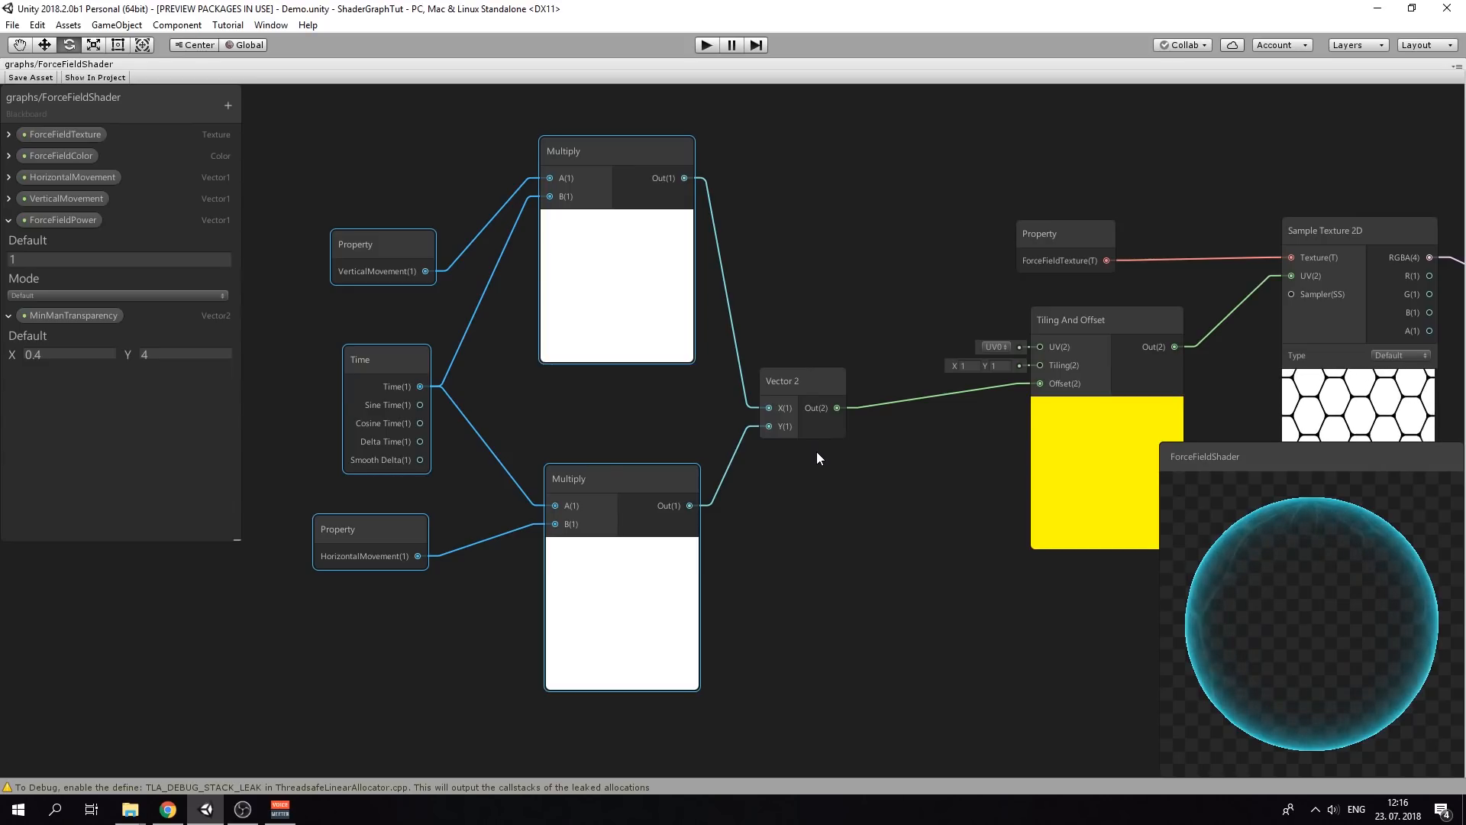
pyautogui.moveTo(817, 456)
pyautogui.mouseDown(button='middle')
pyautogui.moveTo(741, 494)
pyautogui.moveTo(831, 466)
pyautogui.mouseUp(button='middle')
pyautogui.scroll(-3, 831, 460)
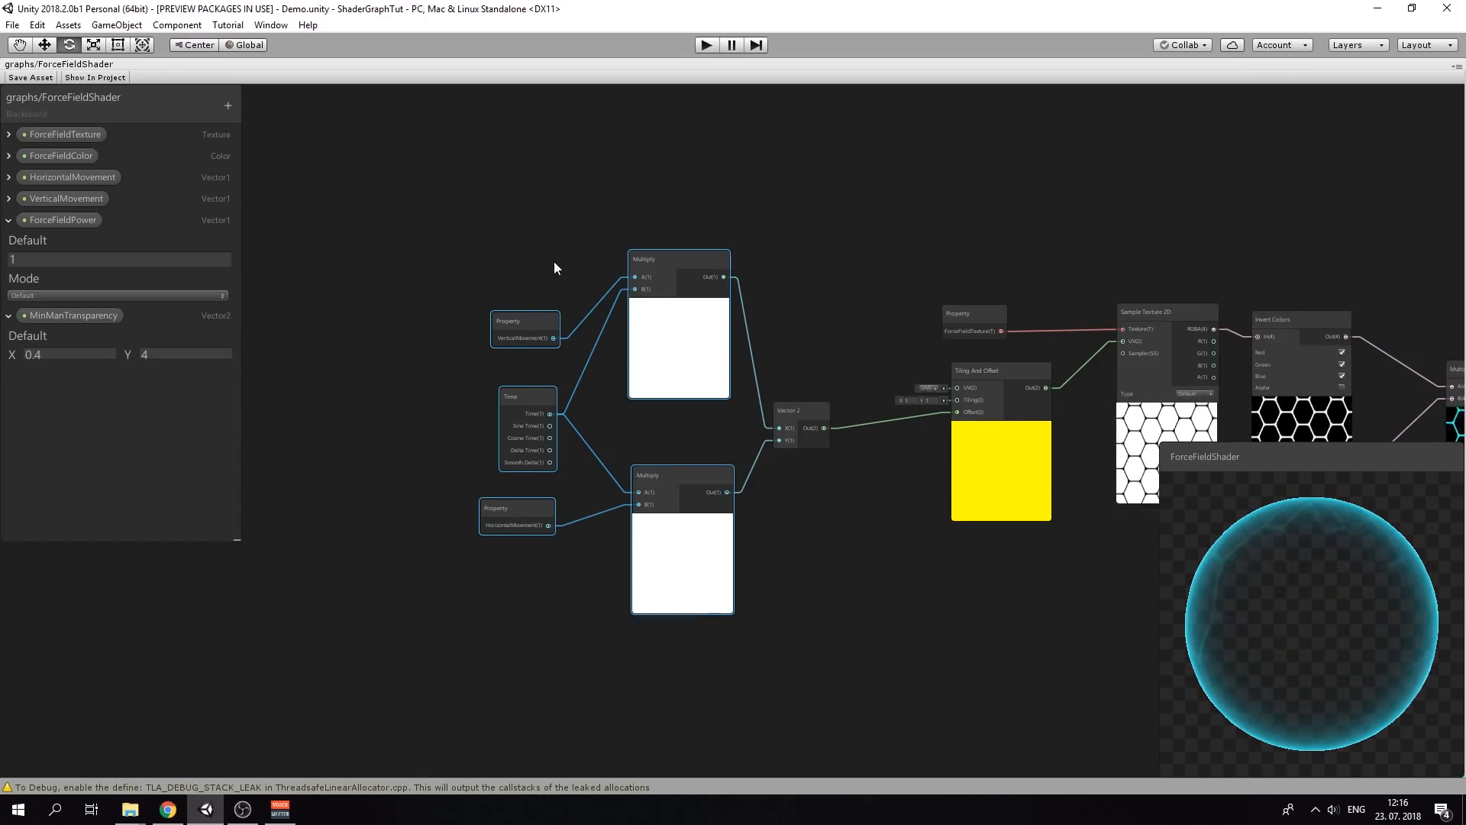
pyautogui.moveTo(442, 180); pyautogui.dragTo(805, 562)
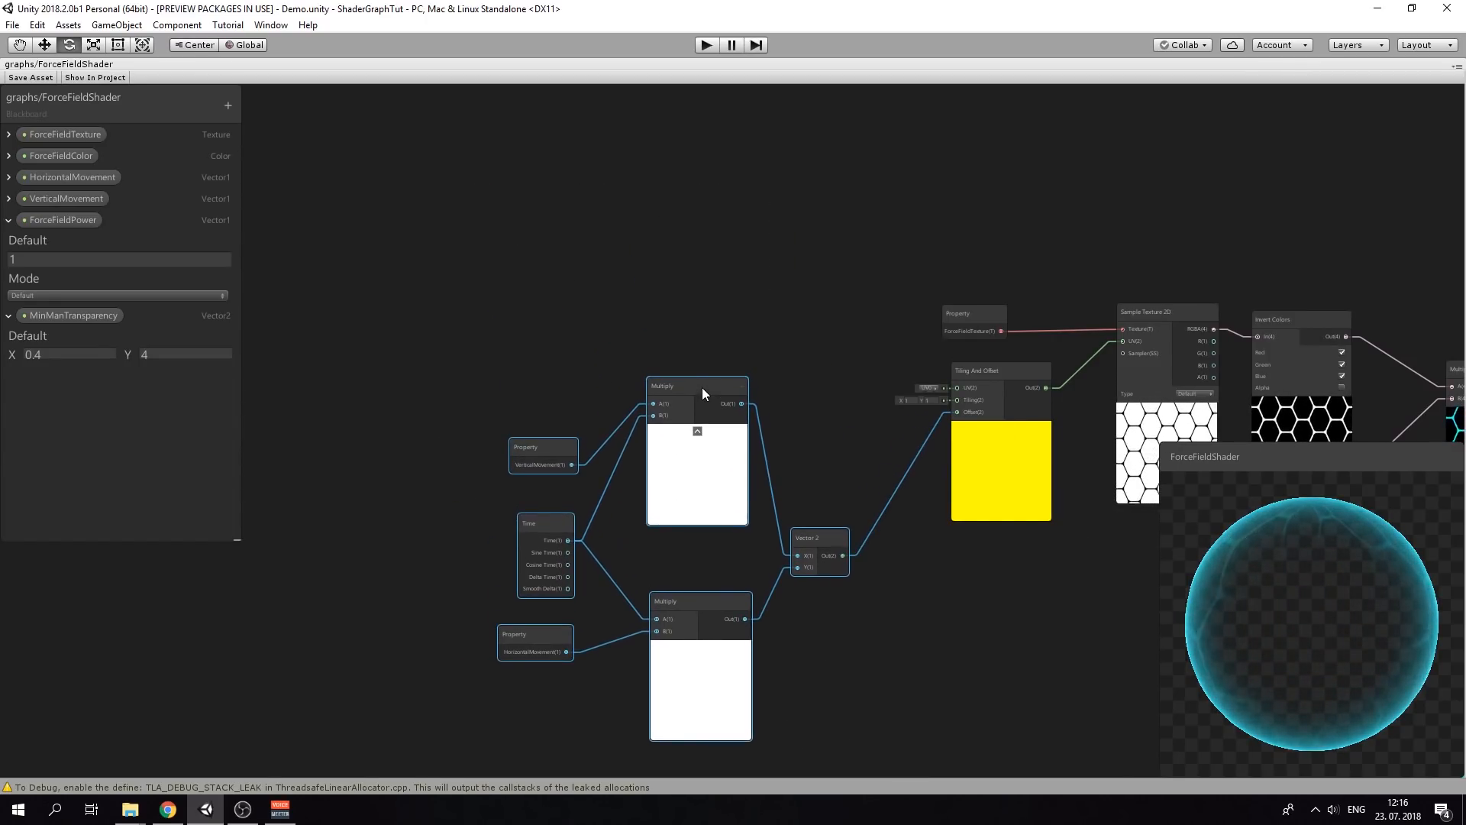
pyautogui.scroll(4, 827, 424)
# Set the Tiling And Offset node's tiling X and Y to 5
pyautogui.click(772, 342)
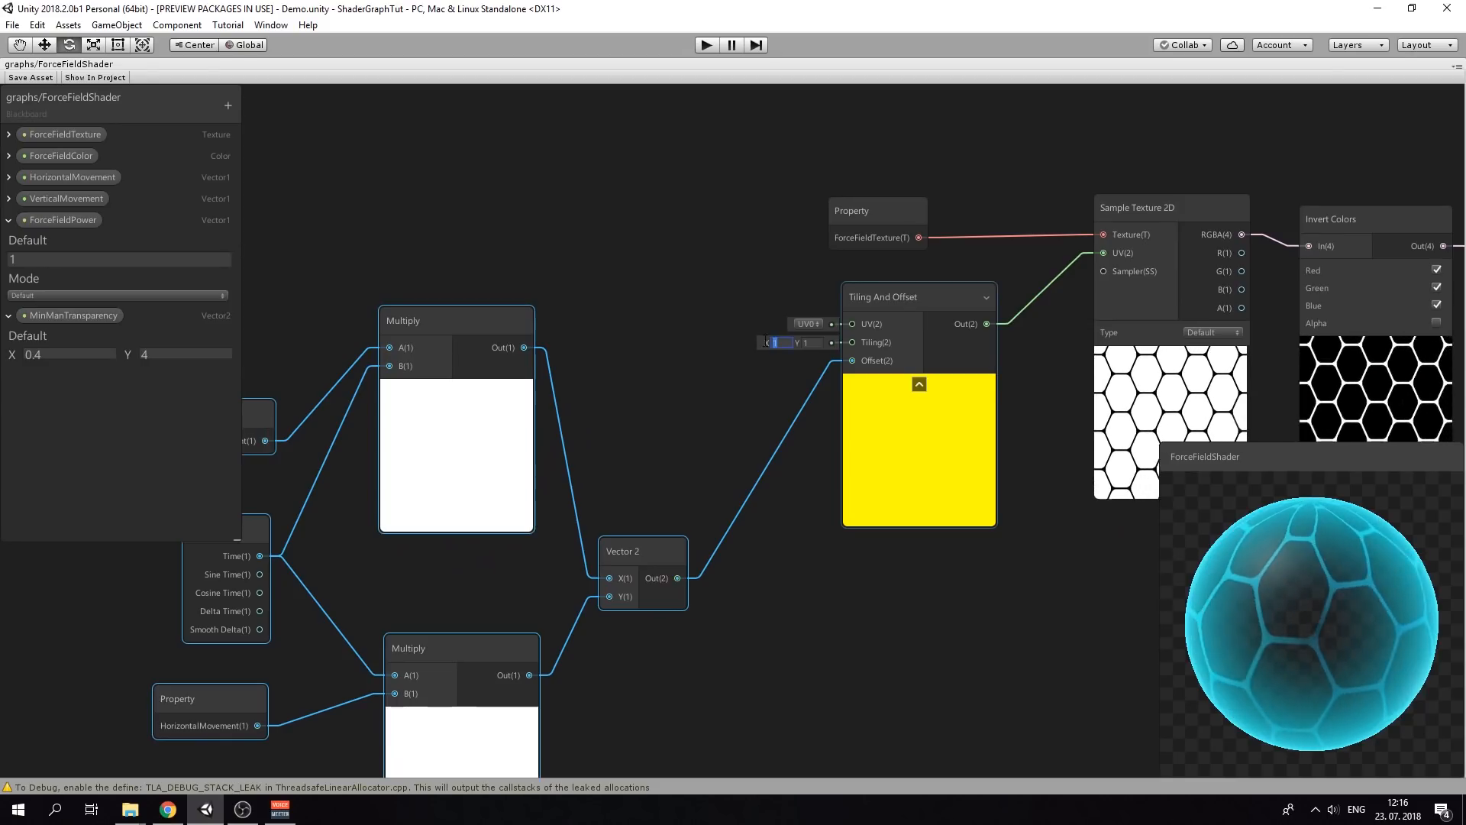
pyautogui.write('5')
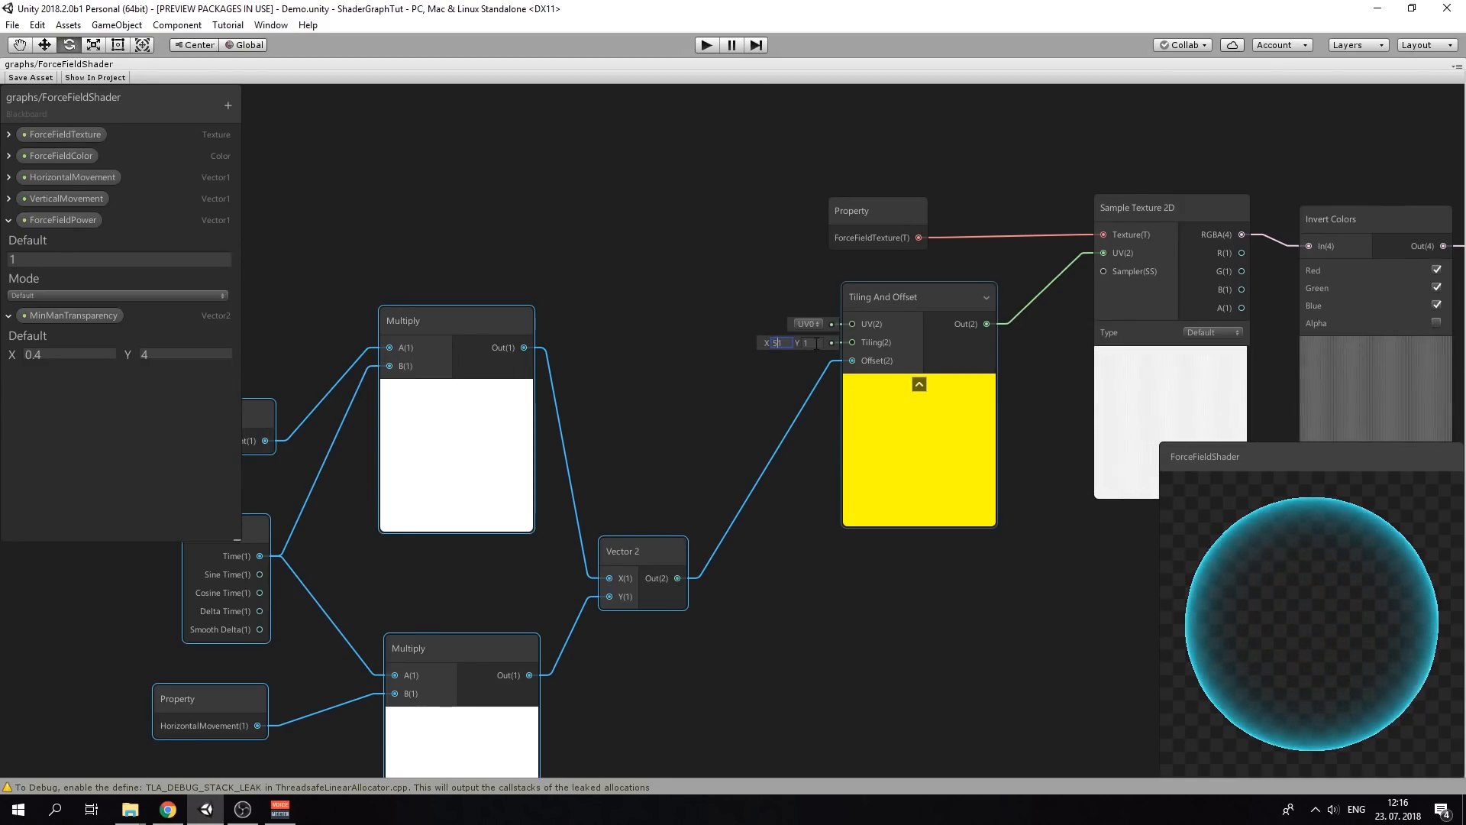
pyautogui.click(806, 342)
pyautogui.write('5')
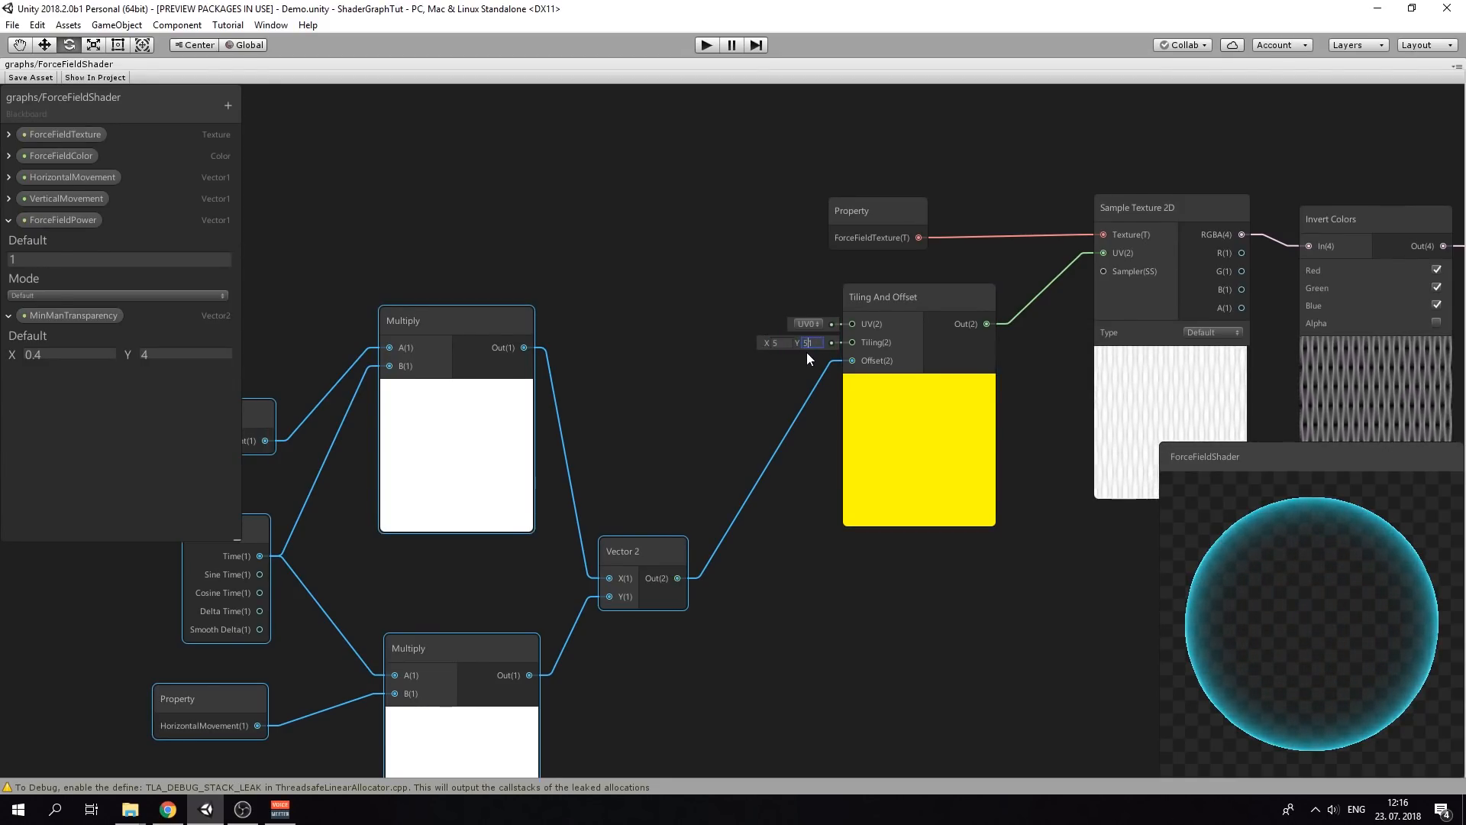
pyautogui.press('Delete')
# Select the Time, HorizontalMovement, Multiply and Vector 2 nodes together
pyautogui.moveTo(985, 615); pyautogui.dragTo(710, 473, button='middle')
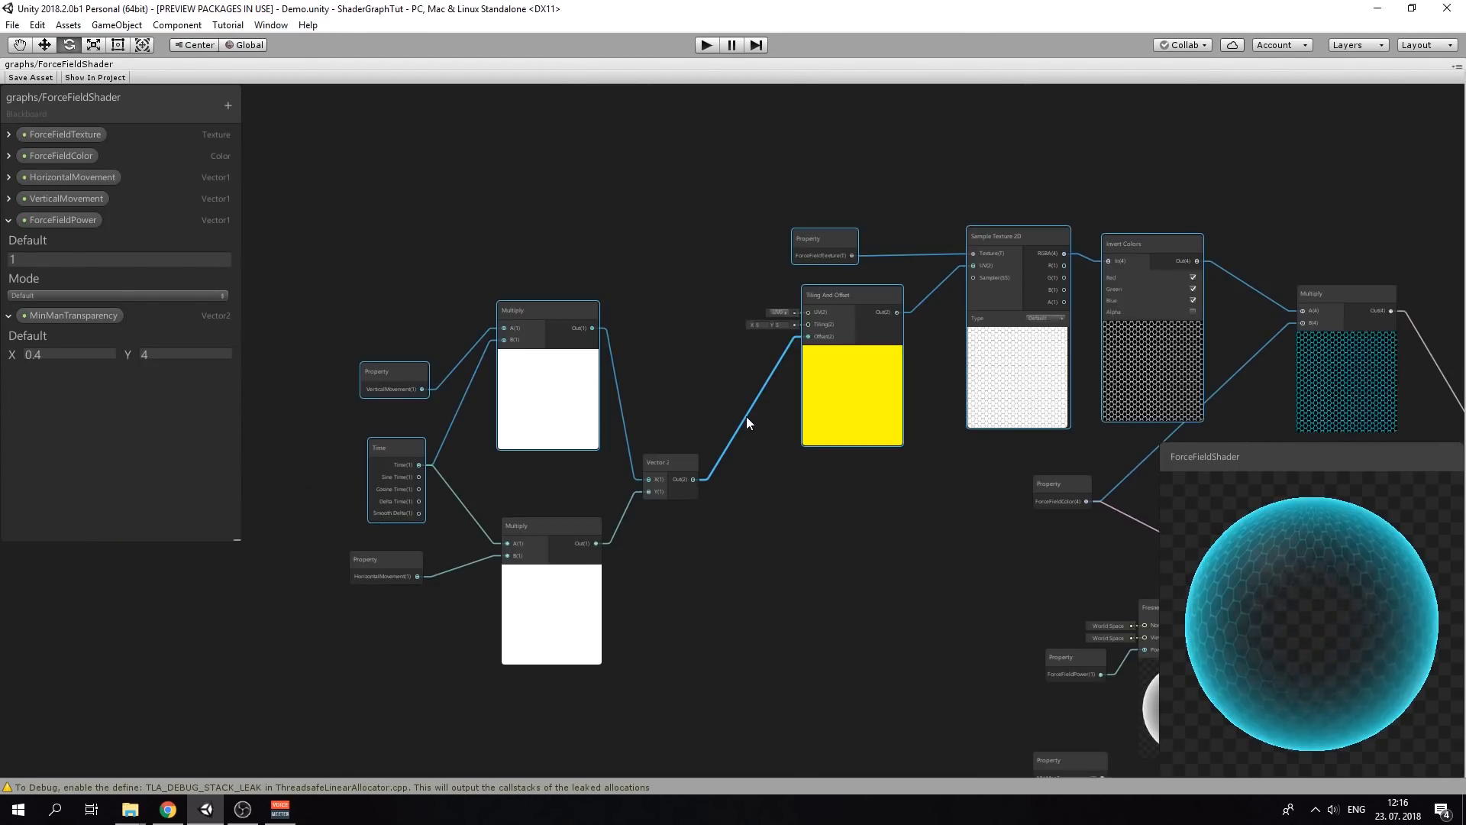
pyautogui.moveTo(840, 512); pyautogui.dragTo(739, 480, button='middle')
pyautogui.moveTo(917, 518); pyautogui.dragTo(844, 517, button='middle')
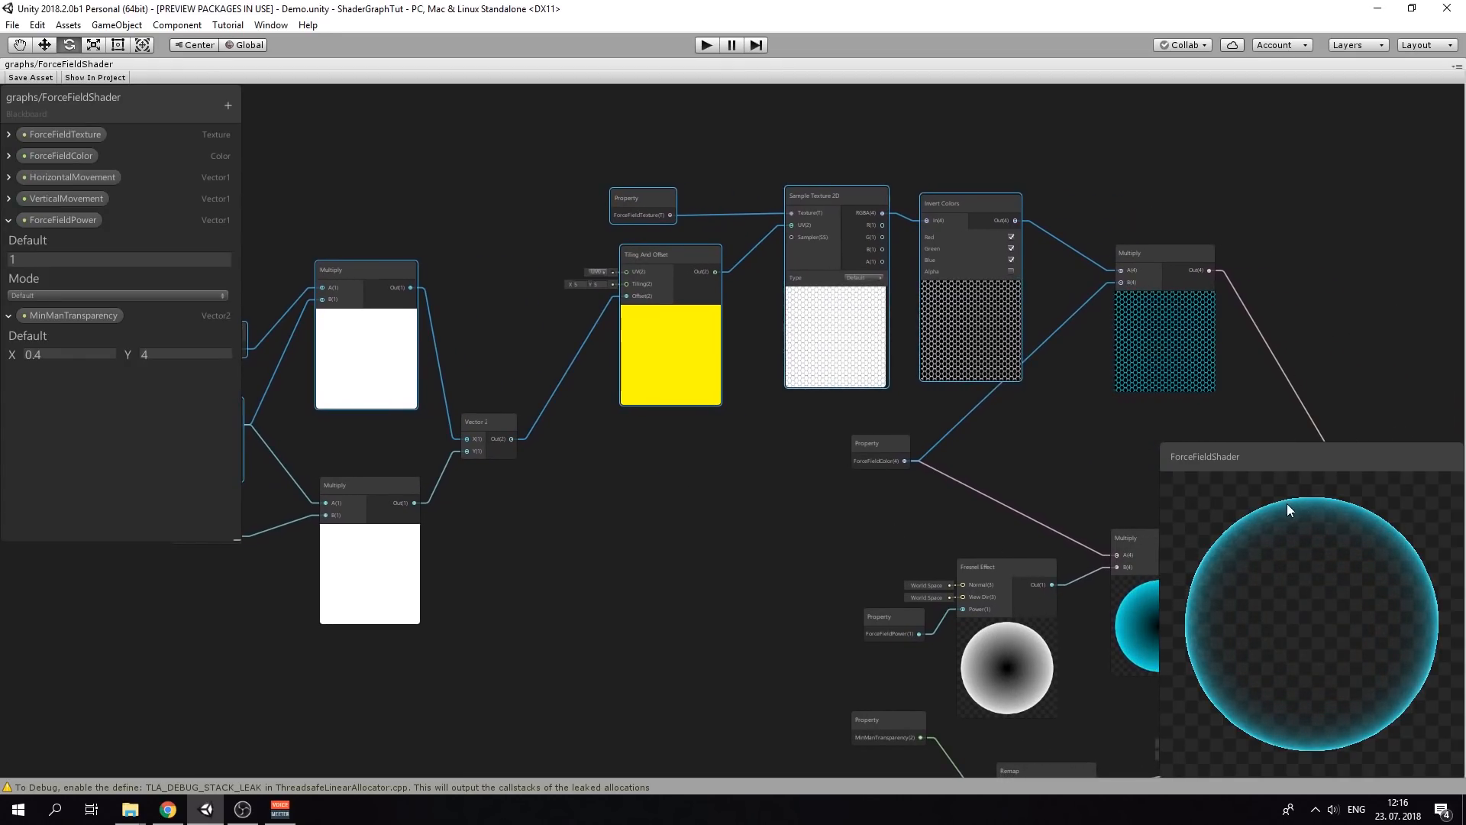
pyautogui.moveTo(706, 538)
pyautogui.mouseDown(button='middle')
pyautogui.moveTo(751, 539)
pyautogui.moveTo(726, 539)
pyautogui.mouseUp(button='middle')
pyautogui.scroll(-5, 637, 437)
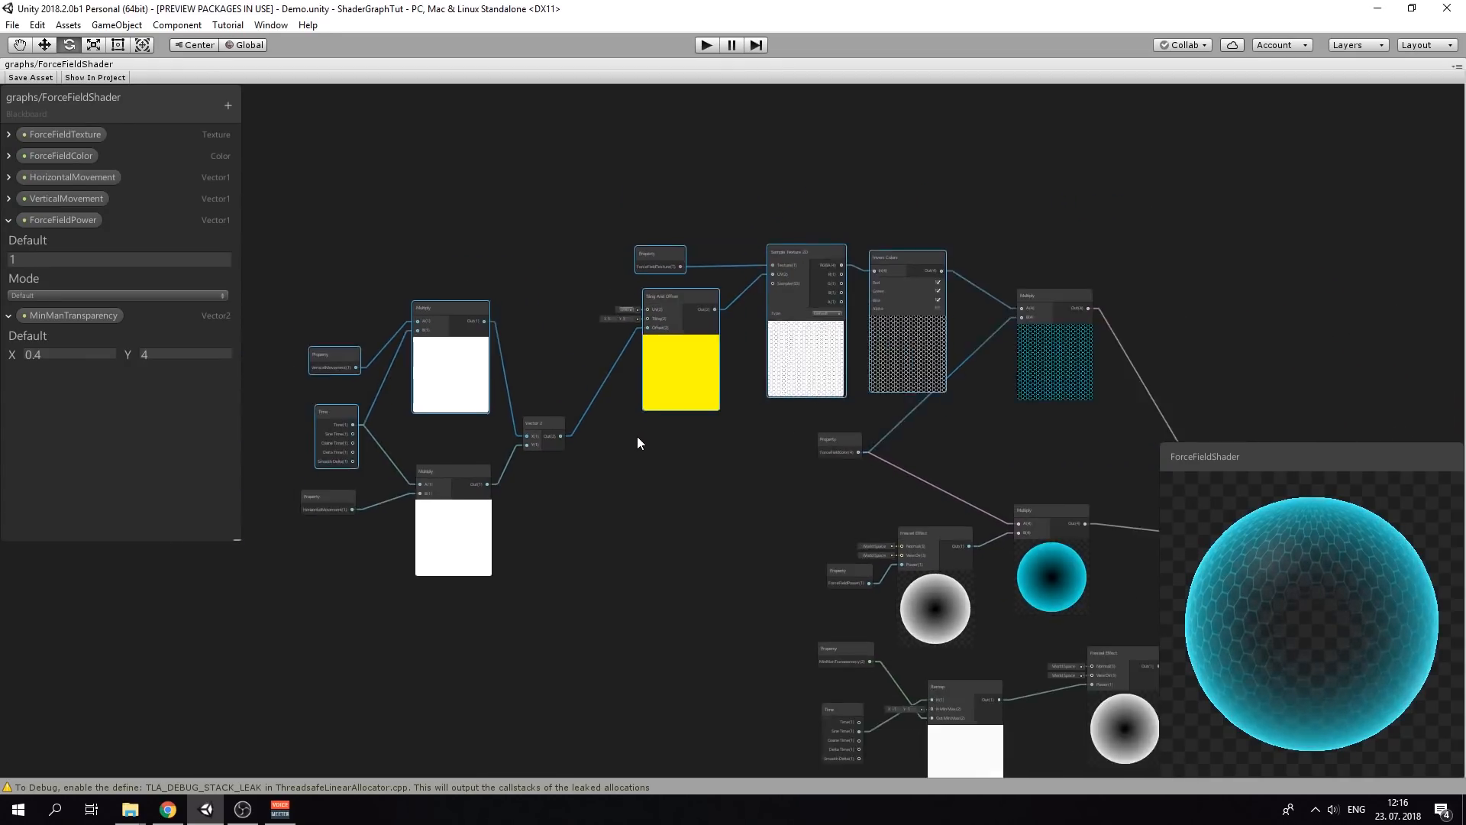
pyautogui.moveTo(339, 209); pyautogui.dragTo(878, 409)
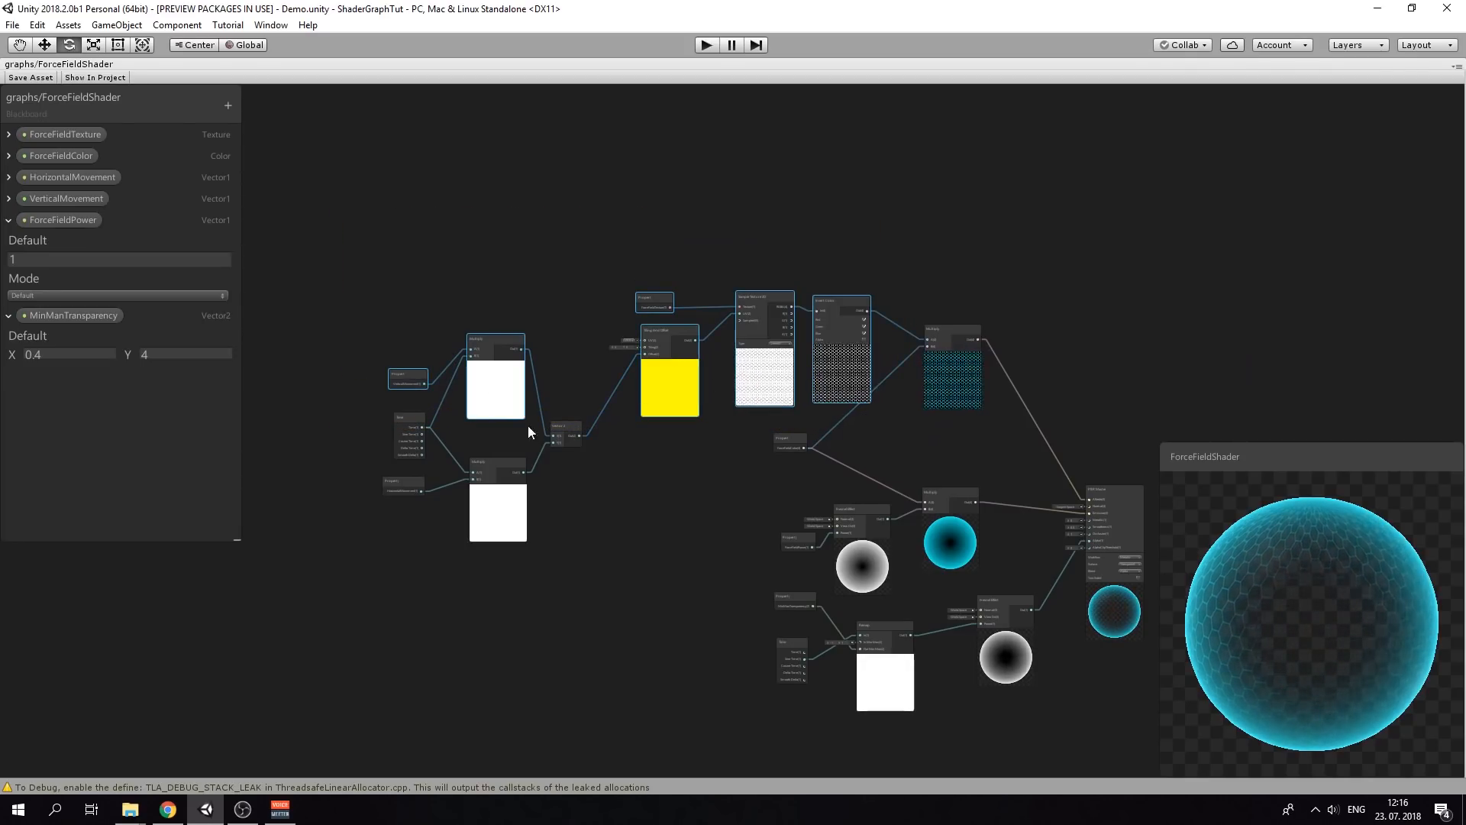
pyautogui.click(394, 446)
pyautogui.keyDown('shift'); pyautogui.click(390, 481); pyautogui.keyUp('shift')
pyautogui.keyDown('shift'); pyautogui.click(484, 489); pyautogui.keyUp('shift')
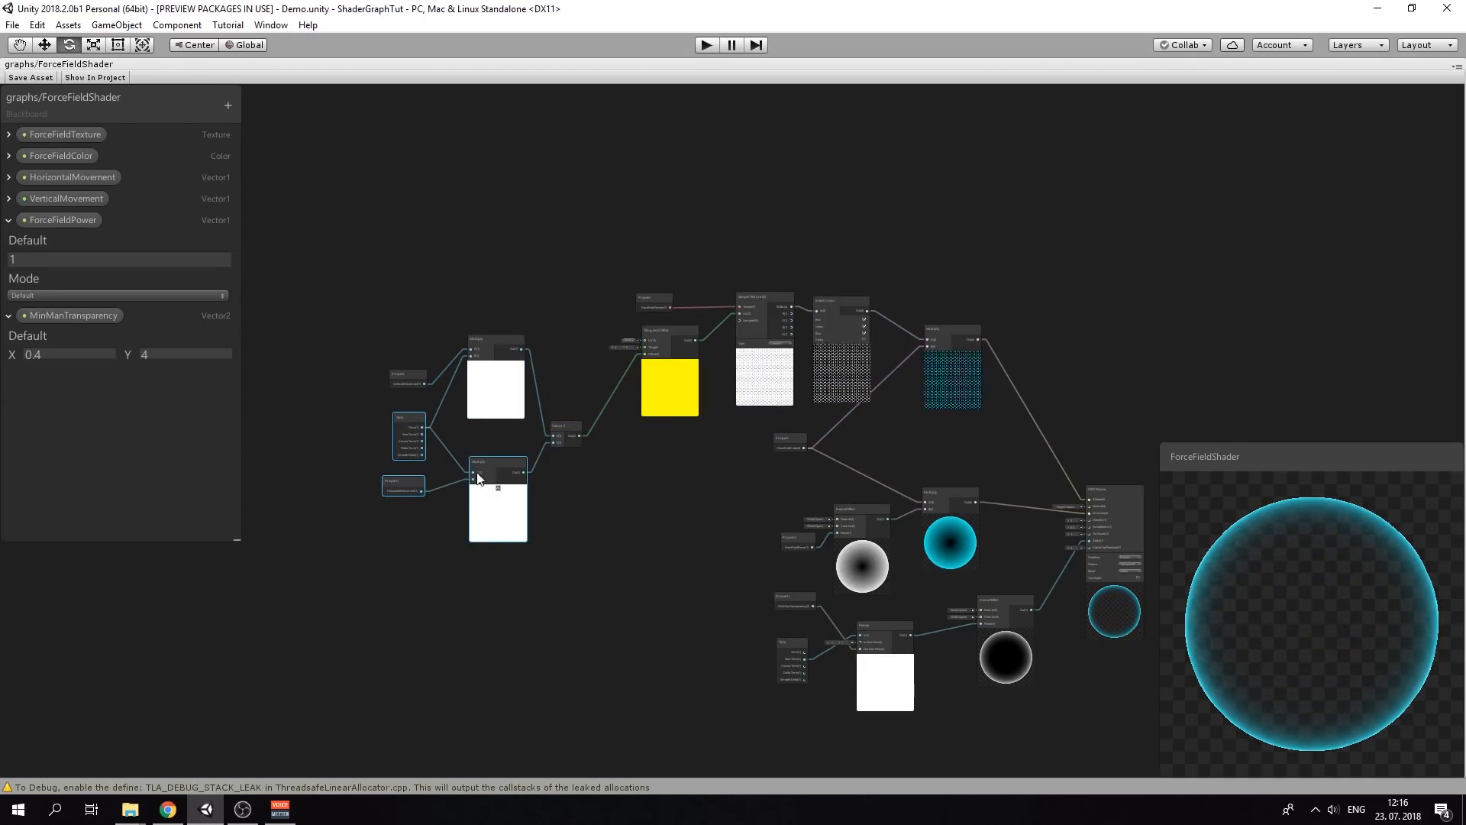
pyautogui.keyDown('ctrl'); pyautogui.moveTo(907, 392); pyautogui.dragTo(900, 411); pyautogui.keyUp('ctrl')
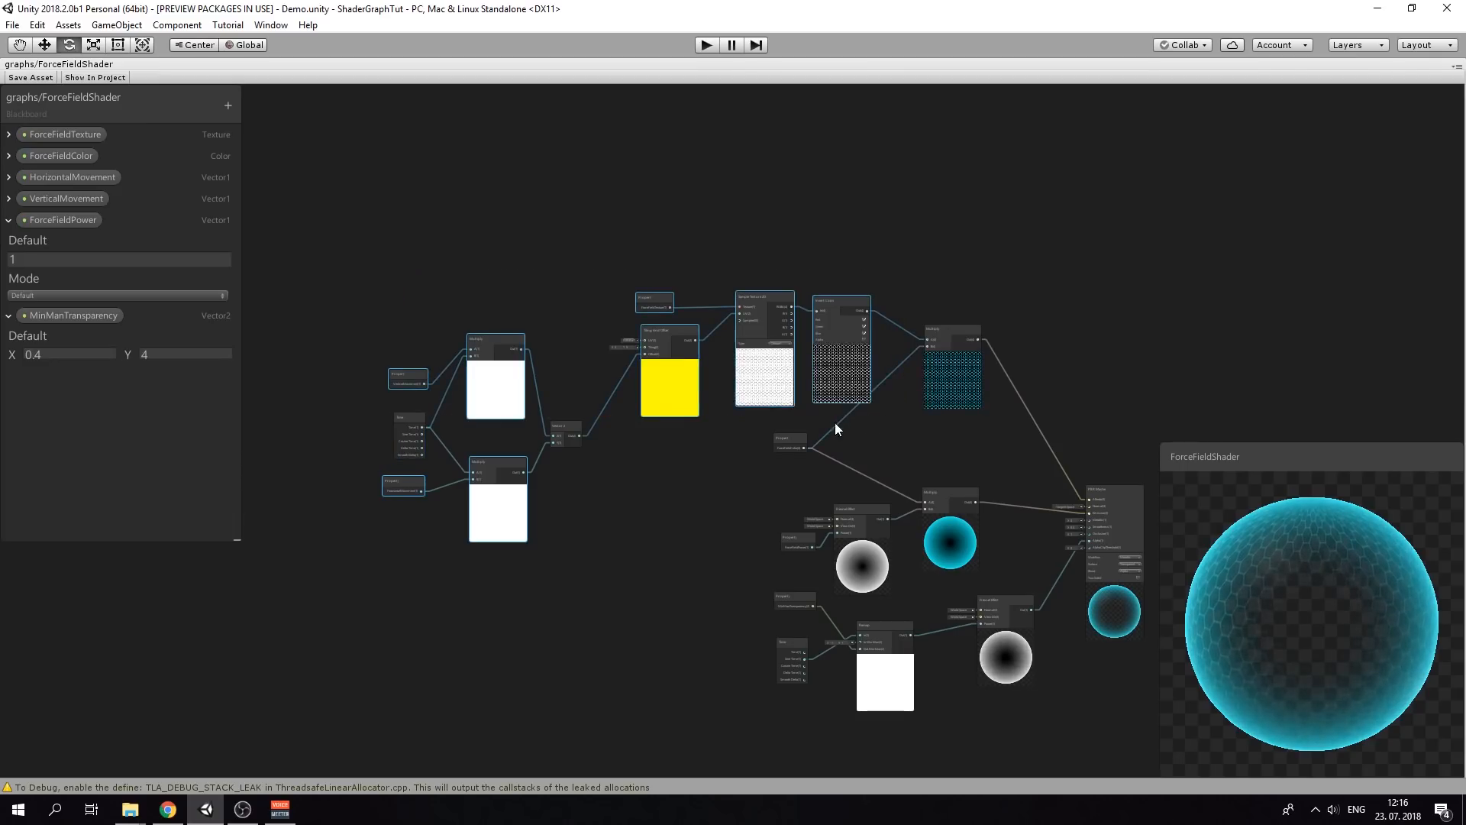
pyautogui.keyDown('ctrl'); pyautogui.click(566, 439); pyautogui.keyUp('ctrl')
# Move the texture node chain and Time node upward and shift the graph left
pyautogui.moveTo(700, 355); pyautogui.dragTo(688, 226)
pyautogui.moveTo(405, 411); pyautogui.dragTo(397, 320)
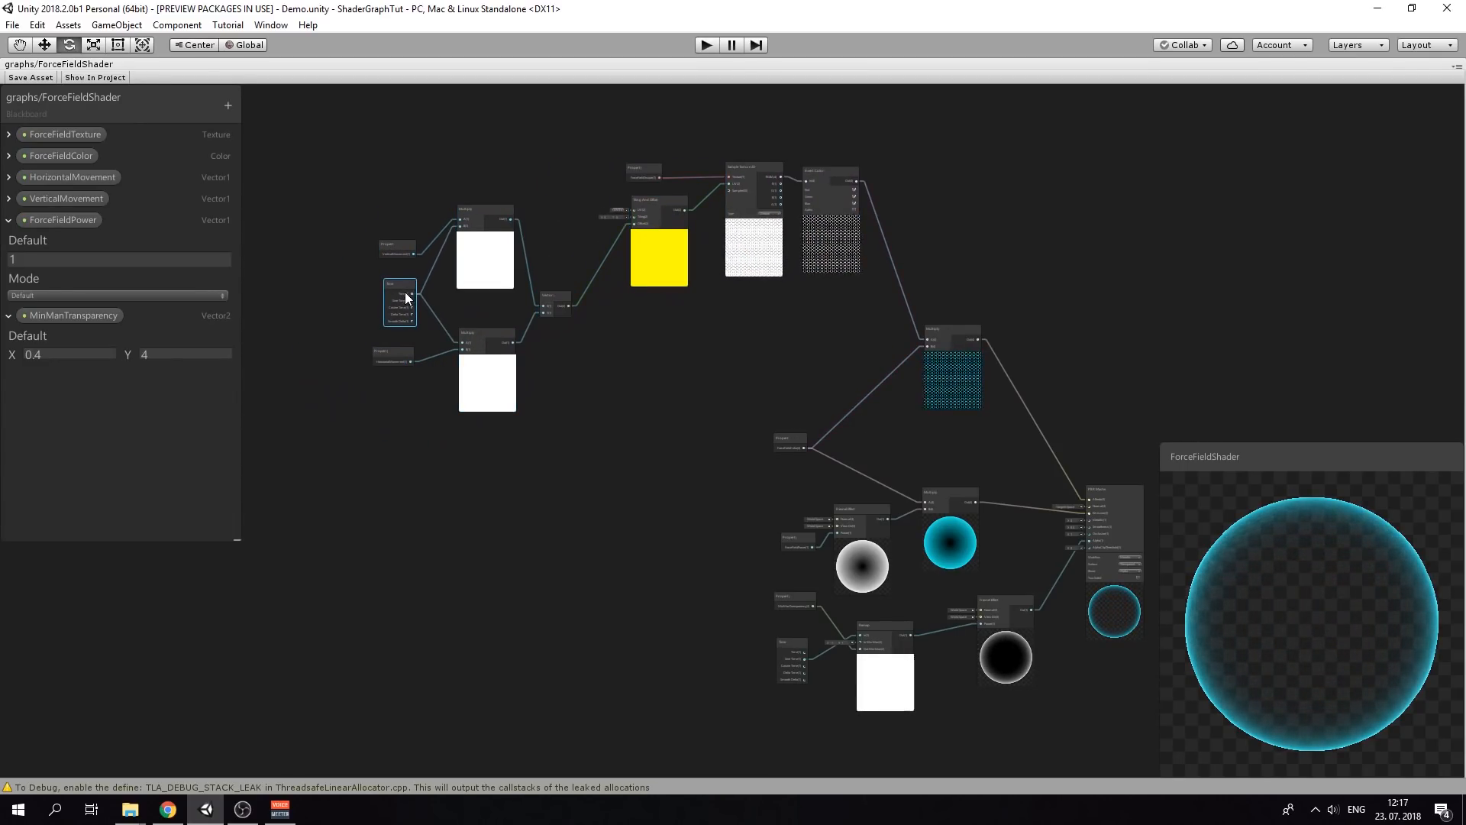
pyautogui.moveTo(662, 394); pyautogui.dragTo(611, 401, button='middle')
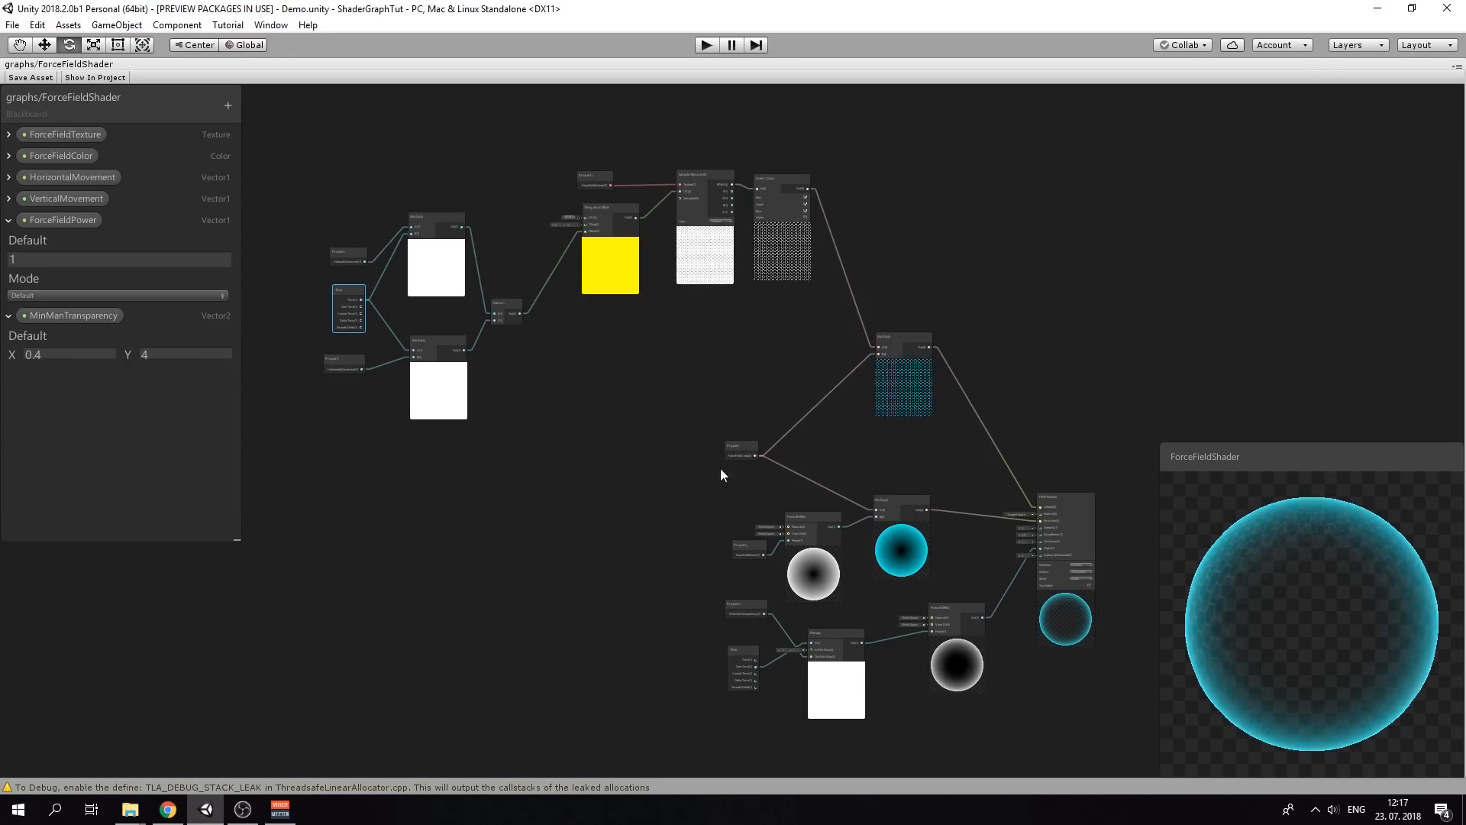
pyautogui.click(945, 625)
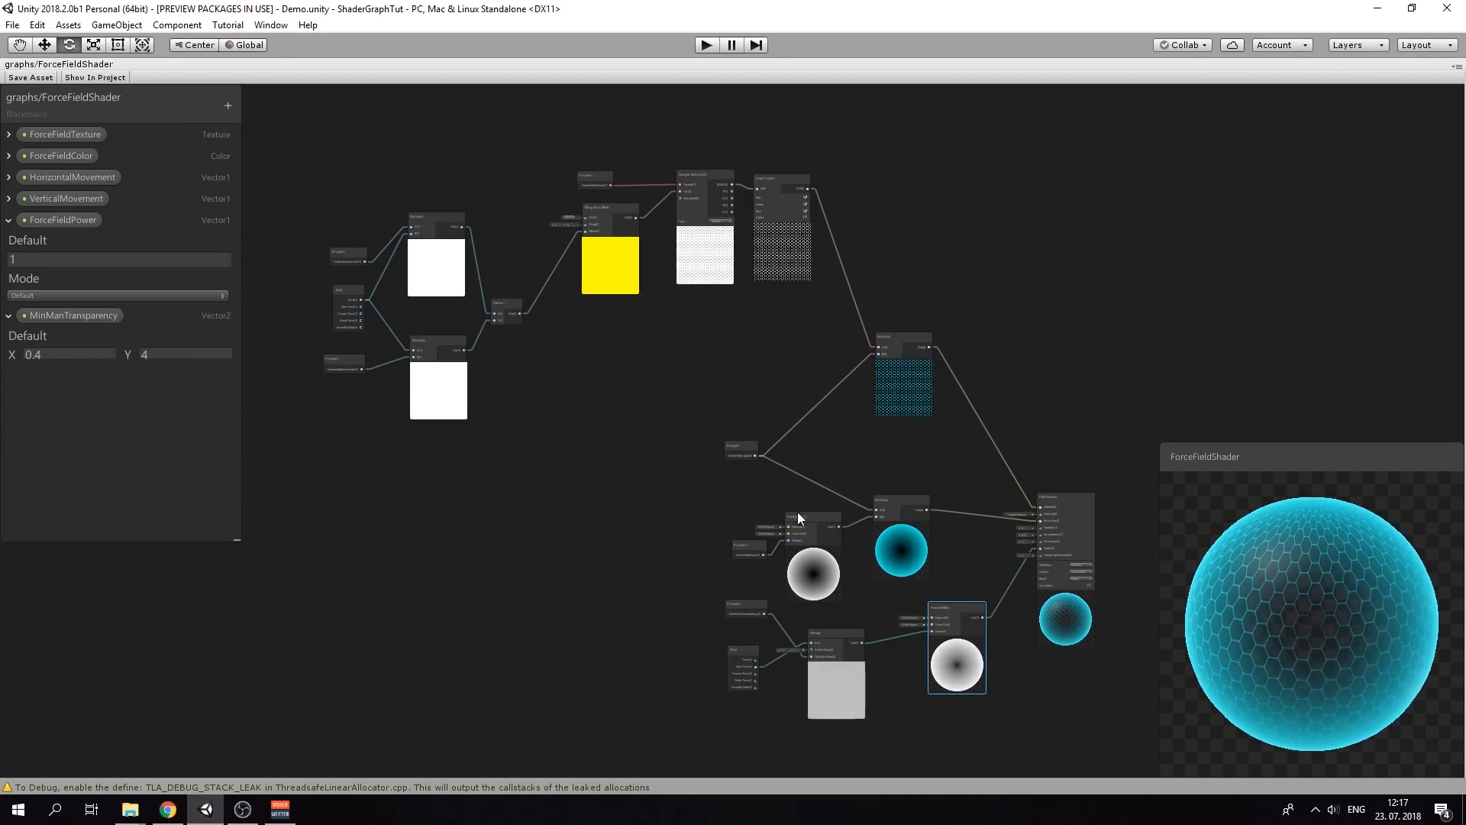
# Place the Fresnel Effect copy in empty space and move the hex-pattern Multiply node up-left
pyautogui.moveTo(963, 616); pyautogui.dragTo(654, 380)
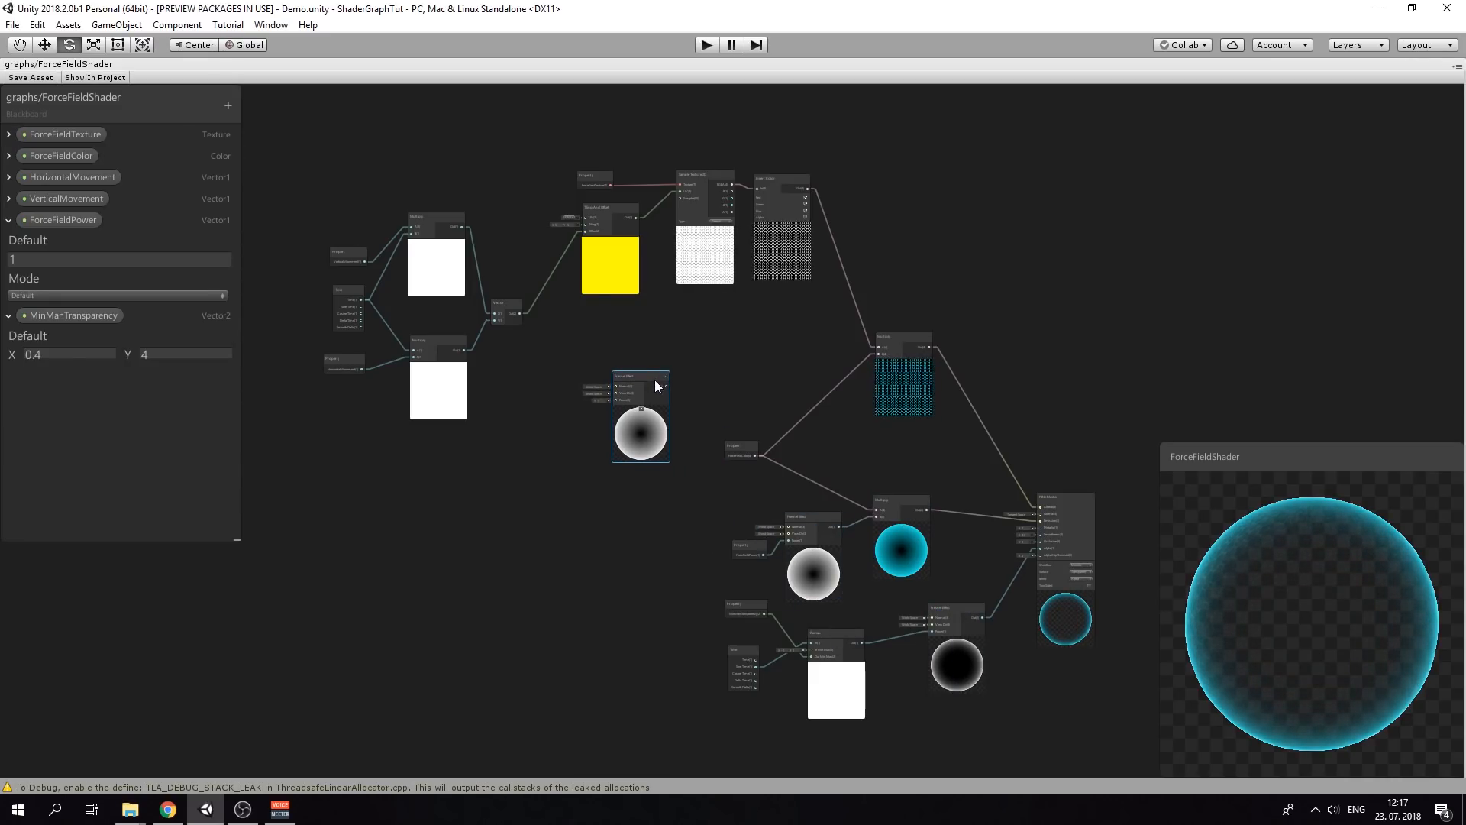
pyautogui.scroll(3, 874, 248)
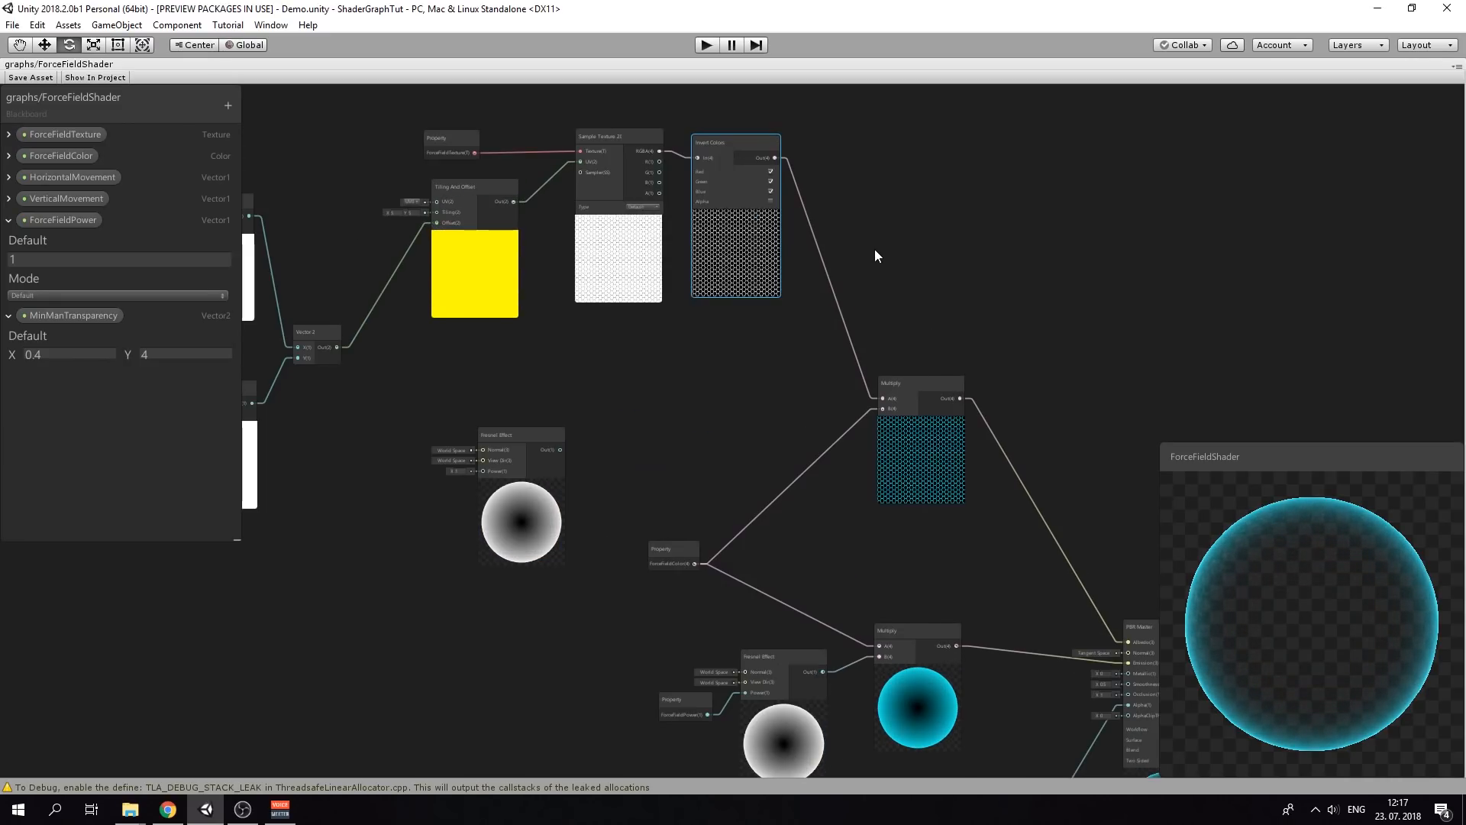
pyautogui.click(920, 390)
pyautogui.moveTo(921, 417); pyautogui.dragTo(897, 308)
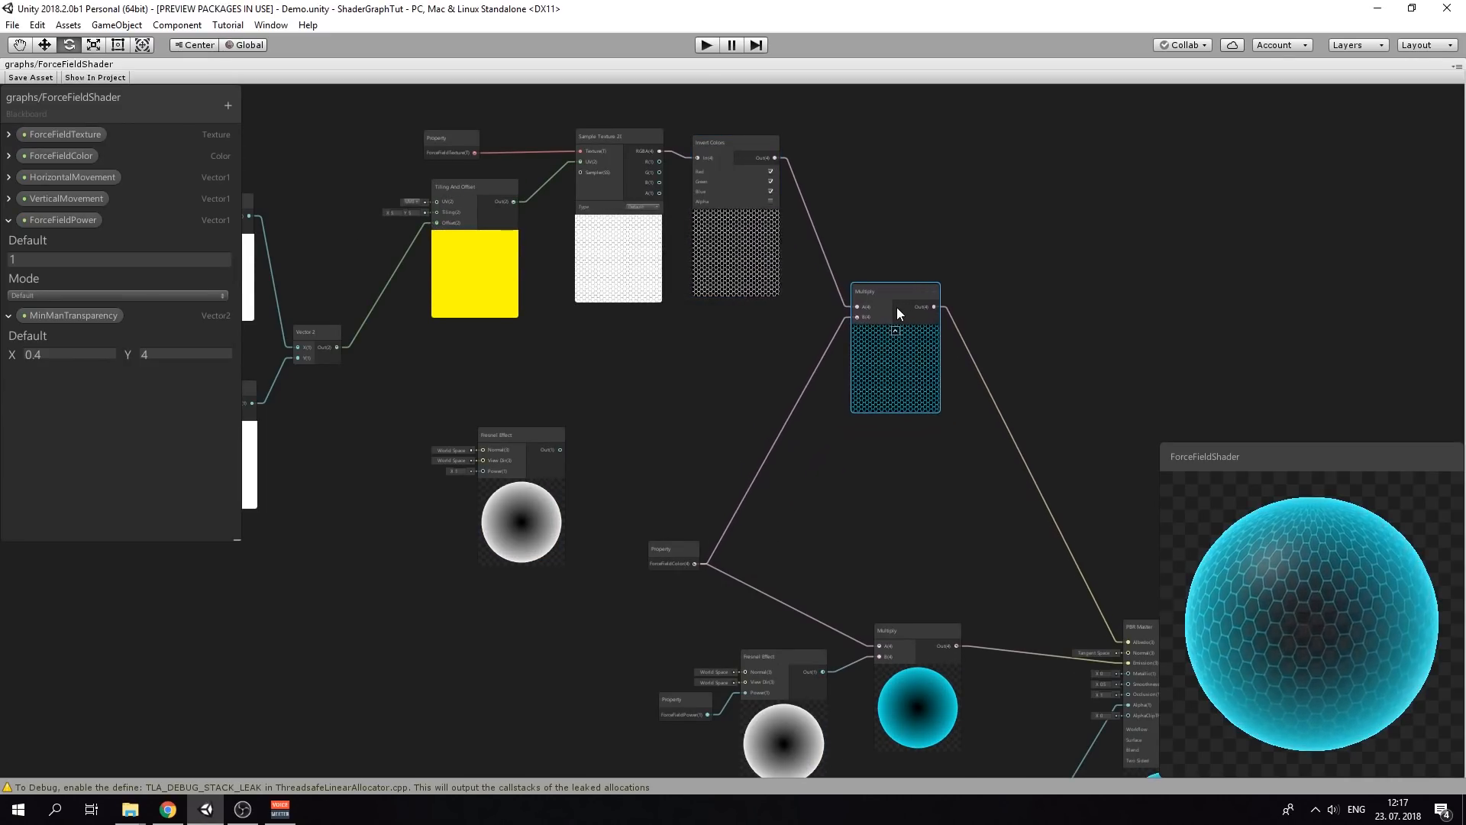
pyautogui.scroll(1, 899, 300)
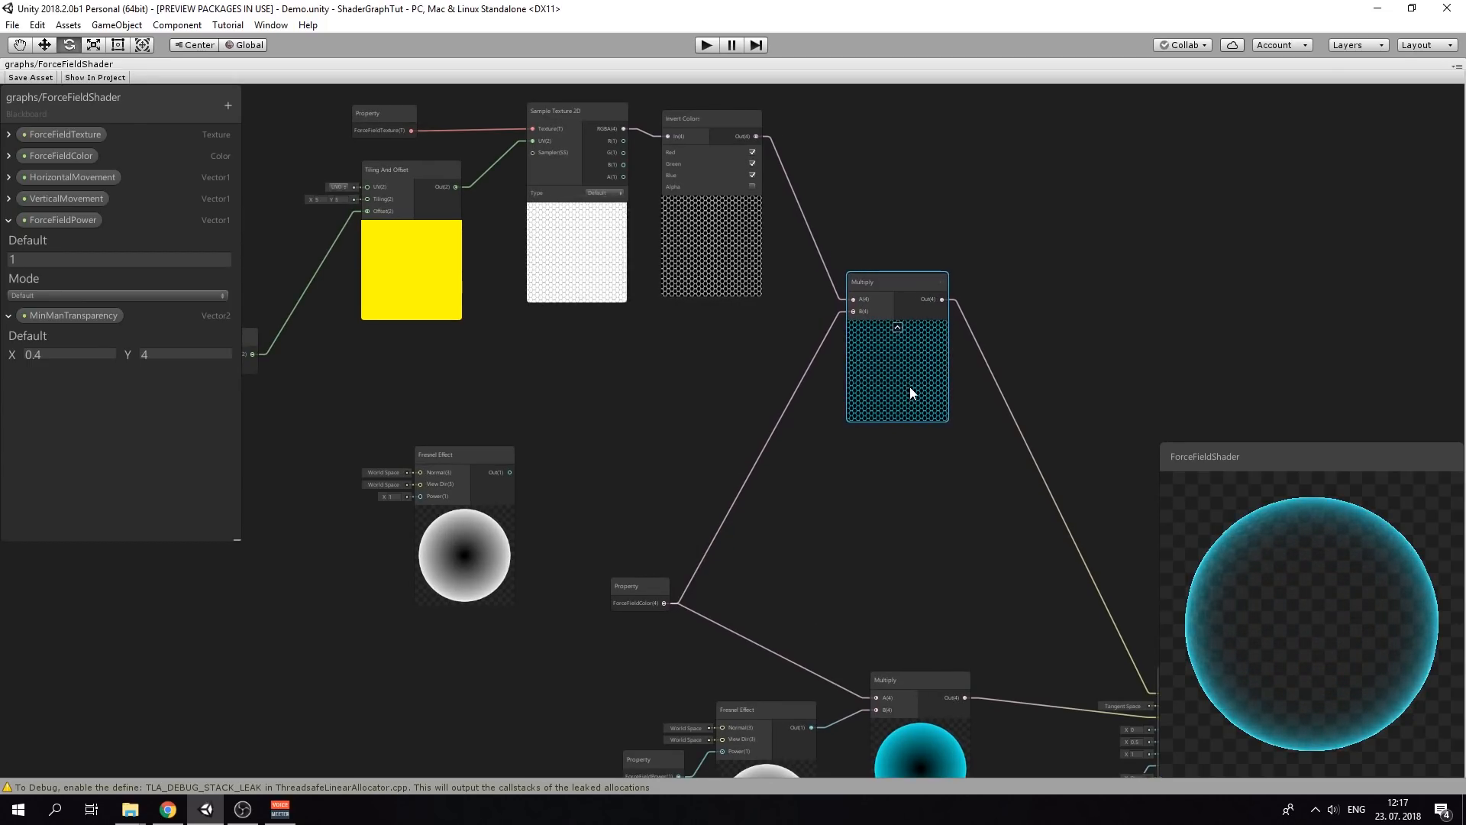
# Duplicate the Multiply, feed it the pattern and Fresnel output, and send it to PBR Master Albedo
pyautogui.hotkey('ctrl', 'd')
pyautogui.moveTo(953, 303); pyautogui.dragTo(1165, 333)
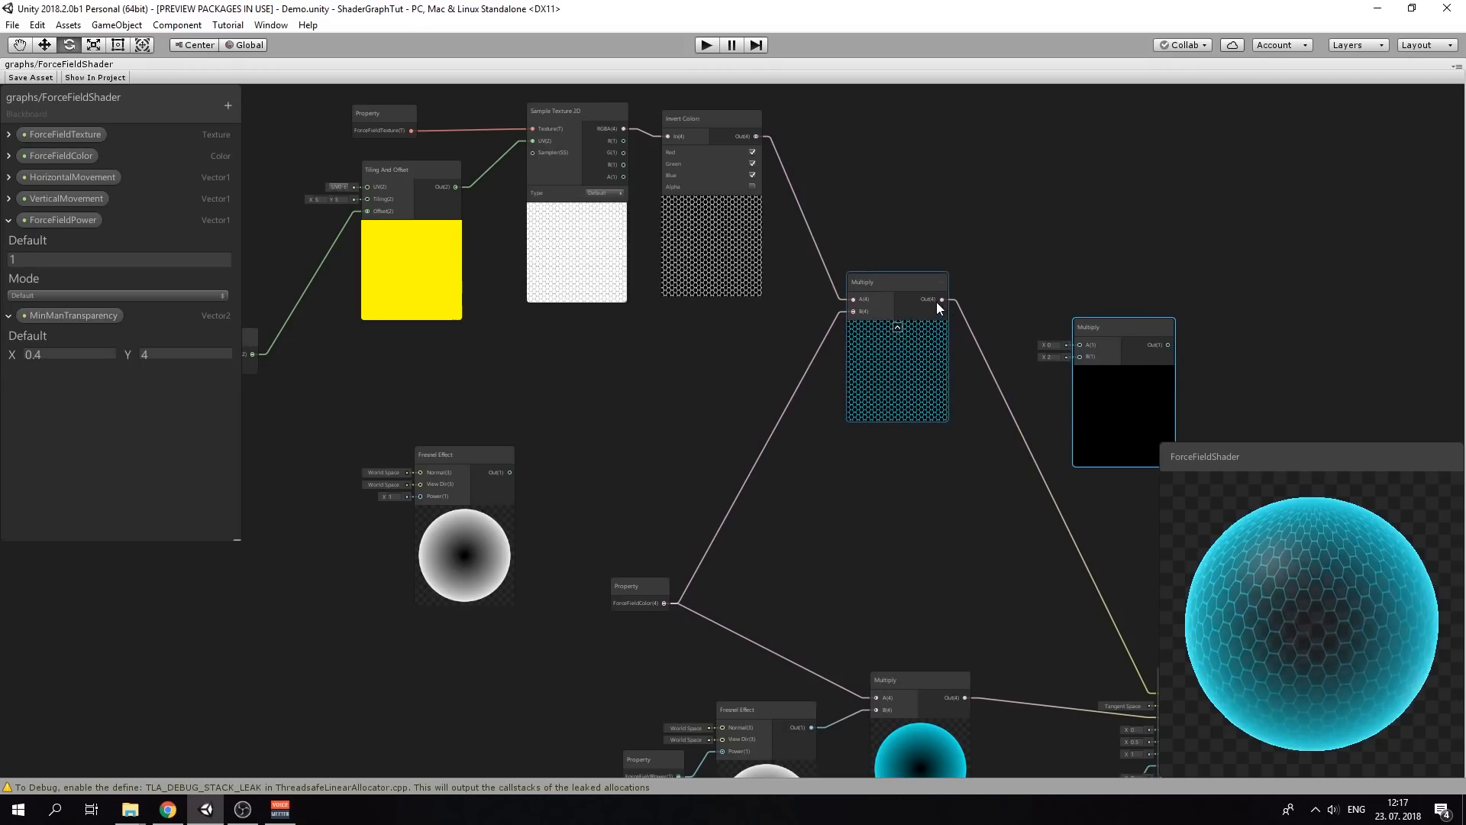
pyautogui.moveTo(942, 299); pyautogui.dragTo(1080, 346)
pyautogui.moveTo(510, 472); pyautogui.dragTo(1086, 359)
pyautogui.moveTo(921, 567); pyautogui.dragTo(674, 474, button='middle')
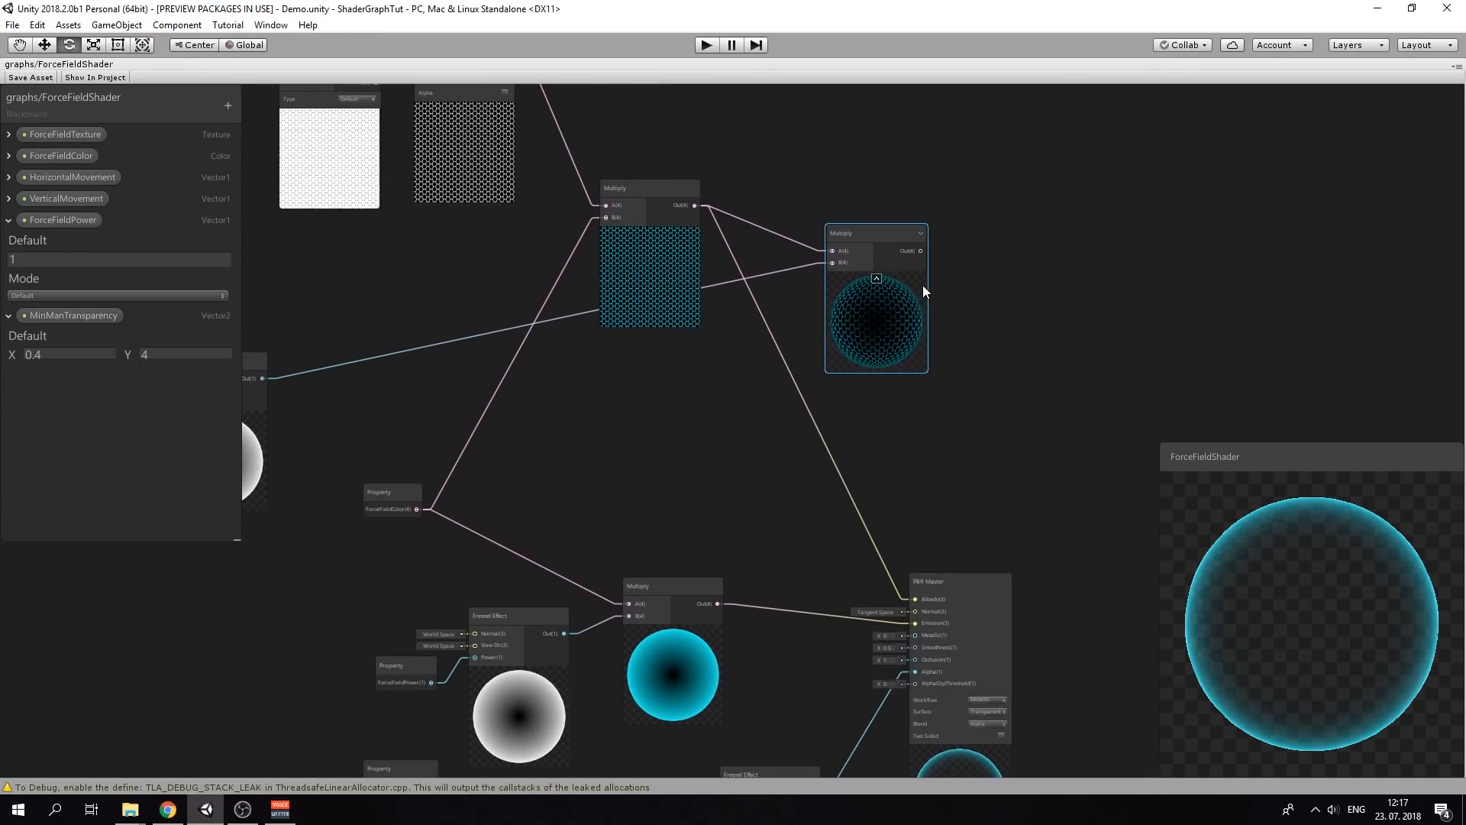
pyautogui.moveTo(921, 252); pyautogui.dragTo(915, 600)
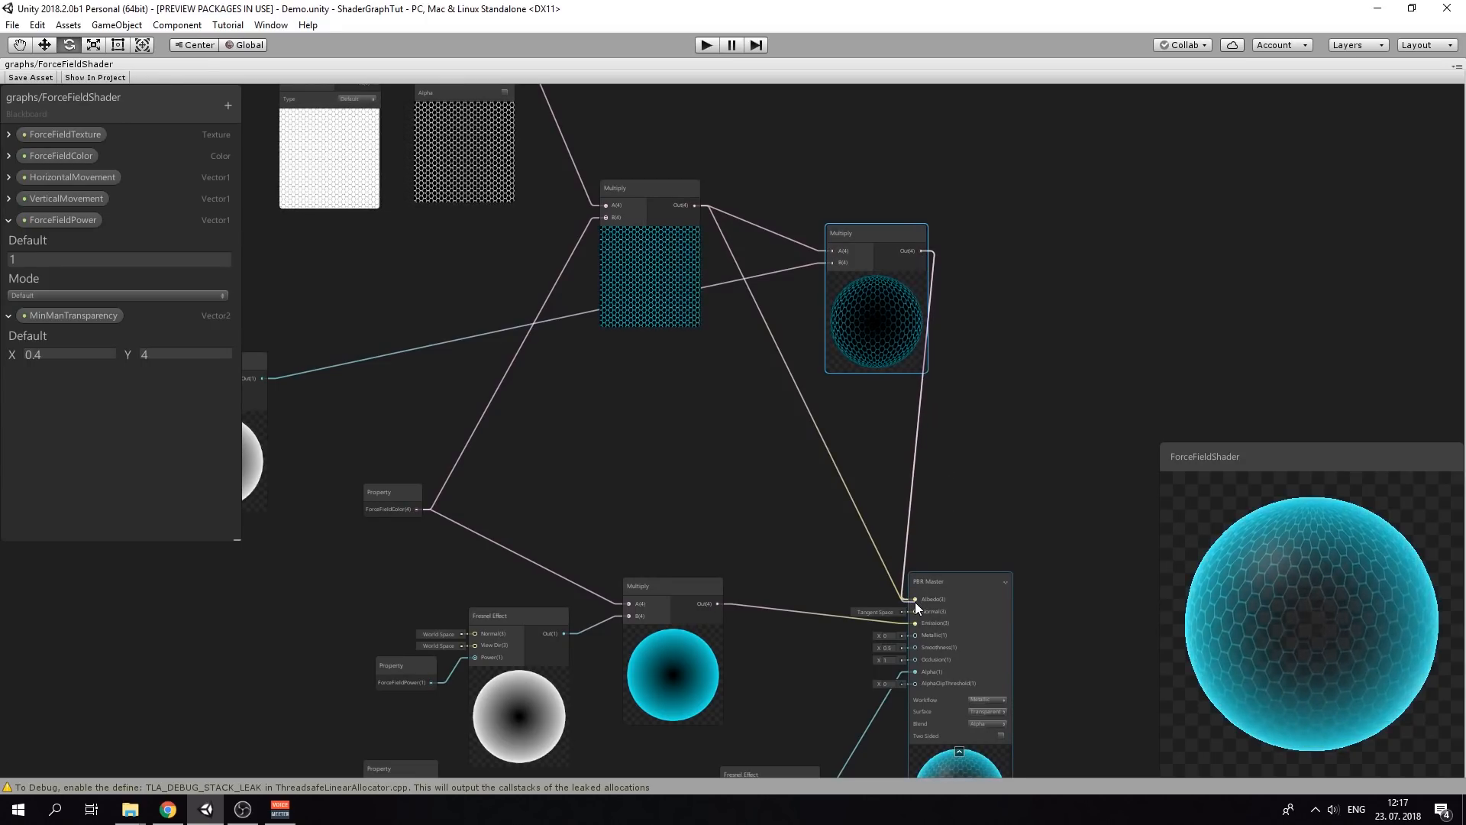
# Move the MinManTransparency, Time and Remap nodes left and reposition the Fresnel Effect node
pyautogui.moveTo(556, 444); pyautogui.dragTo(815, 432, button='middle')
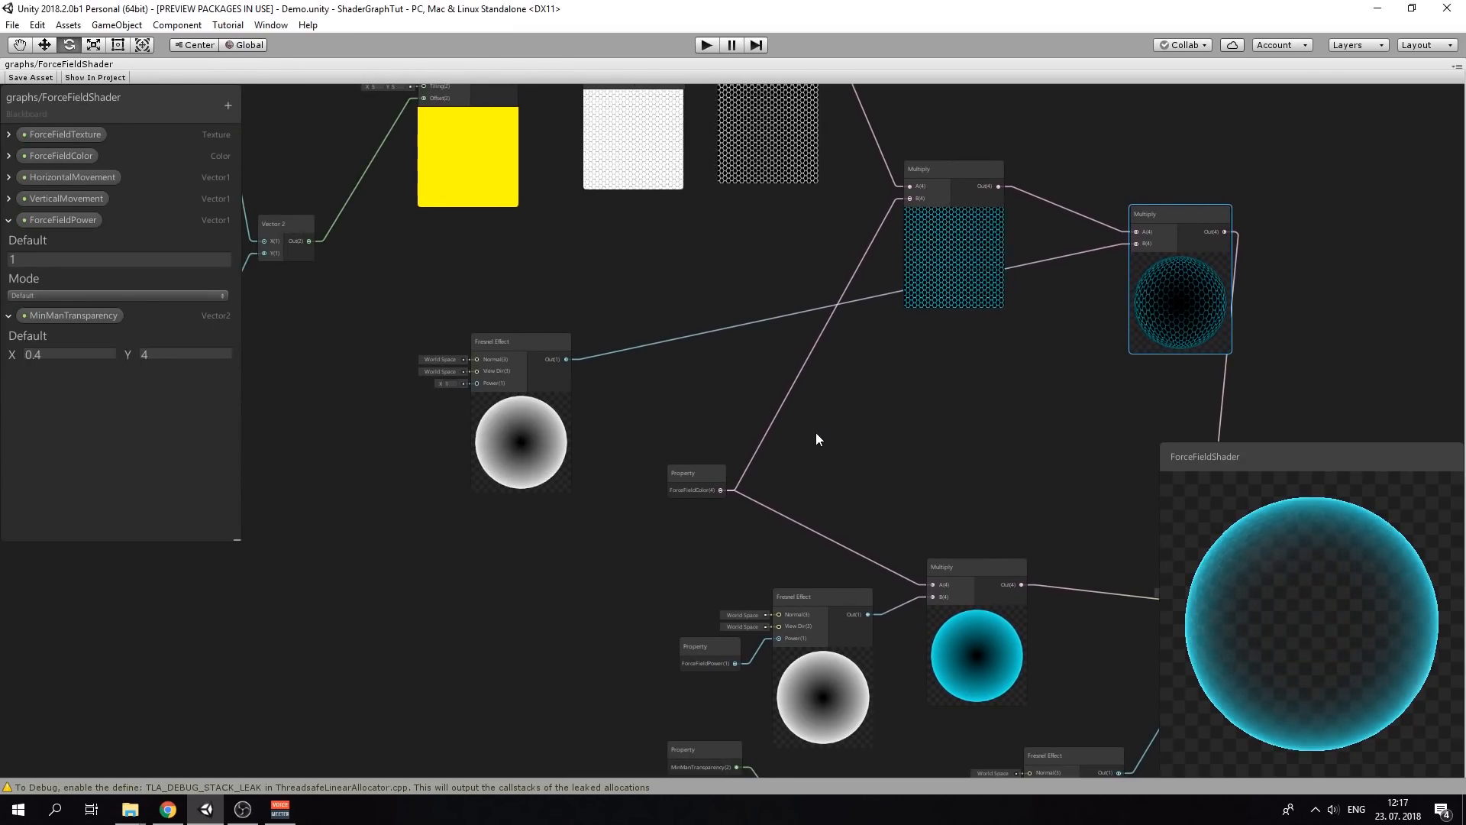
pyautogui.scroll(-2, 604, 460)
pyautogui.moveTo(576, 458); pyautogui.dragTo(699, 337, button='middle')
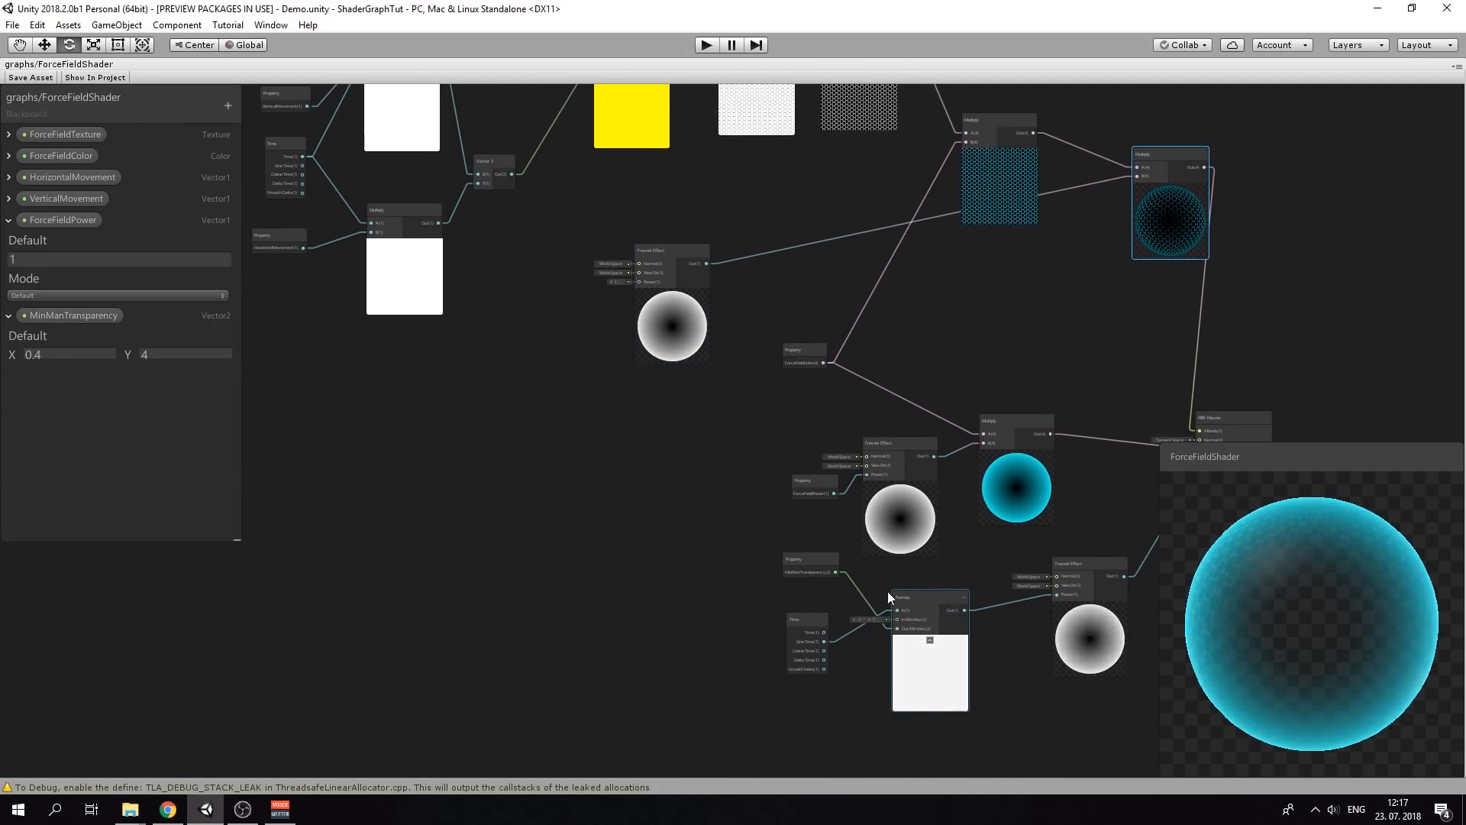
pyautogui.moveTo(741, 545); pyautogui.dragTo(982, 707)
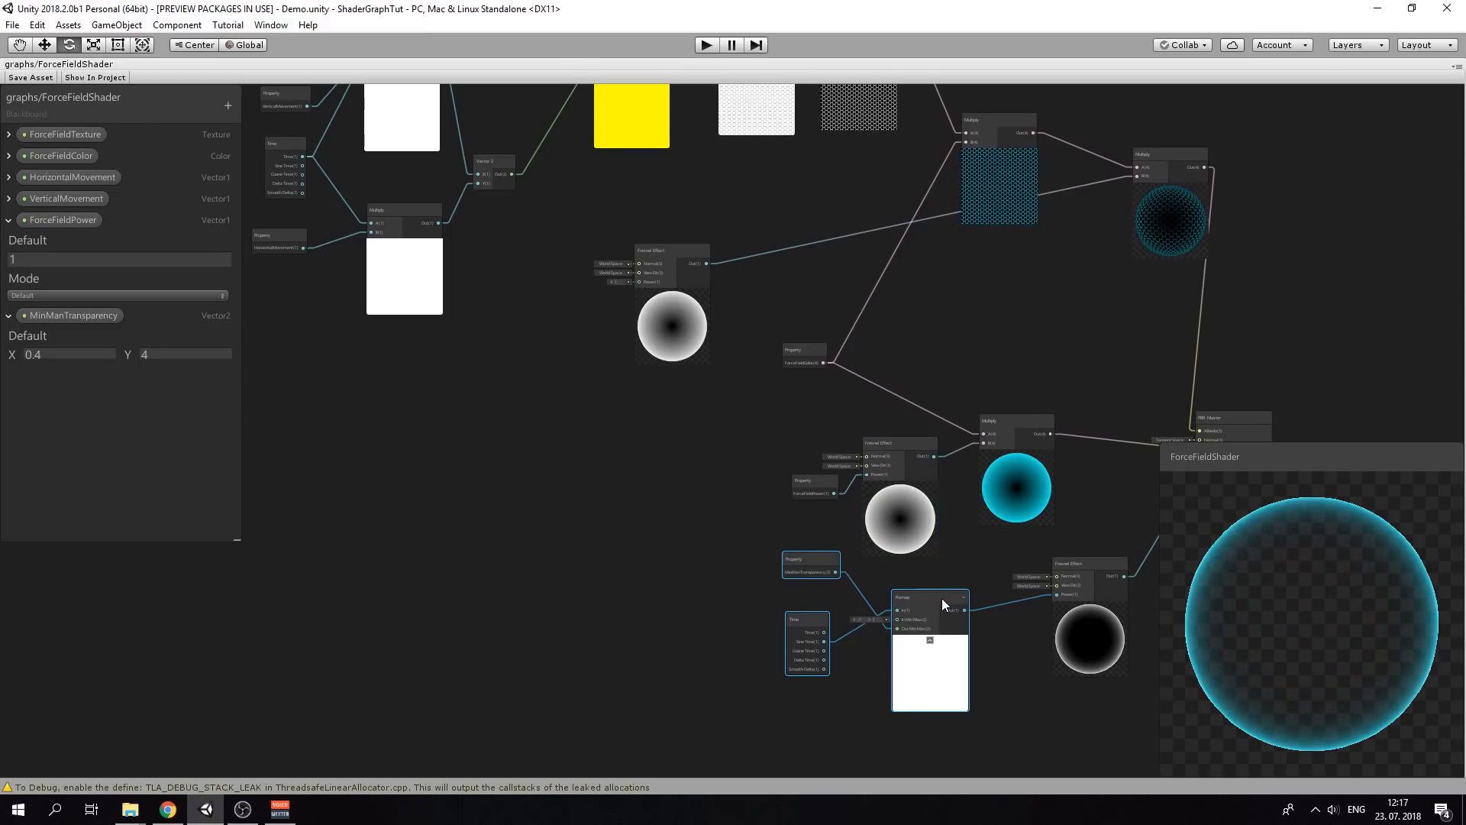
pyautogui.moveTo(942, 597); pyautogui.dragTo(640, 280)
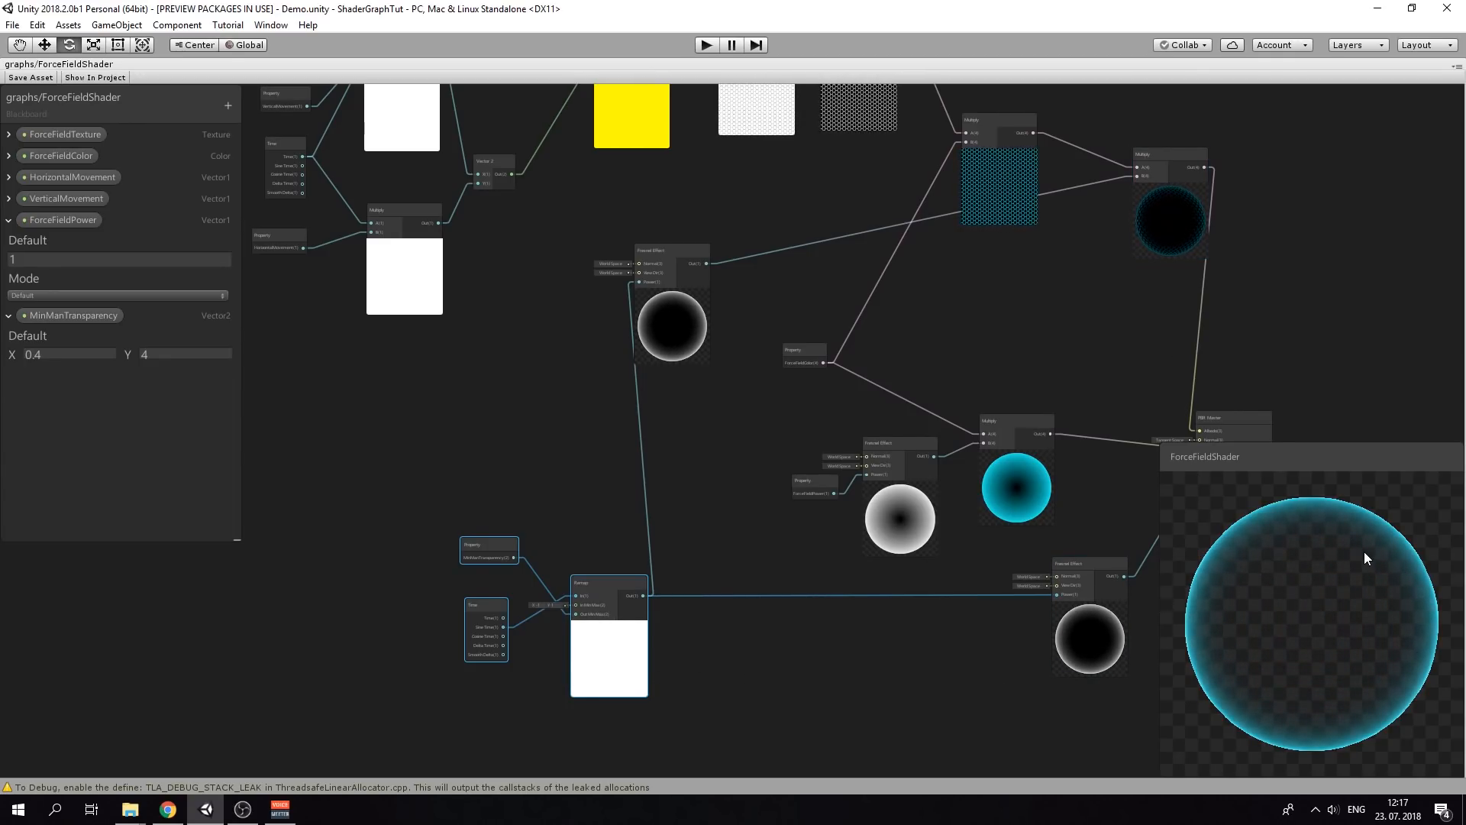
pyautogui.moveTo(1083, 464); pyautogui.dragTo(1063, 541, button='middle')
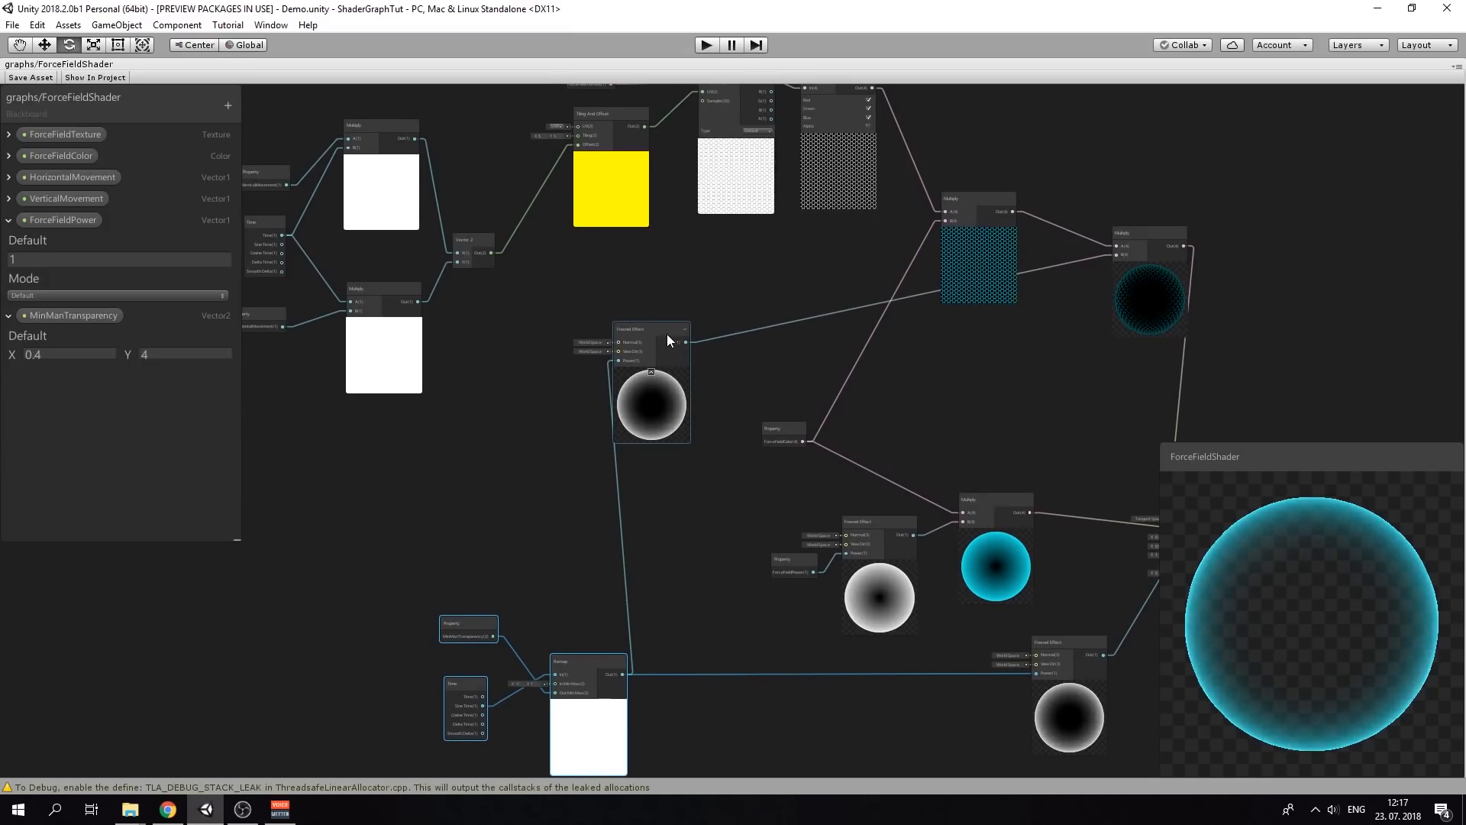
pyautogui.moveTo(666, 333); pyautogui.dragTo(719, 386)
pyautogui.moveTo(992, 387); pyautogui.dragTo(887, 368, button='middle')
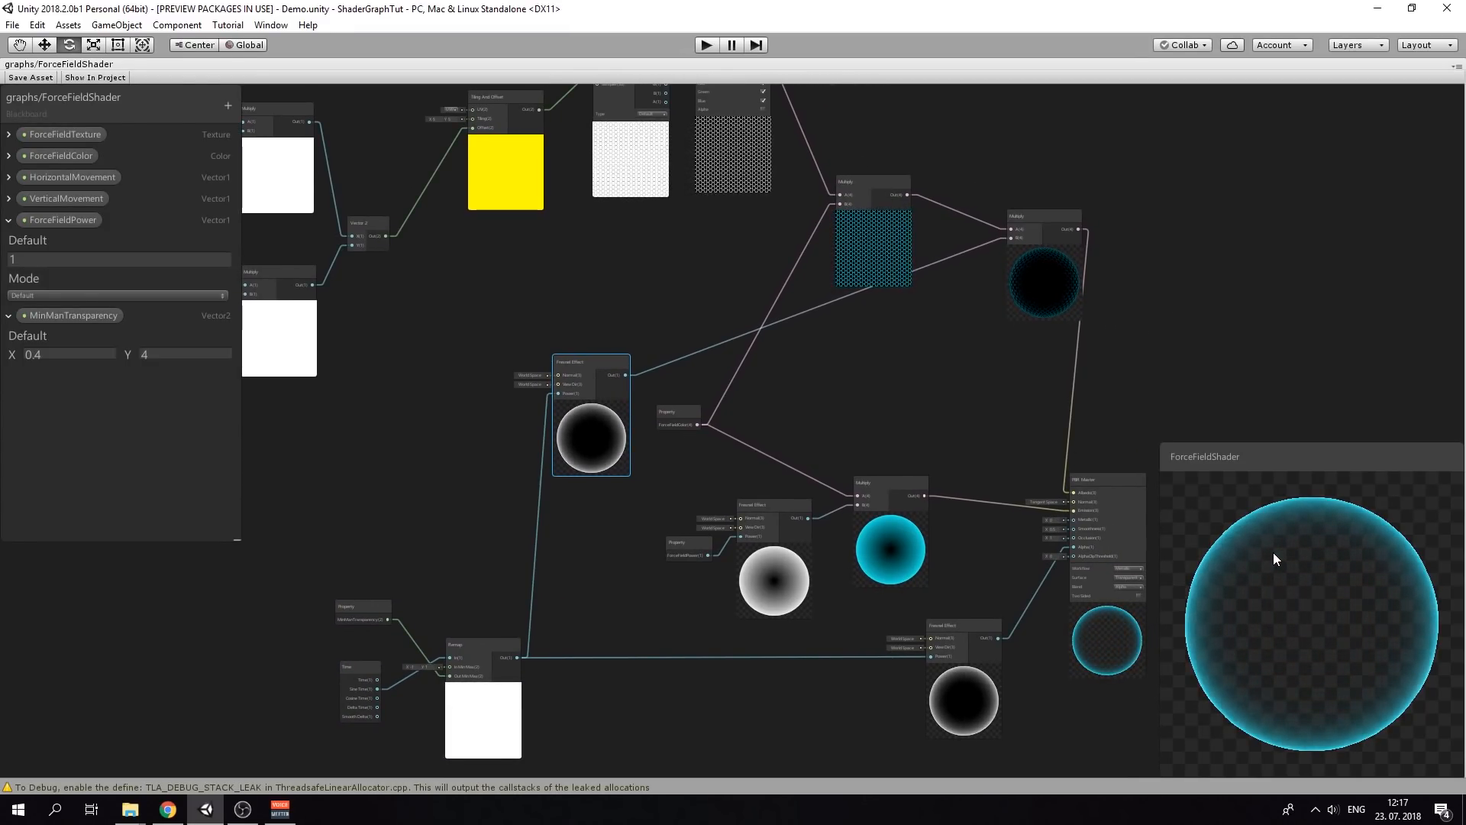
# Connect the Invert Colors output to the PBR Master's Metallic input
pyautogui.moveTo(942, 396); pyautogui.dragTo(817, 445, button='middle')
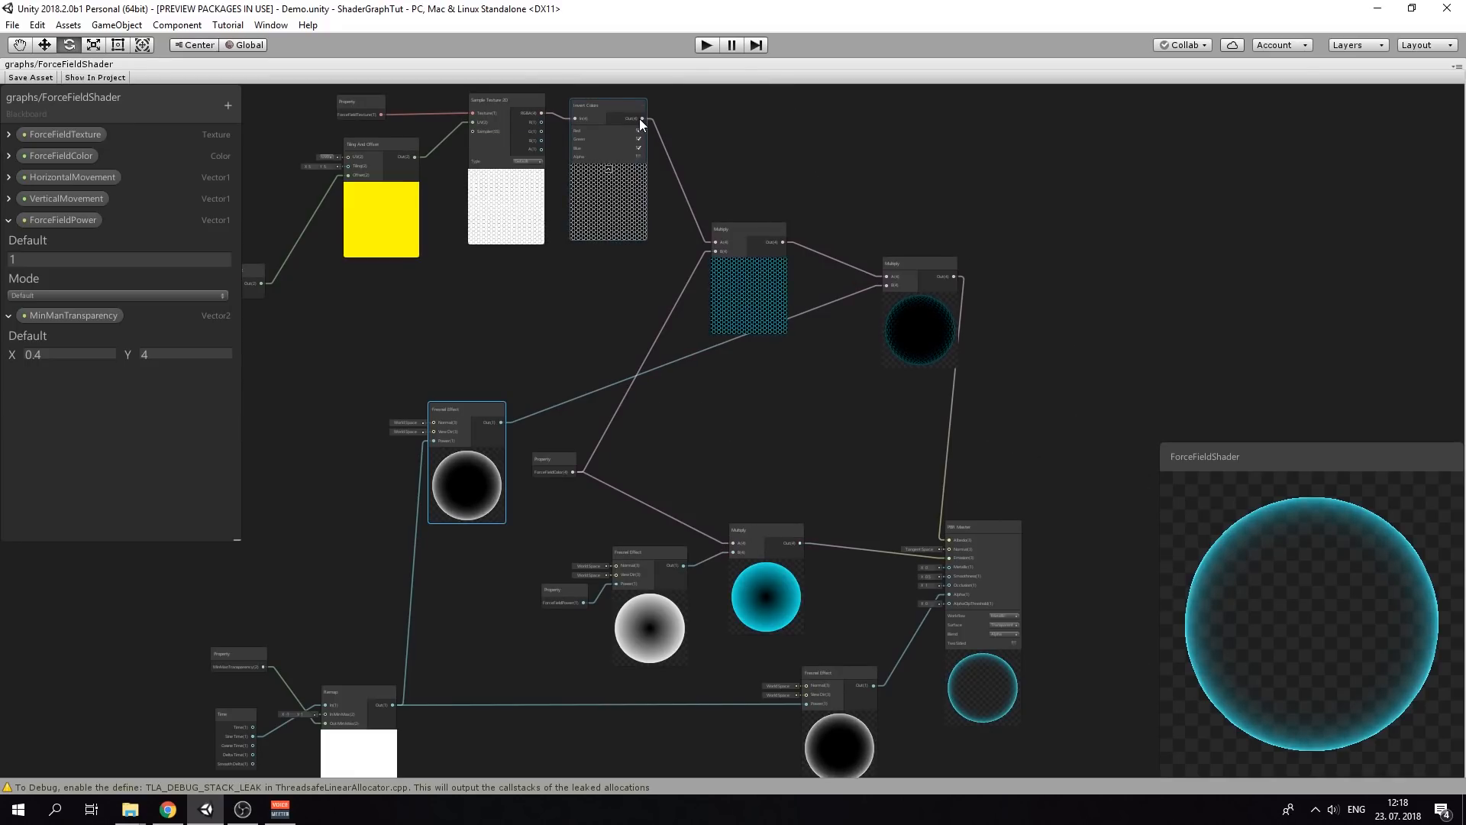
pyautogui.moveTo(646, 118); pyautogui.dragTo(866, 277)
pyautogui.moveTo(905, 558); pyautogui.dragTo(951, 634)
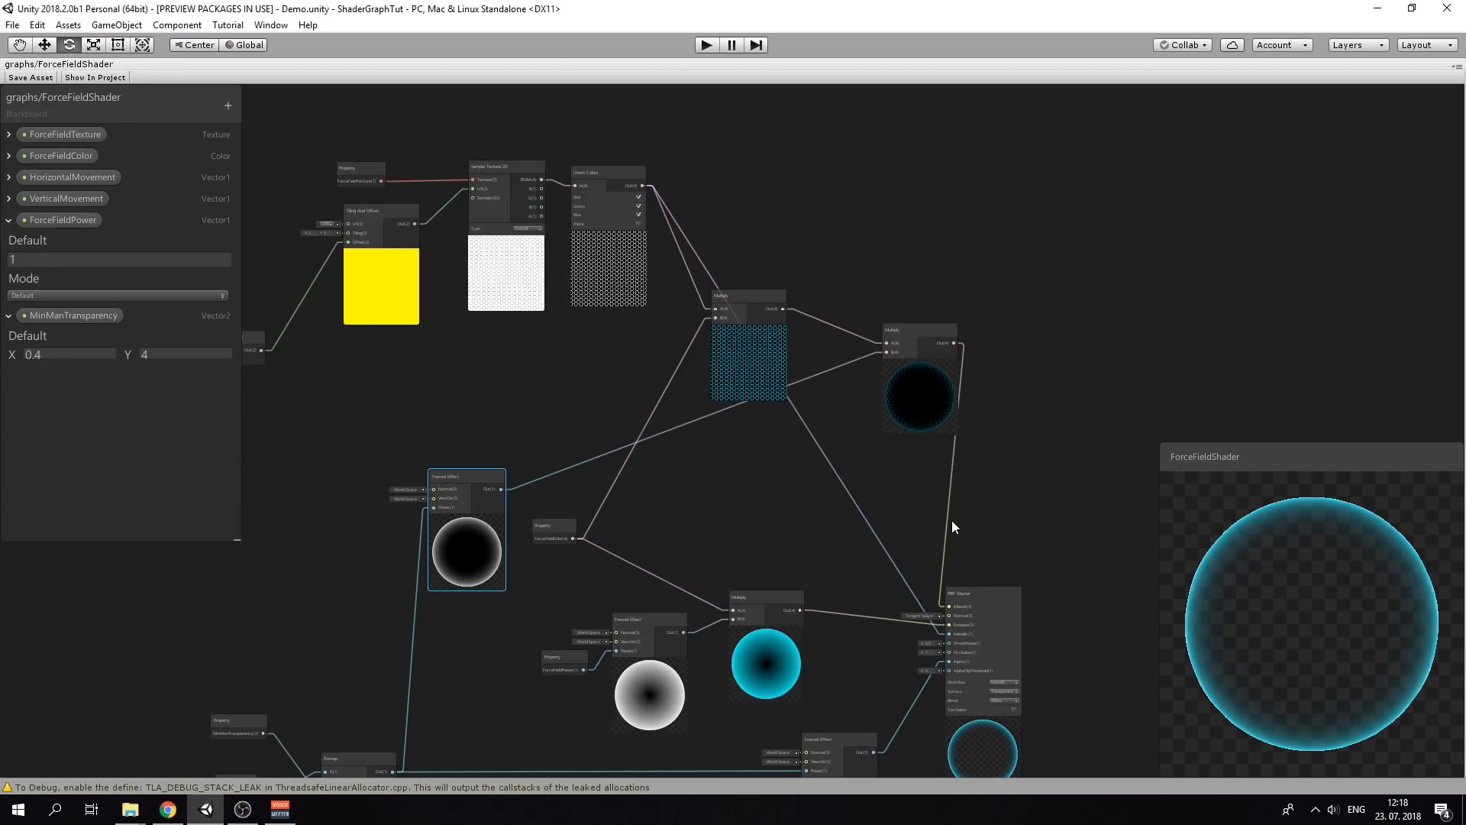
pyautogui.scroll(4, 1016, 561)
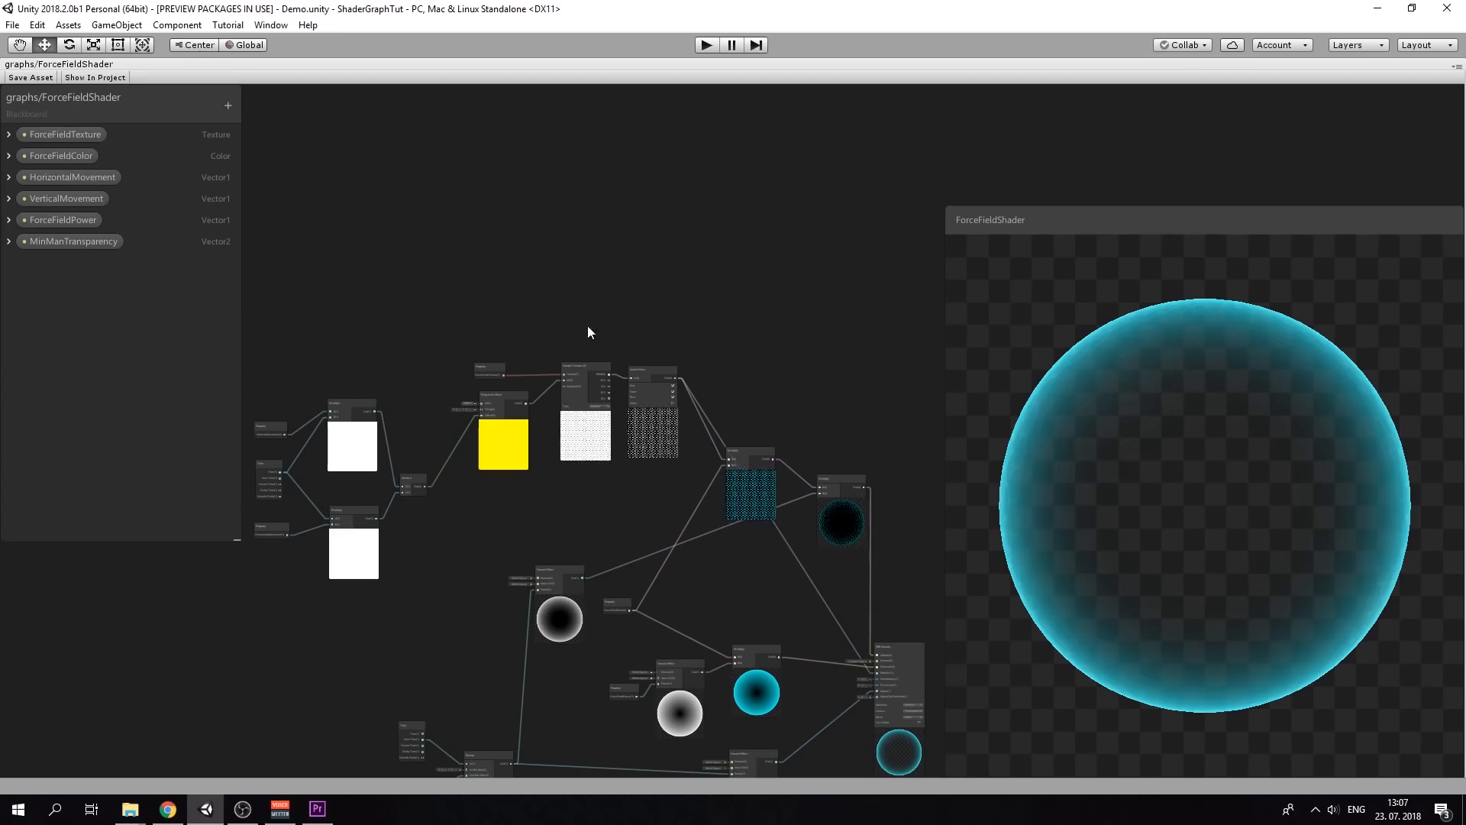
# Save the ForceFieldShader graph, restore the editor layout and return to the Scene view
pyautogui.moveTo(588, 323); pyautogui.dragTo(665, 148, button='middle')
pyautogui.click(57, 81)
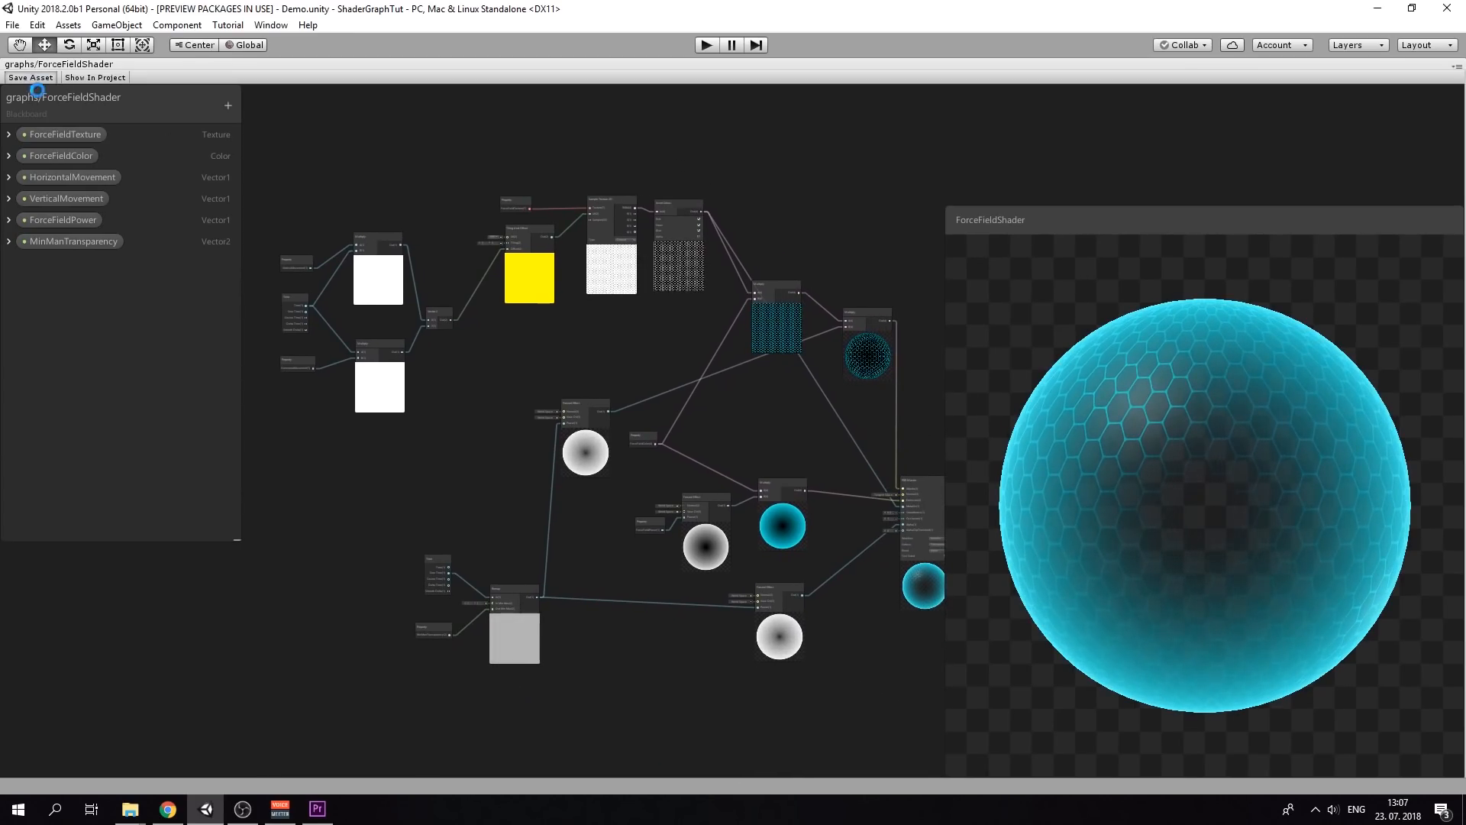
pyautogui.scroll(4, 602, 328)
pyautogui.moveTo(602, 328); pyautogui.dragTo(521, 331, button='middle')
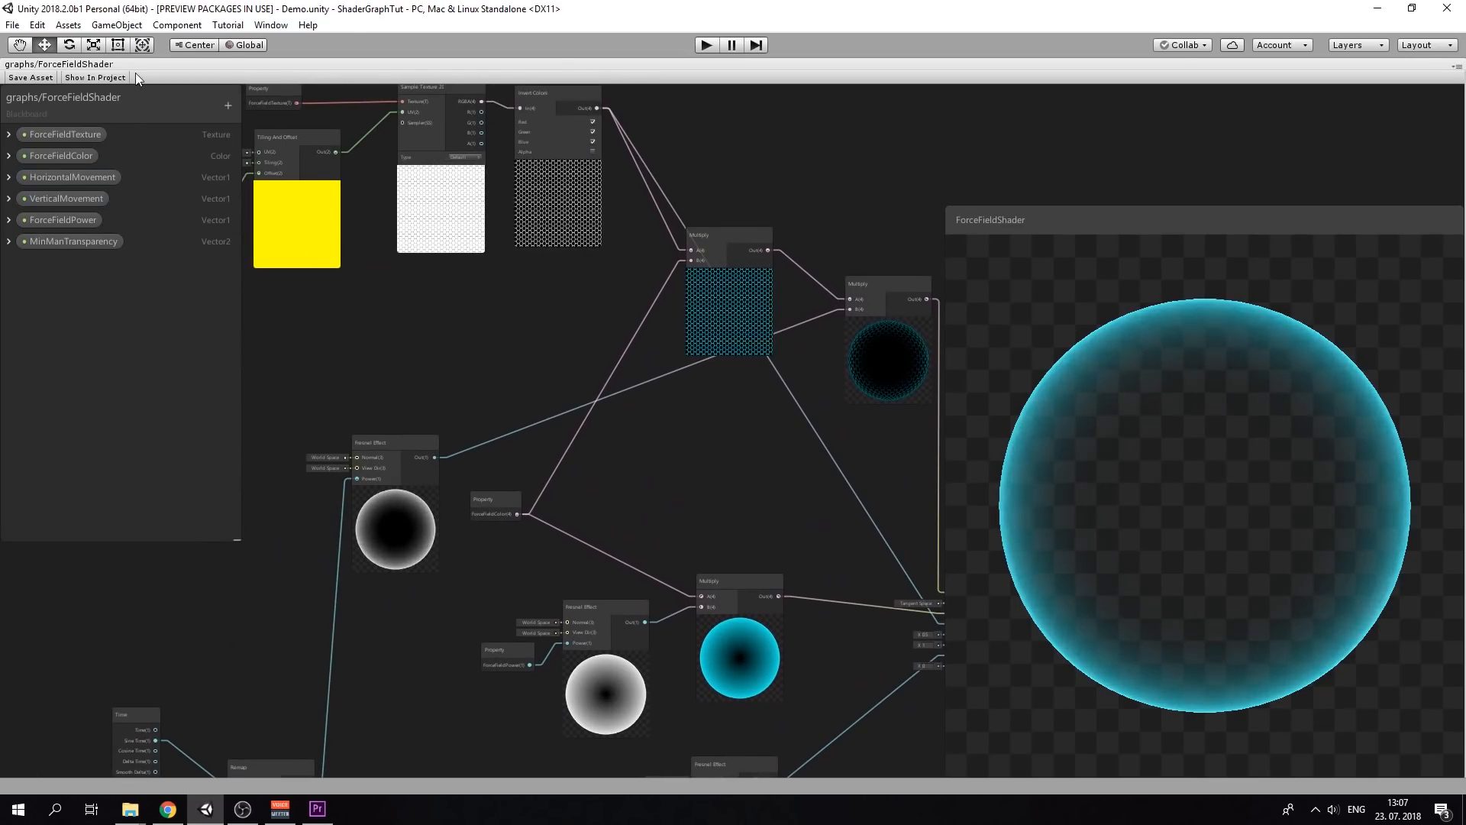
pyautogui.doubleClick(27, 65)
pyautogui.click(28, 66)
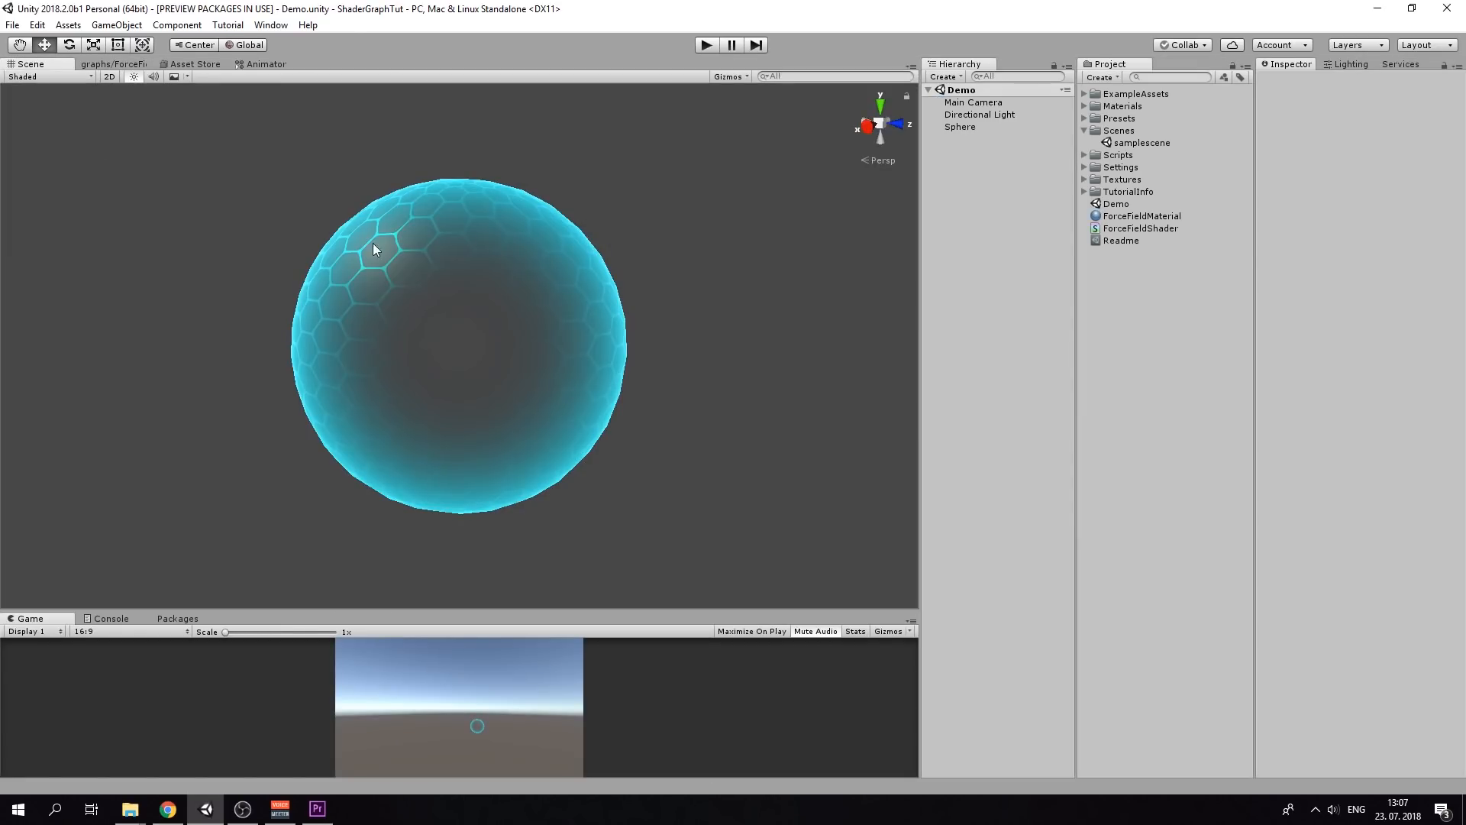
# Enter play mode and enable the Skybox effect to watch the animated sphere
pyautogui.scroll(-4, 464, 291)
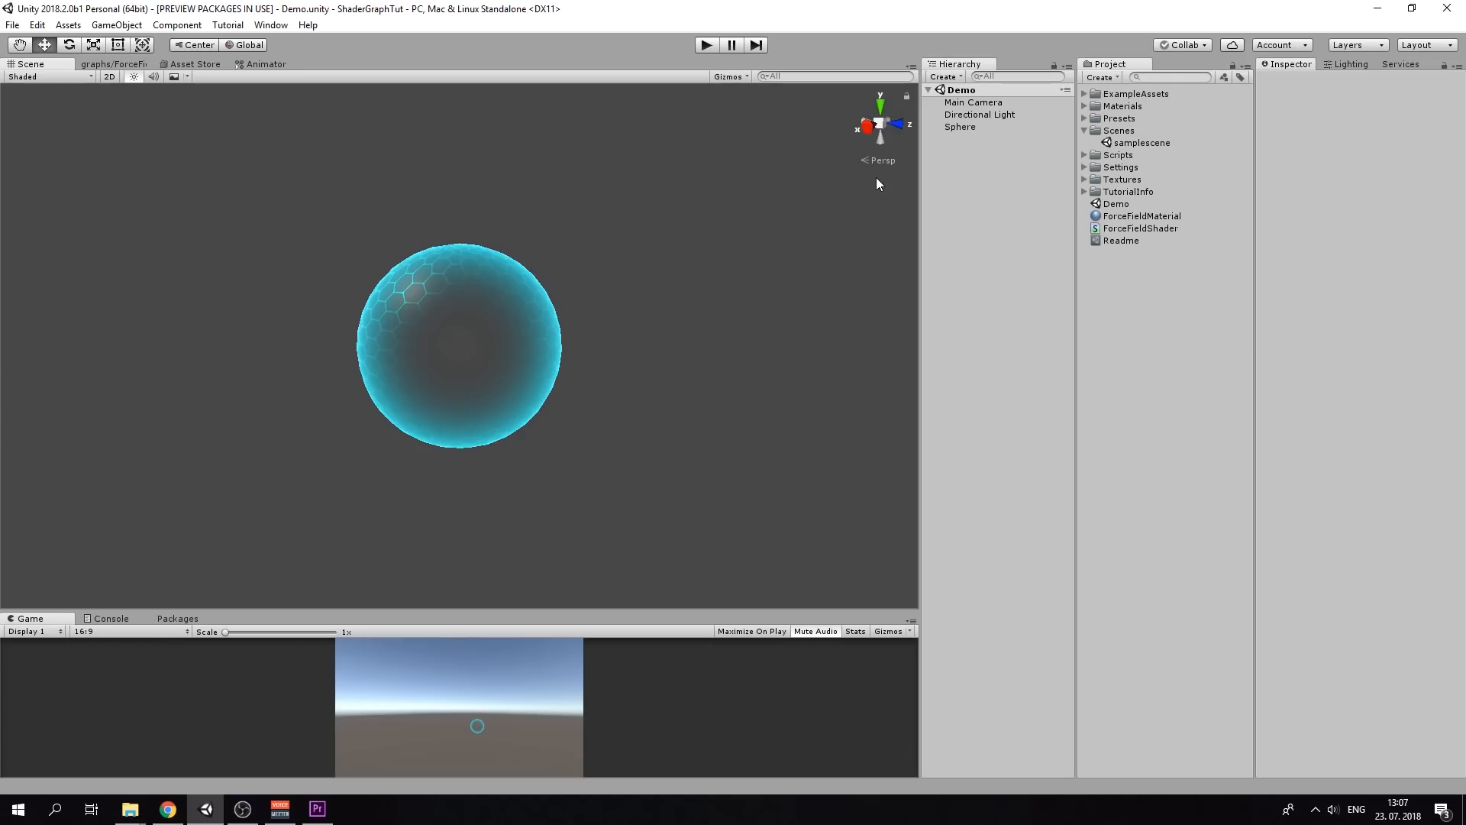
pyautogui.click(703, 45)
pyautogui.scroll(8, 435, 321)
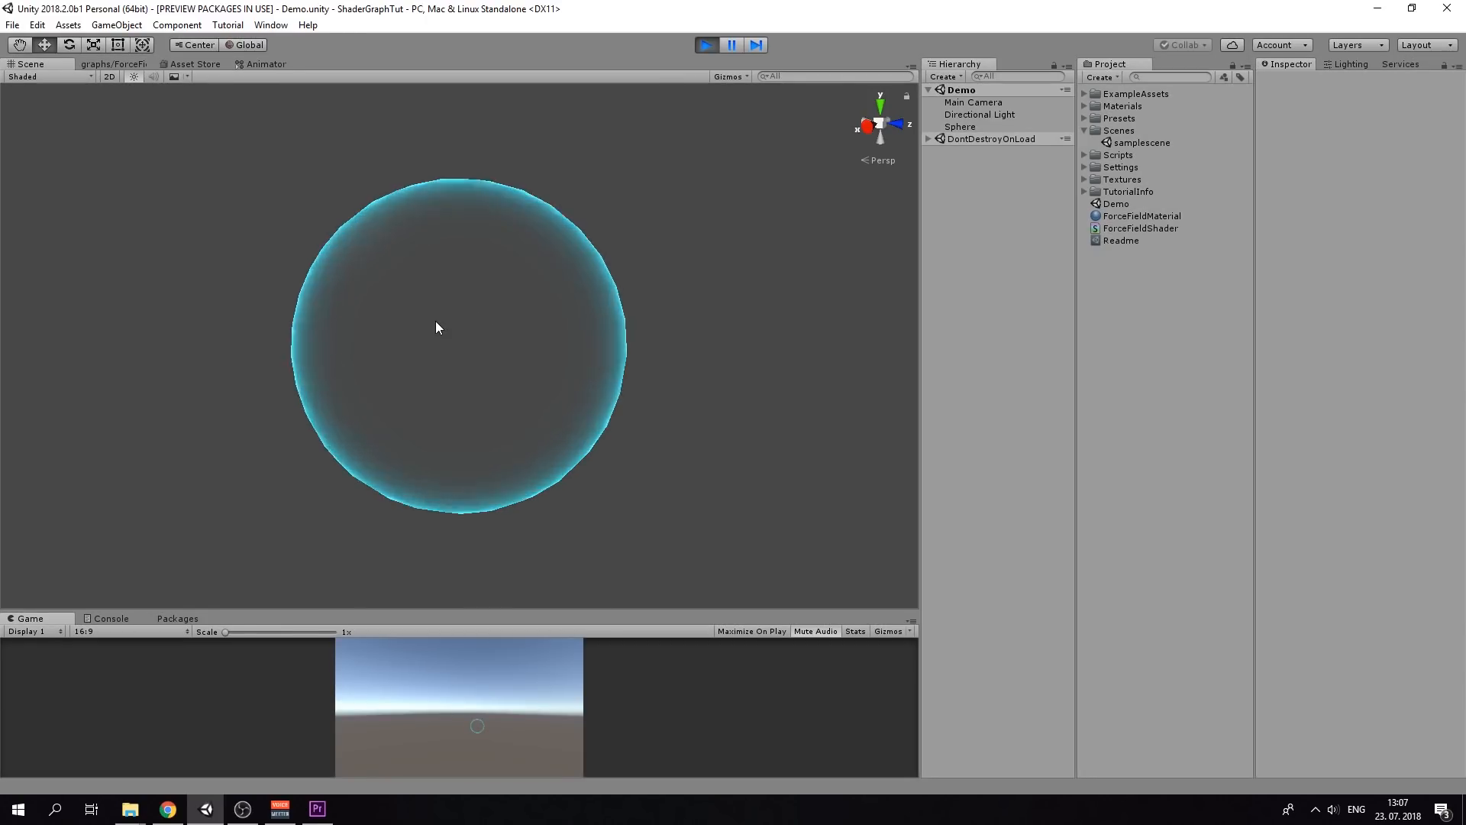
pyautogui.scroll(-3, 396, 323)
pyautogui.keyDown('alt'); pyautogui.moveTo(356, 298); pyautogui.dragTo(442, 321); pyautogui.keyUp('alt')
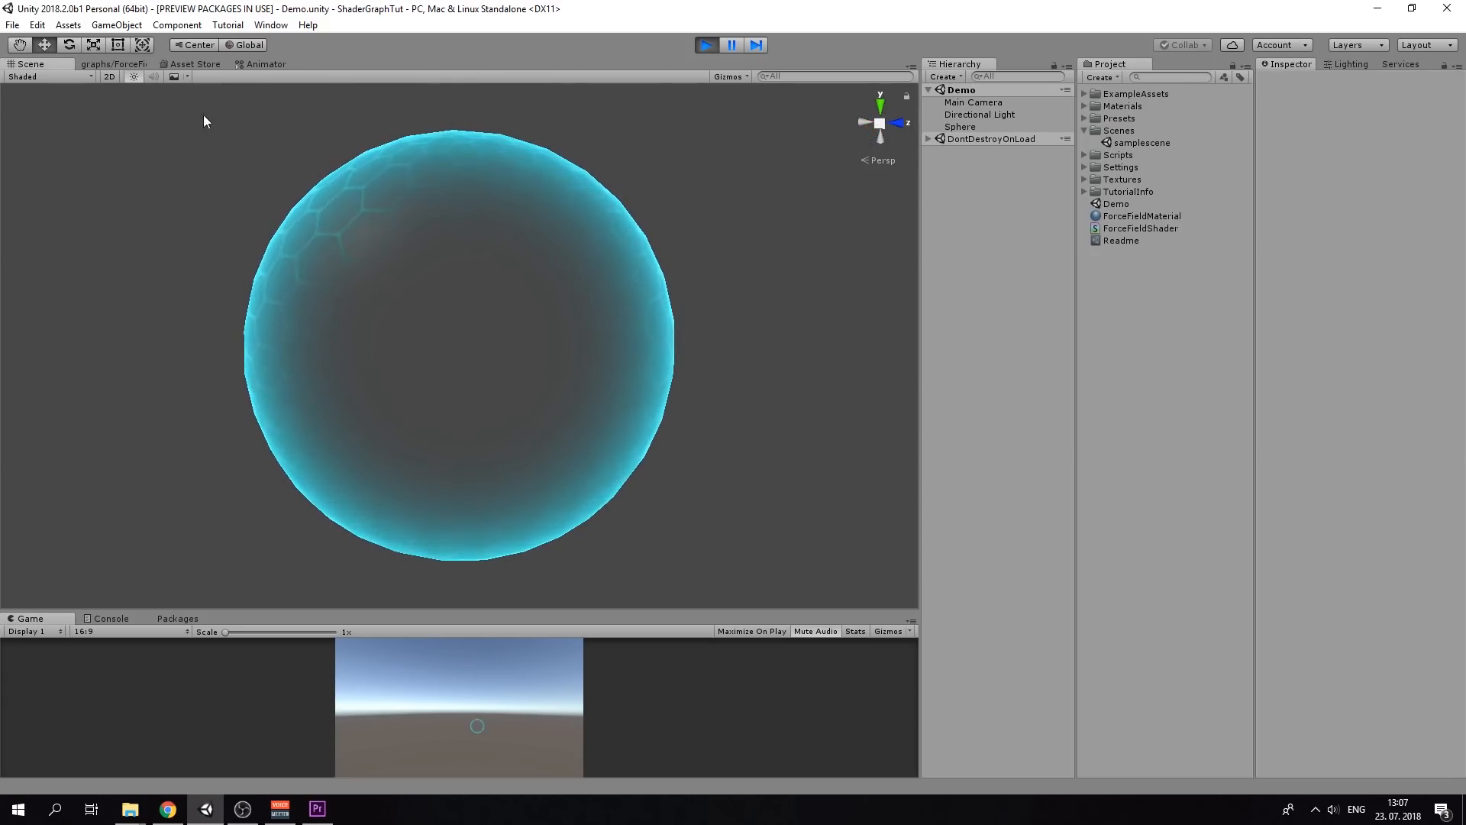
pyautogui.click(186, 76)
pyautogui.click(186, 90)
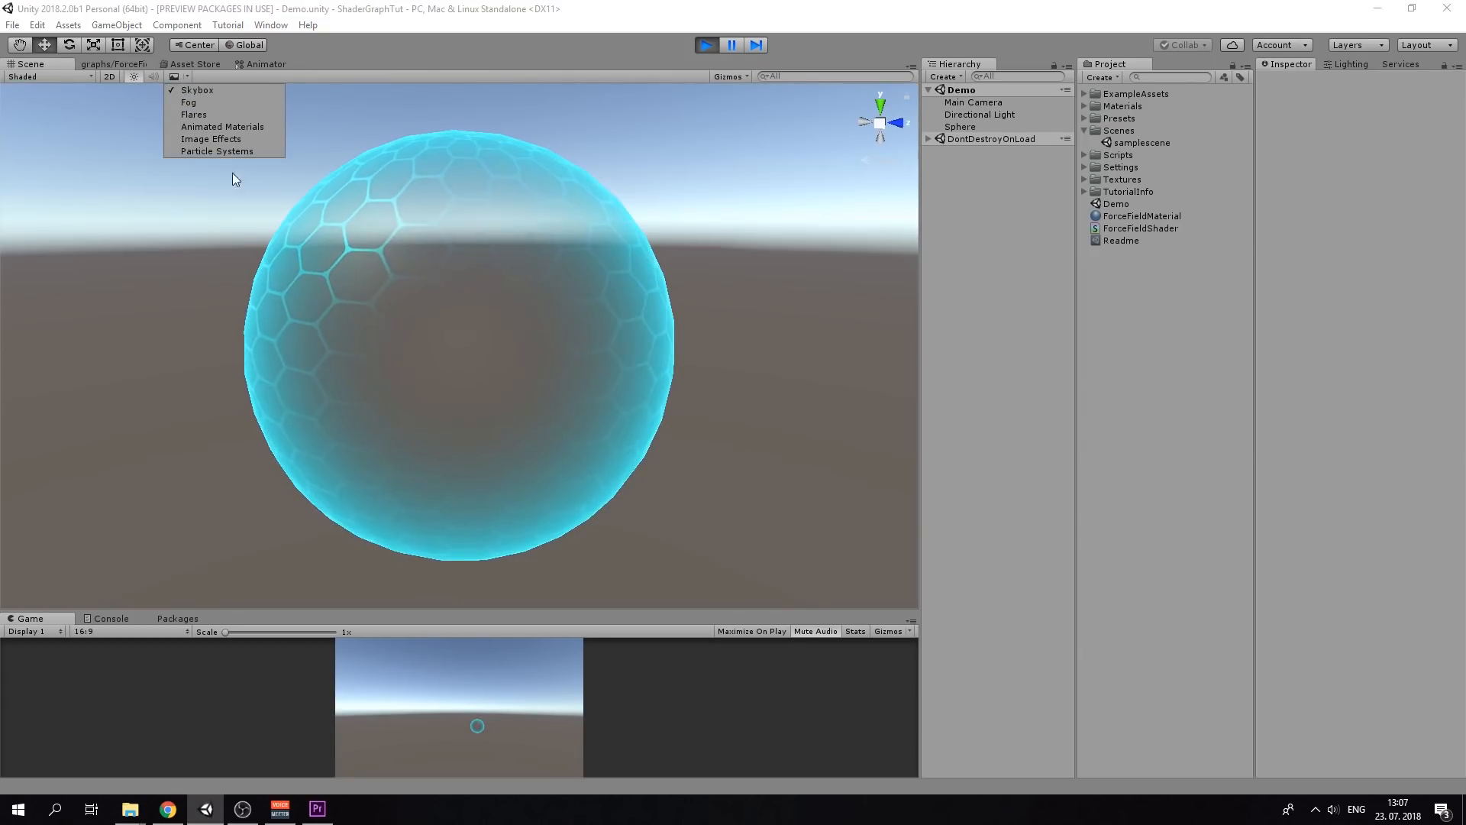
pyautogui.keyDown('alt'); pyautogui.moveTo(222, 249); pyautogui.dragTo(428, 278); pyautogui.keyUp('alt')
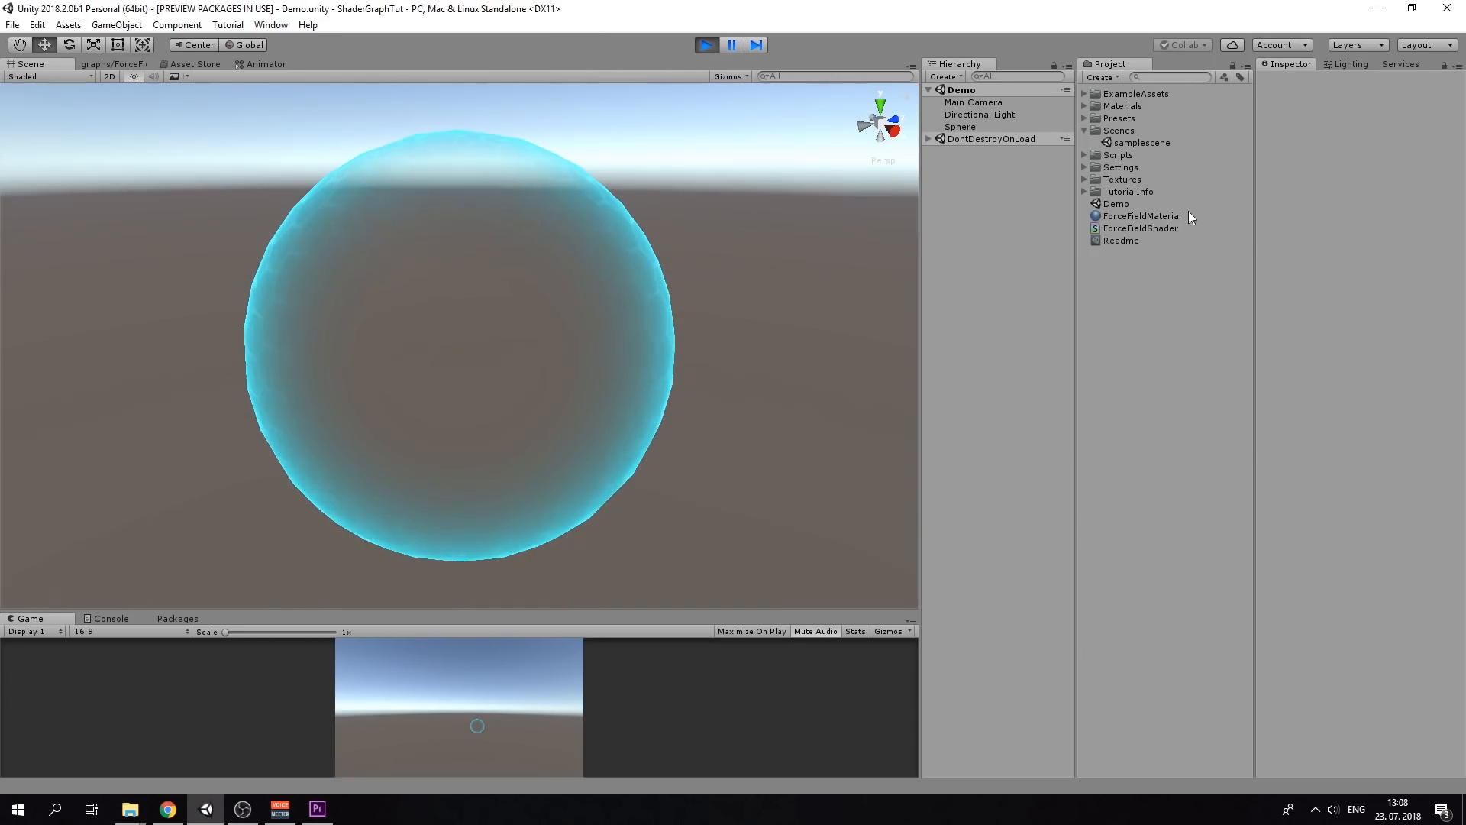
# Select the Sphere, exit play mode and return to the ForceFieldShader graph
pyautogui.click(971, 126)
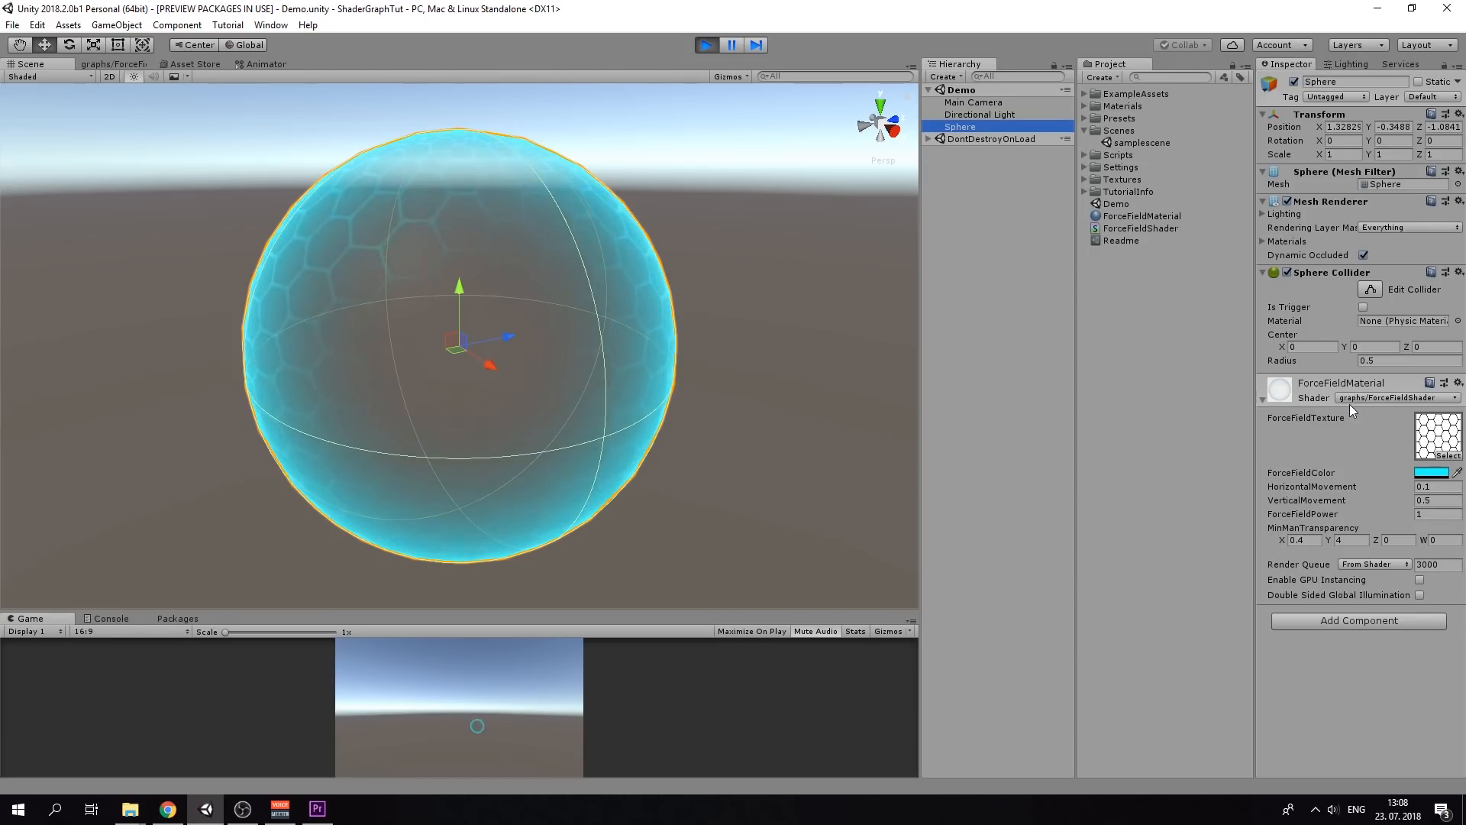
pyautogui.click(706, 44)
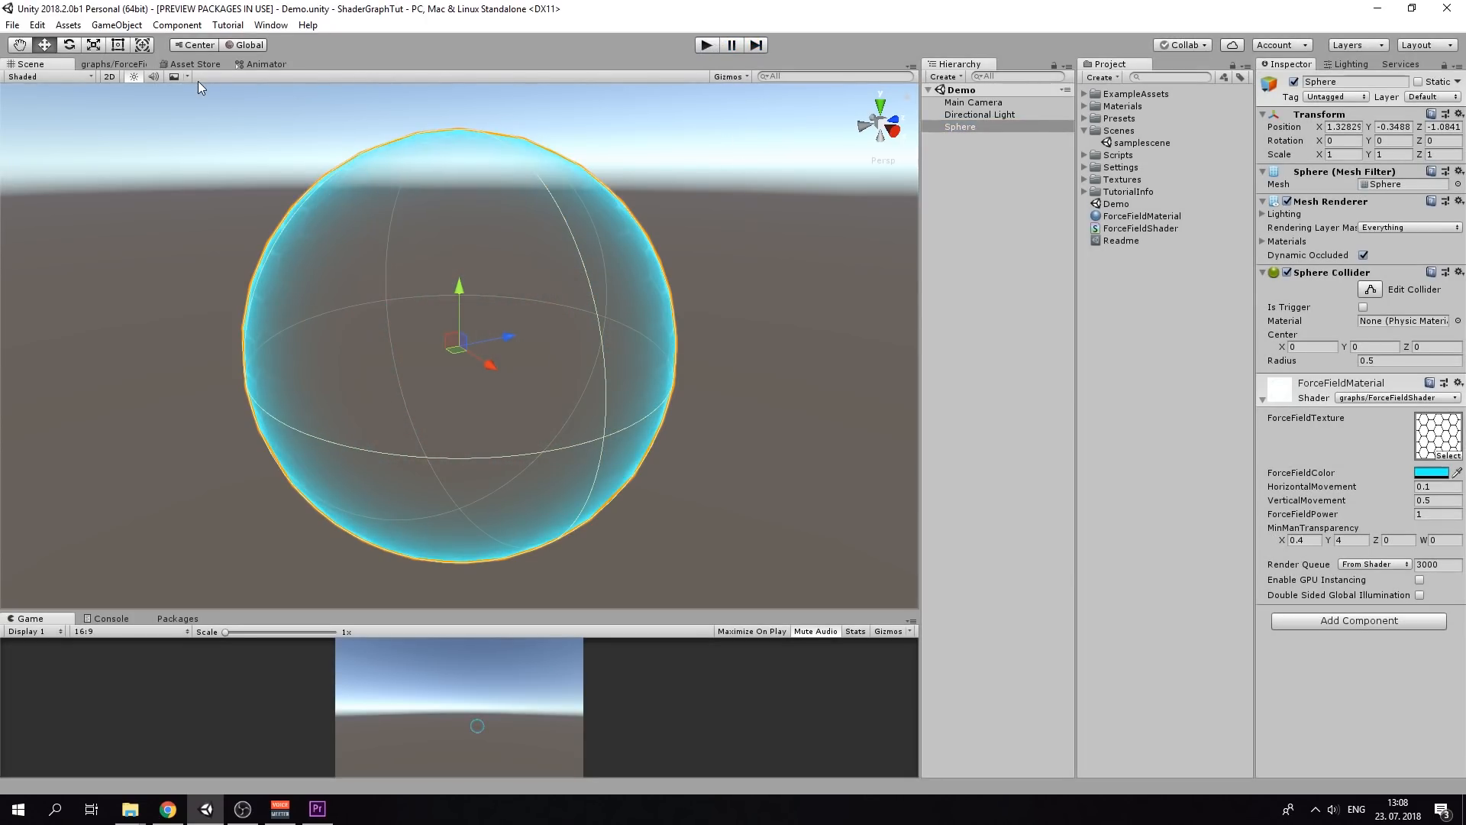
pyautogui.click(107, 64)
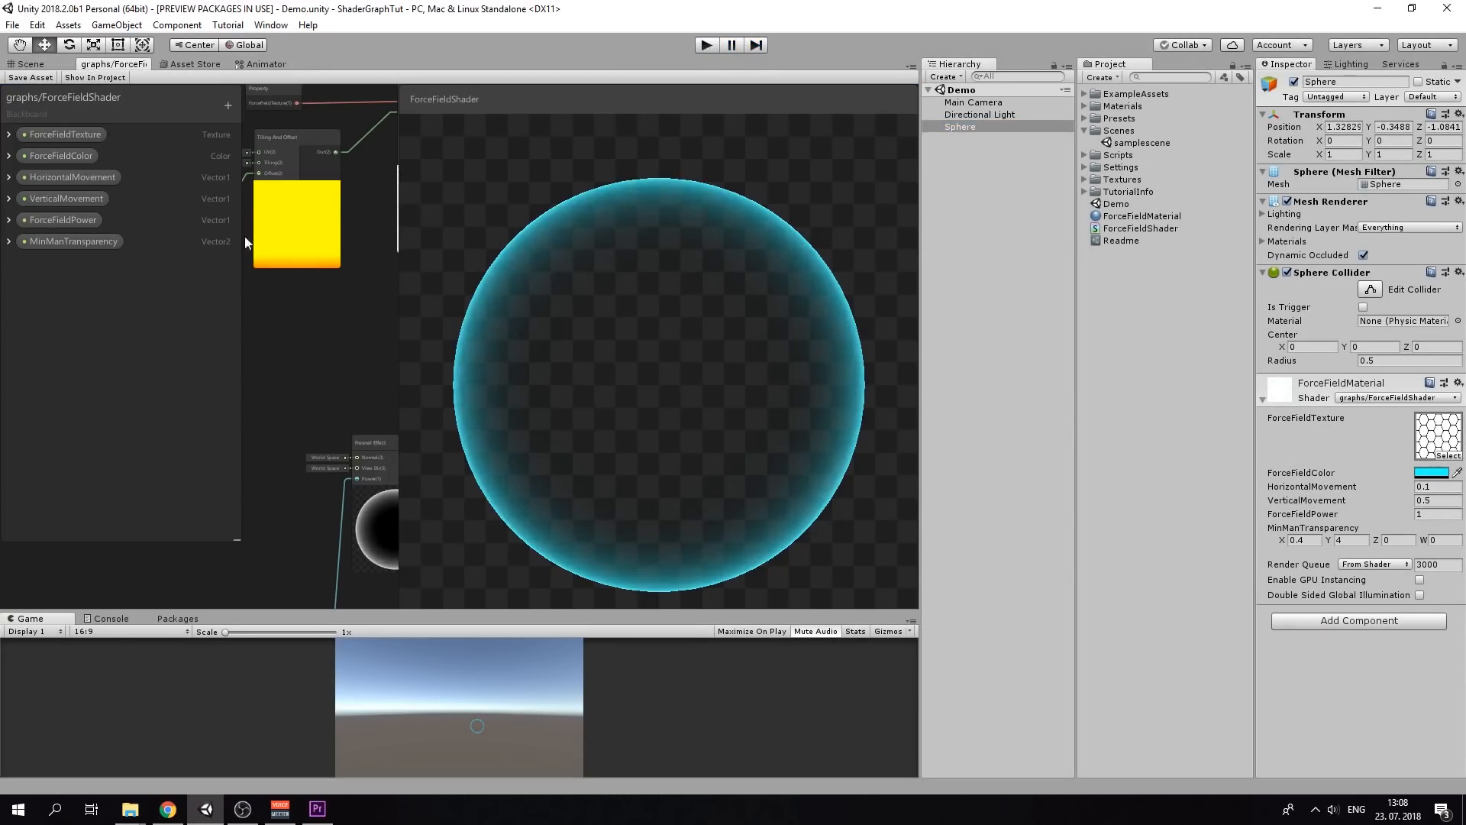
# Maximize the graph window, nudge the MinManTransparency node right and show its default values
pyautogui.hotkey('shift', 'space')
pyautogui.scroll(-3, 488, 435)
pyautogui.moveTo(488, 435); pyautogui.dragTo(575, 335, button='middle')
pyautogui.scroll(2, 534, 381)
pyautogui.moveTo(455, 487); pyautogui.dragTo(566, 291, button='middle')
pyautogui.scroll(2, 534, 380)
pyautogui.scroll(3, 566, 292)
pyautogui.moveTo(352, 393); pyautogui.dragTo(429, 305, button='middle')
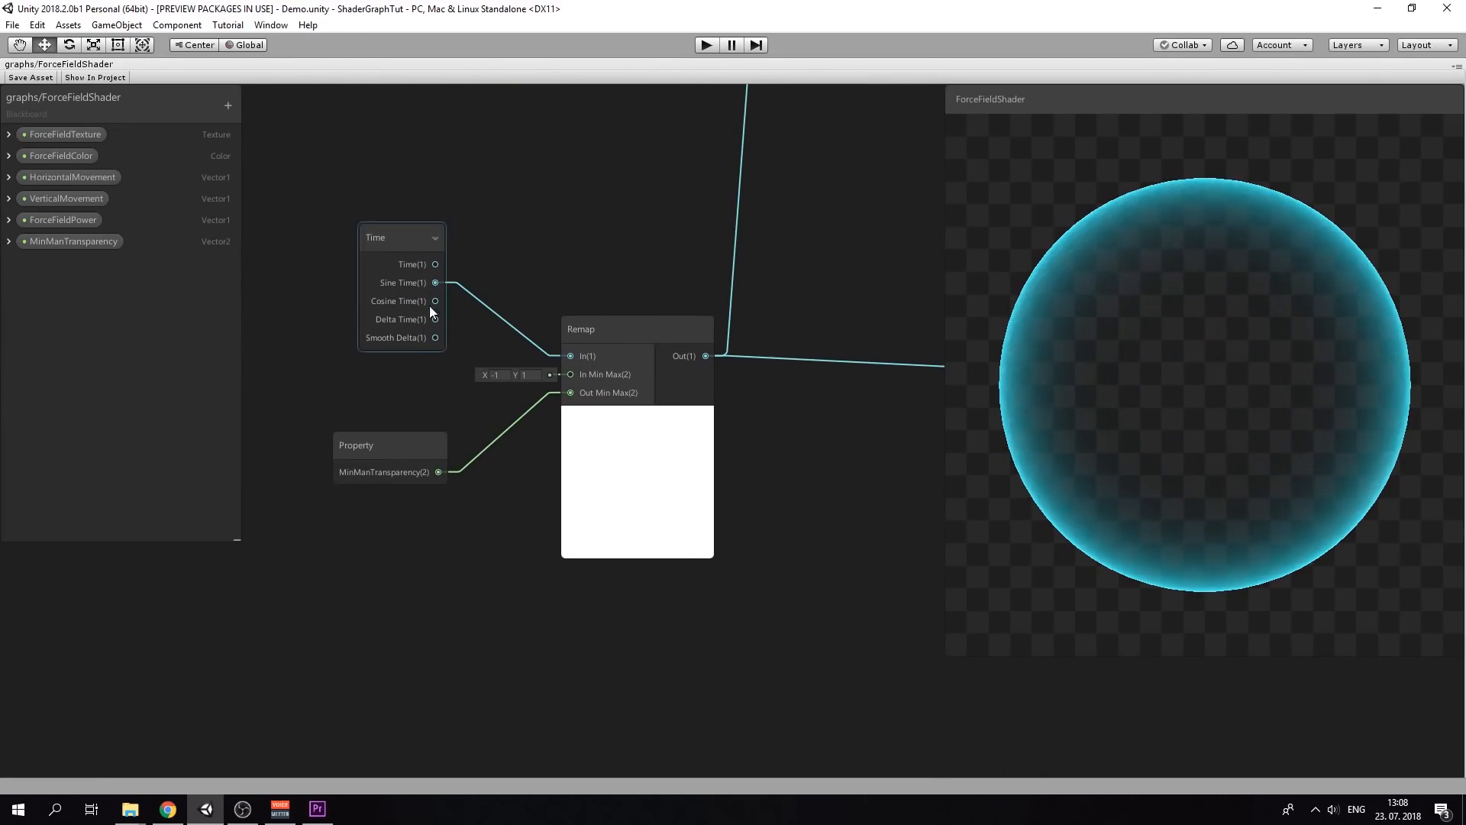
pyautogui.moveTo(377, 437); pyautogui.dragTo(402, 437)
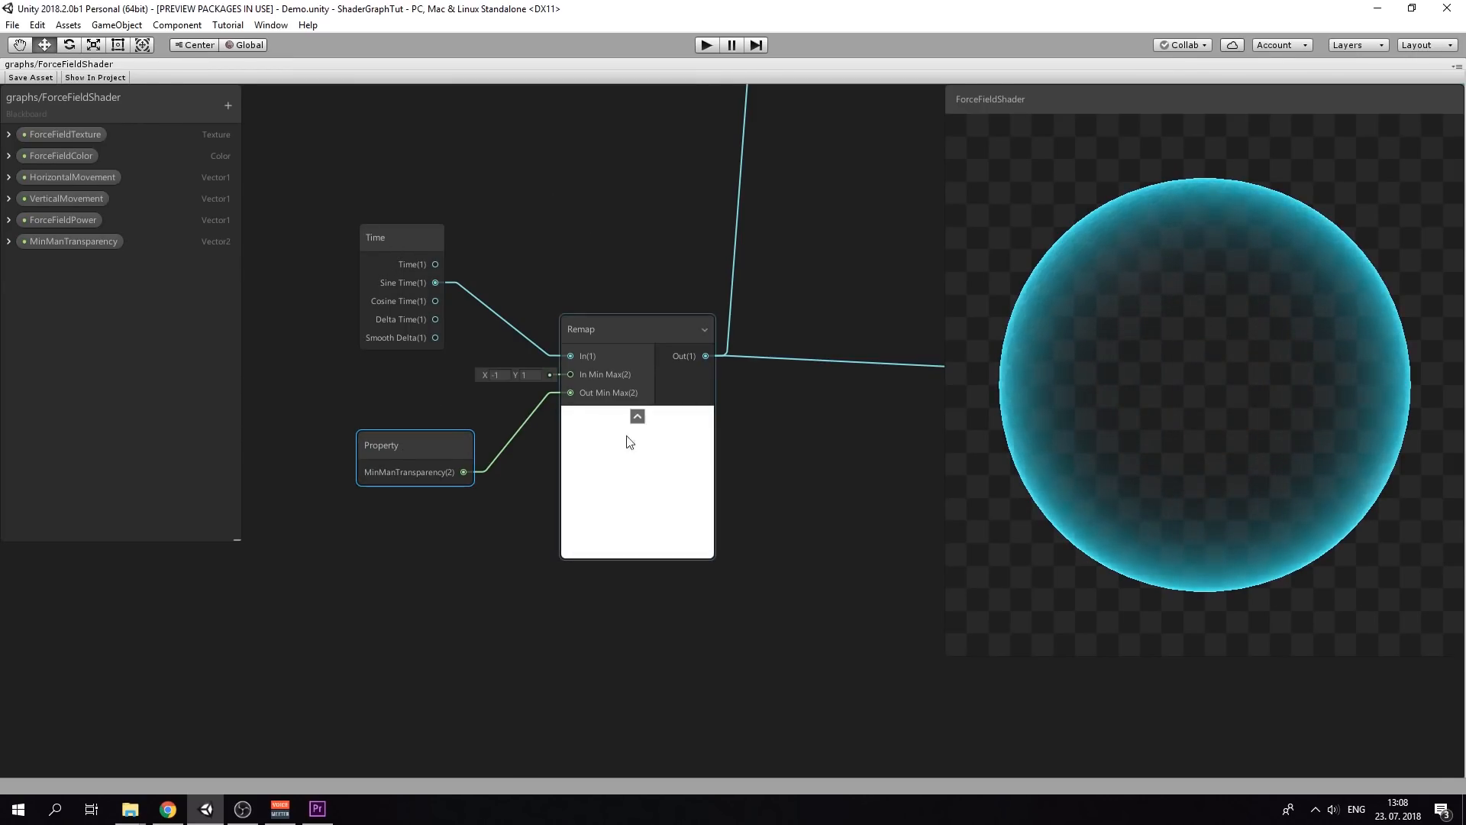
pyautogui.click(9, 242)
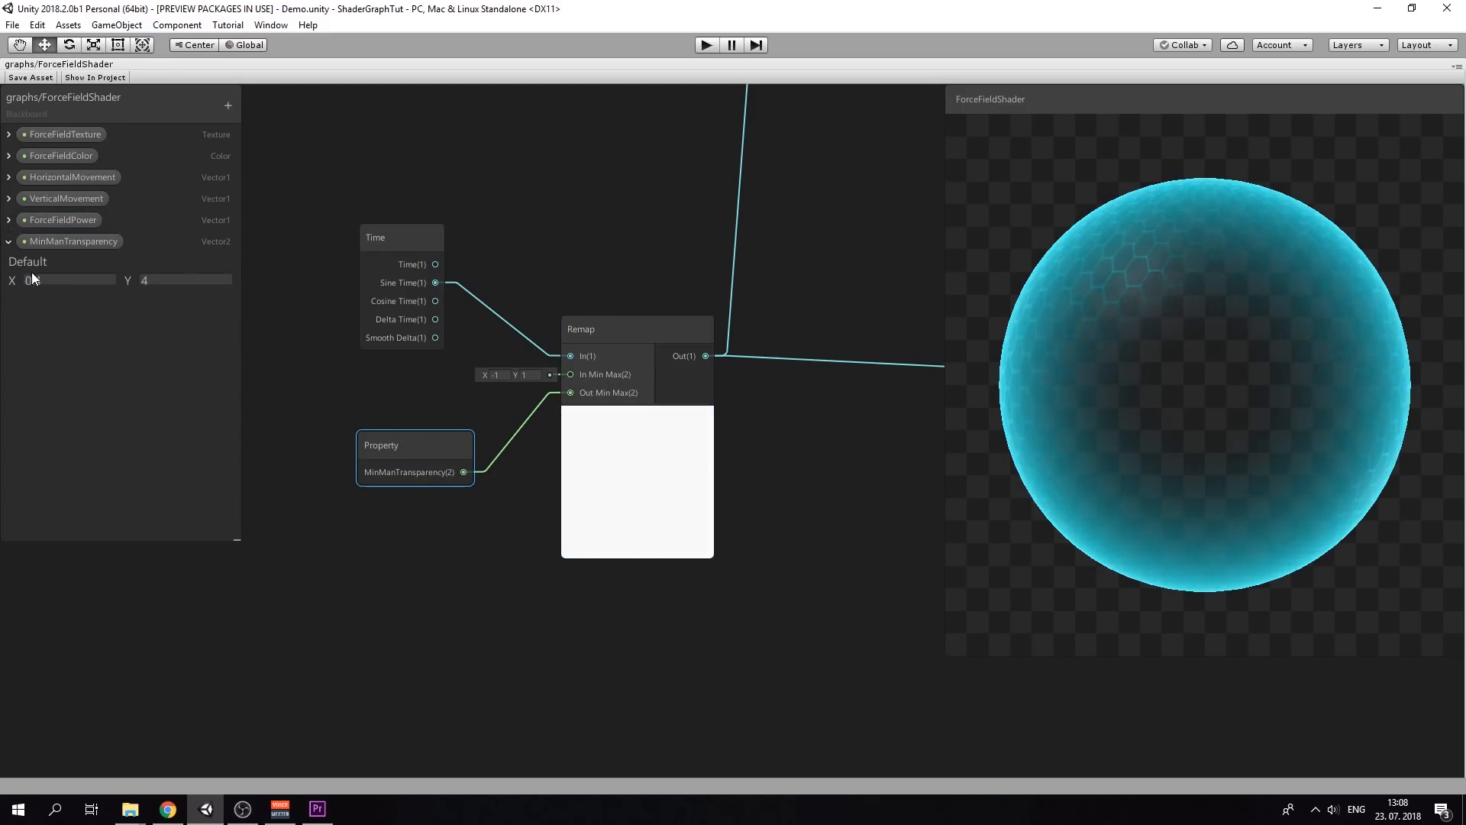
# Nudge the ForceFieldPower property node into a neater position
pyautogui.moveTo(468, 358); pyautogui.dragTo(301, 356, button='middle')
pyautogui.scroll(-3, 301, 355)
pyautogui.moveTo(423, 319); pyautogui.dragTo(521, 309, button='middle')
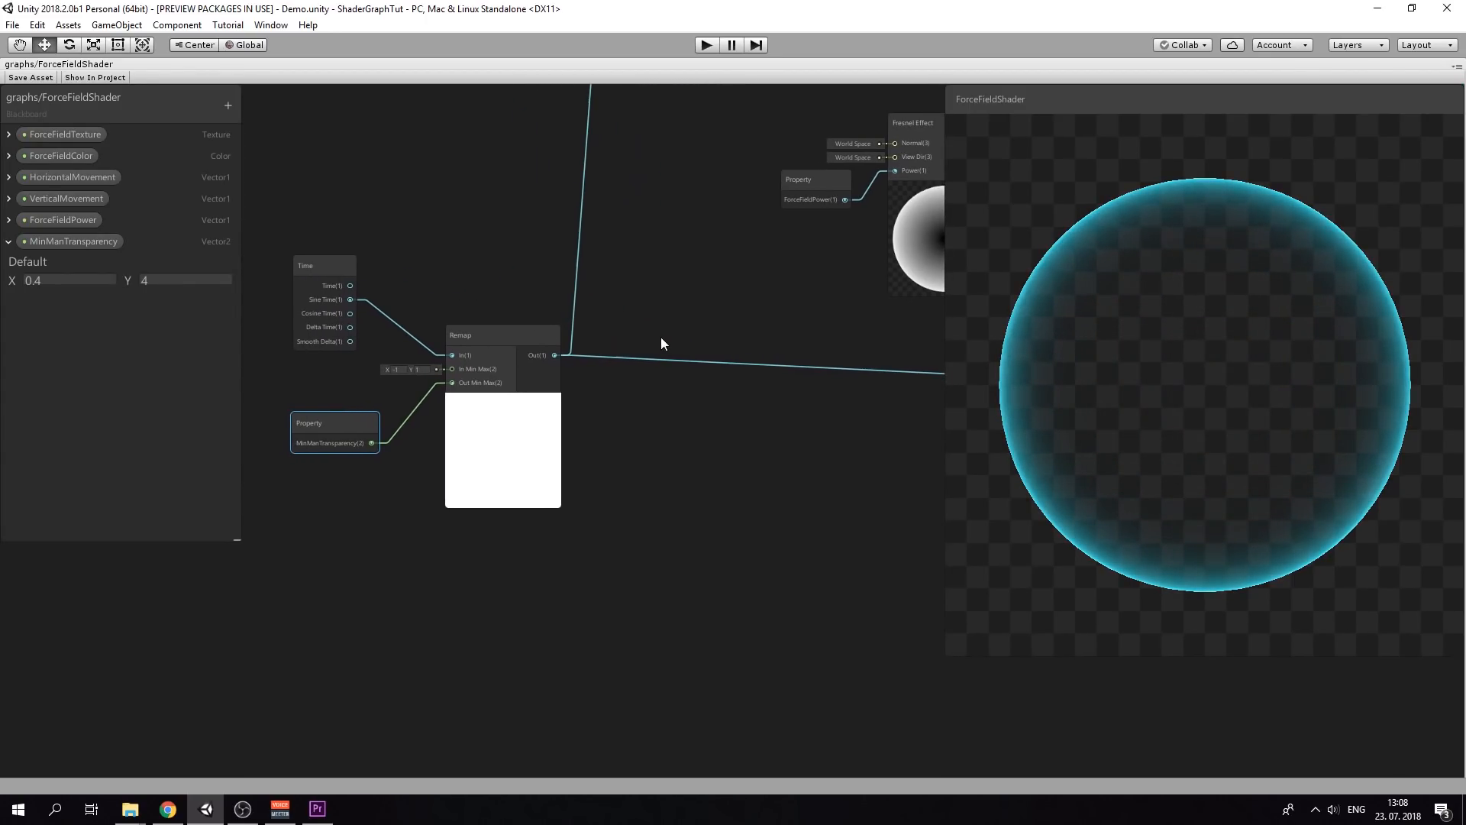
pyautogui.moveTo(661, 336); pyautogui.dragTo(395, 291, button='middle')
pyautogui.moveTo(630, 318); pyautogui.dragTo(445, 327, button='middle')
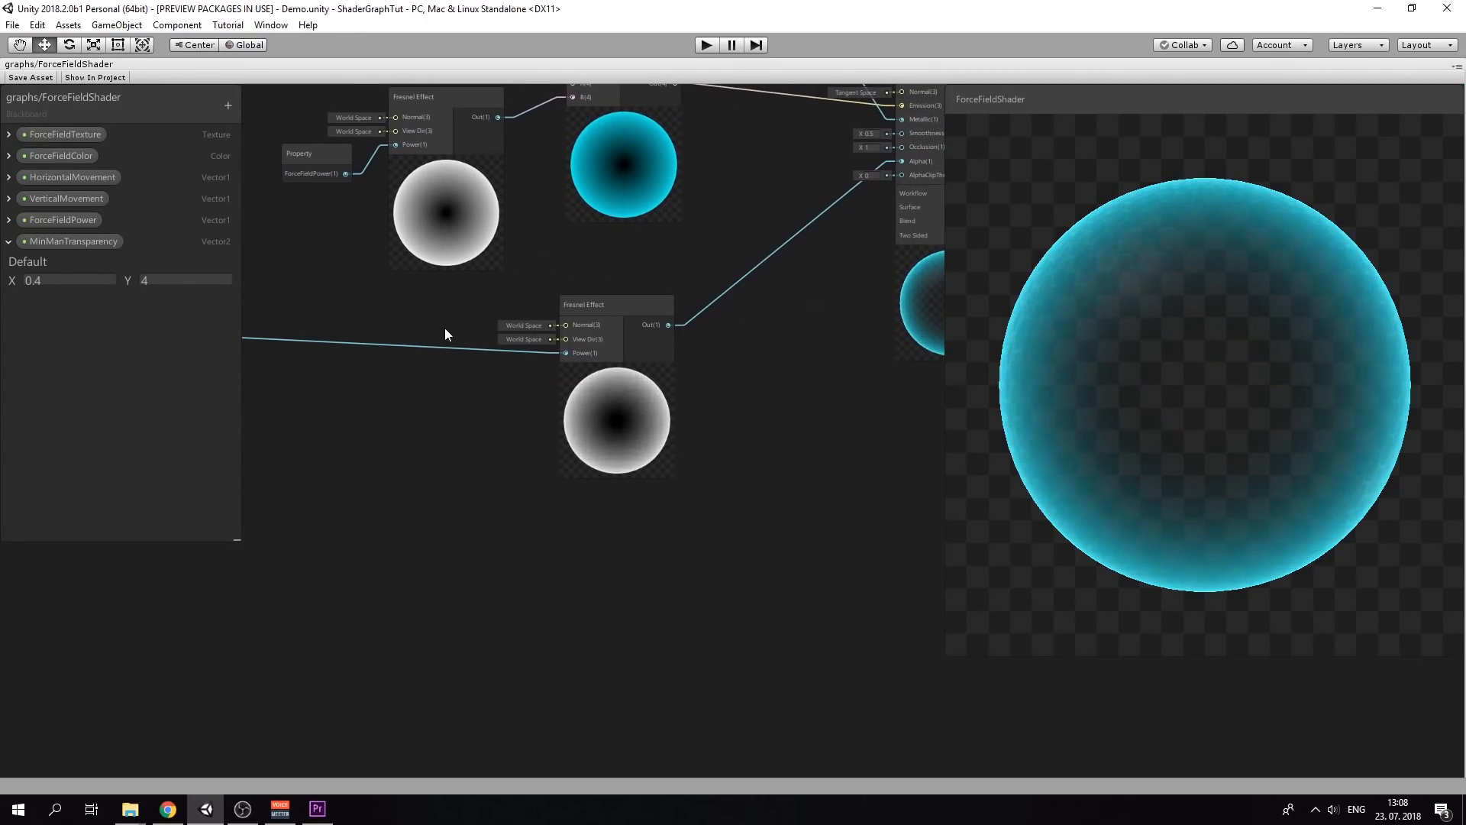
pyautogui.moveTo(677, 278); pyautogui.dragTo(529, 402, button='middle')
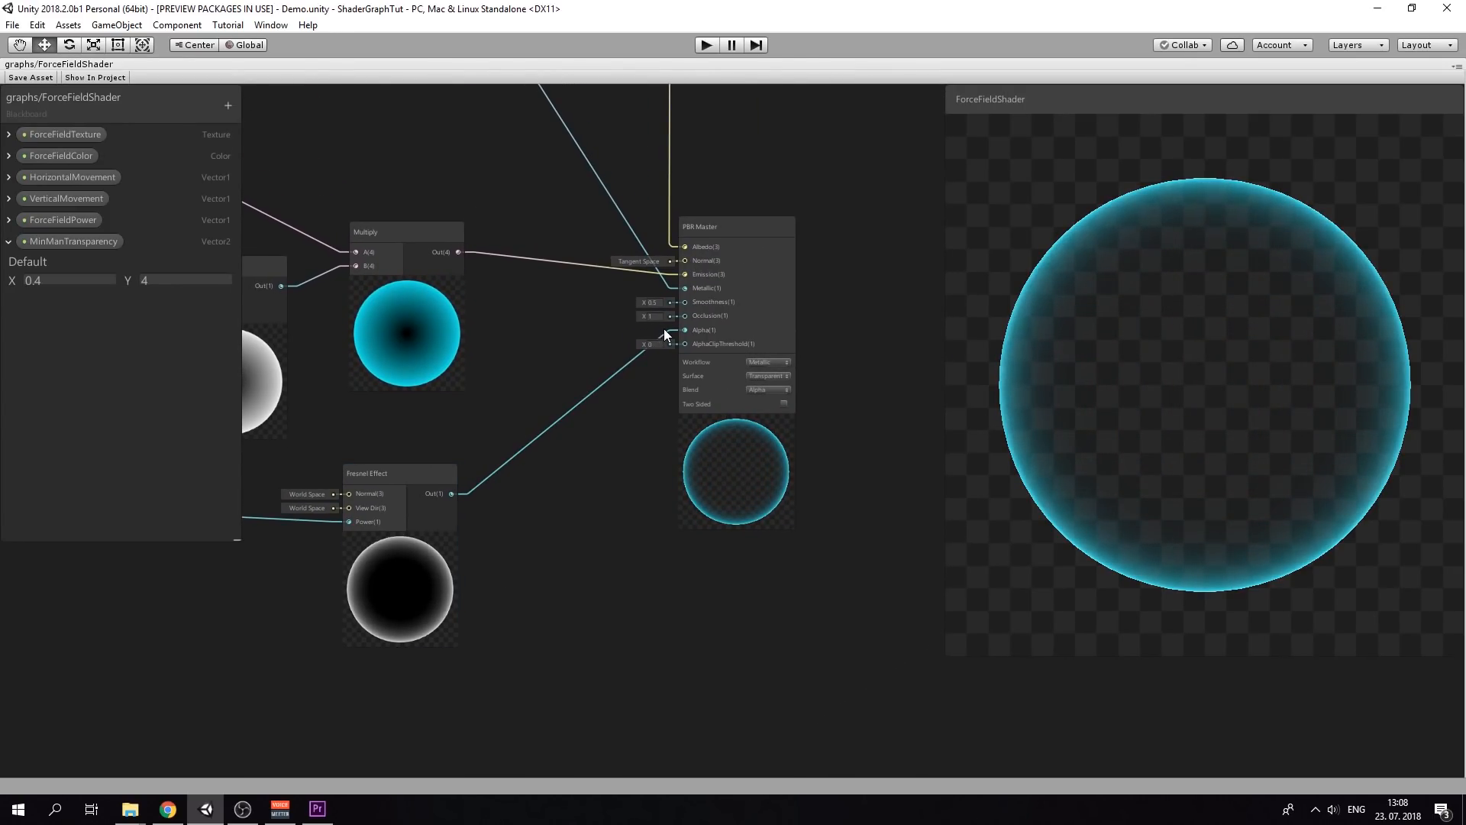
pyautogui.moveTo(510, 328); pyautogui.dragTo(762, 392, button='middle')
pyautogui.moveTo(471, 373); pyautogui.dragTo(603, 379, button='middle')
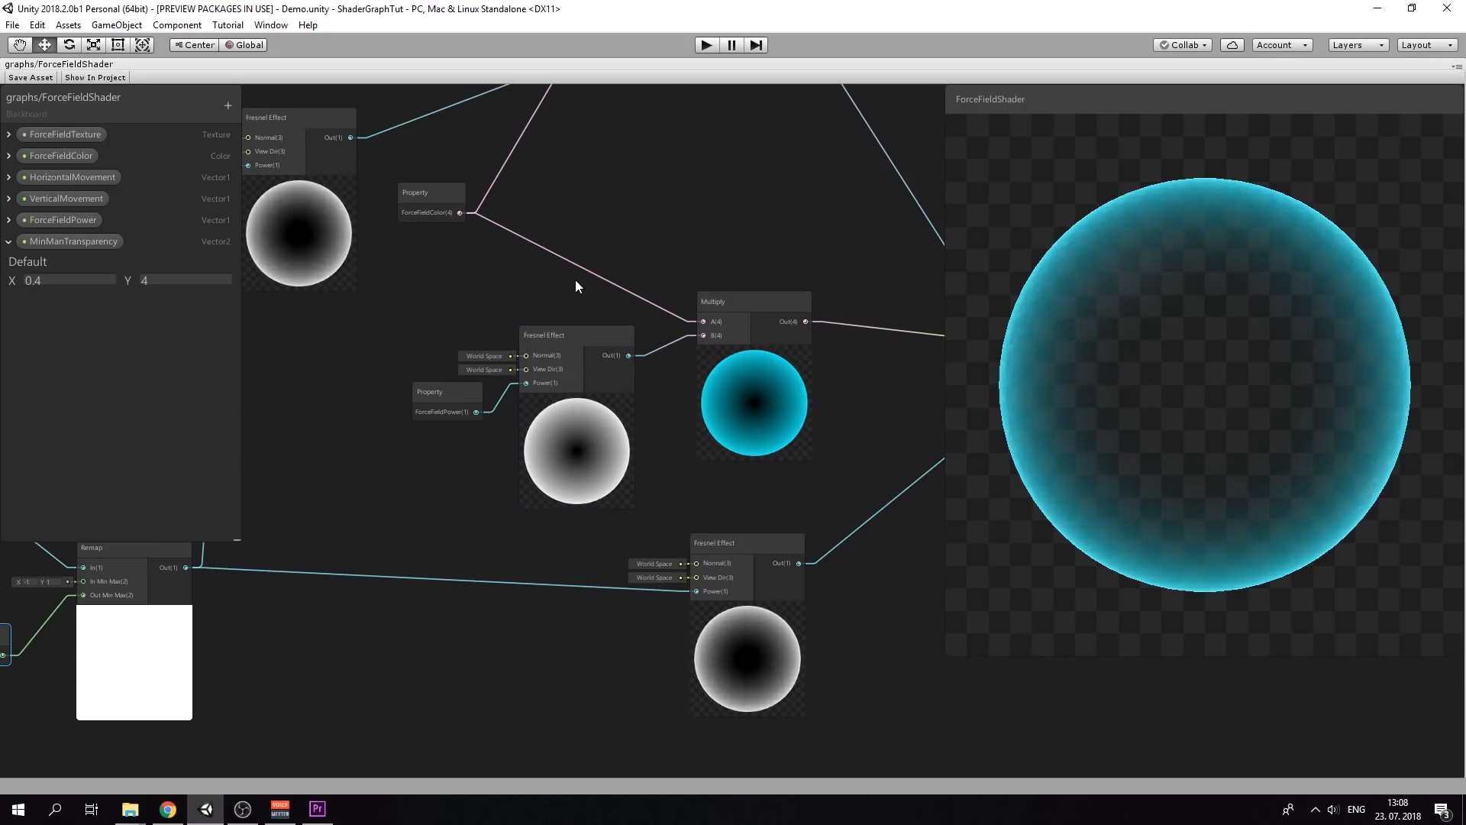
pyautogui.moveTo(576, 282); pyautogui.dragTo(479, 274, button='middle')
pyautogui.moveTo(342, 391); pyautogui.dragTo(354, 402)
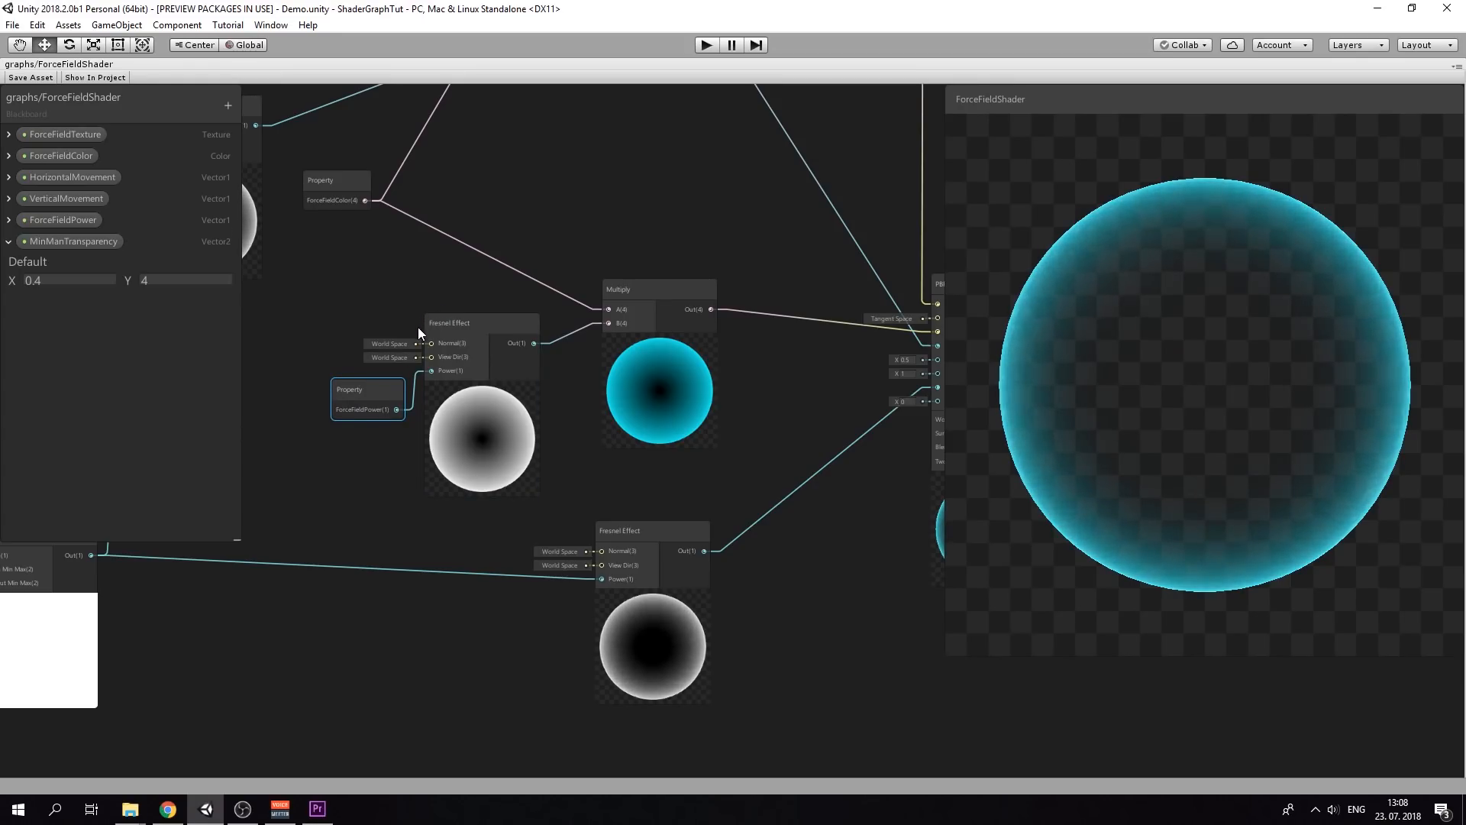
# Reposition the ForceFieldColor property node beside the PBR Master
pyautogui.moveTo(488, 221); pyautogui.dragTo(504, 241, button='middle')
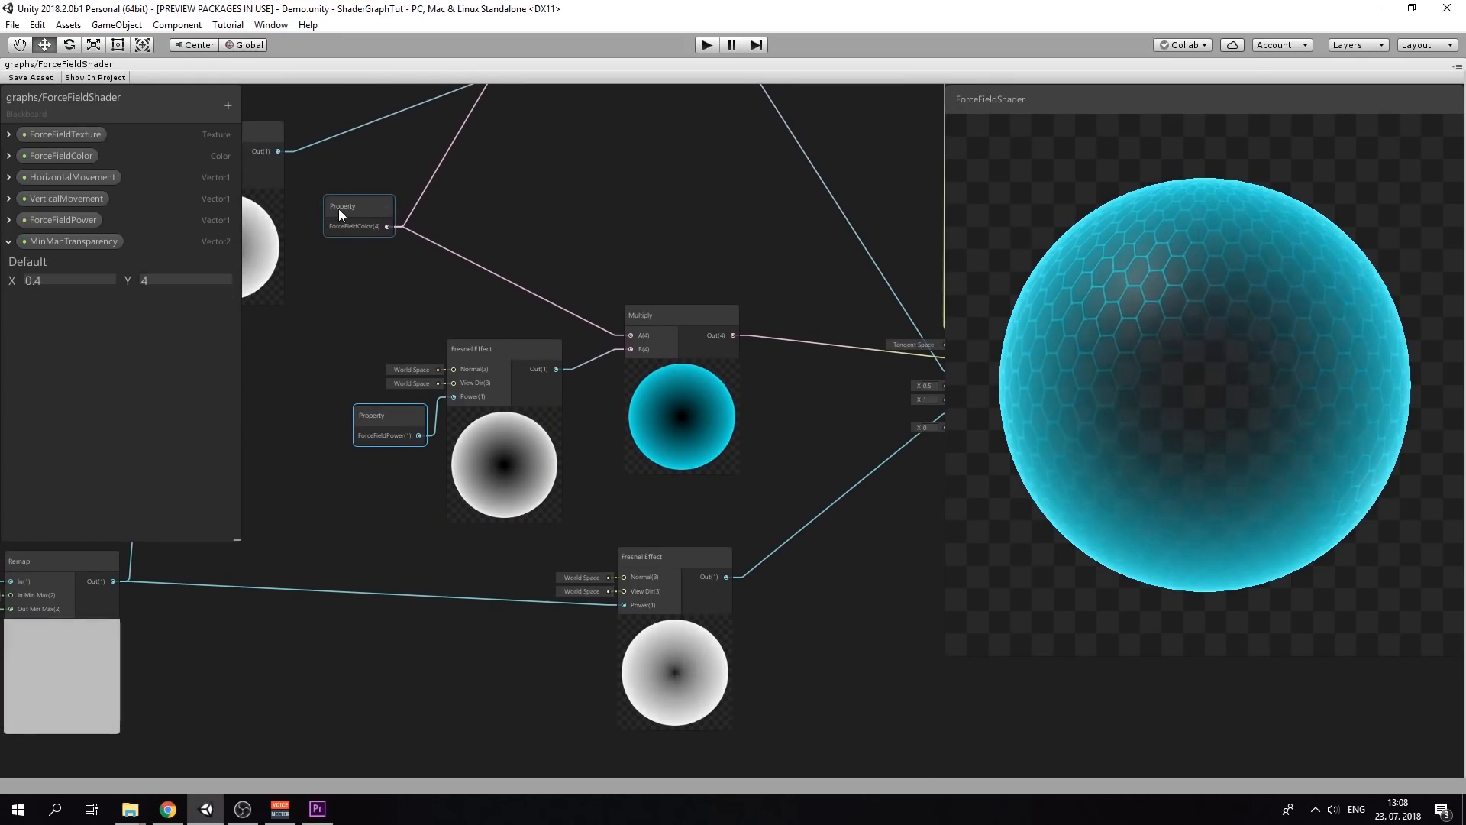
pyautogui.moveTo(338, 208); pyautogui.dragTo(454, 279)
pyautogui.moveTo(580, 288); pyautogui.dragTo(425, 285, button='middle')
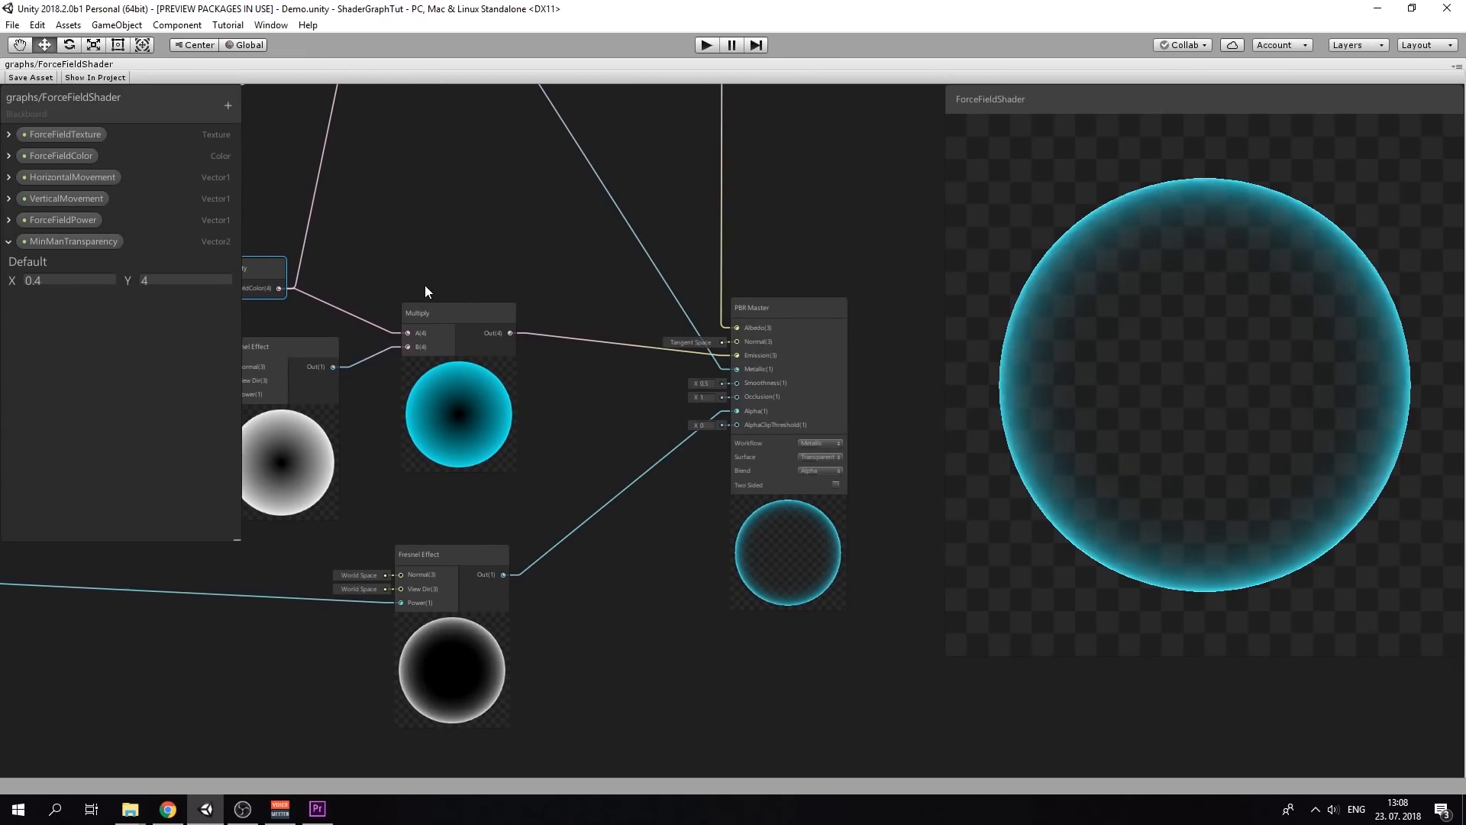
pyautogui.scroll(-5, 629, 374)
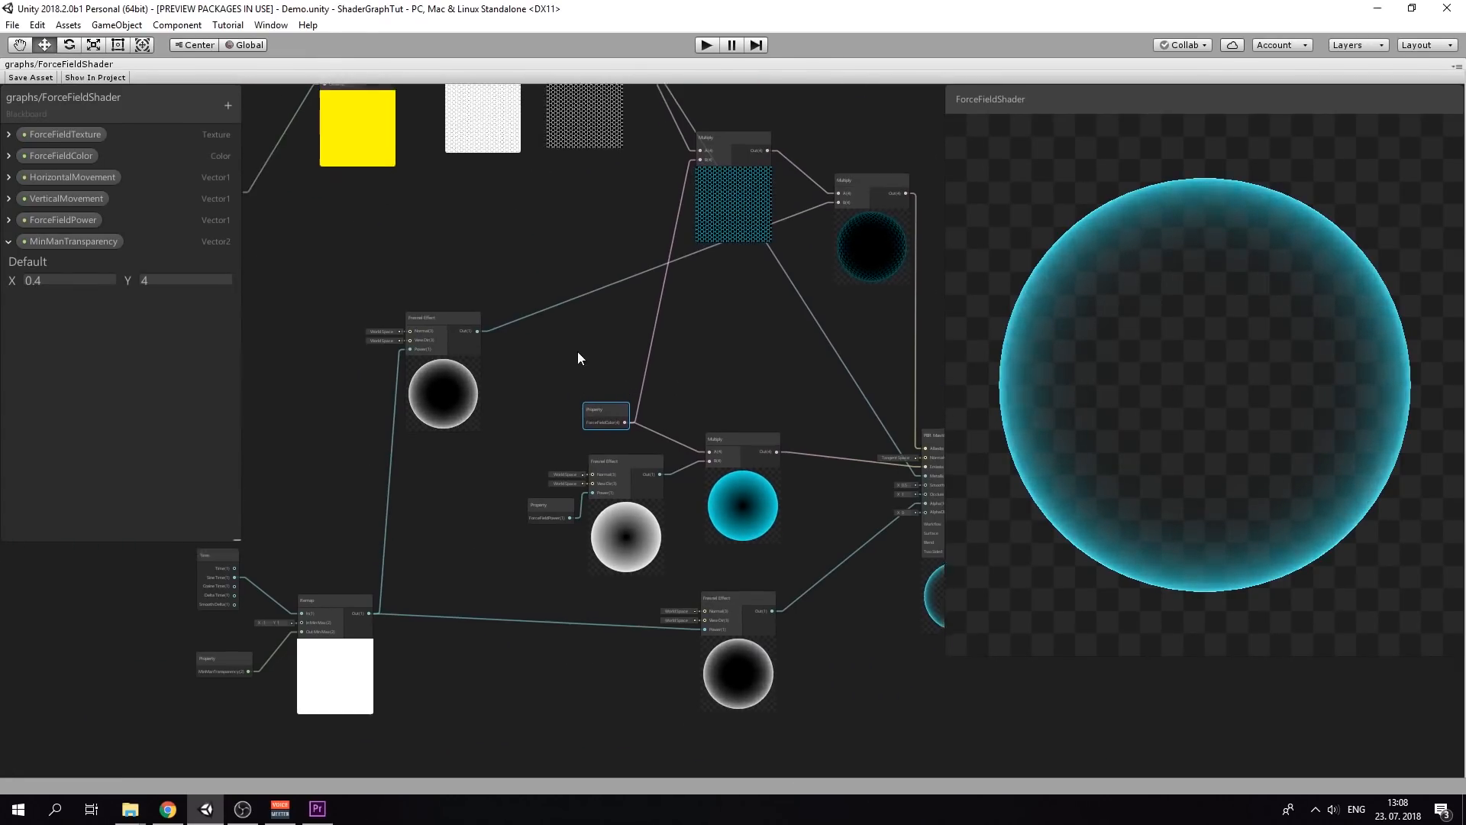
pyautogui.moveTo(577, 351); pyautogui.dragTo(910, 557, button='middle')
pyautogui.scroll(3, 523, 423)
pyautogui.moveTo(614, 343); pyautogui.dragTo(325, 491, button='middle')
pyautogui.moveTo(419, 233); pyautogui.dragTo(524, 300)
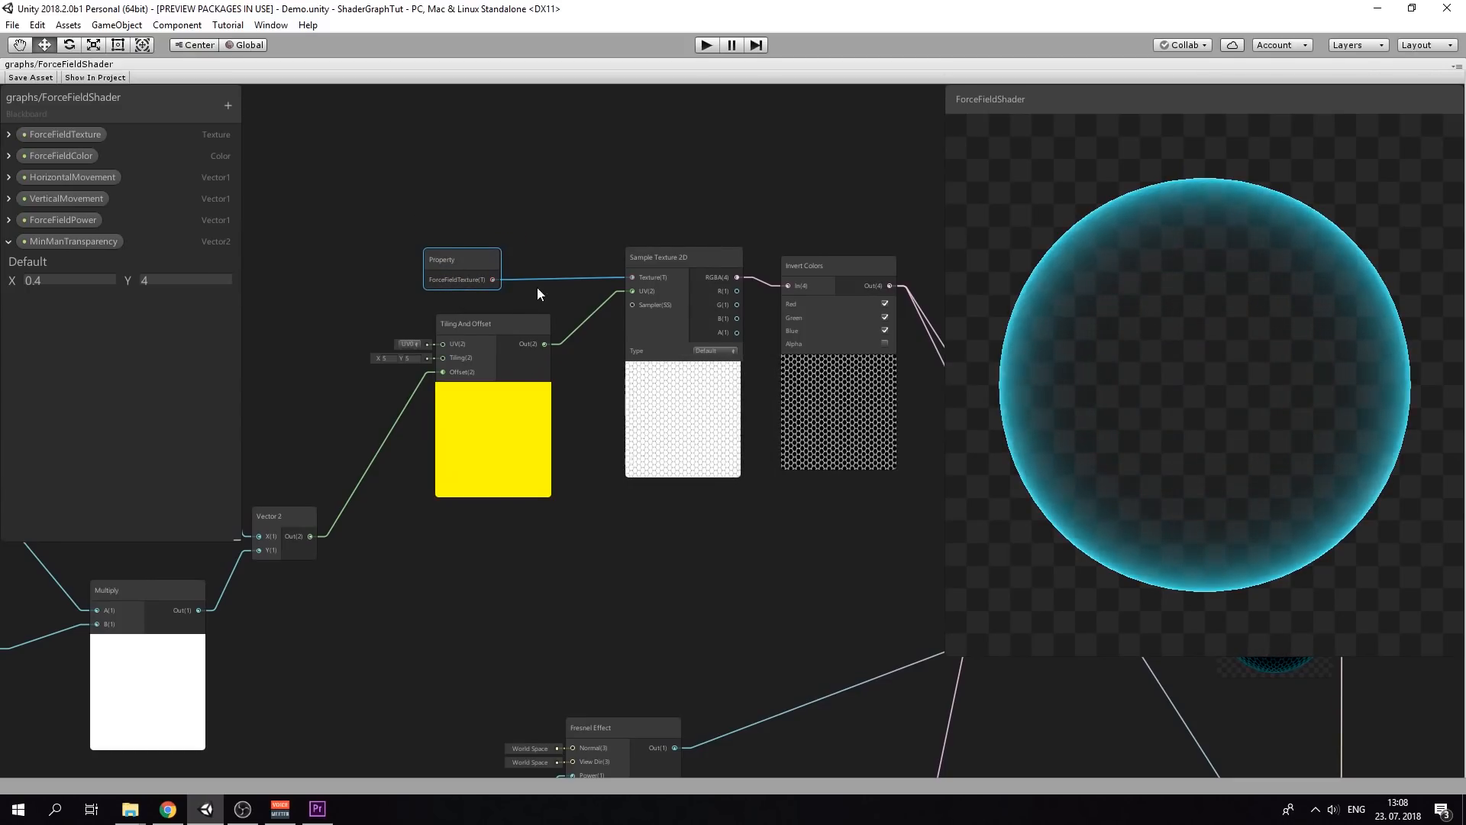
pyautogui.moveTo(681, 493); pyautogui.dragTo(630, 497, button='middle')
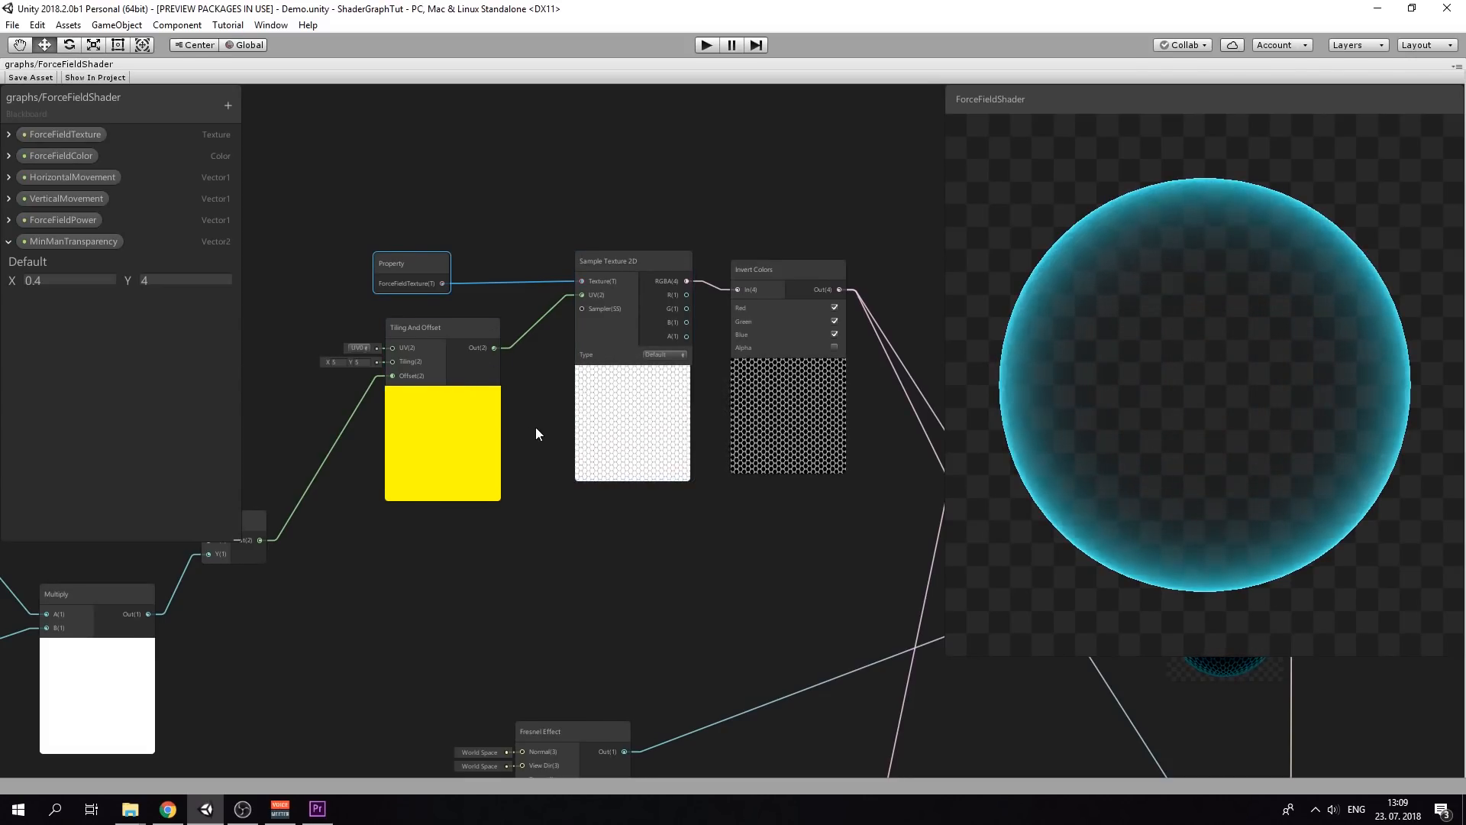
pyautogui.moveTo(552, 424)
pyautogui.mouseDown(button='middle')
pyautogui.moveTo(623, 369)
pyautogui.moveTo(684, 364)
pyautogui.mouseUp(button='middle')
pyautogui.moveTo(432, 388); pyautogui.dragTo(550, 353, button='middle')
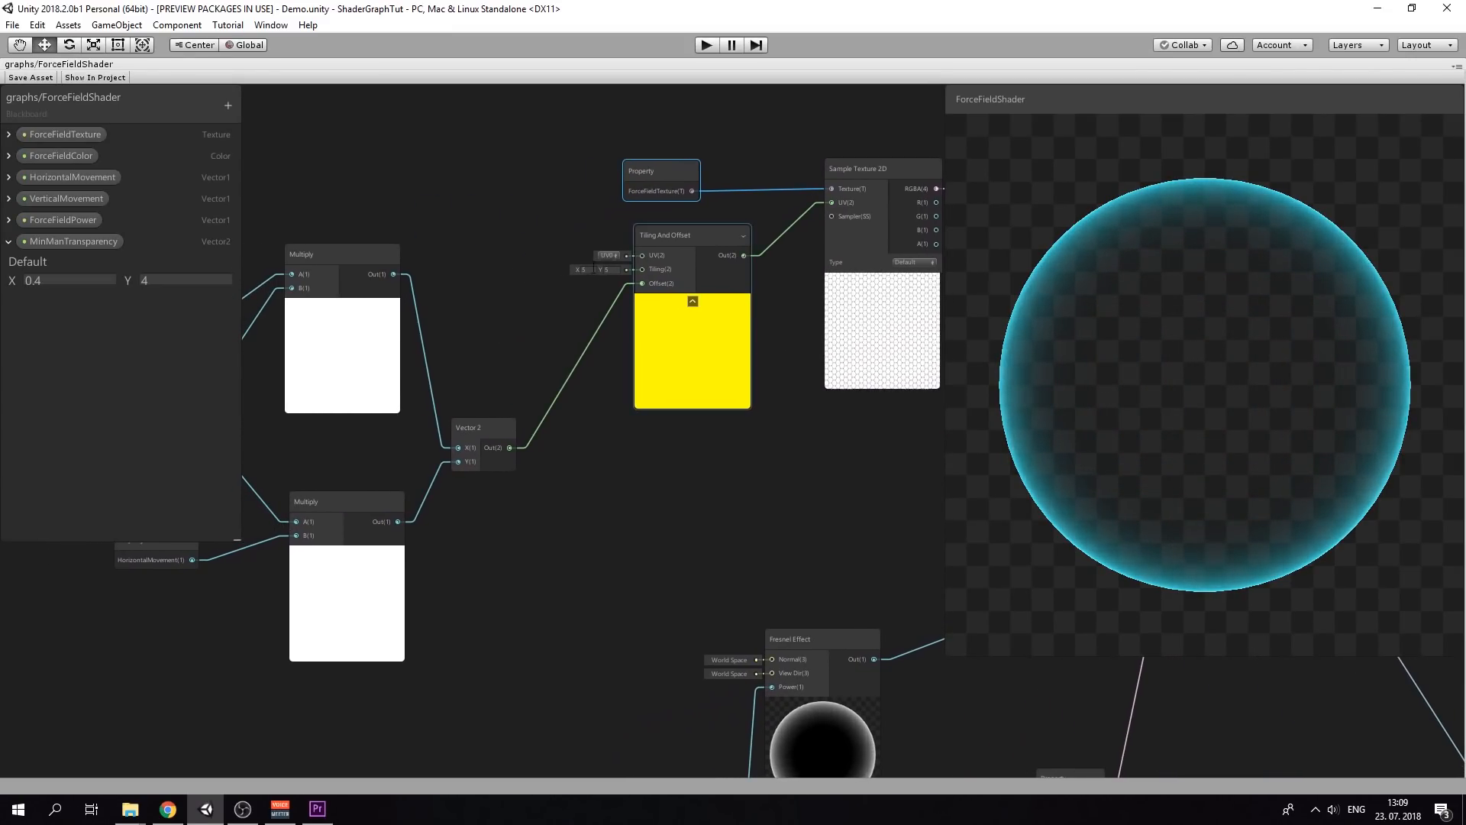
pyautogui.scroll(2, 598, 268)
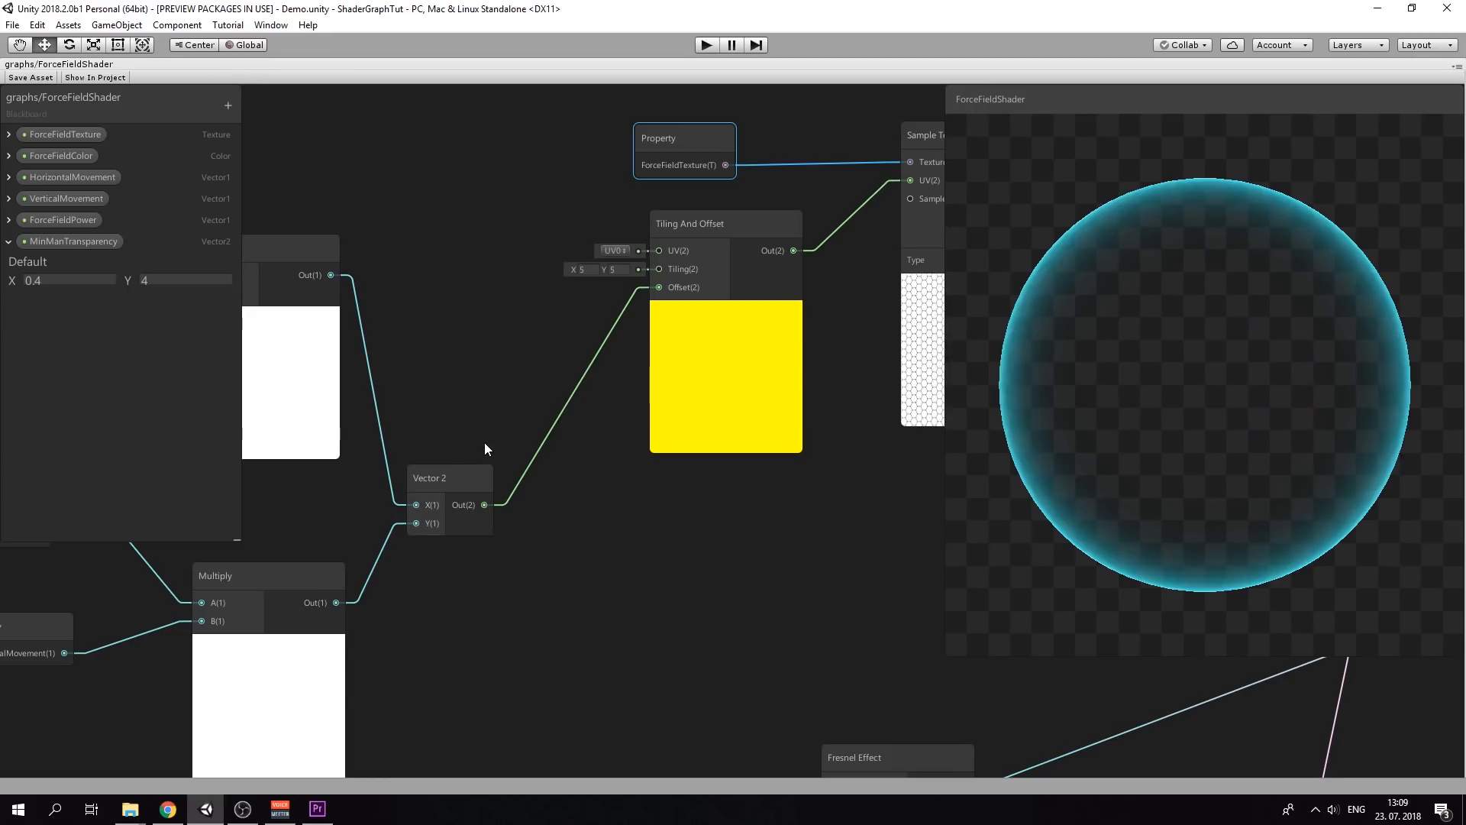
pyautogui.moveTo(442, 421); pyautogui.dragTo(562, 391, button='middle')
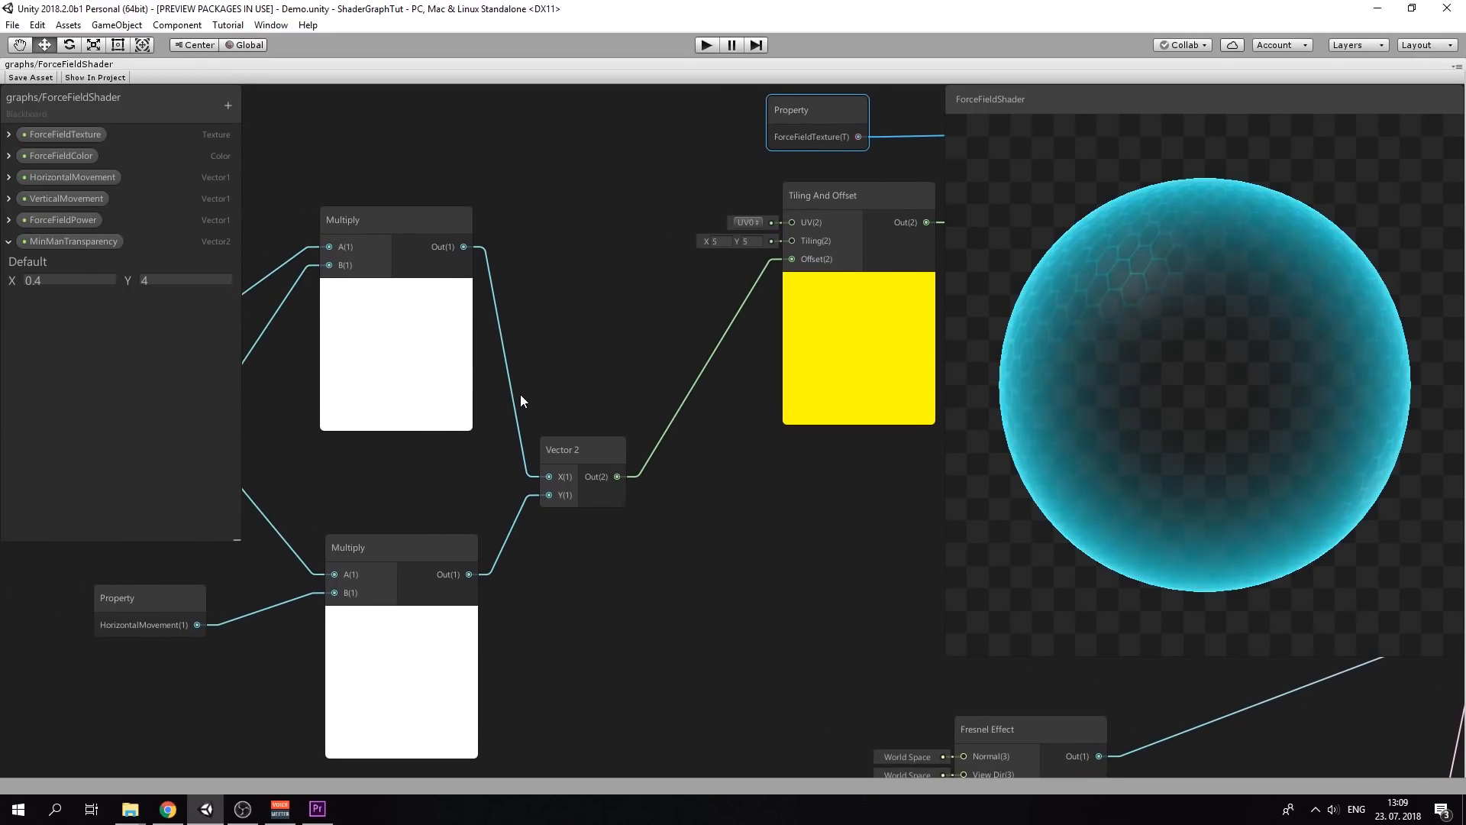
pyautogui.scroll(-3, 520, 394)
pyautogui.moveTo(404, 464); pyautogui.dragTo(501, 436, button='middle')
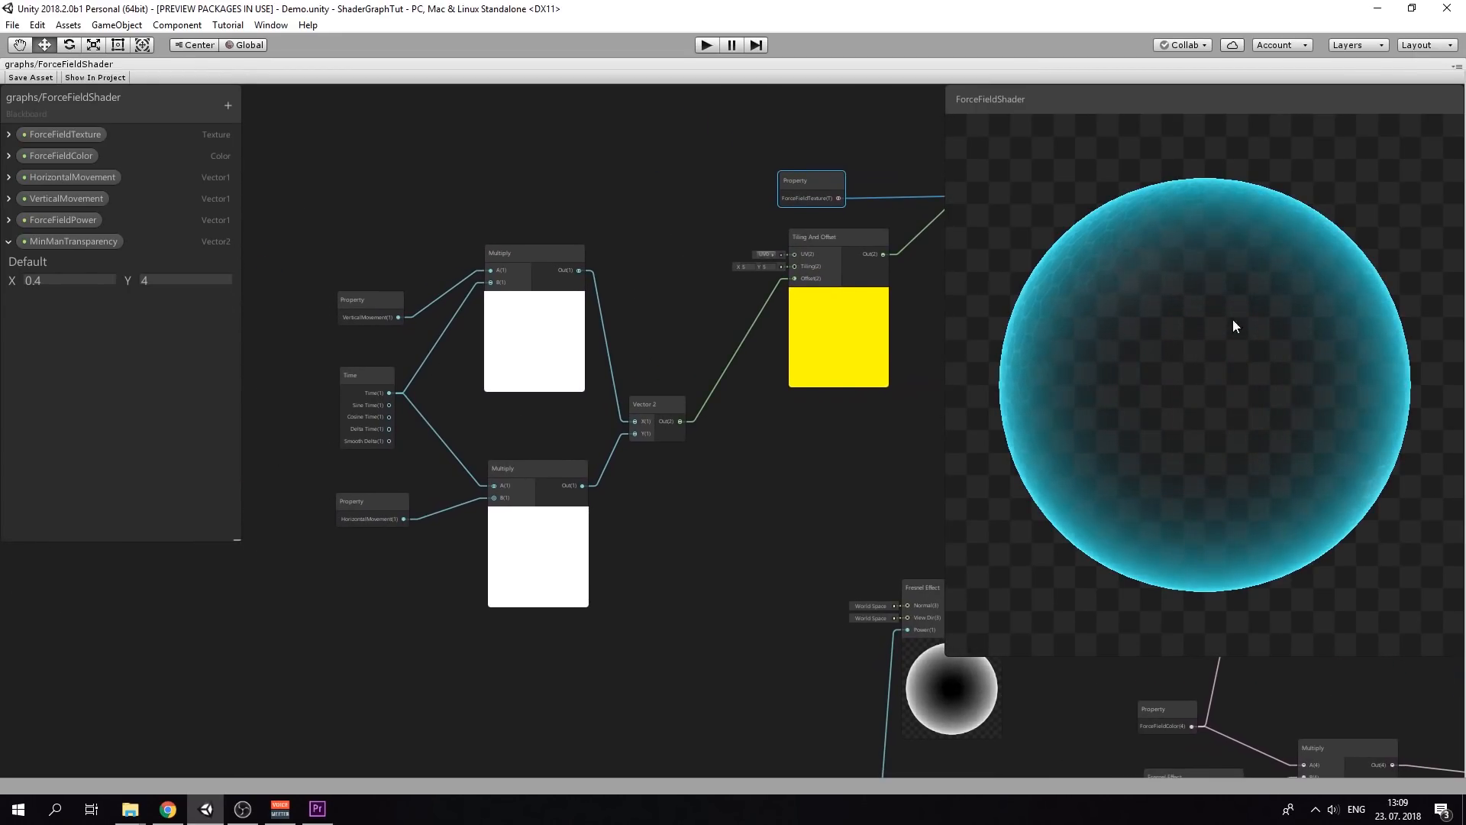
pyautogui.scroll(3, 399, 349)
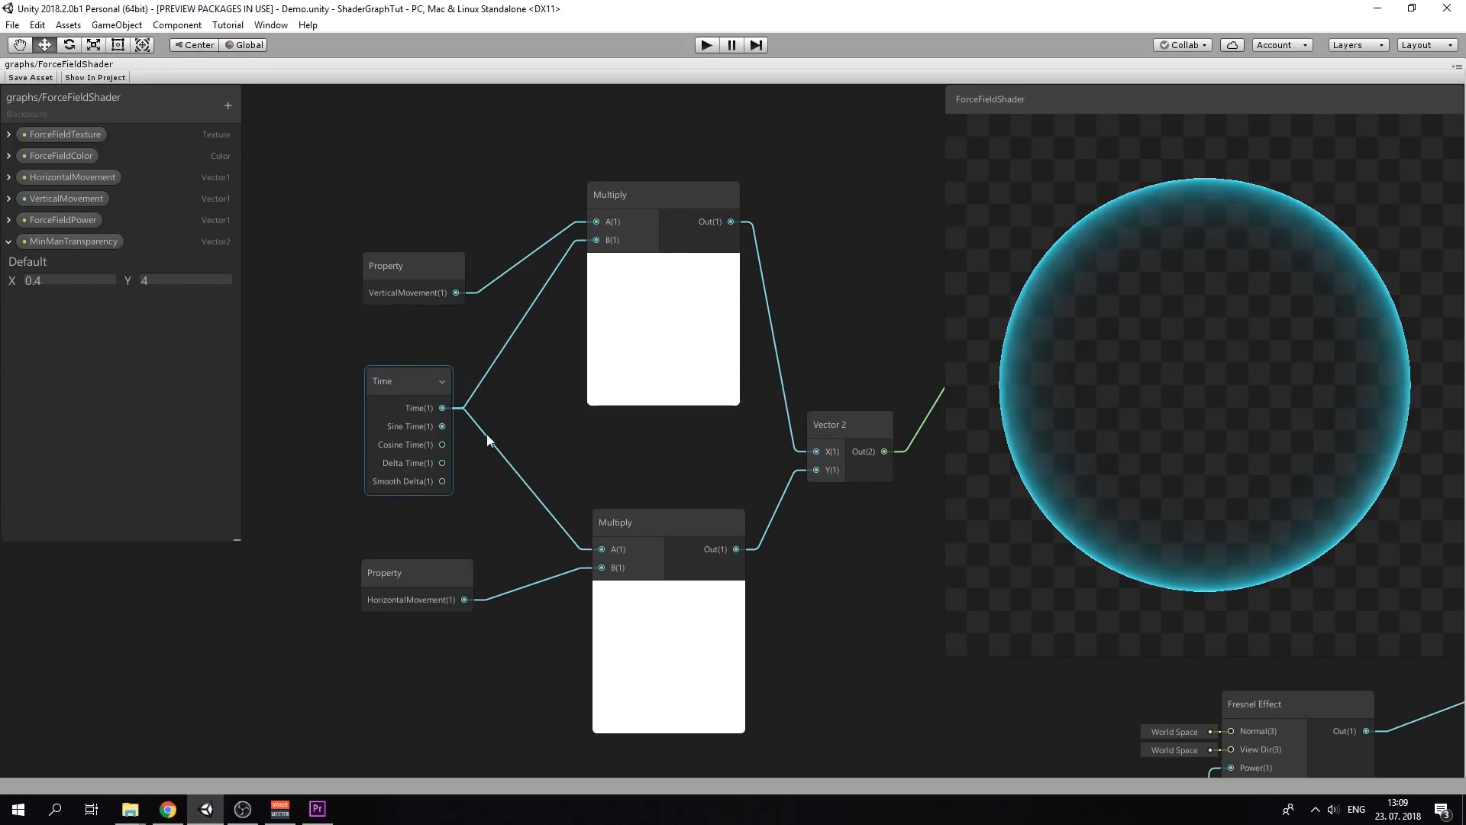
pyautogui.moveTo(552, 180); pyautogui.dragTo(762, 427)
pyautogui.moveTo(816, 303); pyautogui.dragTo(705, 247, button='middle')
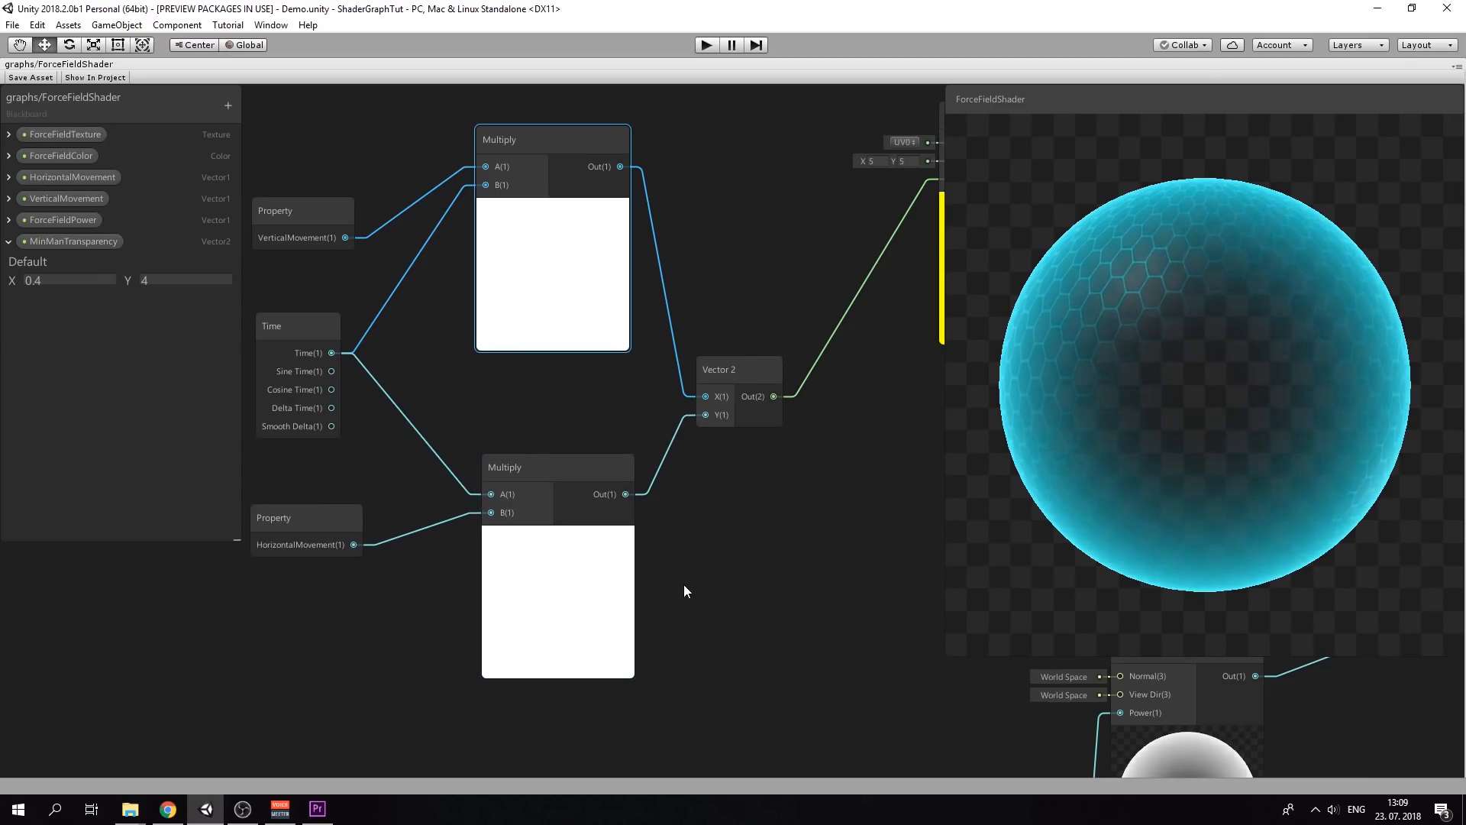
pyautogui.moveTo(715, 491); pyautogui.dragTo(638, 494, button='middle')
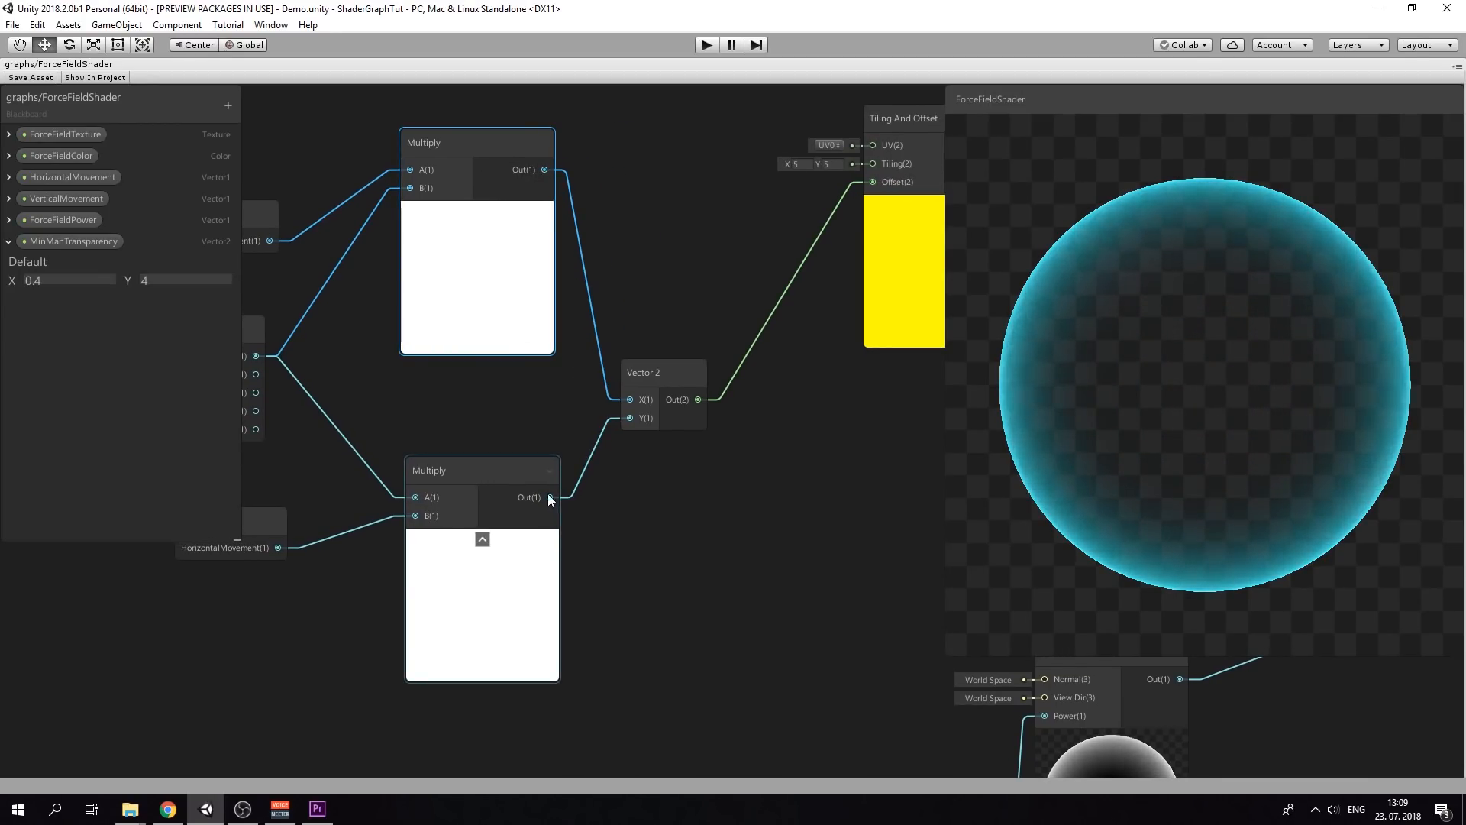
pyautogui.moveTo(656, 331); pyautogui.dragTo(622, 319, button='middle')
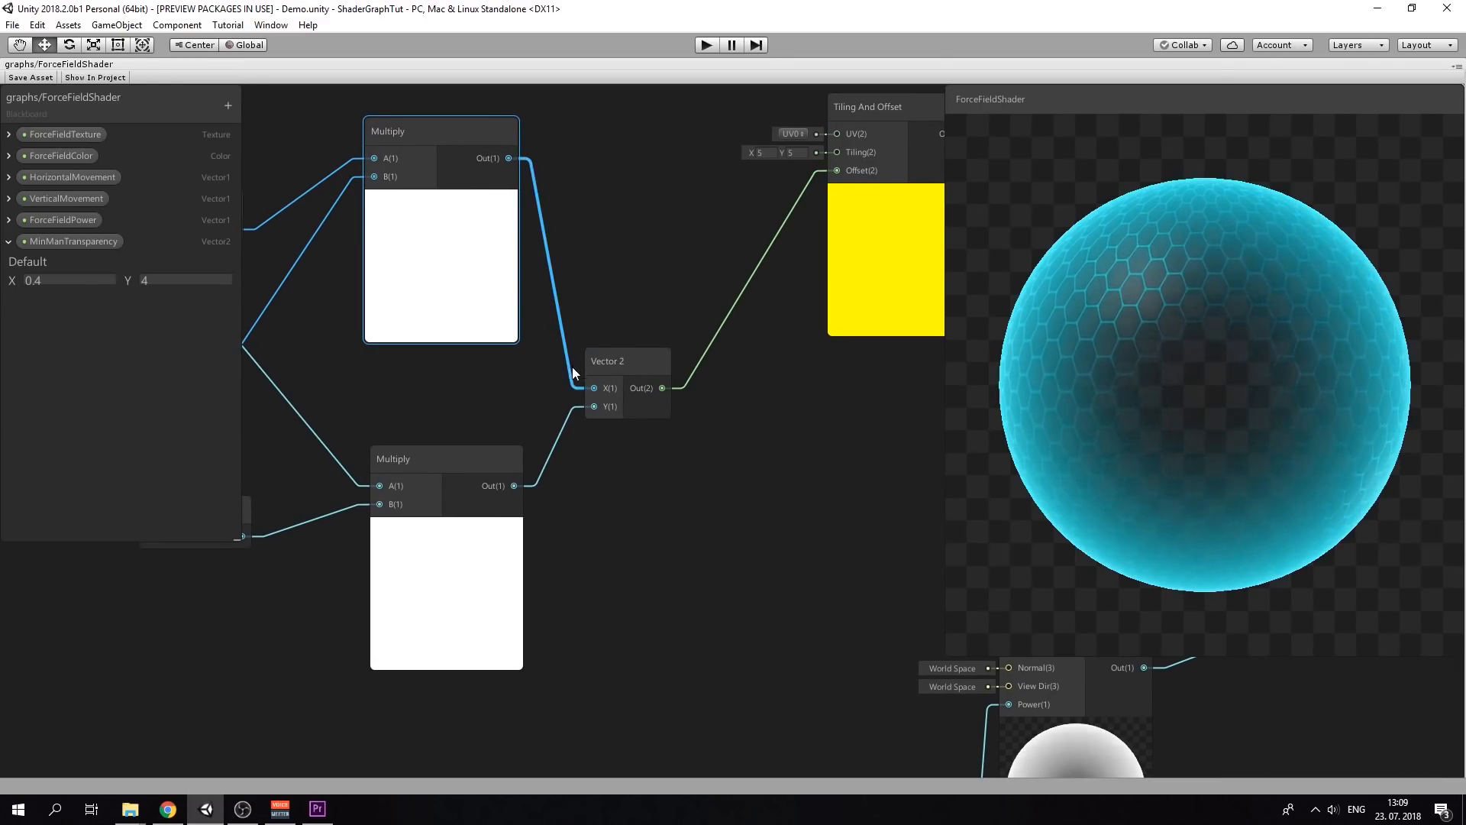
pyautogui.moveTo(672, 258); pyautogui.dragTo(522, 355, button='middle')
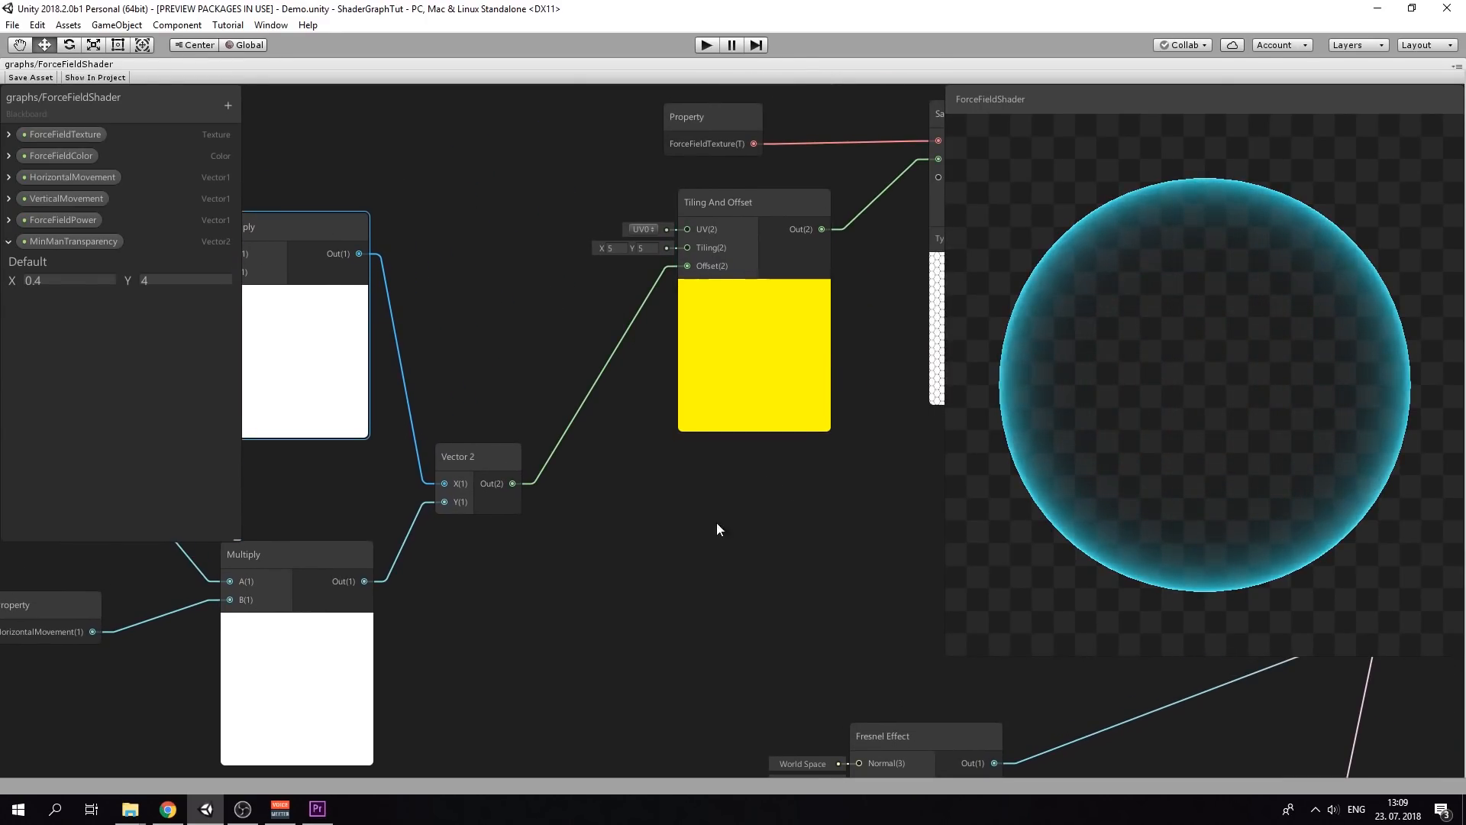
pyautogui.moveTo(716, 521); pyautogui.dragTo(544, 510, button='middle')
pyautogui.scroll(-3, 705, 482)
pyautogui.moveTo(786, 500); pyautogui.dragTo(634, 508, button='middle')
pyautogui.scroll(3, 565, 408)
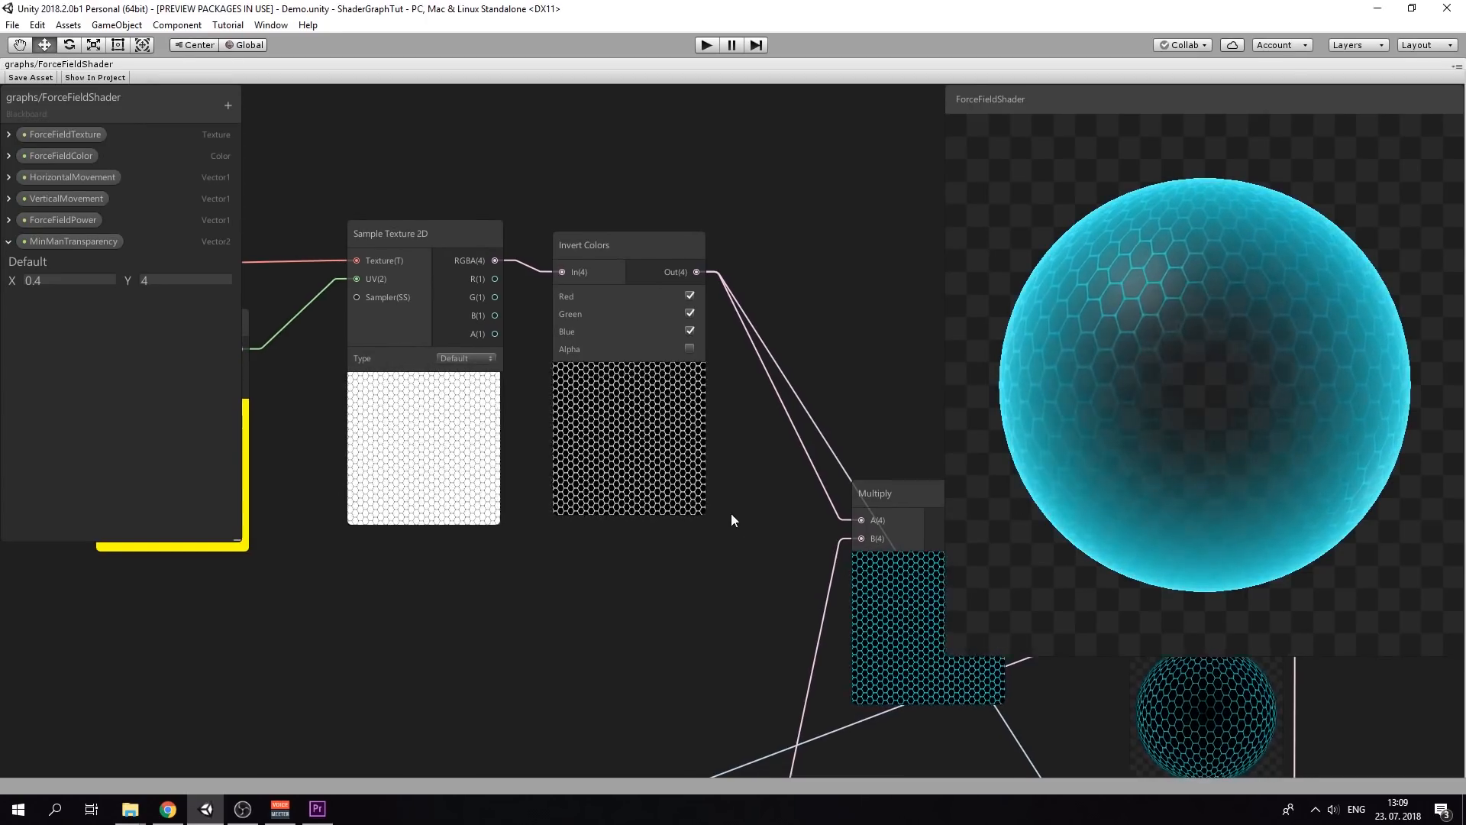
pyautogui.moveTo(731, 513); pyautogui.dragTo(629, 296, button='middle')
pyautogui.scroll(-3, 646, 351)
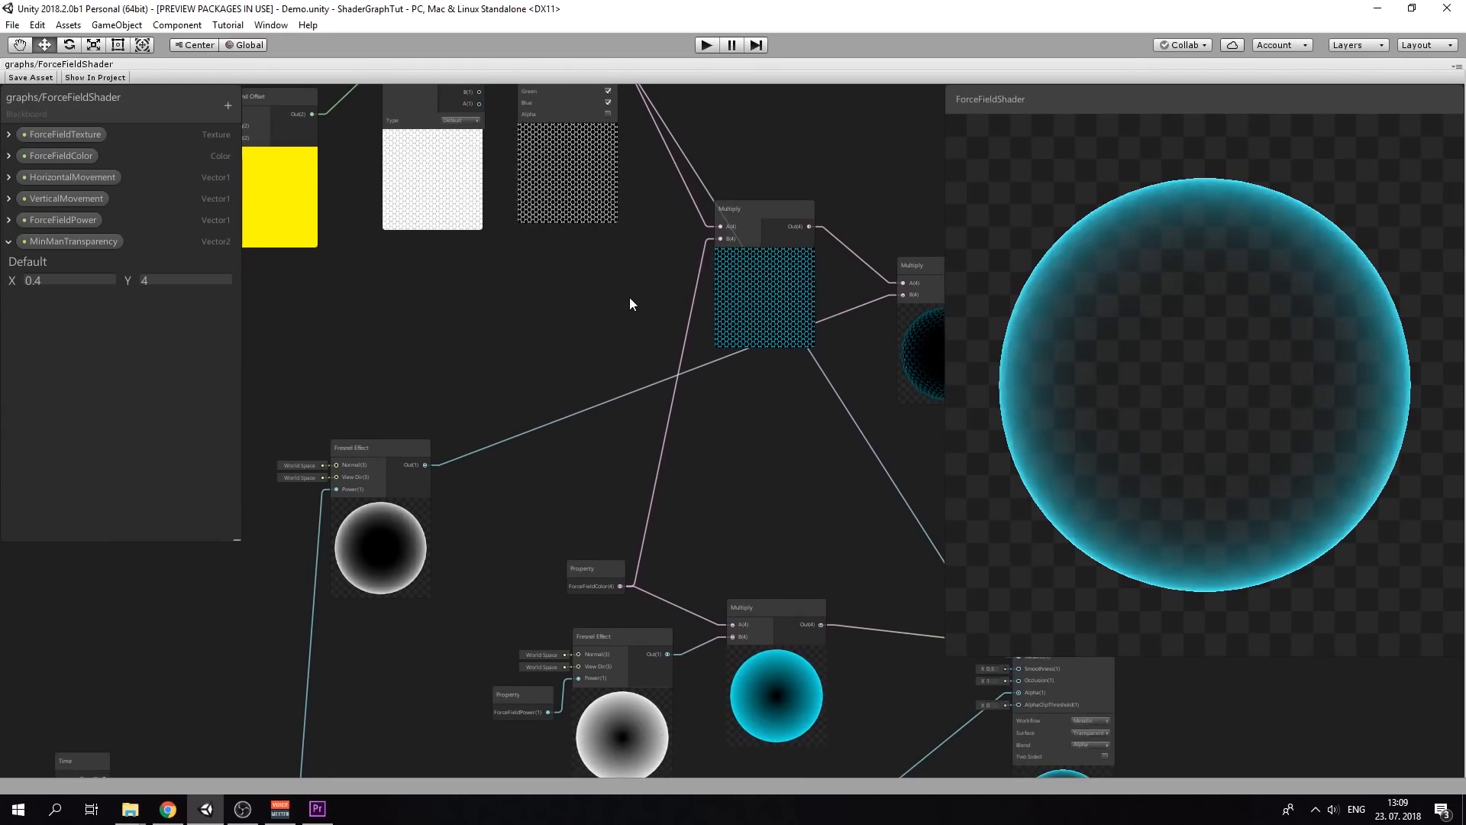
pyautogui.moveTo(740, 501); pyautogui.dragTo(655, 410, button='middle')
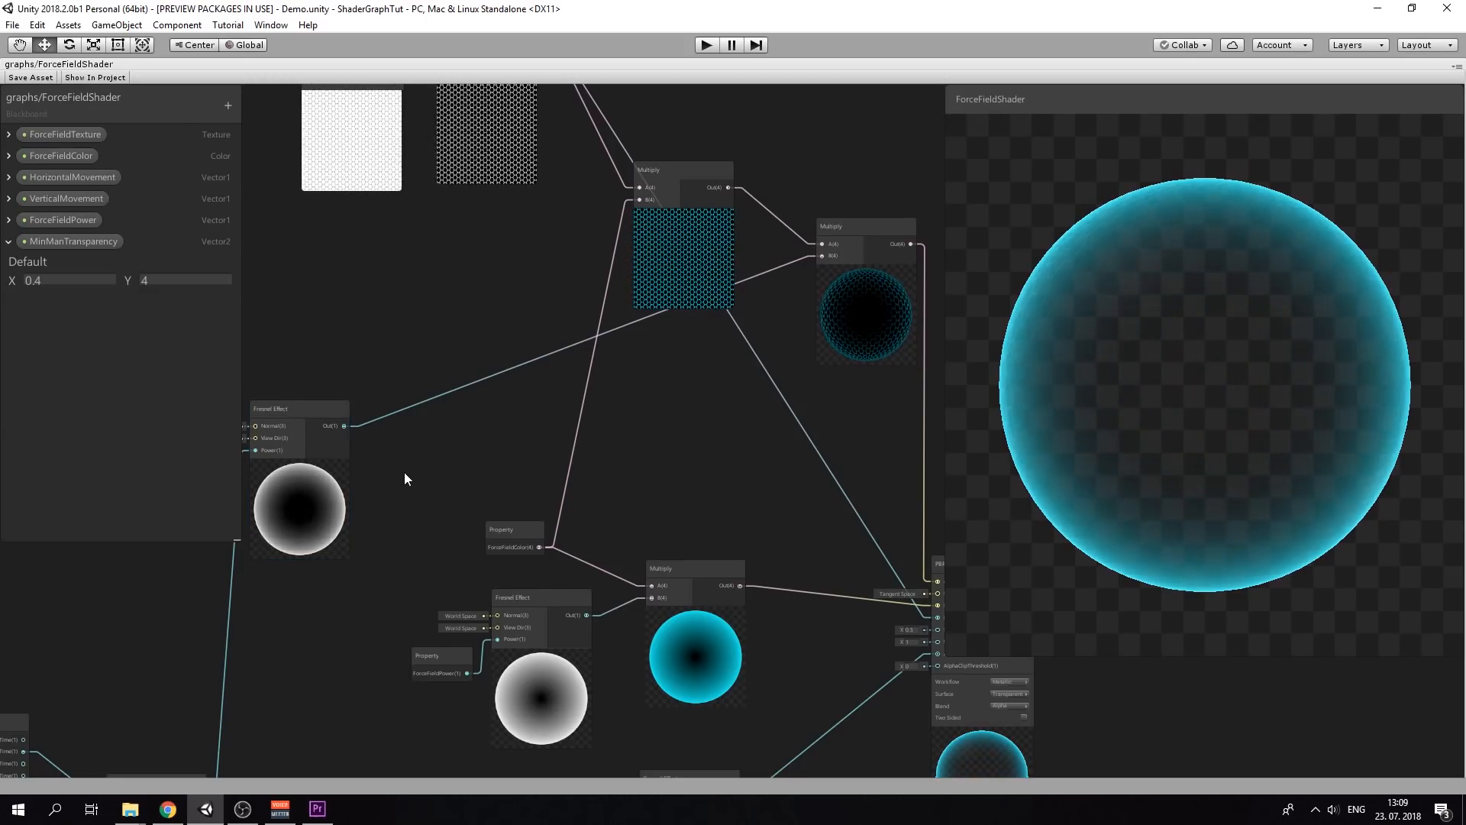
pyautogui.moveTo(404, 472); pyautogui.dragTo(672, 235, button='middle')
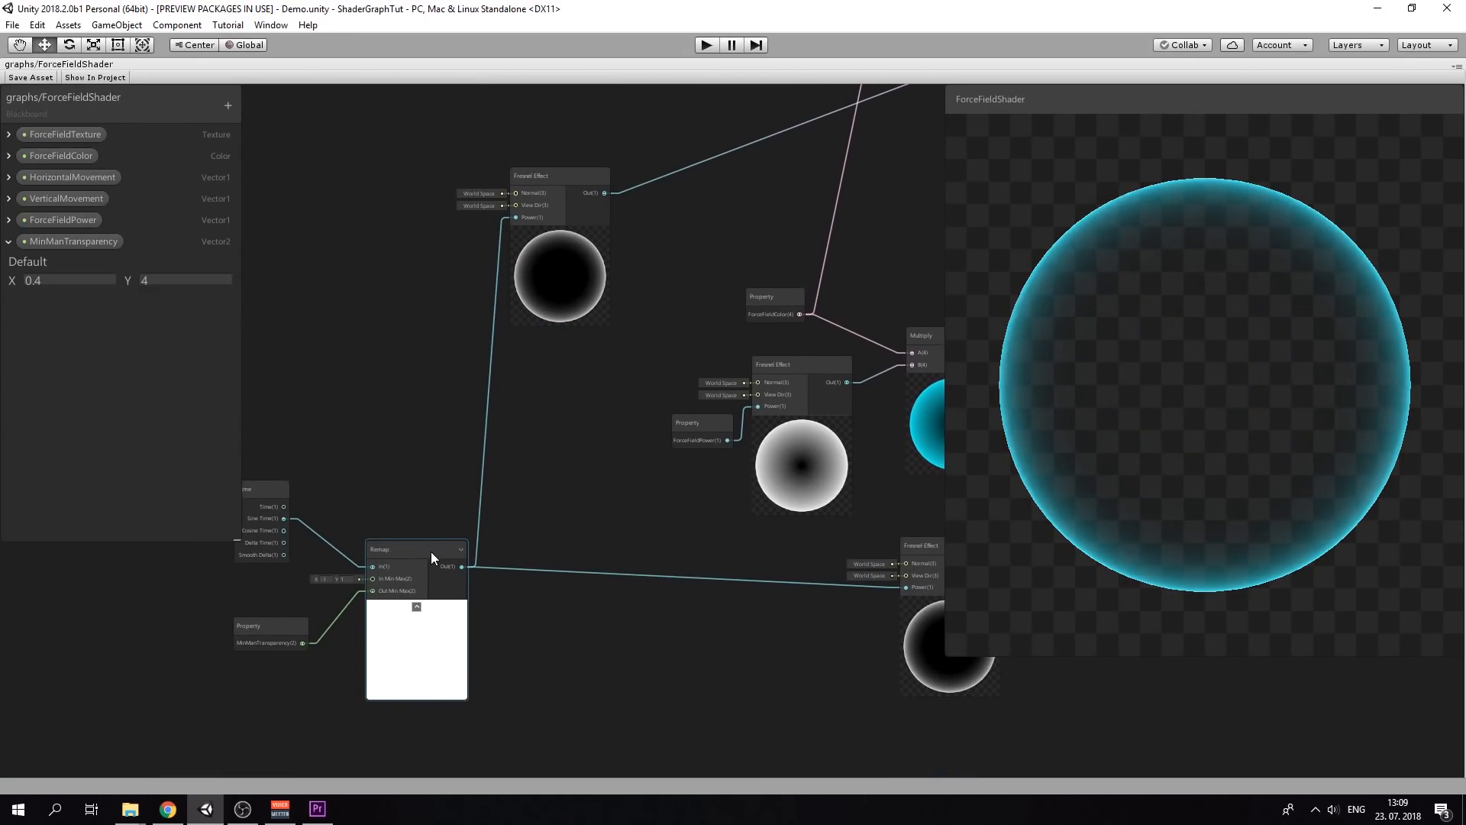
pyautogui.moveTo(622, 318); pyautogui.dragTo(327, 478, button='middle')
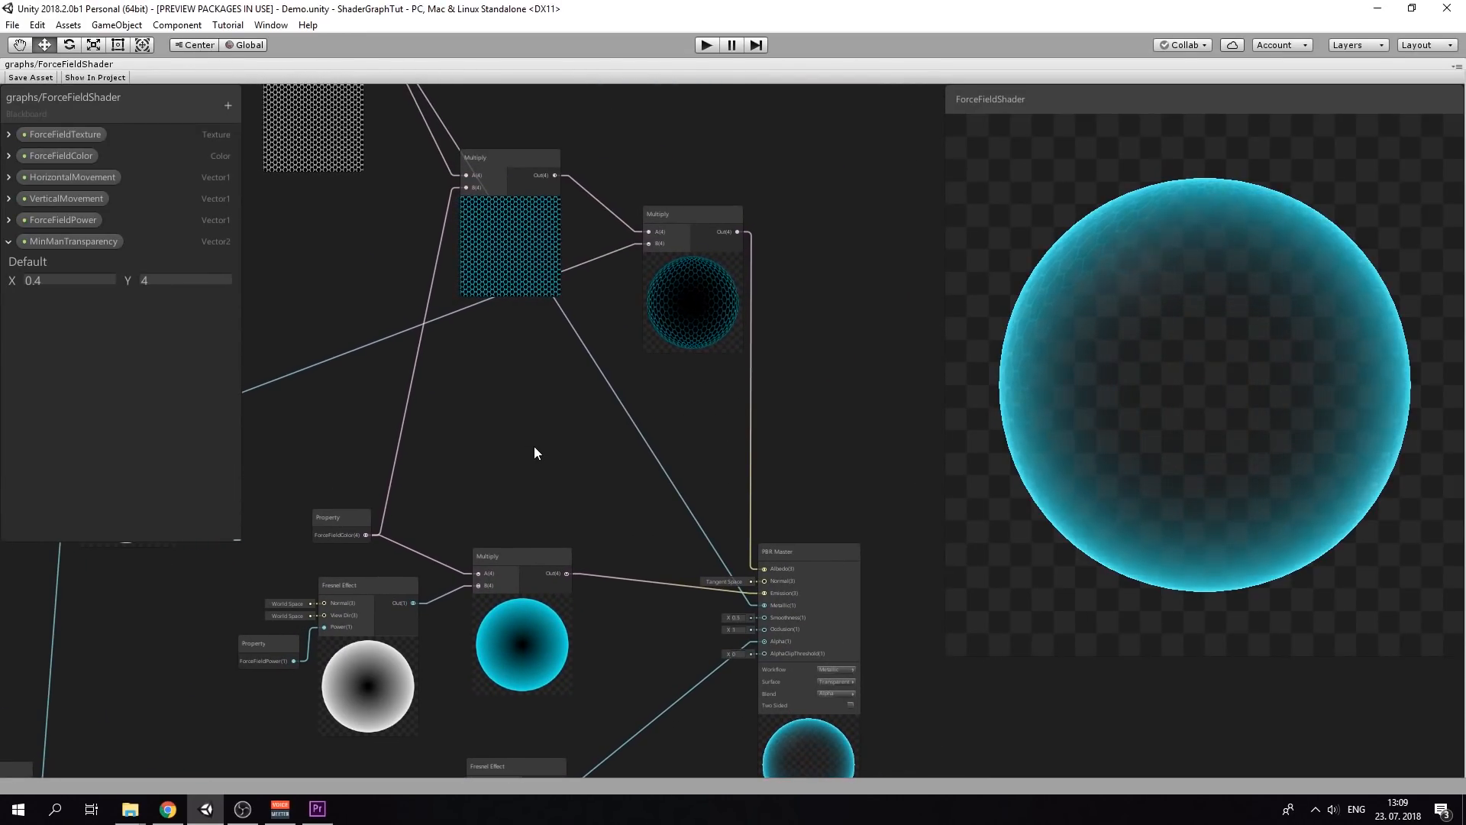